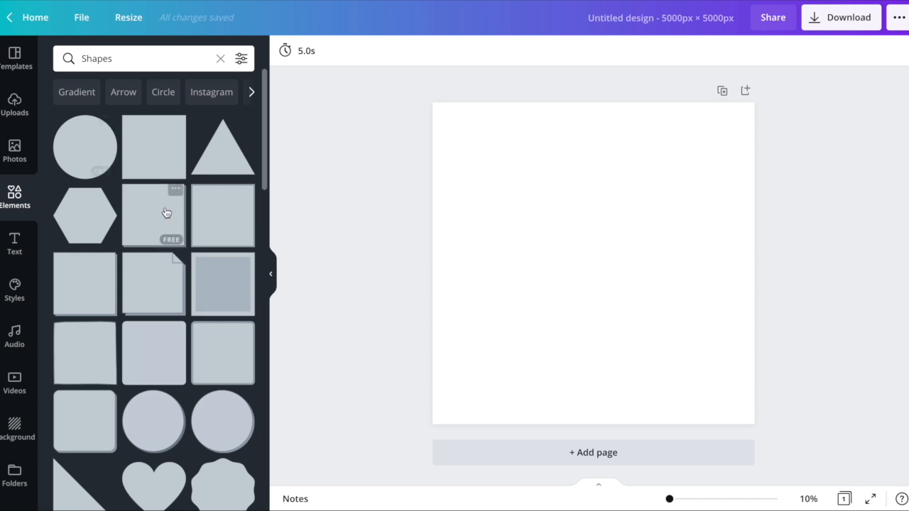
Step: Add a triangle, rotate it 180 degrees to point down, and shift it slightly lower on the page as the head
click(215, 168)
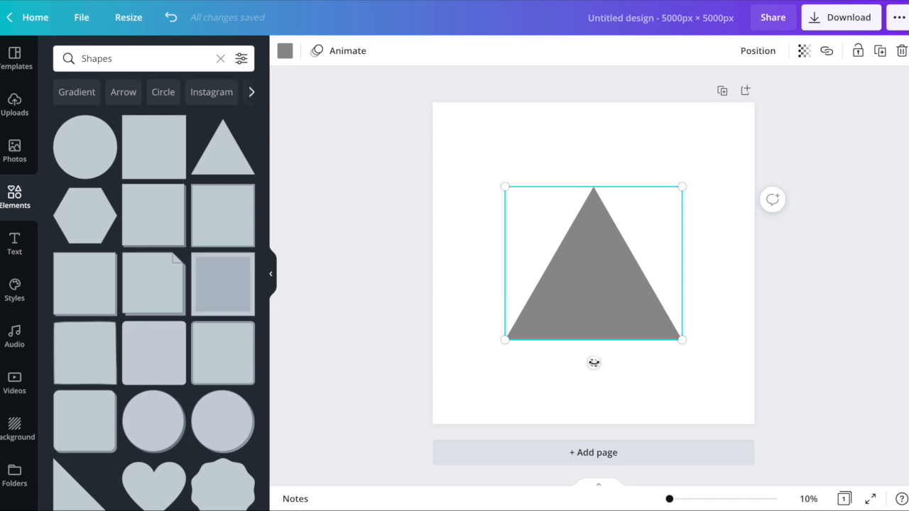
drag(592, 366, 595, 140)
drag(593, 245, 597, 293)
Step: Add a circle, shrink it to a little over half the triangle's width, and centre it on the triangle's upper-left corner
click(91, 150)
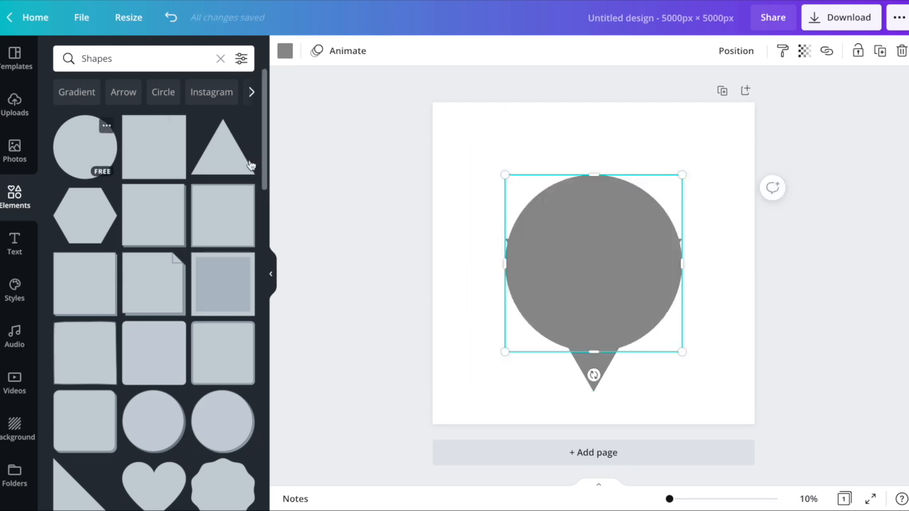
drag(684, 174, 604, 253)
drag(564, 289, 513, 226)
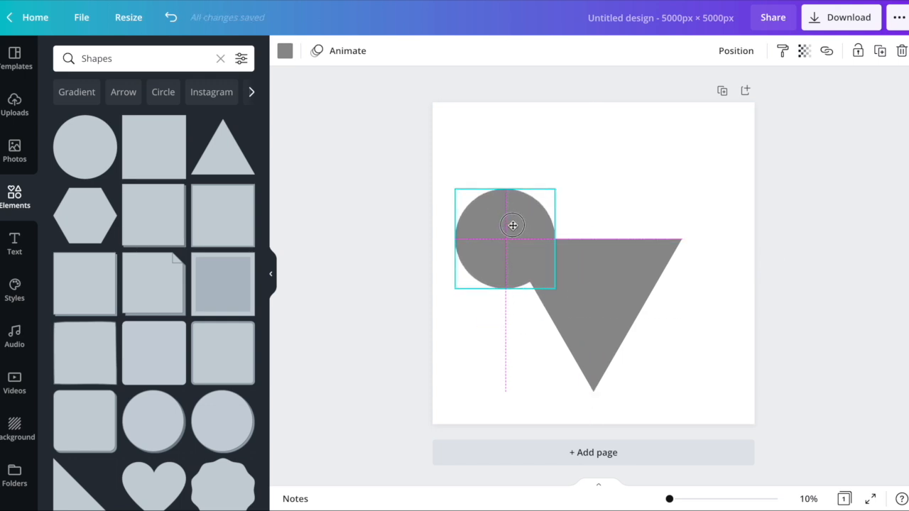
drag(512, 225, 513, 225)
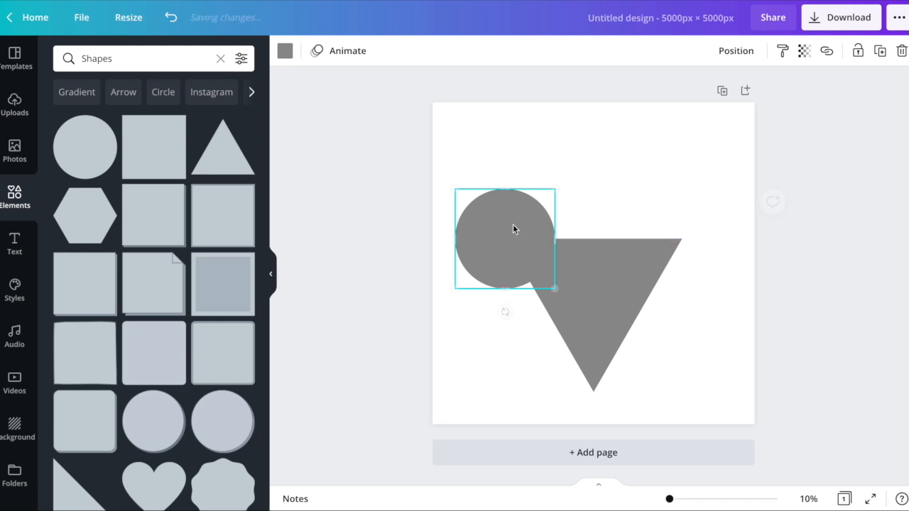
Step: Place a copy of the circle on the triangle's upper-right corner and scale both ears down slightly, keeping them symmetrical
drag(510, 247, 686, 246)
click(597, 146)
click(522, 238)
shift+click(679, 243)
drag(736, 187, 723, 193)
drag(685, 240, 690, 237)
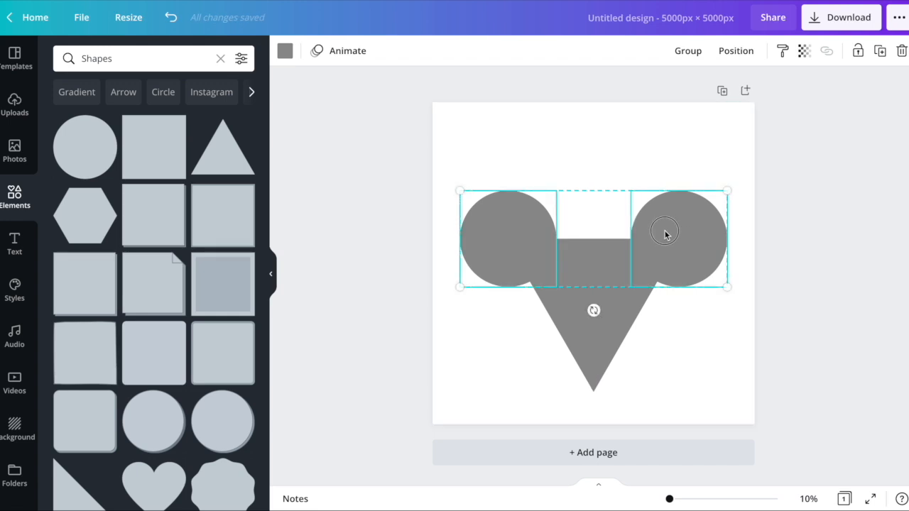
Step: Duplicate the left ear circle, make the copy slightly smaller, and colour it light pink #F895D2
click(509, 246)
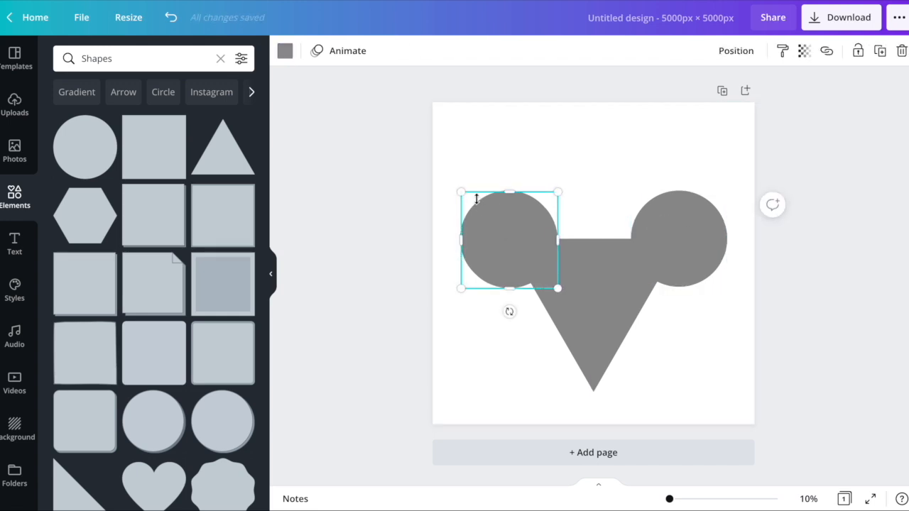
drag(464, 196, 468, 200)
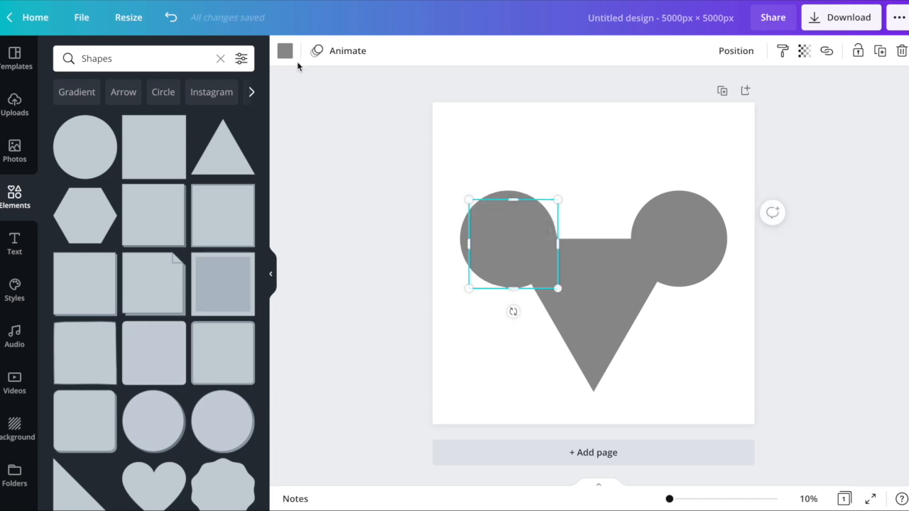
click(285, 50)
click(137, 290)
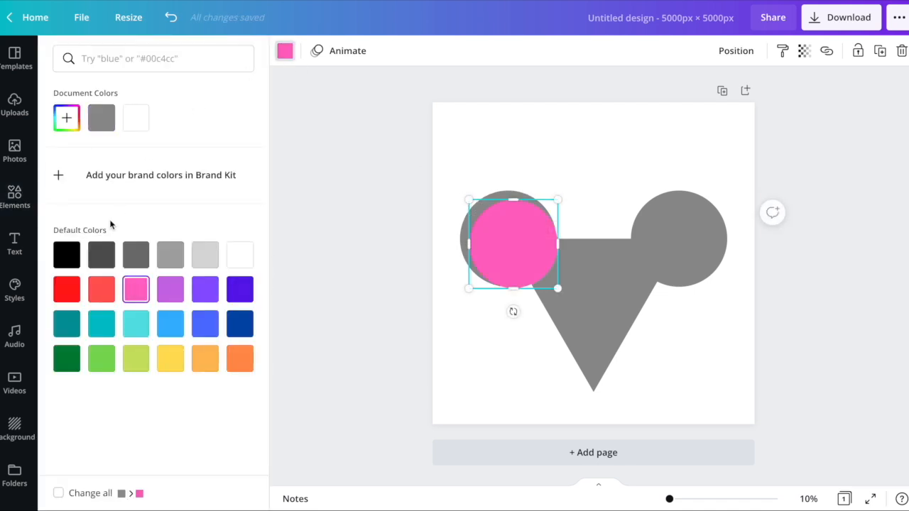
click(68, 122)
click(134, 154)
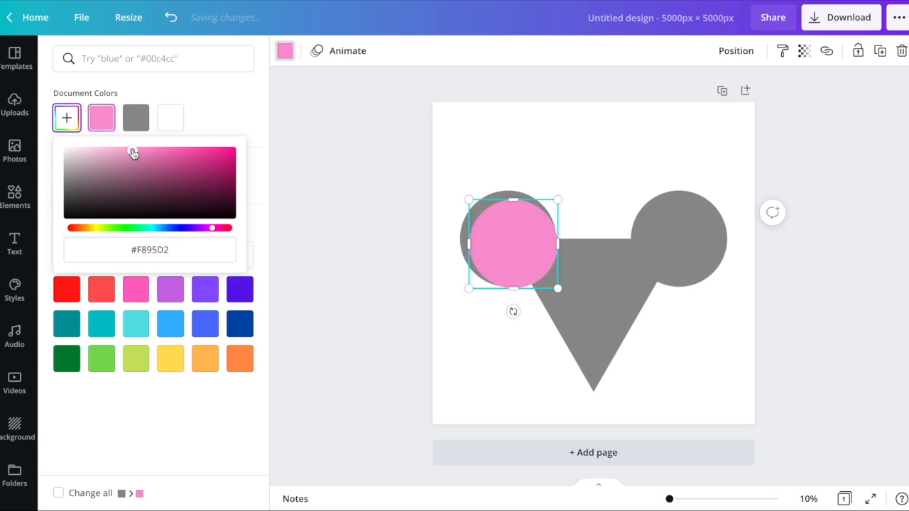
Step: Centre the pink circle inside the left ear and place a matching copy inside the right ear
drag(523, 255, 682, 246)
click(507, 240)
key(ctrl+d)
click(621, 132)
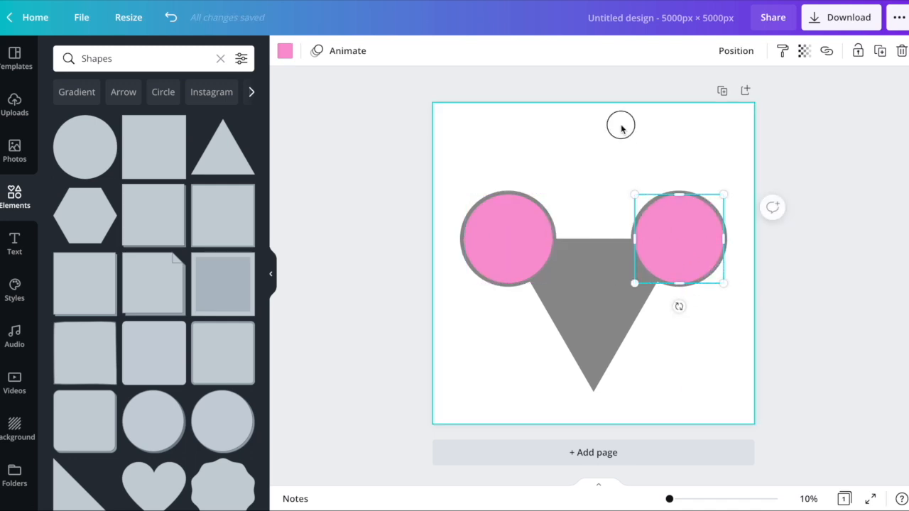
Step: Duplicate the grey triangle, colour the copy black, and shrink it into a small nose at the head's lower tip
click(613, 344)
key(ctrl+alt+bracketright)
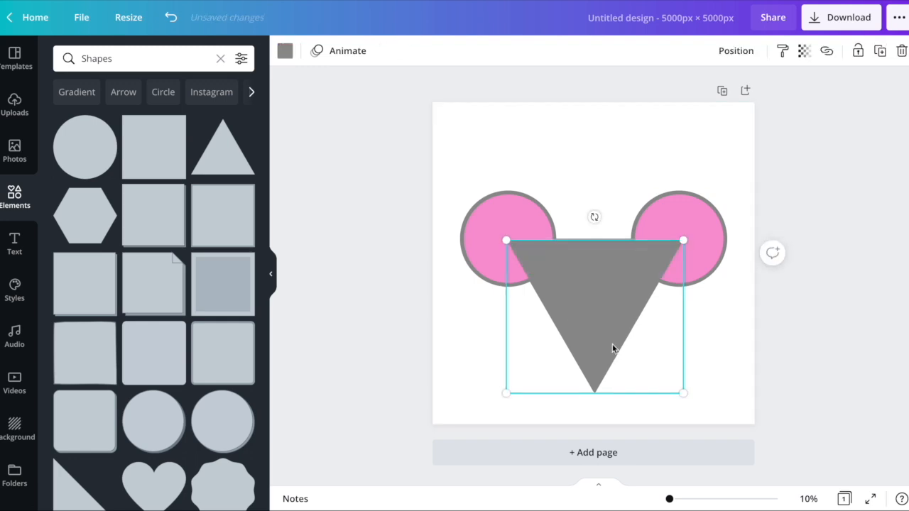
click(285, 50)
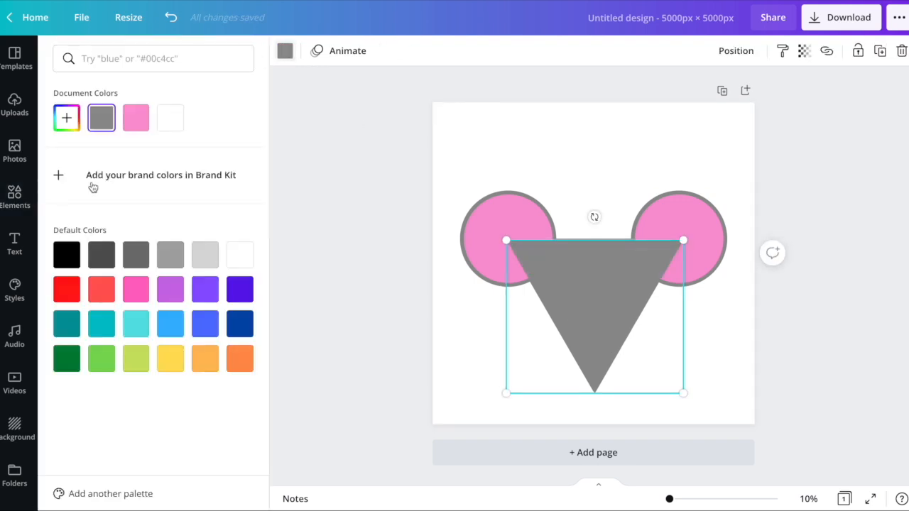
click(67, 255)
drag(500, 247, 624, 410)
drag(669, 382, 600, 377)
click(658, 363)
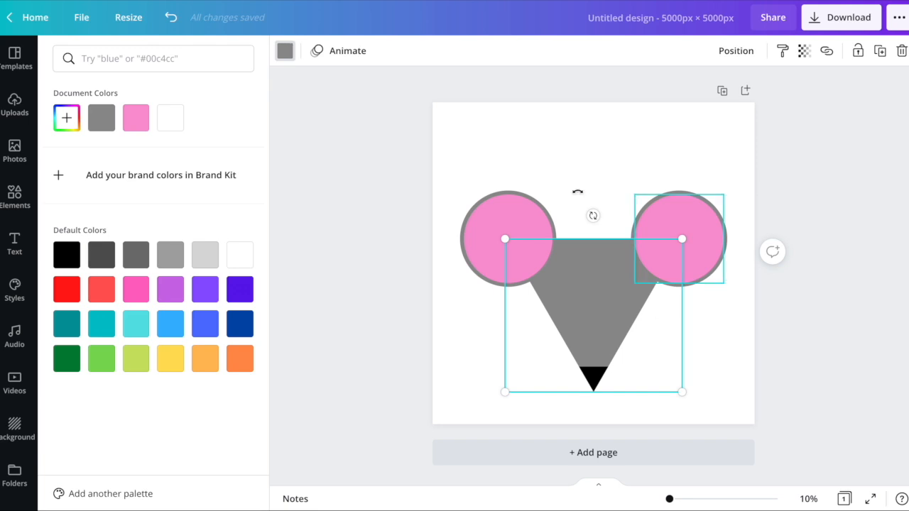
Step: Duplicate the left pink inner-ear circle, move the copy above the head, and colour it black
click(503, 203)
key(ctrl+d)
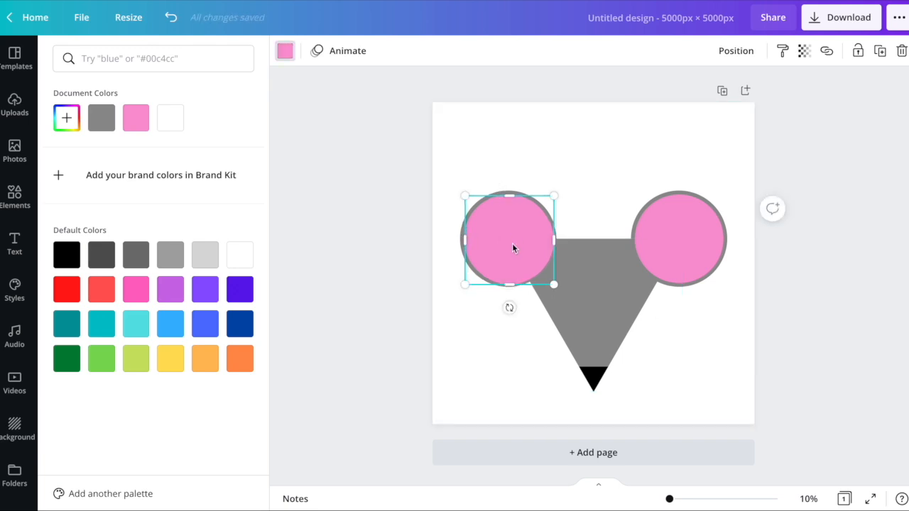
drag(514, 248, 594, 171)
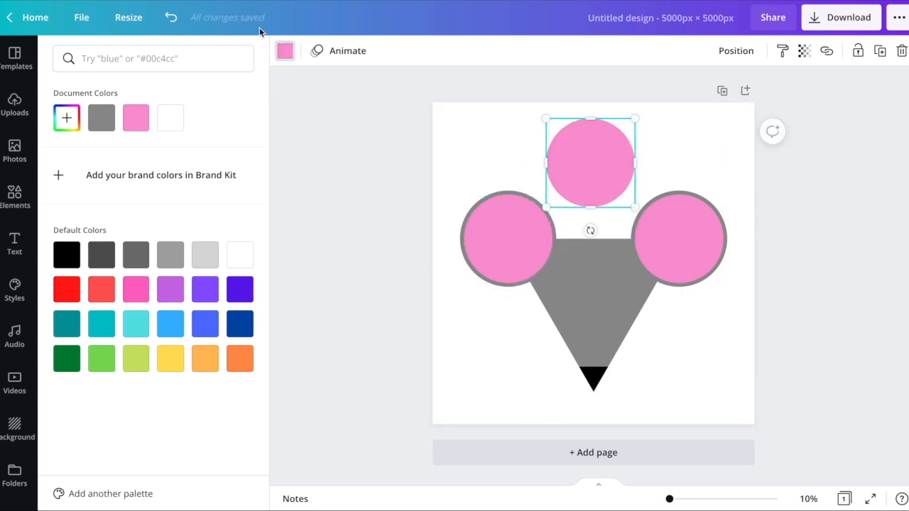
click(284, 56)
click(283, 56)
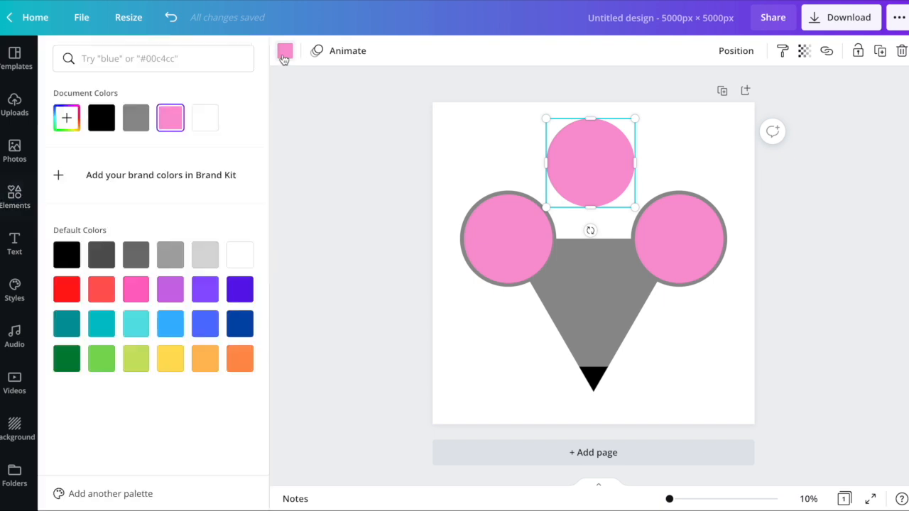
click(67, 255)
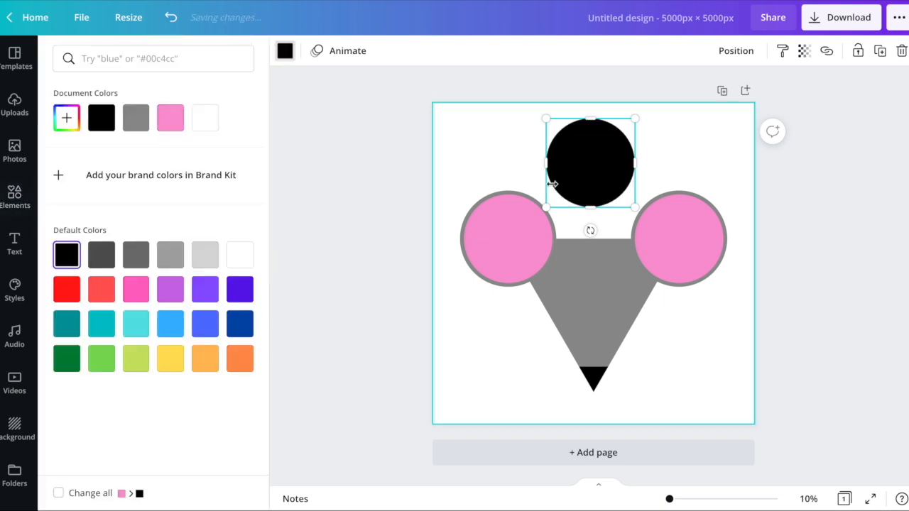
Step: Add a slightly smaller white copy centred on the black circle and group the two as an eye
click(239, 255)
drag(554, 122, 558, 128)
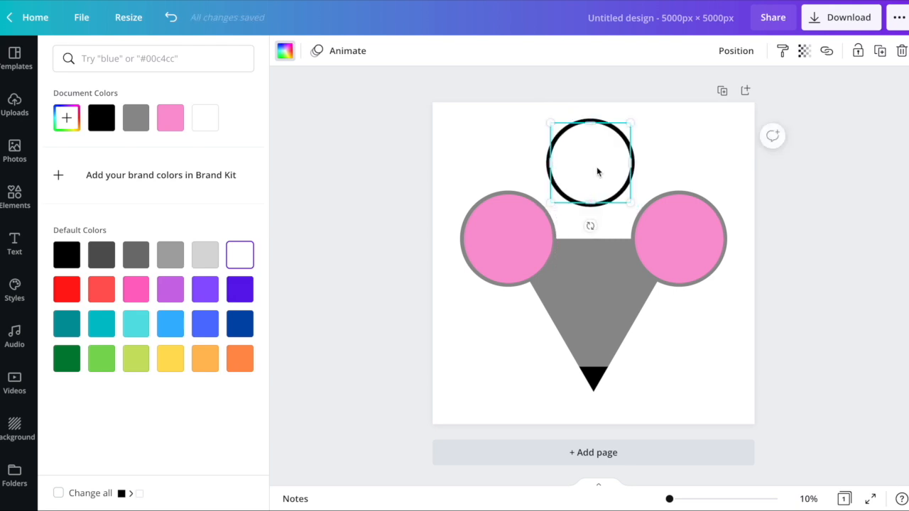
click(666, 151)
drag(667, 151, 610, 152)
click(683, 51)
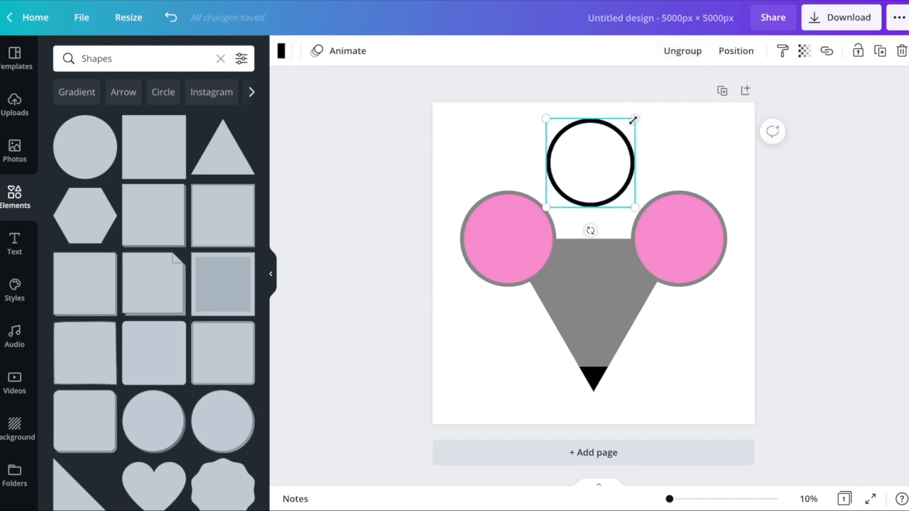
Step: Shrink the eye group, place it on the face with a duplicate beside it, and centre the pair above the nose
drag(631, 116, 615, 306)
key(ctrl+d)
shift+click(576, 298)
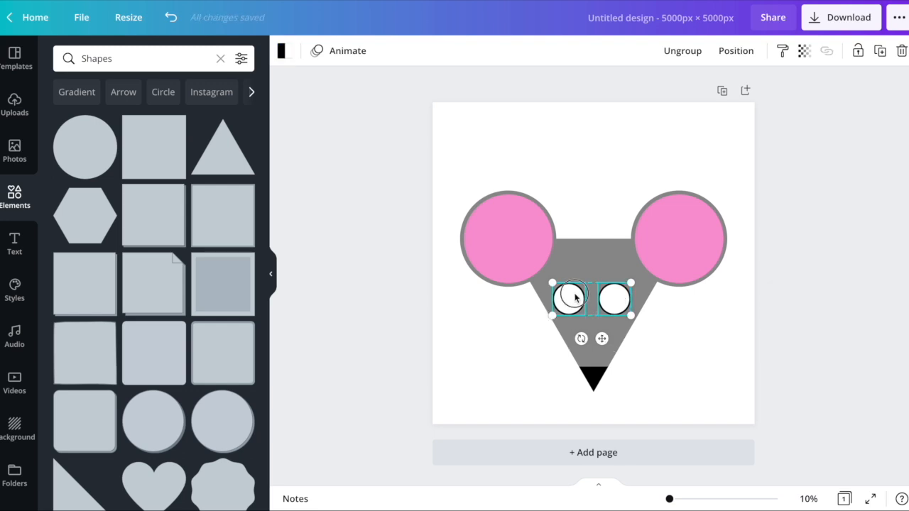
drag(577, 298, 578, 302)
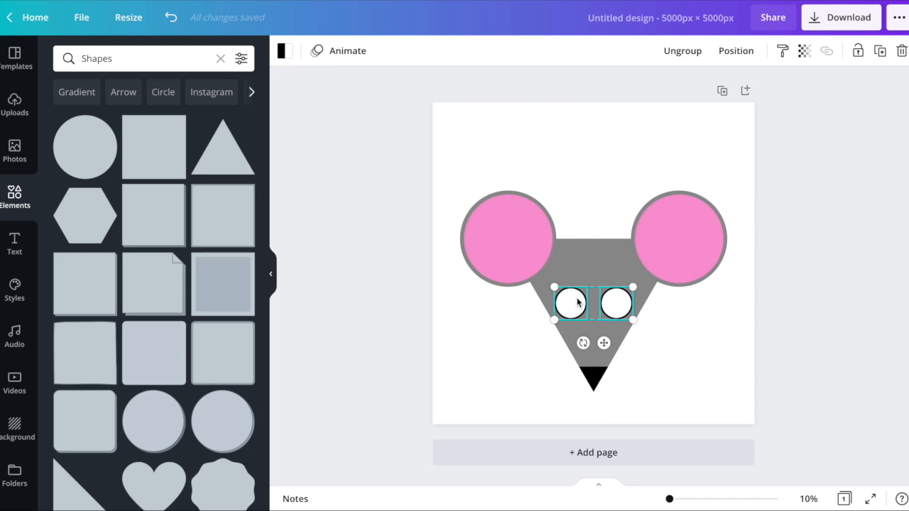
click(686, 337)
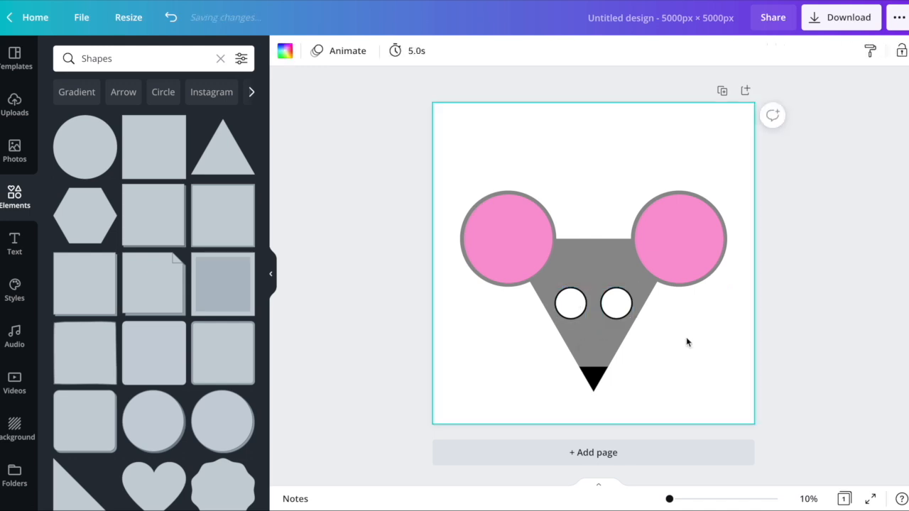
Step: Duplicate the left pink inner-ear circle, shrink the copy to about the size of an eye, and colour it black
click(500, 215)
drag(464, 194, 522, 253)
click(285, 50)
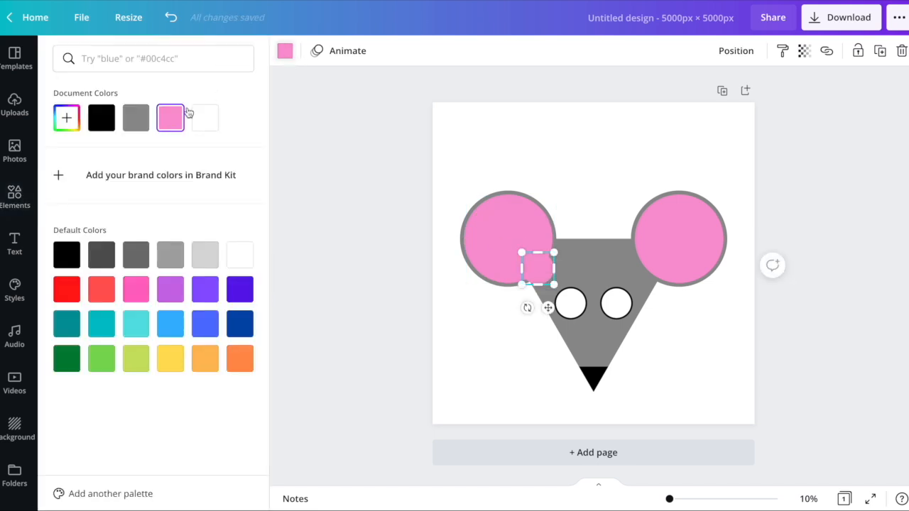
click(110, 122)
Step: Shrink the small black circle further and place it in the lower right of the left eye as a pupil
click(692, 501)
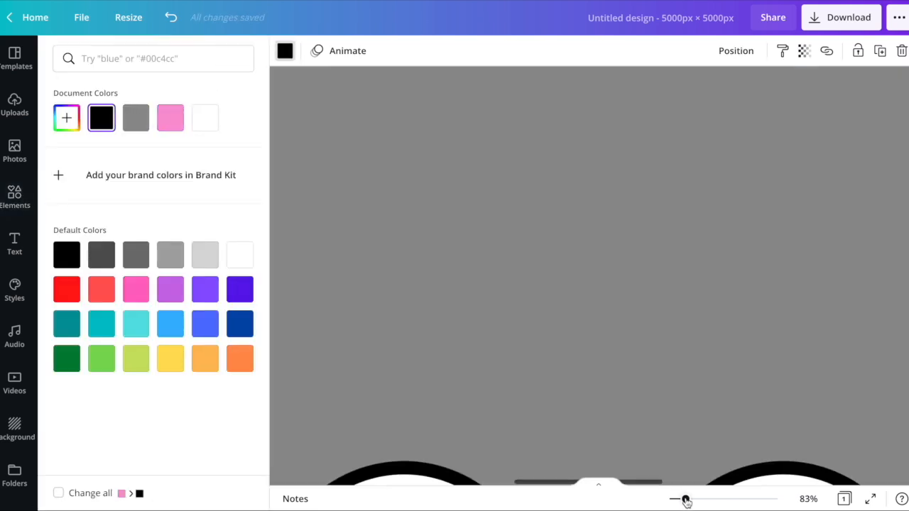
scroll(629, 268, down, 5)
scroll(556, 242, up, 6)
scroll(557, 242, left, 10)
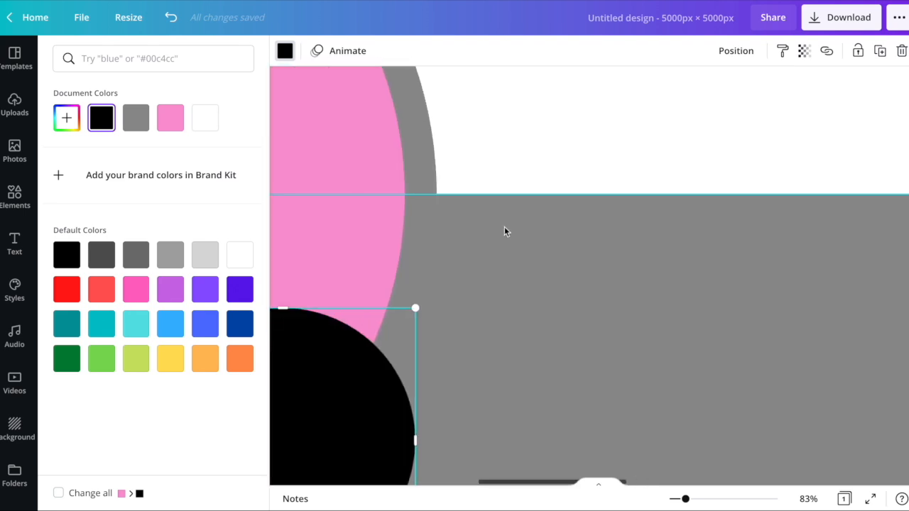
drag(512, 305, 593, 355)
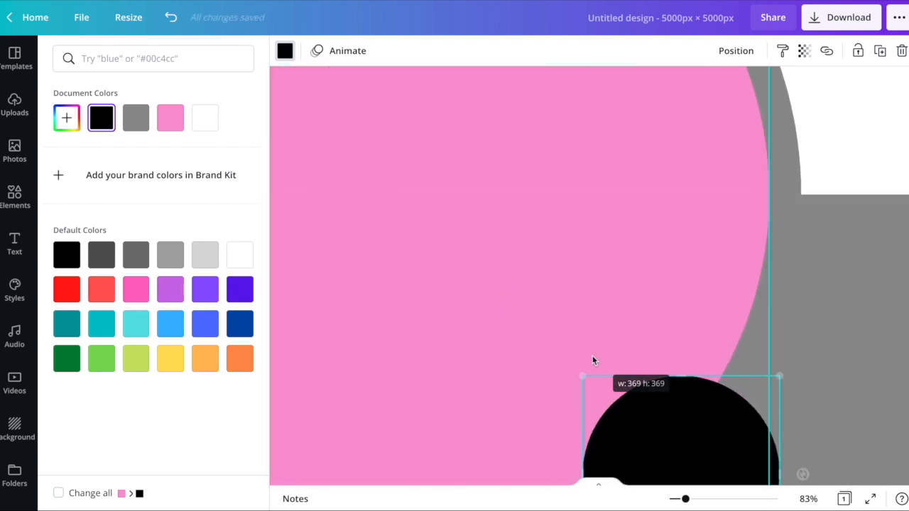
scroll(714, 260, down, 5)
drag(685, 231, 793, 391)
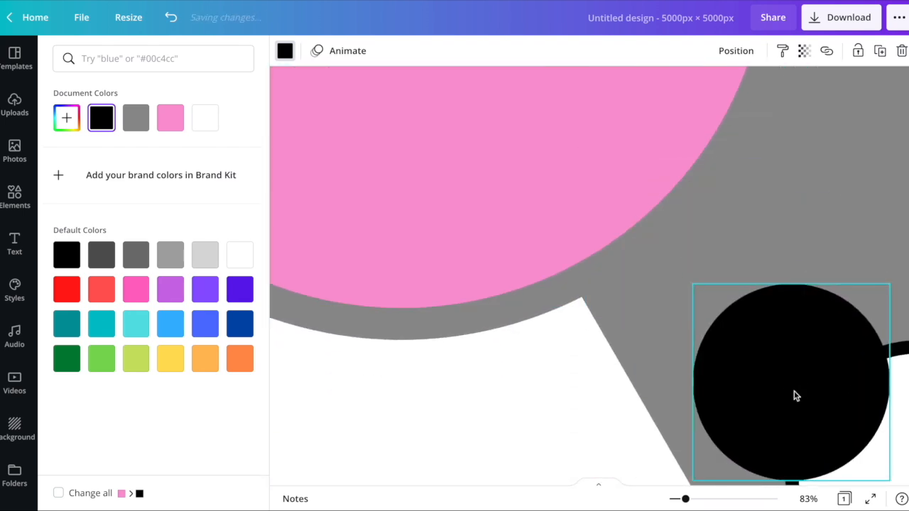
scroll(794, 392, right, 10)
scroll(793, 391, down, 4)
drag(510, 236, 660, 353)
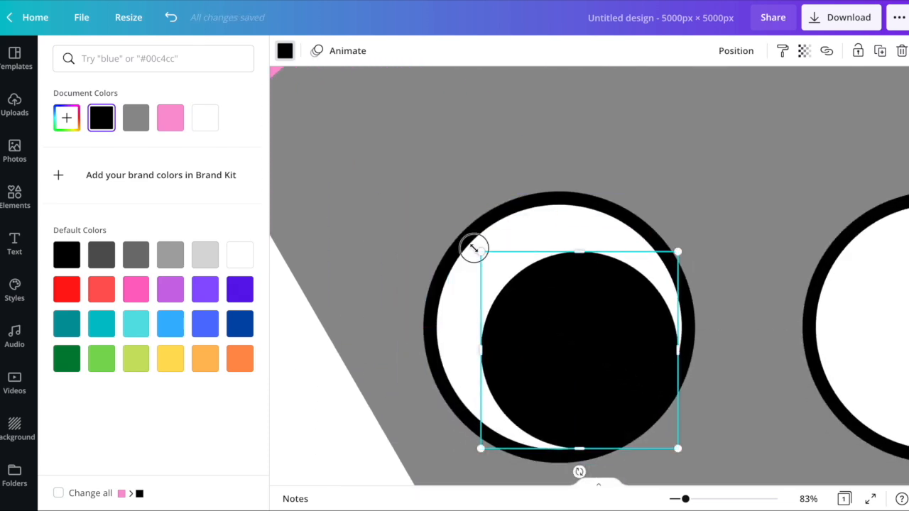
drag(474, 248, 515, 283)
Step: Duplicate the pupil and place the copy at the same height in the lower left of the right eye
scroll(603, 304, right, 5)
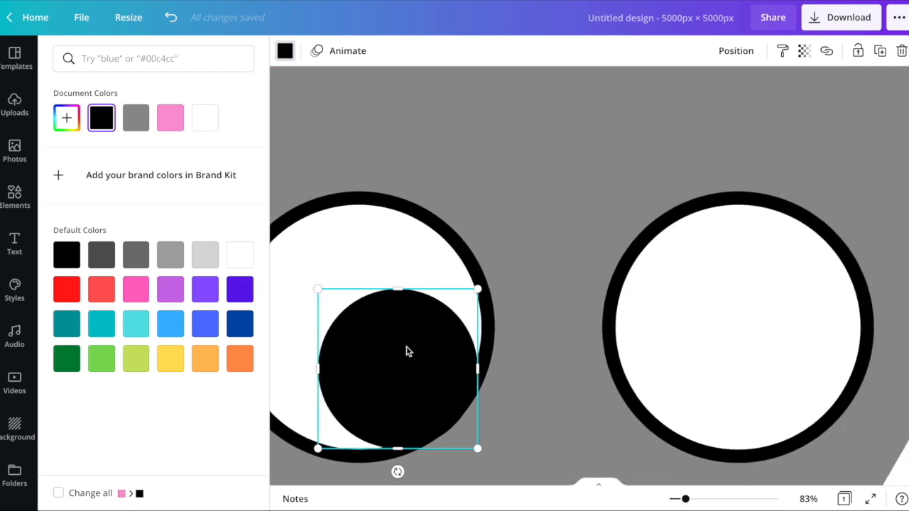
key(ctrl+d)
drag(400, 372, 702, 384)
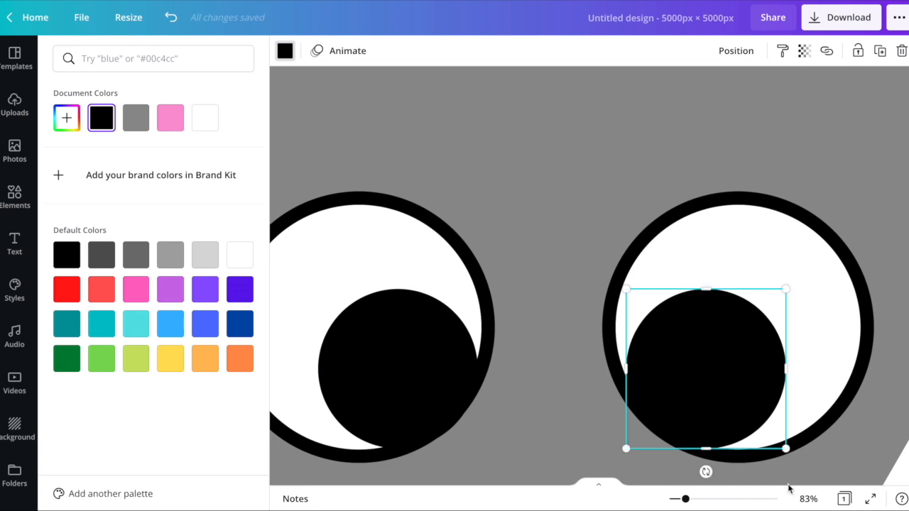
drag(690, 501, 669, 500)
click(710, 345)
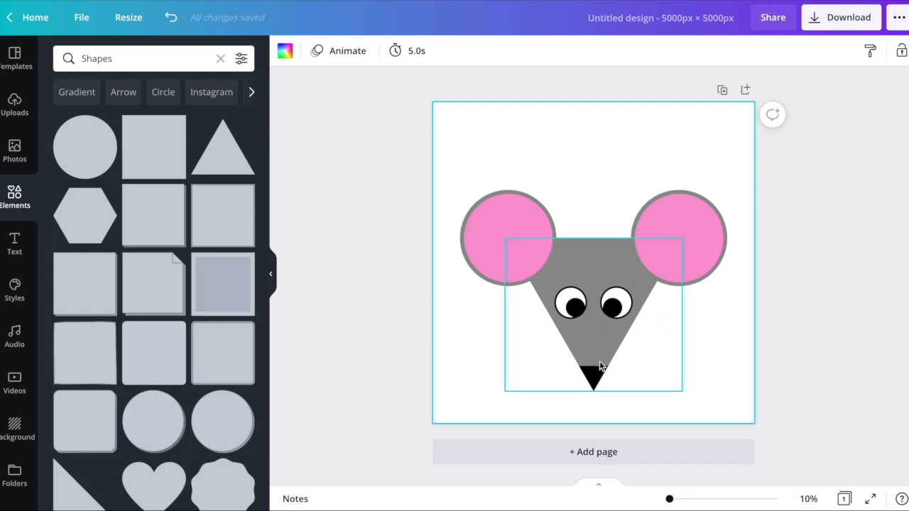
Step: Search the elements for "line", add the curled swirl line, and position it extending from the right side of the snout
click(88, 59)
text(line)
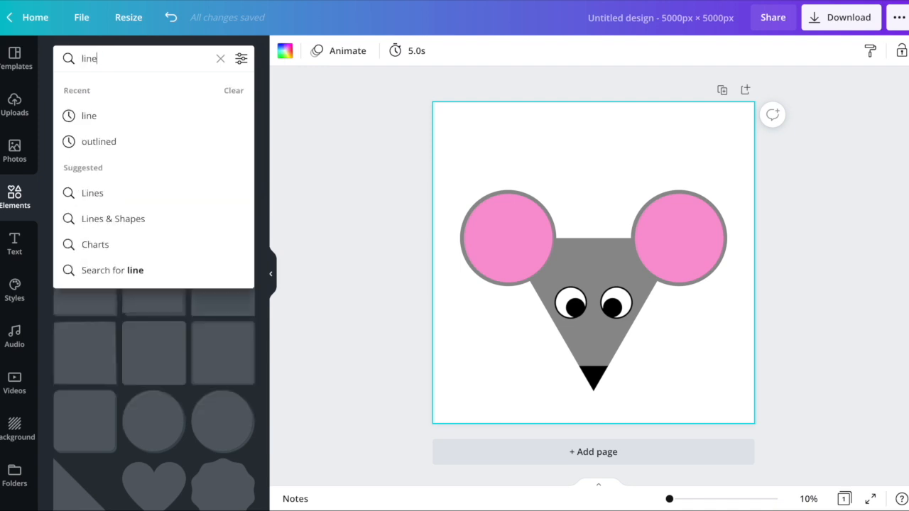
key(Return)
scroll(178, 128, down, 3)
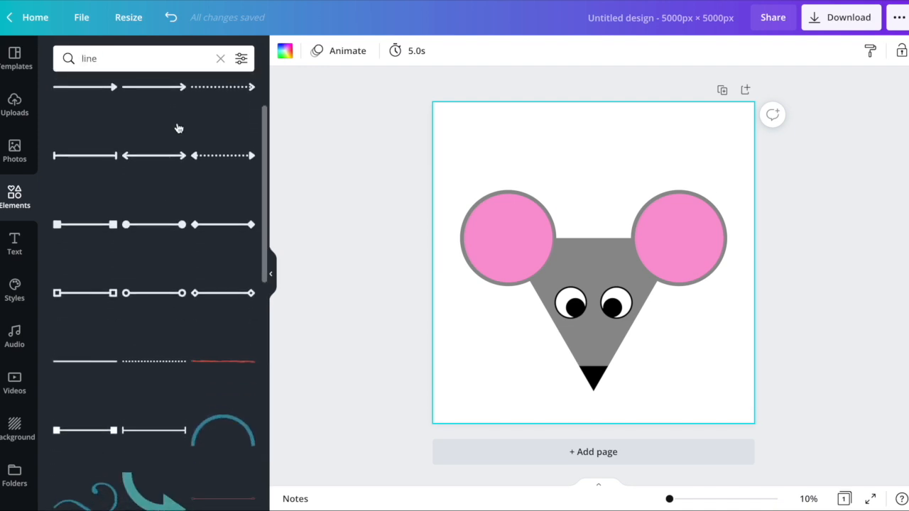
scroll(178, 128, down, 5)
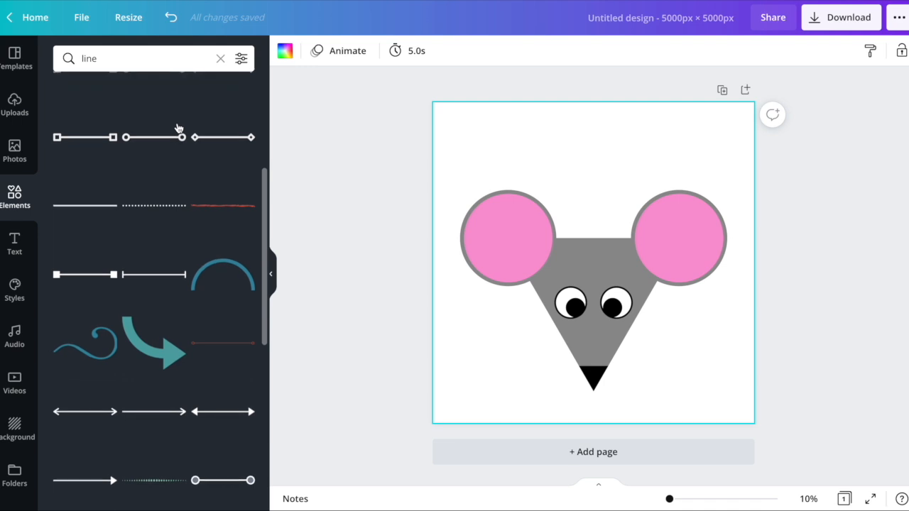
click(100, 287)
mouse_move(622, 282)
mouse_down()
mouse_move(676, 348)
mouse_move(691, 350)
mouse_up()
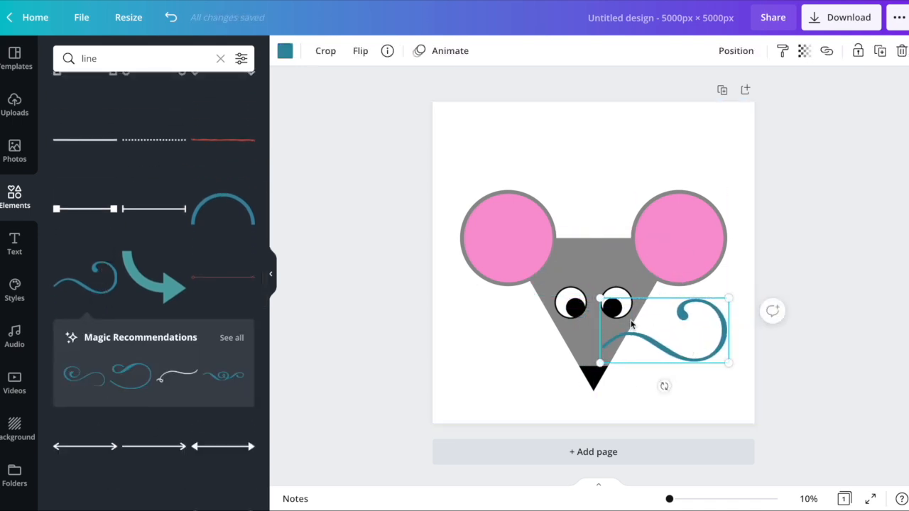
Step: Duplicate the teal swirl, flip the copy horizontally, and place it mirrored on the left side of the snout
drag(646, 331, 660, 346)
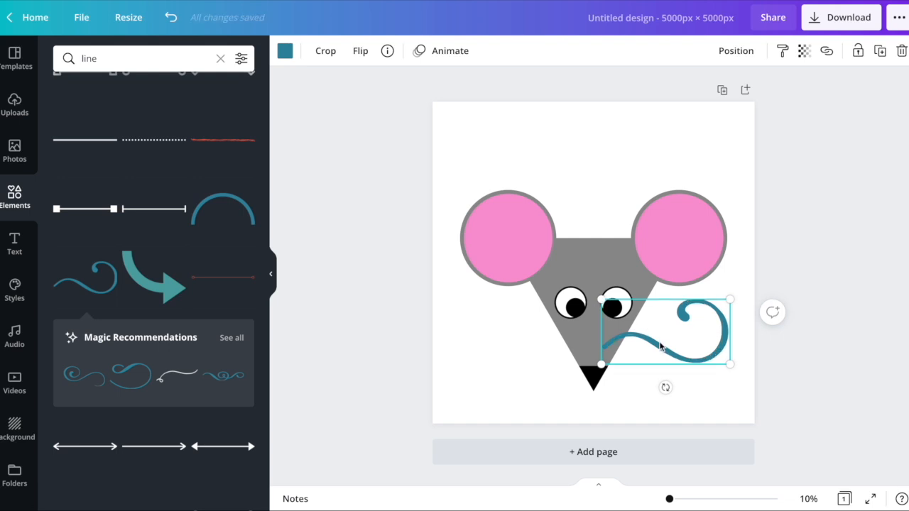
click(359, 50)
click(387, 85)
drag(668, 345, 525, 341)
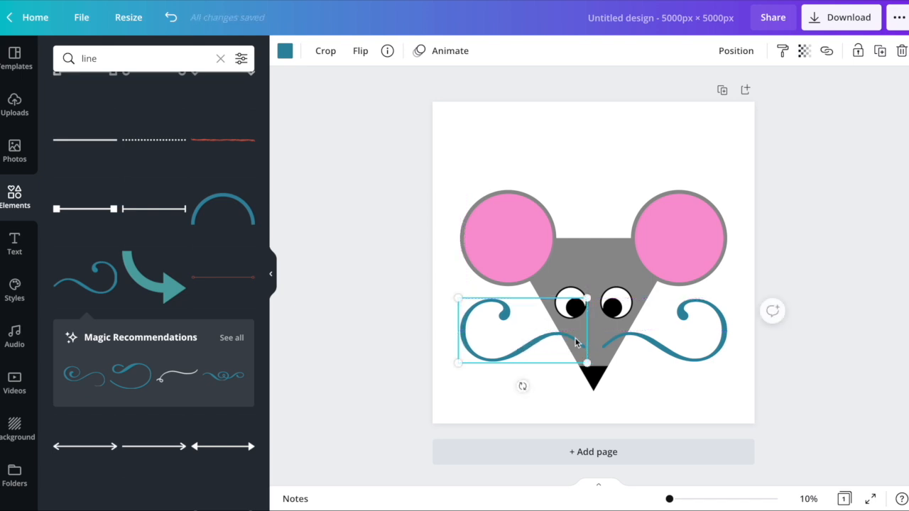
Step: Shrink both swirls together and position them lower, just above the nose
shift+click(671, 348)
drag(726, 297, 671, 337)
drag(612, 344, 644, 350)
click(427, 311)
Step: Recolour the left and right swirls black
click(528, 349)
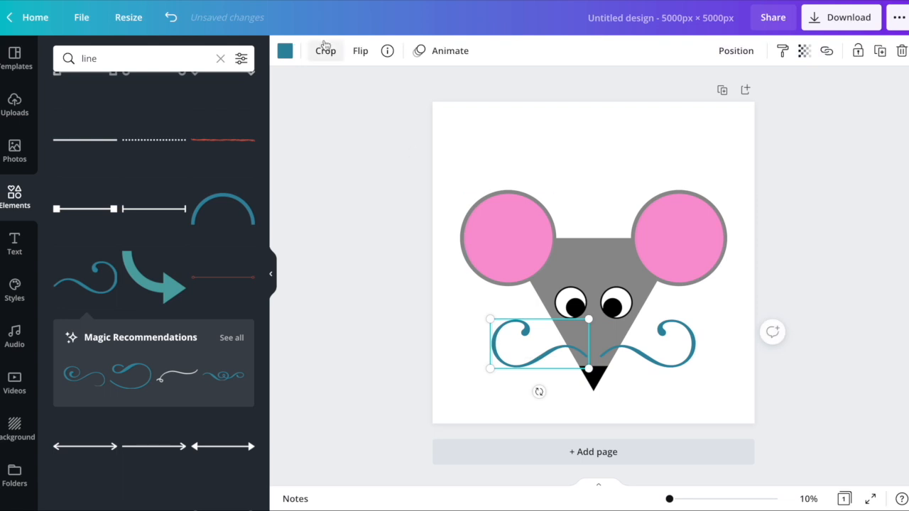
click(284, 53)
click(67, 256)
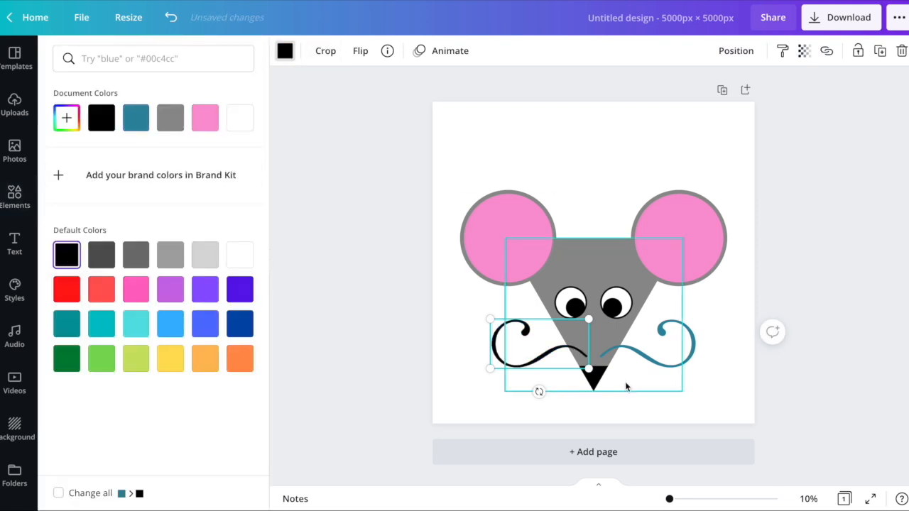
click(660, 346)
click(67, 255)
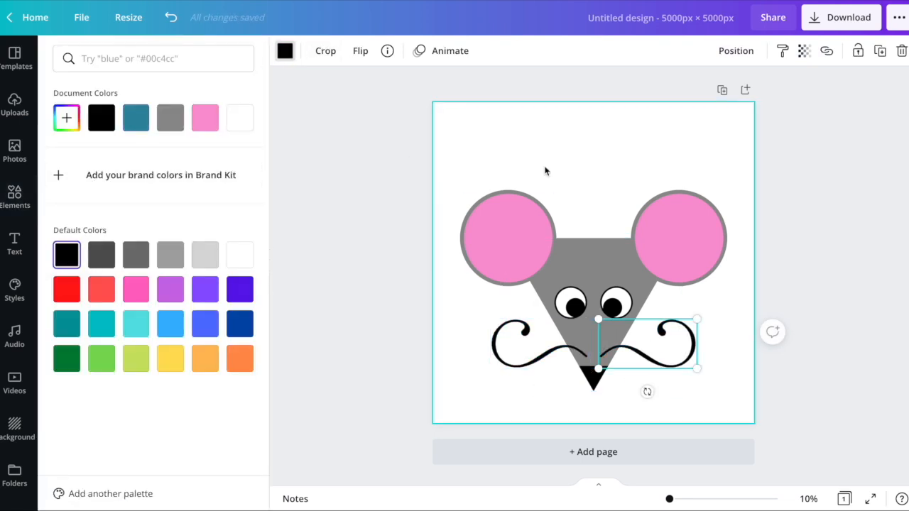
click(587, 158)
Step: Shrink the left pink inner ear, centre it in its grey circle, and match the right inner ear to it
click(502, 225)
drag(464, 194, 475, 206)
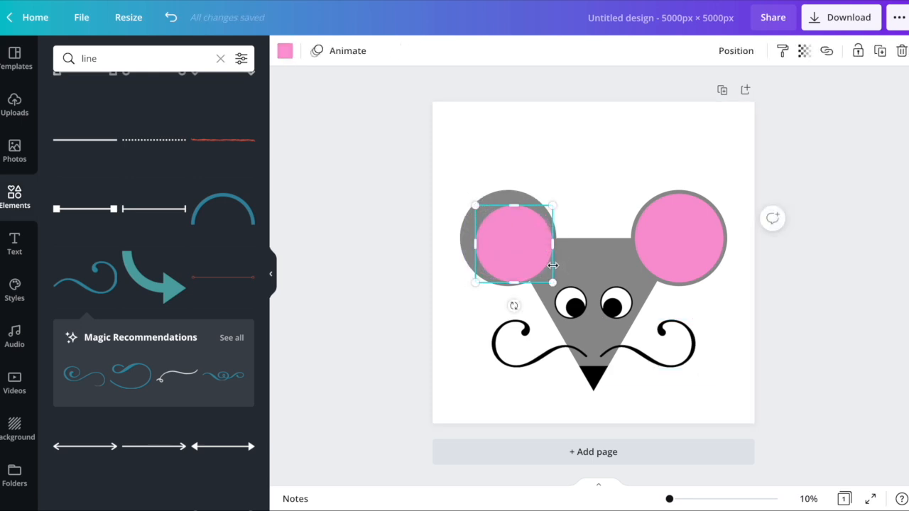
drag(526, 261, 524, 254)
click(674, 248)
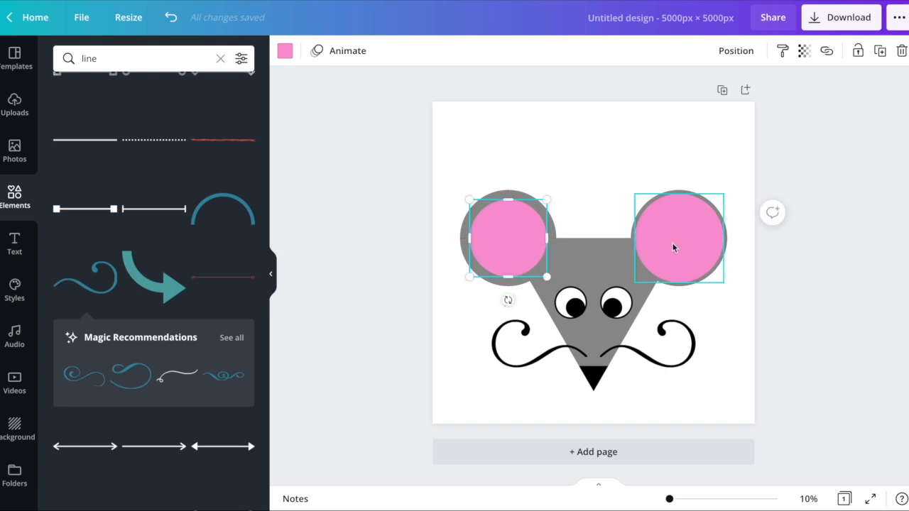
mouse_move(686, 241)
mouse_down()
mouse_move(551, 250)
mouse_move(520, 239)
mouse_move(518, 248)
mouse_move(674, 256)
mouse_move(697, 238)
mouse_up()
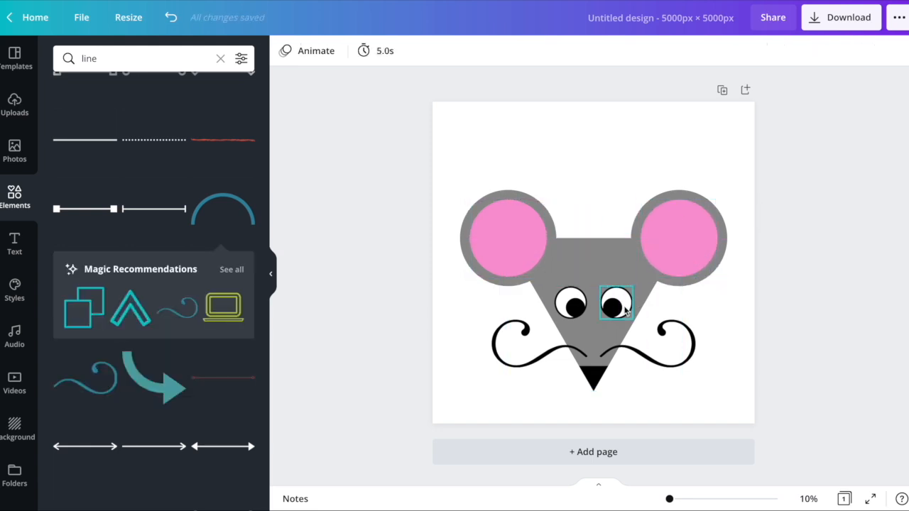
Step: Move the right pupil to the lower right of its eye, and ungroup the circles of both eyes
drag(613, 311, 622, 310)
click(713, 336)
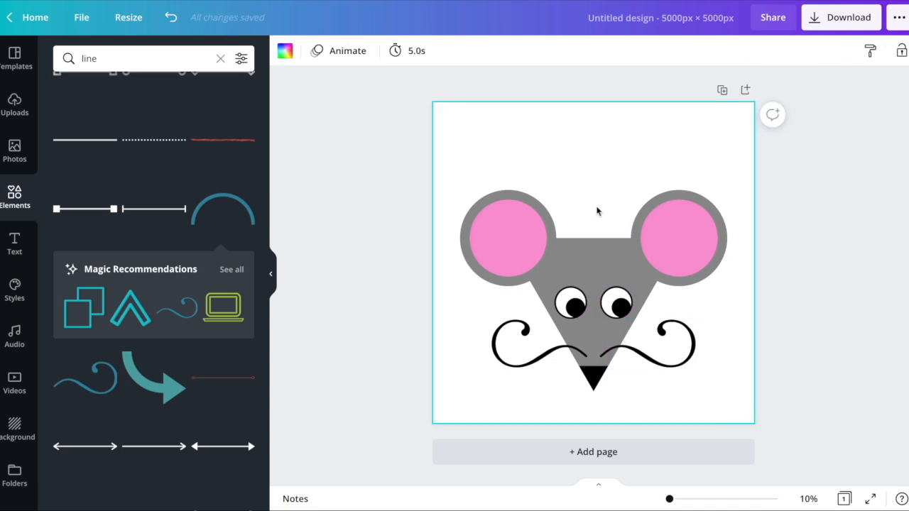
click(617, 303)
click(673, 56)
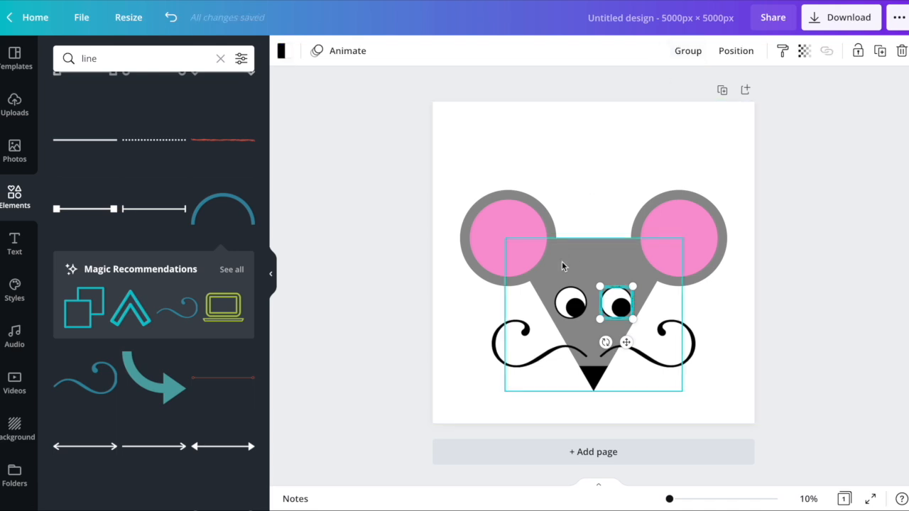
click(569, 297)
click(673, 54)
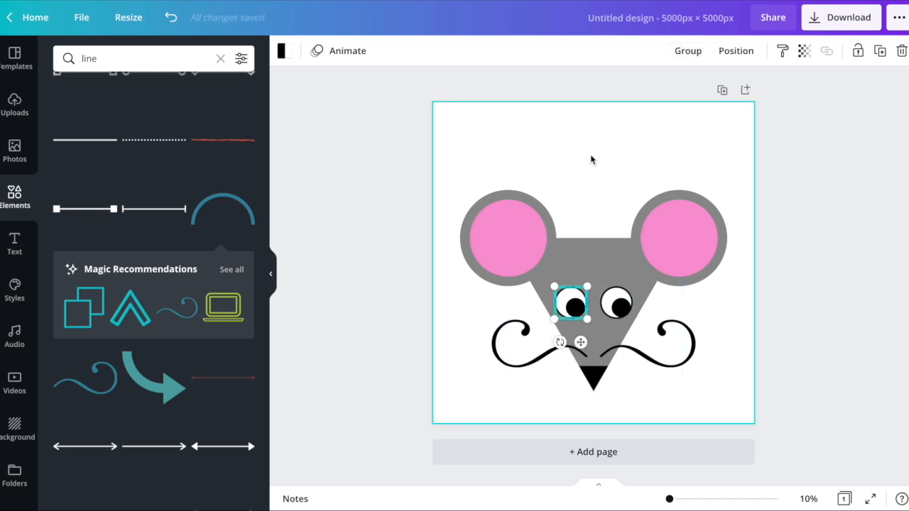
Step: Select all the mouse shapes and group them into one object
click(590, 157)
key(ctrl+a)
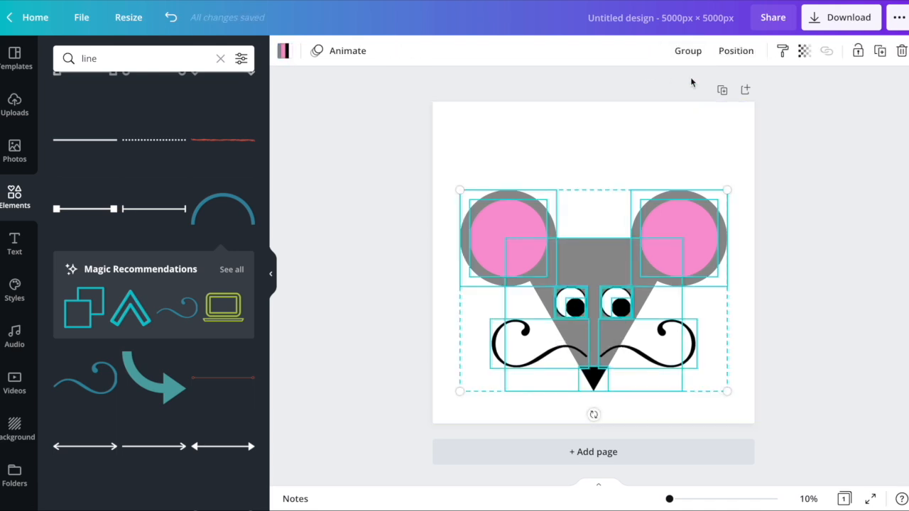
click(687, 50)
Step: Resize the mouse group to about half the page's width and place it in the upper left of the page
drag(615, 305, 590, 232)
drag(693, 315, 718, 377)
click(693, 387)
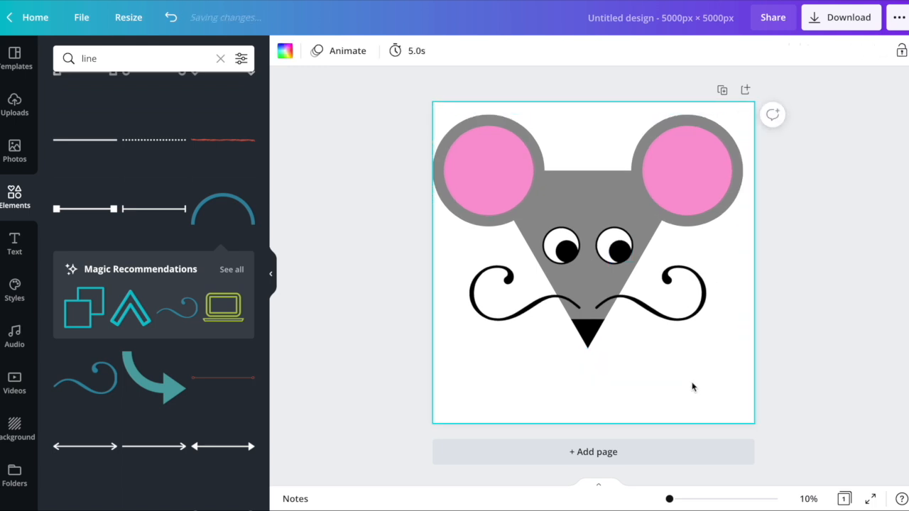
click(649, 253)
drag(742, 348, 594, 235)
drag(502, 163, 525, 169)
click(532, 305)
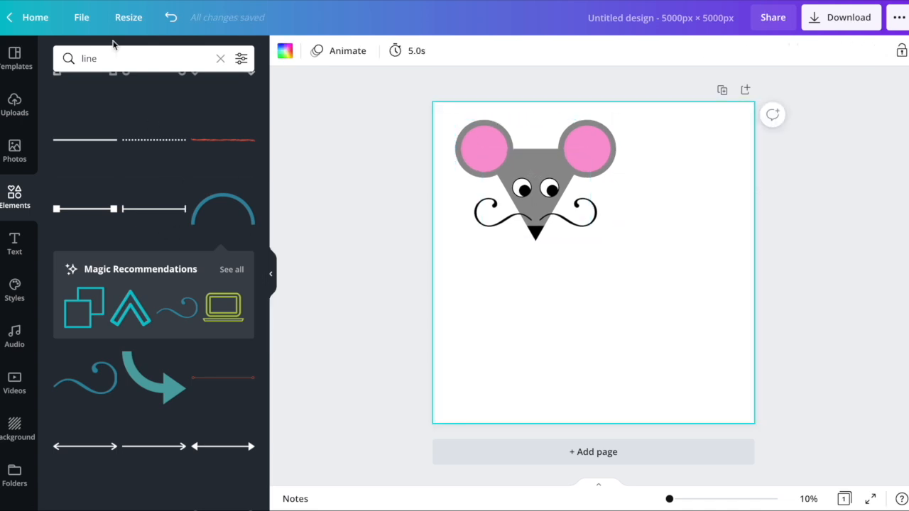
Step: Search the elements for "triangle" and add the solid right triangle to the page
scroll(150, 159, up, 5)
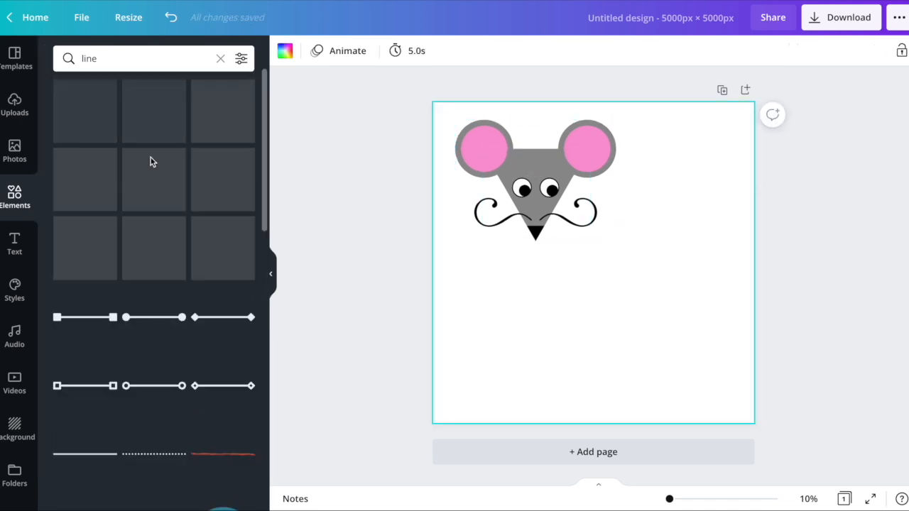
click(90, 57)
text(triangle)
key(Return)
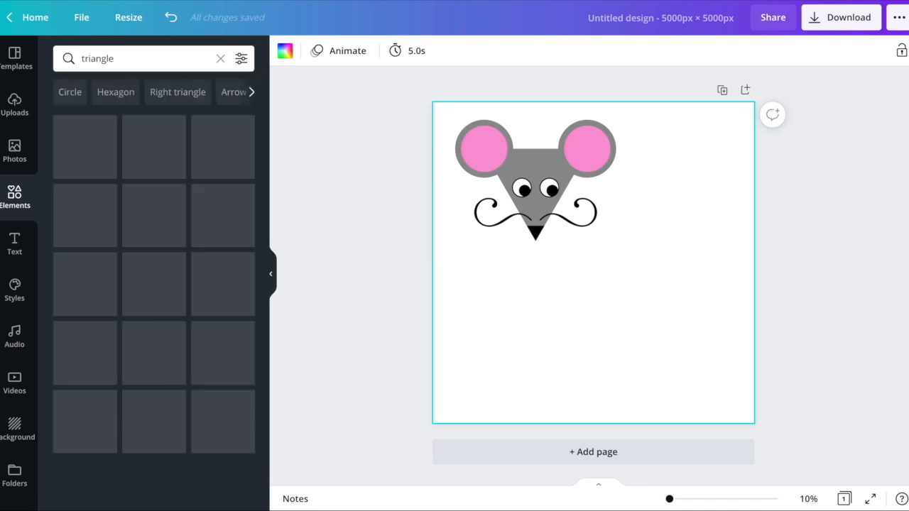
scroll(138, 262, down, 5)
scroll(138, 261, down, 5)
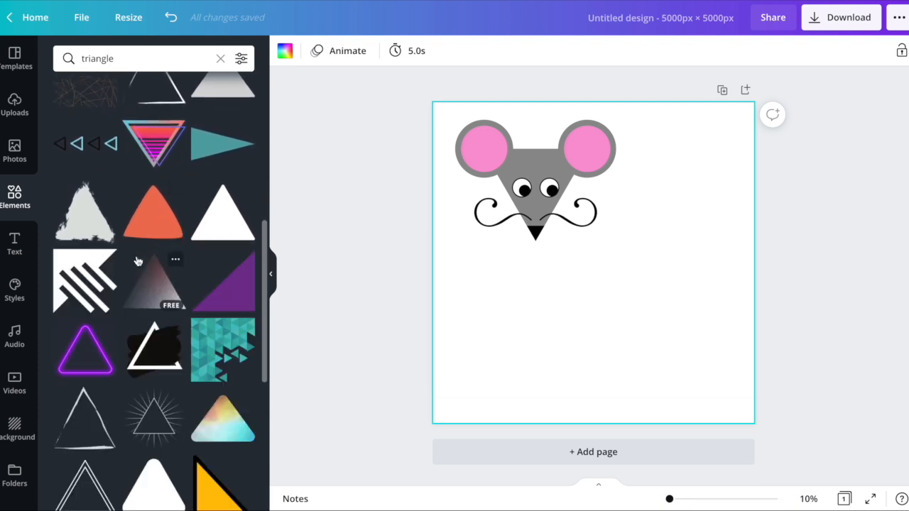
scroll(138, 262, down, 5)
scroll(138, 262, down, 4)
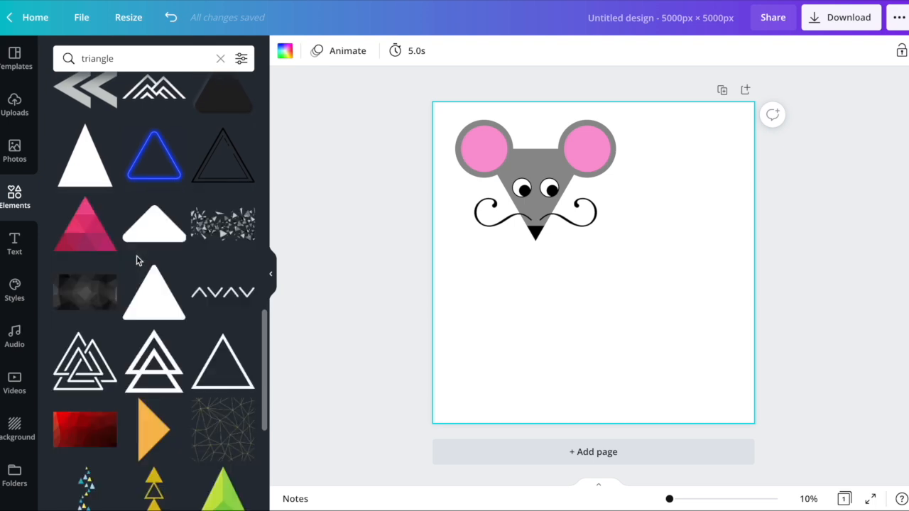
scroll(138, 262, up, 15)
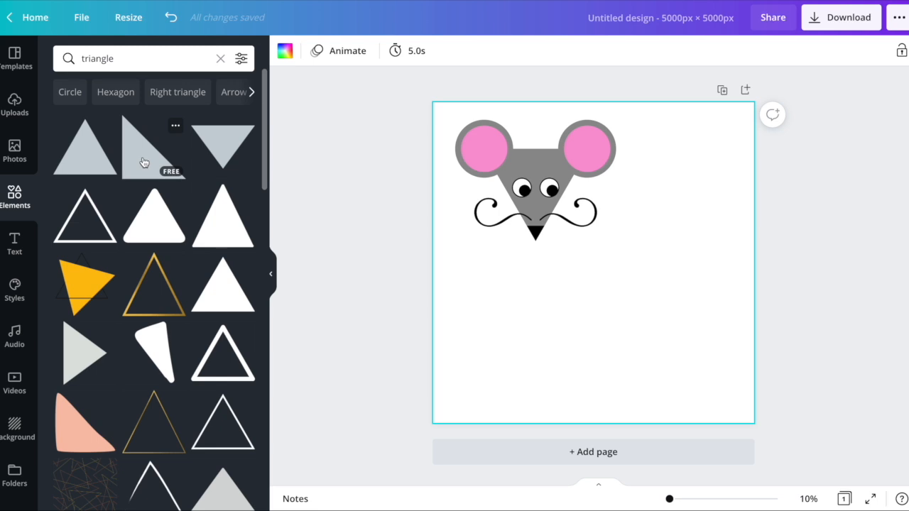
click(152, 162)
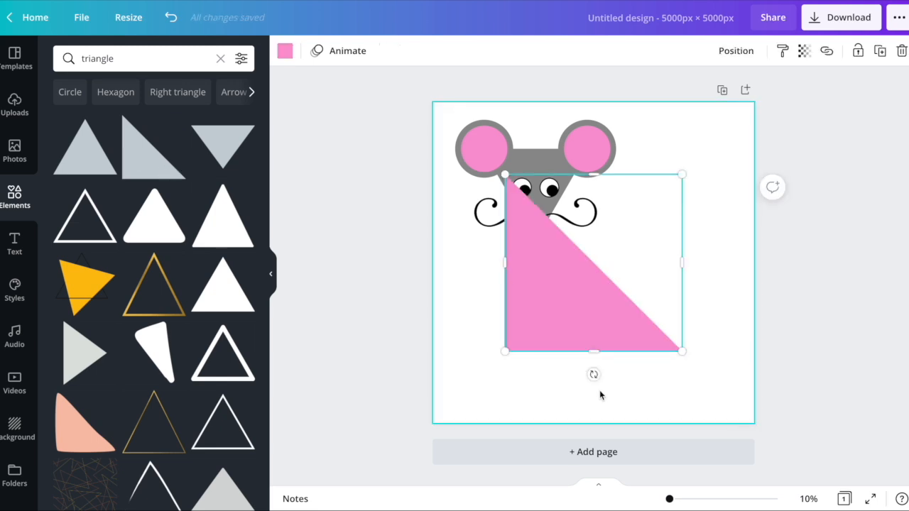
Step: Rotate the right triangle, move it to the lower right of the page, and recolour it soft yellow
drag(594, 374, 542, 117)
drag(632, 233, 668, 324)
click(285, 52)
click(173, 373)
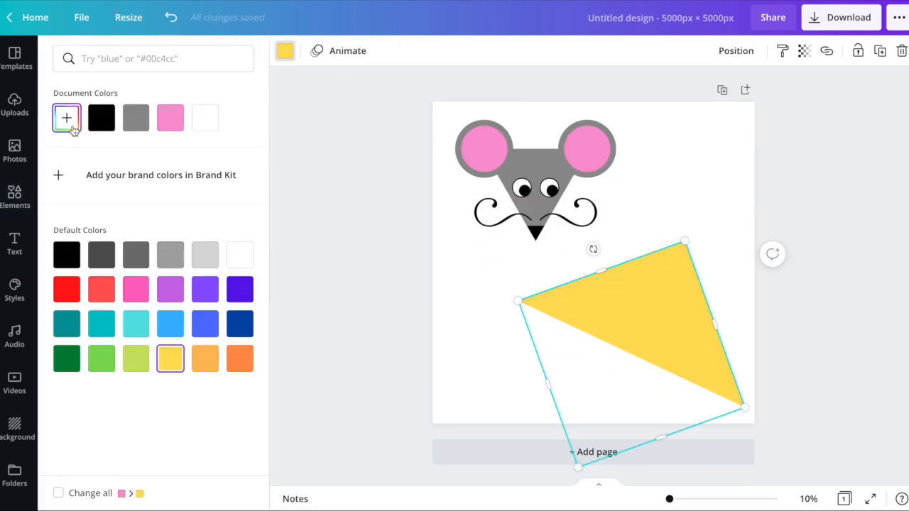
click(67, 118)
click(482, 327)
Step: Turn the yellow triangle so its long side lies nearly horizontal, and stack a duplicate slightly offset vertically
click(628, 314)
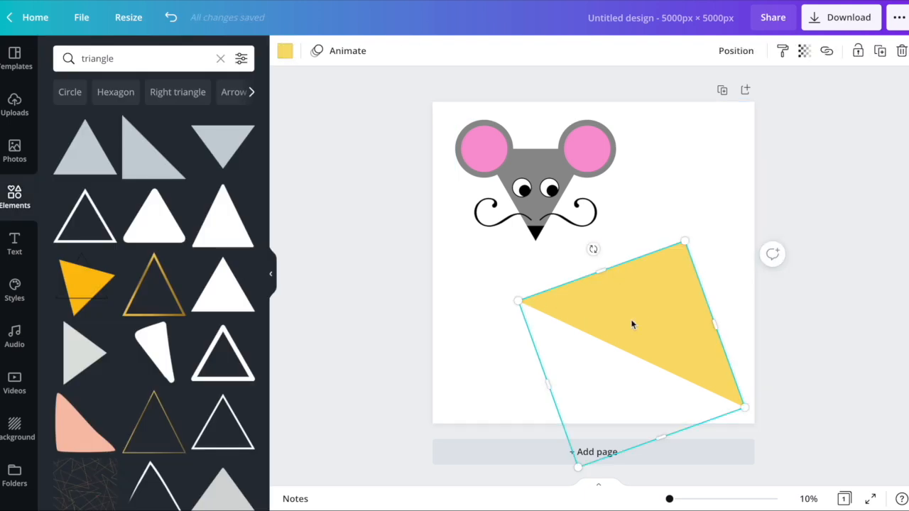
mouse_move(689, 327)
mouse_down()
mouse_move(675, 301)
mouse_move(675, 338)
mouse_move(662, 348)
mouse_move(679, 323)
mouse_up()
drag(593, 248, 632, 242)
drag(680, 347, 655, 335)
shift+click(690, 274)
drag(743, 367, 724, 259)
click(724, 259)
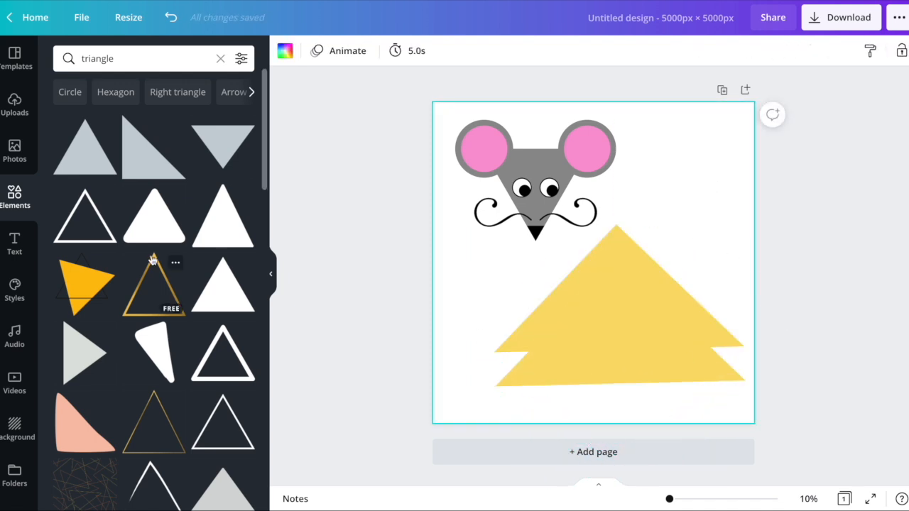
Step: Search the elements for "square", add the solid square, and flatten it into a horizontal strip
double_click(98, 58)
text(square)
key(Return)
click(86, 147)
drag(594, 174, 593, 311)
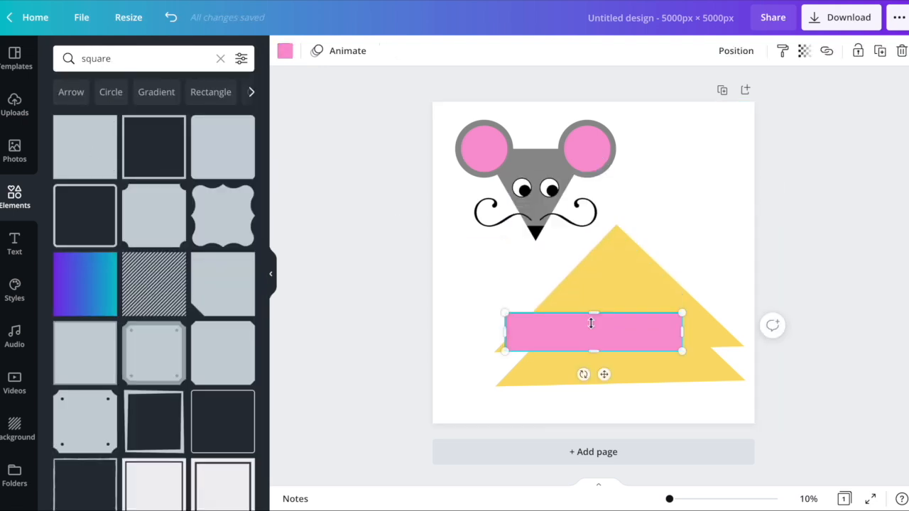
Step: Level one yellow triangle with its corner at the page's left edge, and delete the other triangle
click(629, 369)
shift+click(624, 299)
drag(768, 366, 774, 369)
click(742, 394)
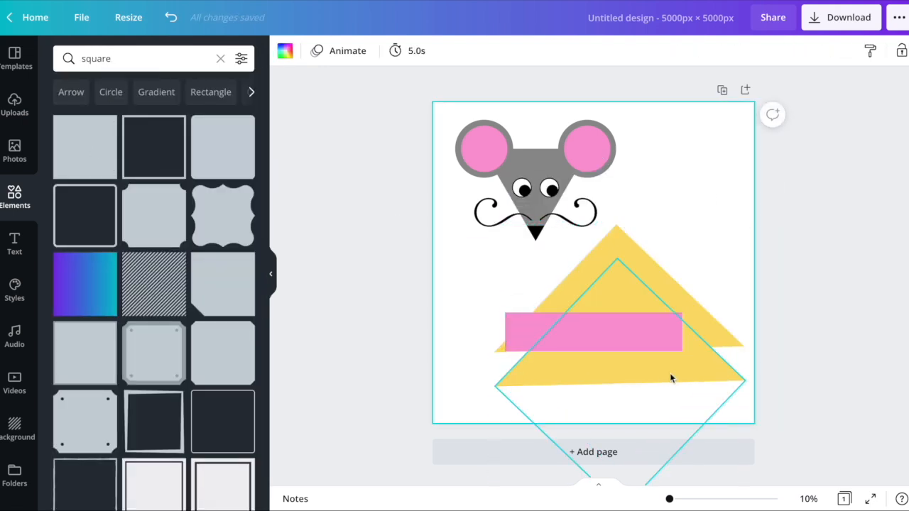
drag(662, 373, 641, 414)
drag(515, 351, 514, 350)
drag(615, 398, 576, 340)
click(650, 288)
key(Delete)
Step: Duplicate the yellow triangle, shift the copy to the upper right, and change the copy's stacking order
click(568, 274)
key(super+d)
drag(566, 288, 616, 276)
click(736, 51)
click(686, 87)
click(734, 313)
Step: Rotate the pink strip to match the slope of the triangle's right side and position it along that edge
click(642, 336)
drag(587, 376, 548, 373)
drag(584, 329, 609, 296)
drag(683, 363, 672, 353)
drag(670, 299, 635, 302)
Step: Recolour the slanted strip a darker, muted yellow using a custom colour
click(638, 316)
click(285, 51)
click(206, 119)
click(66, 118)
click(169, 163)
click(147, 148)
click(674, 184)
click(92, 138)
drag(642, 312, 657, 329)
drag(605, 189, 611, 321)
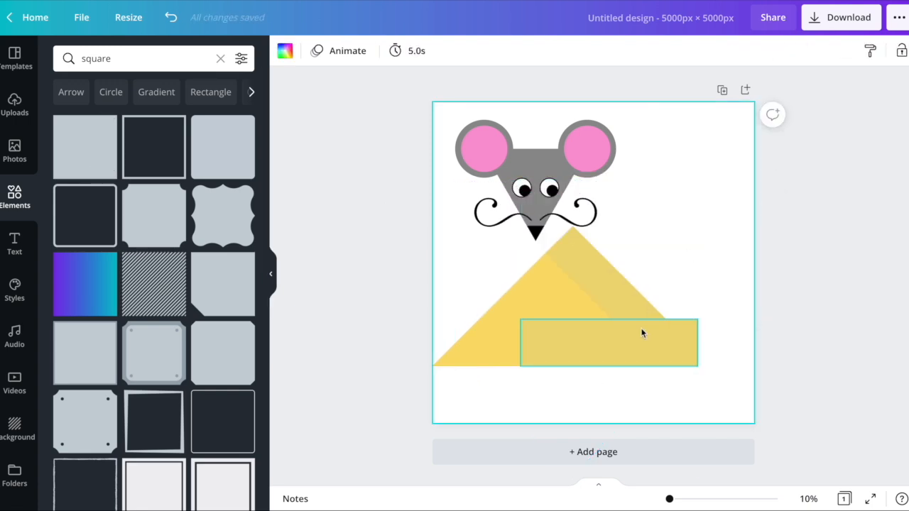
click(643, 334)
key(Delete)
Step: Shorten a copy of the darker yellow strip into a small tilted square and align it with the triangle's right corner
click(656, 328)
drag(561, 245, 663, 348)
scroll(674, 359, up, 5)
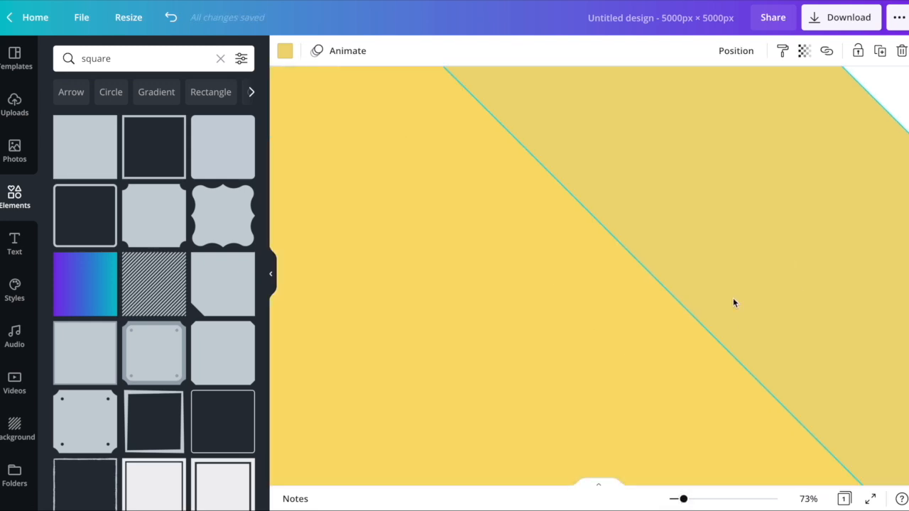
drag(555, 412, 638, 326)
drag(758, 330, 753, 330)
click(775, 350)
click(750, 319)
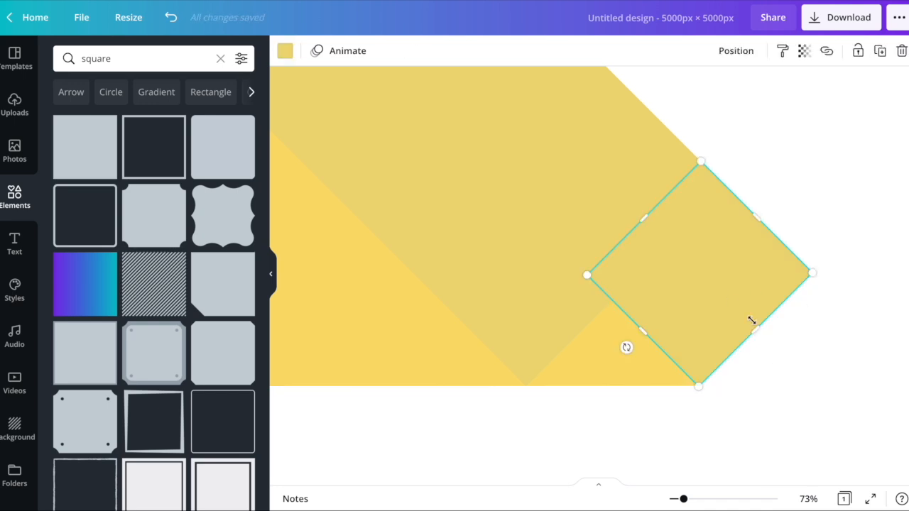
click(774, 355)
click(729, 223)
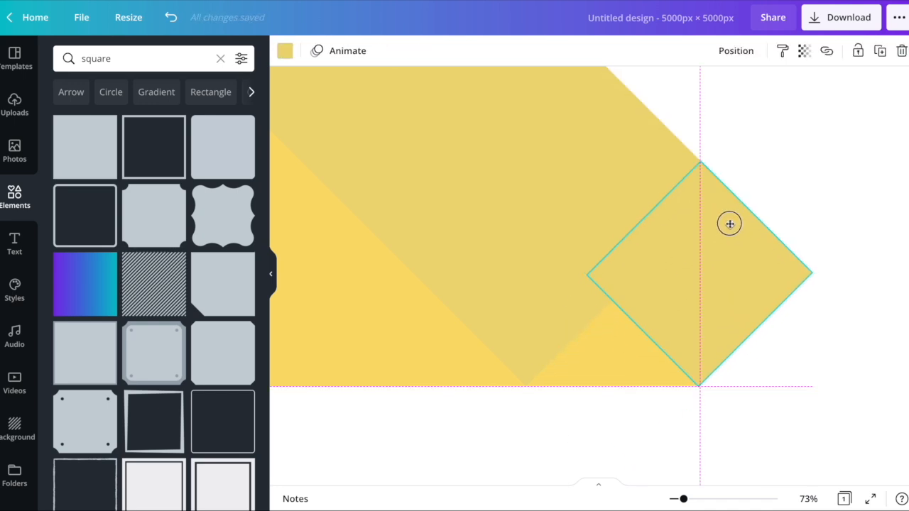
drag(730, 321, 729, 318)
click(835, 318)
Step: Search the elements for "triangle" and add the solid upright triangle
click(642, 355)
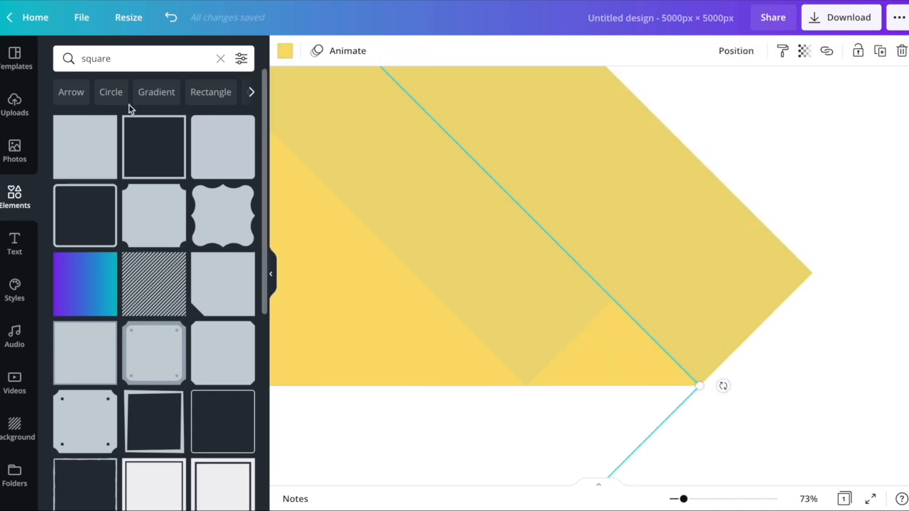
double_click(107, 59)
text(triangle)
key(Return)
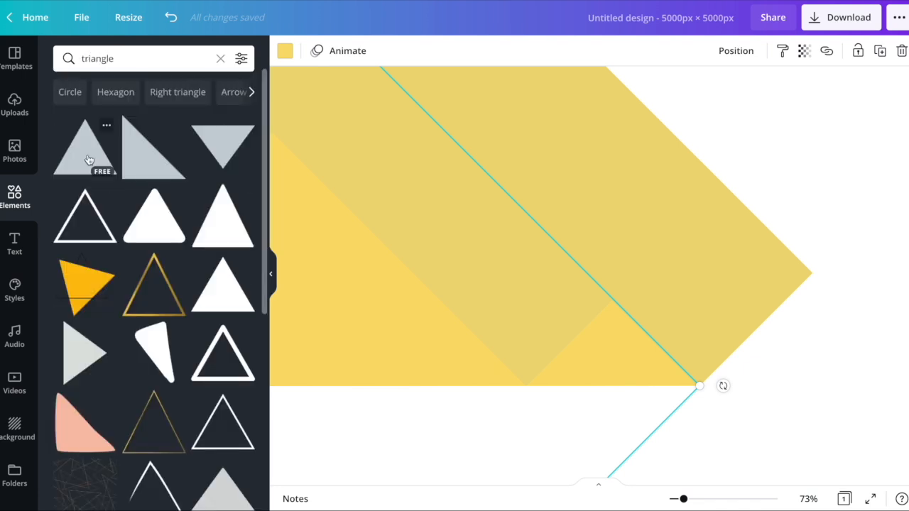
Step: Shrink the new triangle and fit it into the gap along the base between the darker strip and small tilted square
drag(847, 427, 469, 187)
drag(398, 103, 734, 427)
drag(841, 455, 429, 191)
drag(372, 112, 621, 346)
drag(718, 368, 637, 305)
drag(579, 266, 577, 345)
drag(649, 284, 703, 245)
click(822, 402)
click(737, 332)
click(796, 384)
click(564, 372)
click(625, 426)
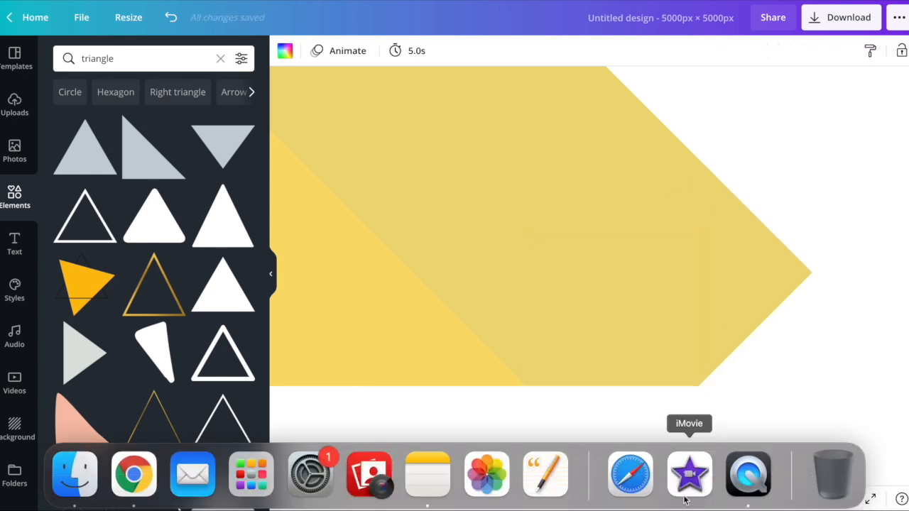
Step: Select the darker strip, small tilted square and small triangle together, and send them behind the large yellow triangle
drag(684, 500, 669, 500)
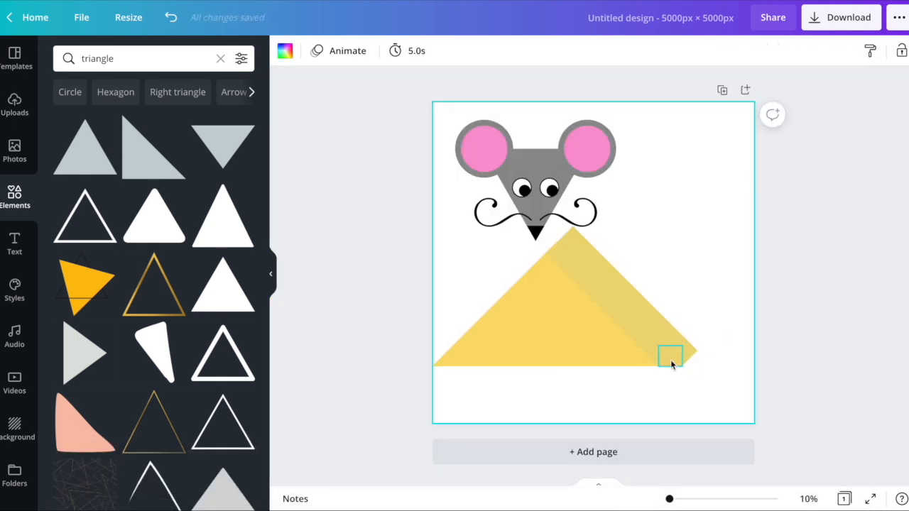
click(579, 331)
click(624, 289)
shift+click(685, 357)
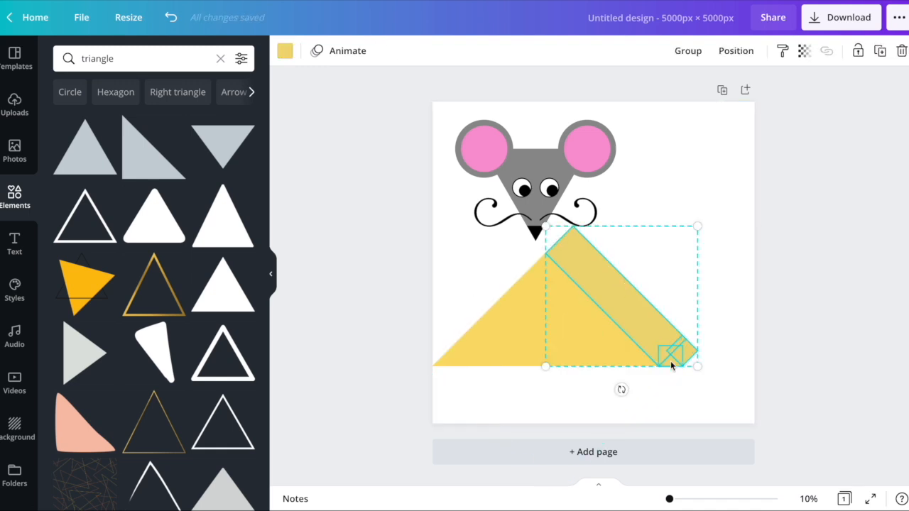
click(736, 51)
click(703, 118)
click(711, 410)
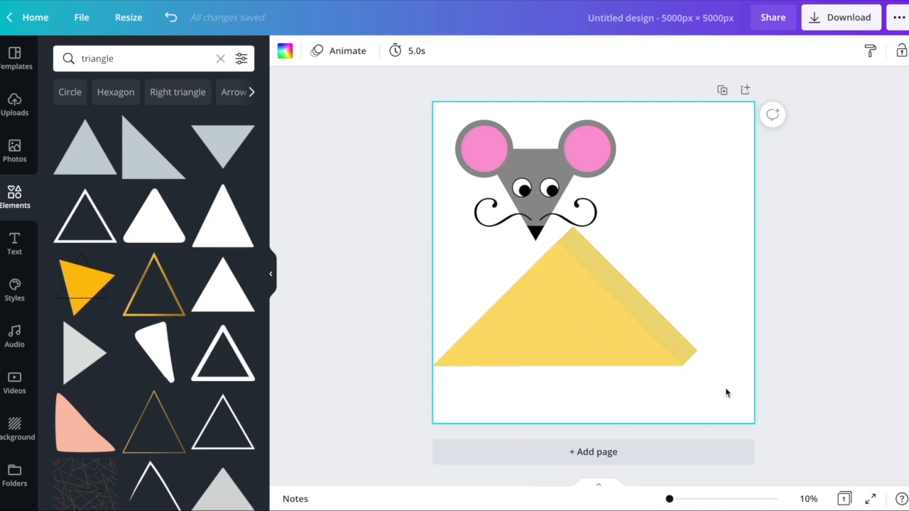
Step: Group the cheese wedge pieces, shrink the group and rotate it so the darker edge faces left, in the page's lower-right area
drag(598, 318, 565, 254)
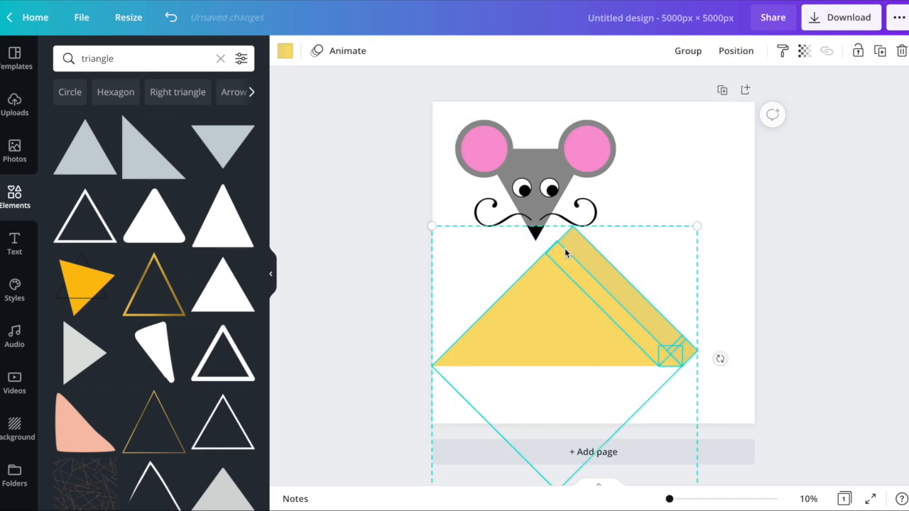
click(689, 51)
drag(431, 223, 481, 274)
drag(719, 382, 615, 338)
drag(729, 223, 690, 201)
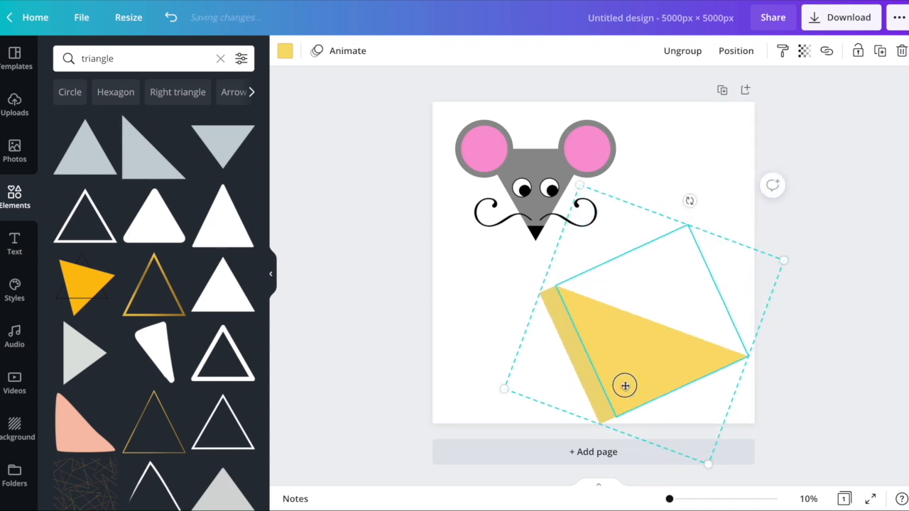
drag(626, 386, 623, 366)
click(460, 346)
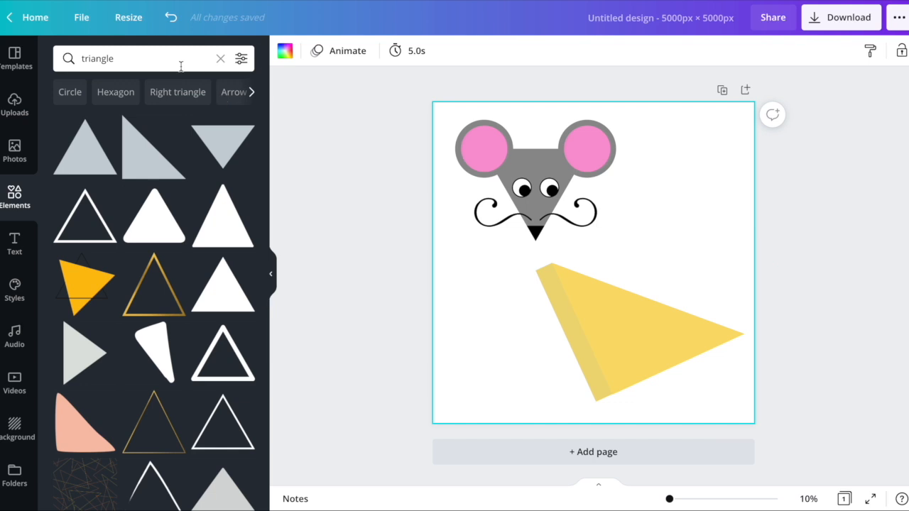
Step: Search the elements for "circle" and add the solid circle, shrunk and placed to the right of the mouse's face
click(134, 64)
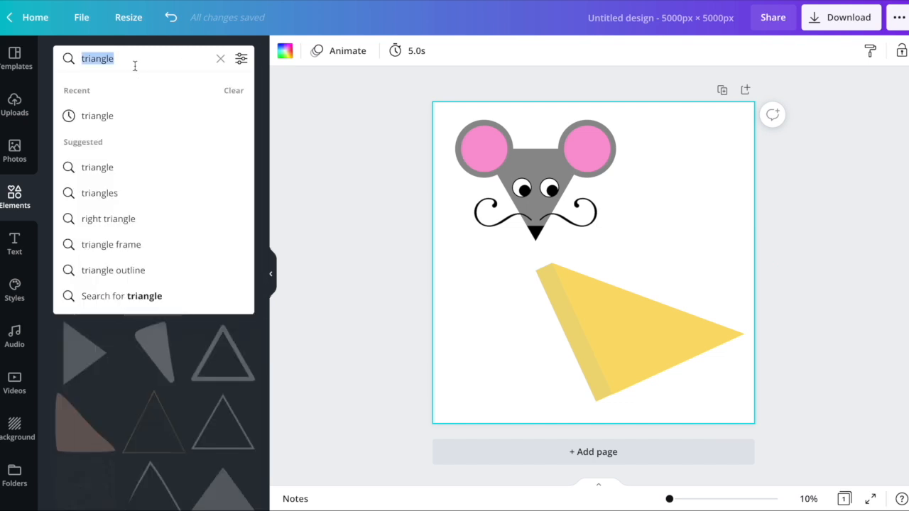
text(circle)
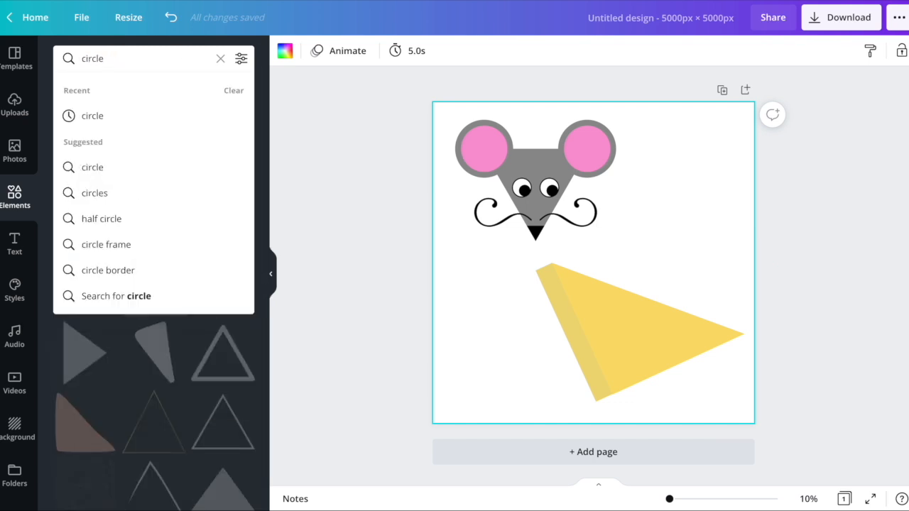
key(Return)
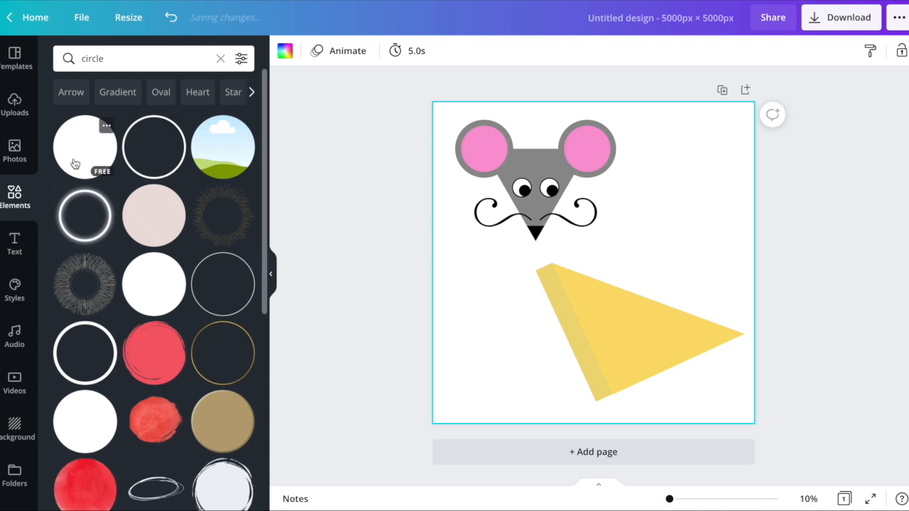
click(75, 164)
drag(506, 173, 616, 307)
drag(663, 334, 679, 223)
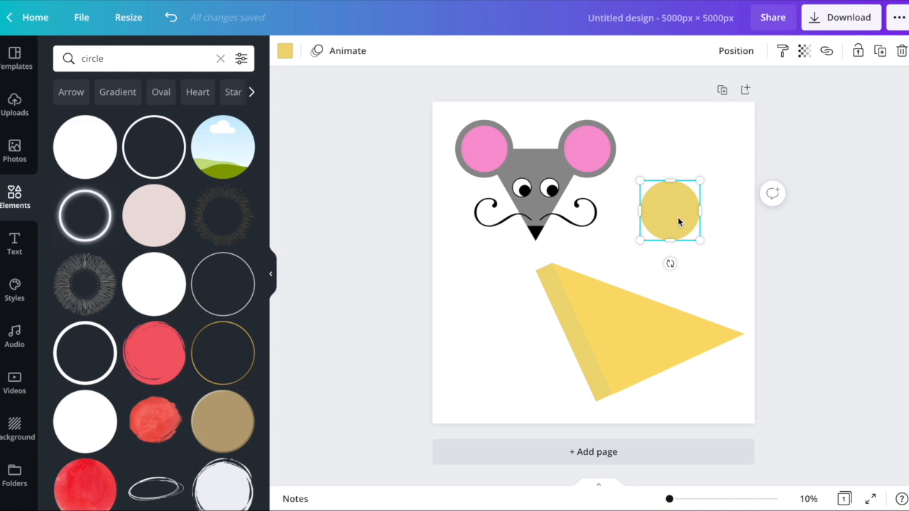
Step: Overlay a smaller copy of the circle on its upper-right part and recolour the copy light yellow #FFEB97
drag(651, 236, 675, 206)
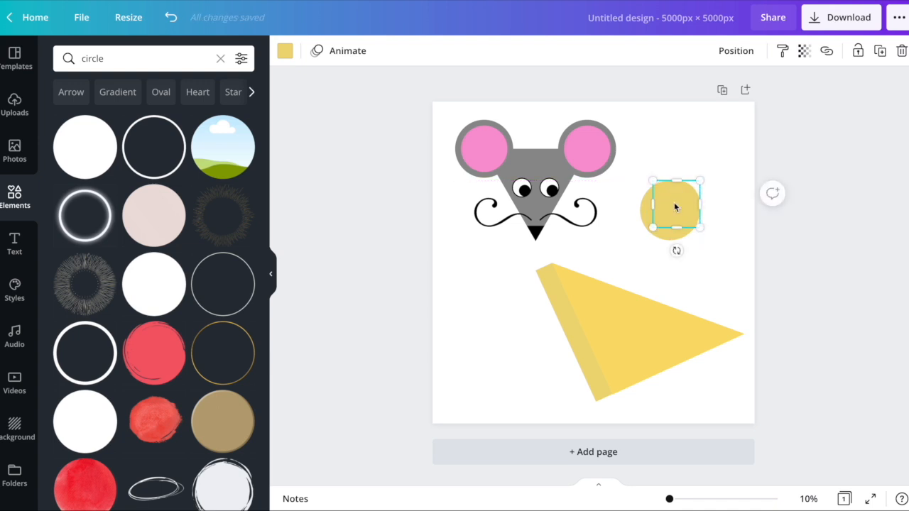
click(285, 50)
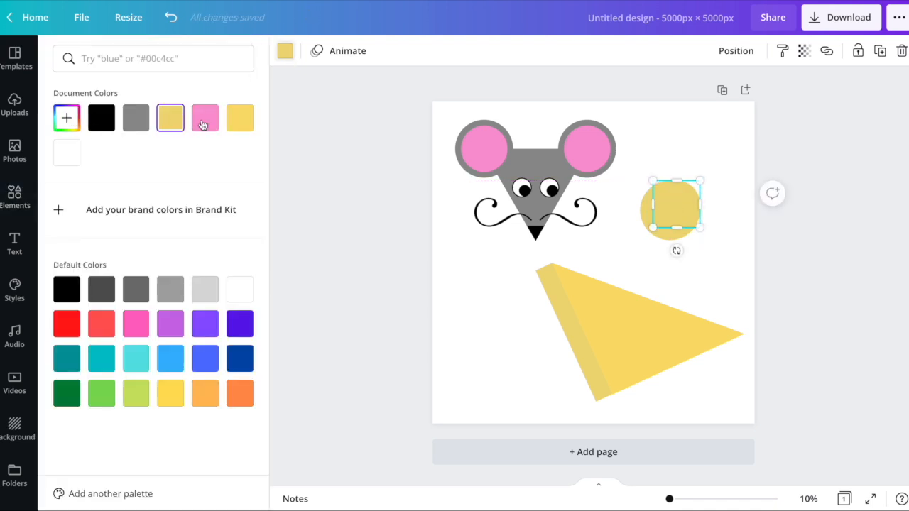
click(66, 118)
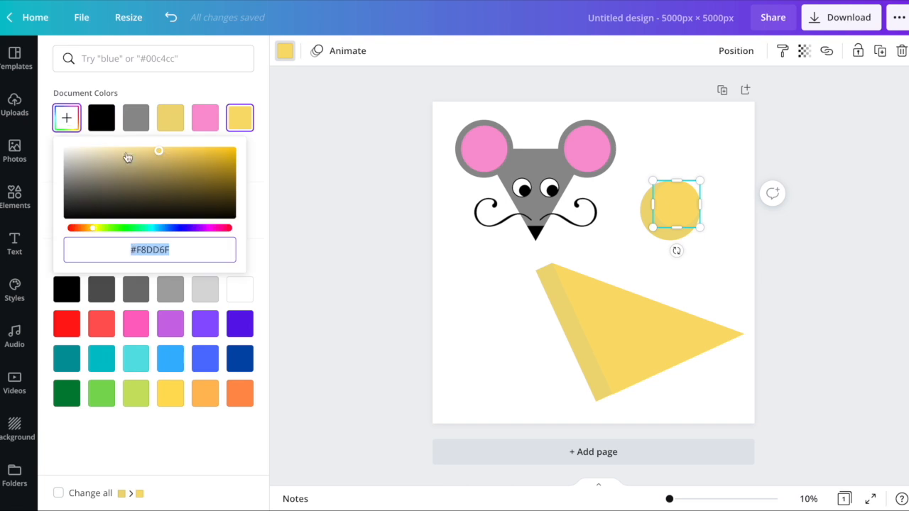
drag(147, 150, 135, 147)
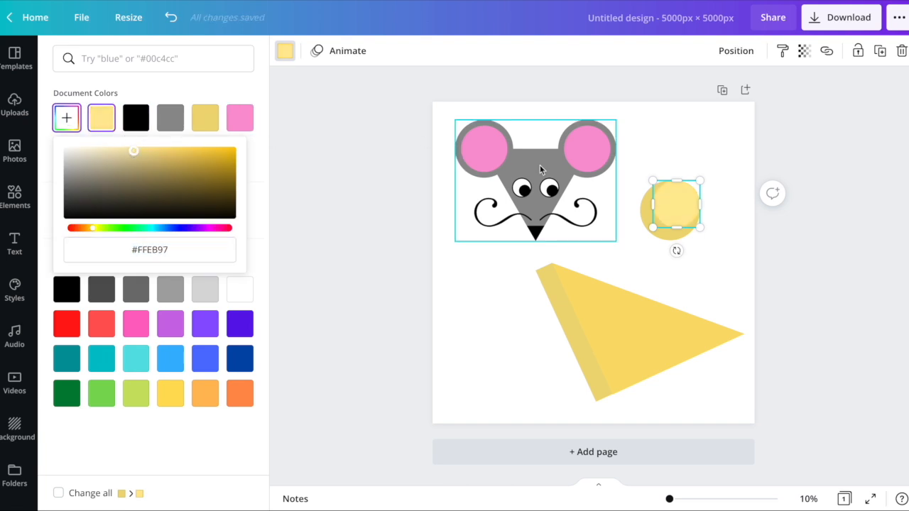
Step: Recolour the larger circle behind the light yellow one to the darker shade #B2A15A
shift+click(640, 232)
click(653, 224)
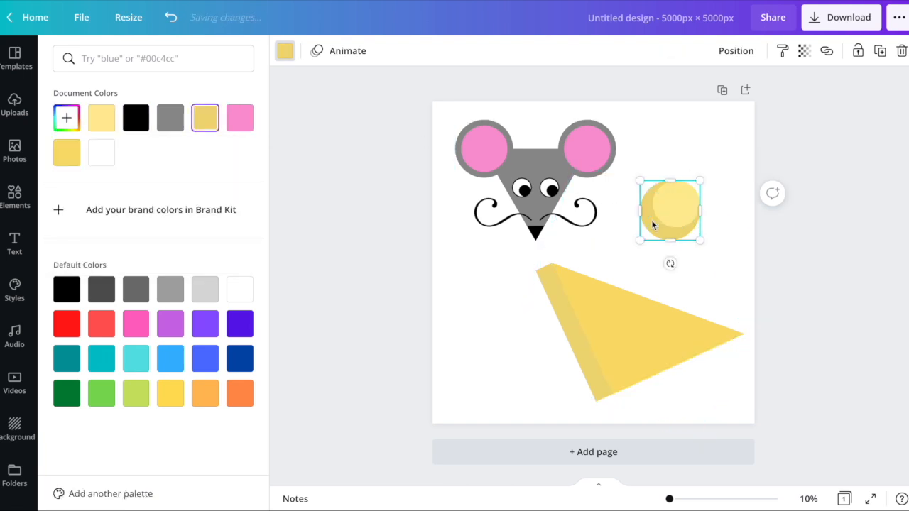
click(69, 117)
click(149, 170)
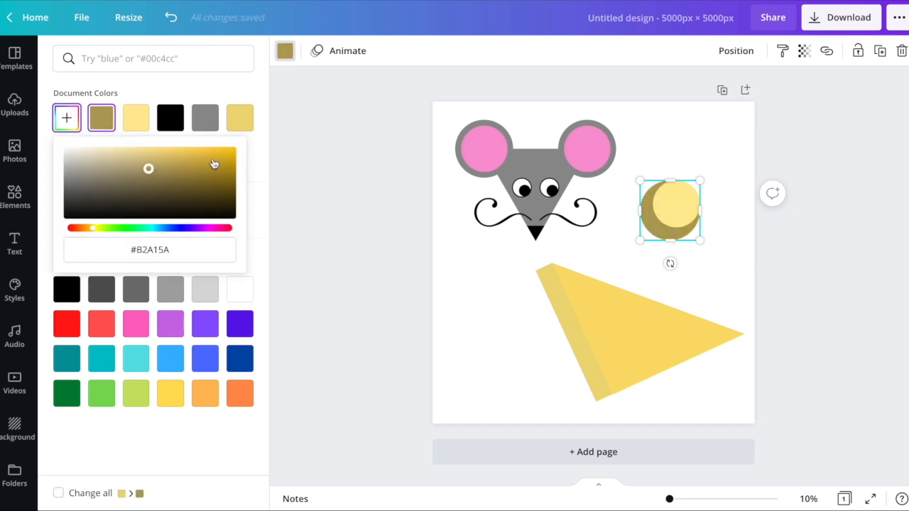
click(732, 238)
Step: Enlarge the light circle slightly, centre it horizontally near the top of the darker circle, and group both as a cheese hole
click(726, 143)
click(683, 205)
mouse_move(685, 204)
mouse_down()
mouse_move(649, 233)
mouse_move(672, 211)
mouse_up()
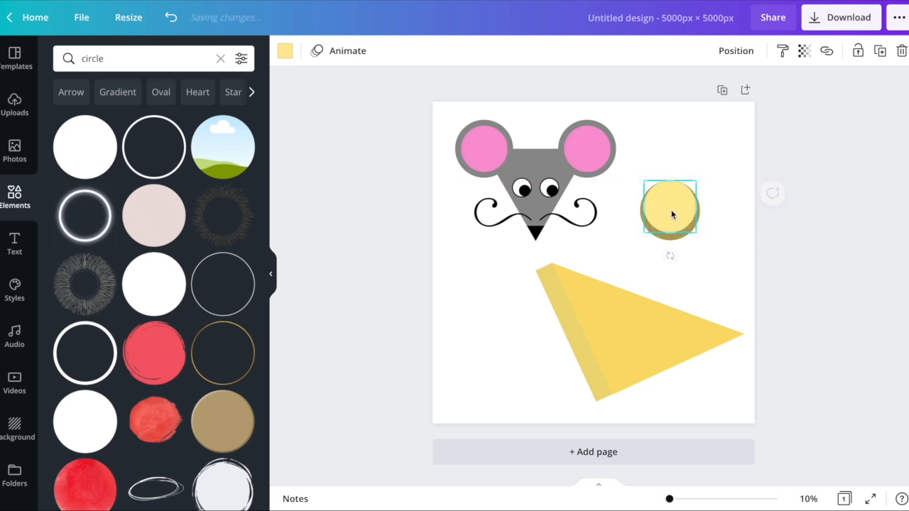
click(716, 201)
click(716, 229)
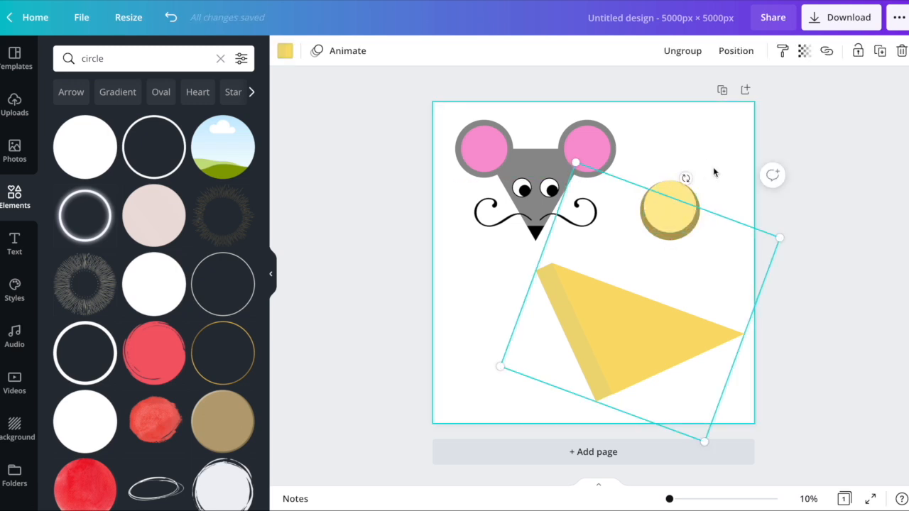
click(712, 187)
click(688, 187)
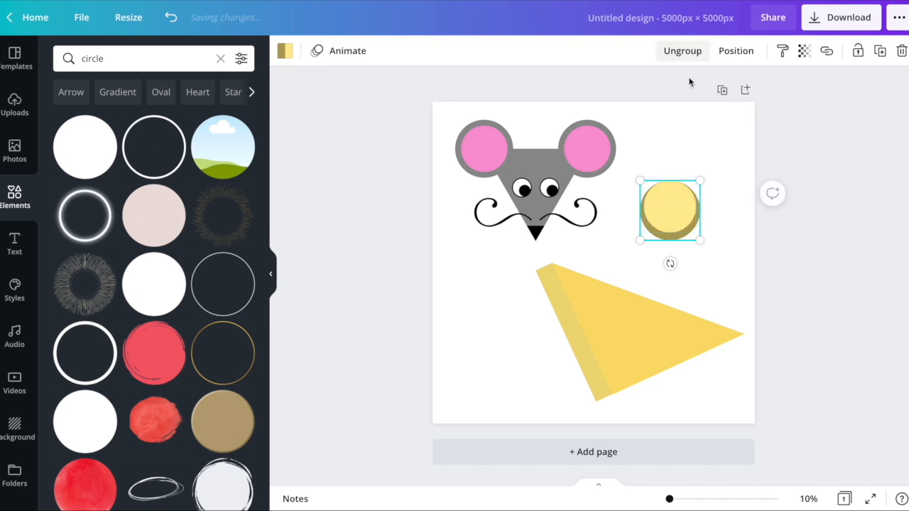
Step: Shrink the hole onto the cheese and add three rotated copies across the wedge, one of them clearly larger
drag(701, 181, 648, 342)
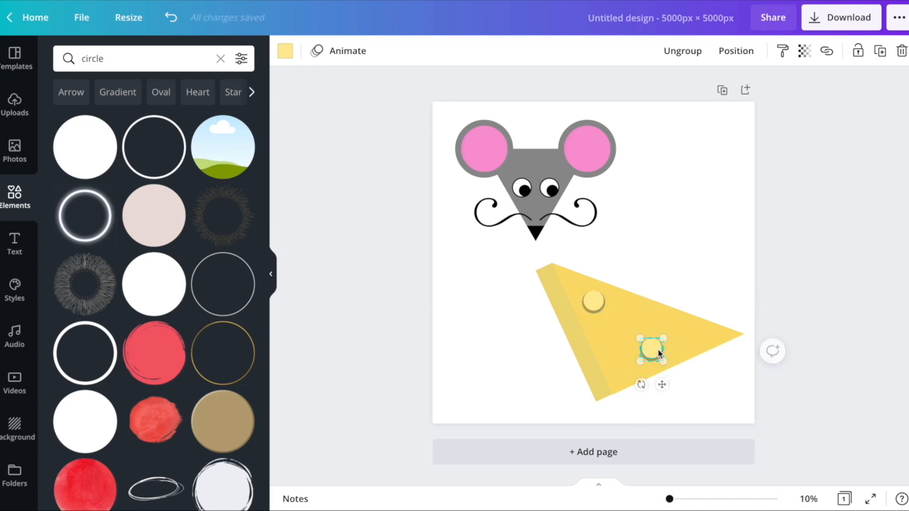
drag(640, 385, 619, 379)
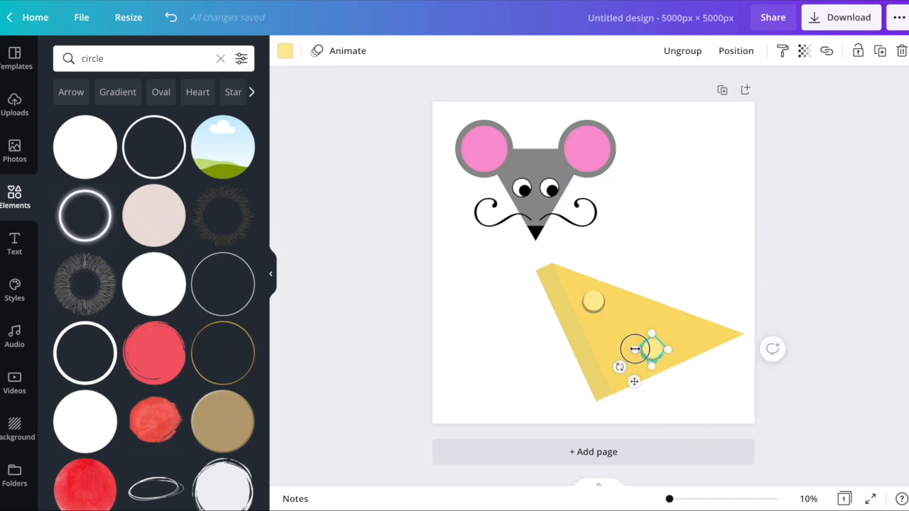
drag(635, 349, 604, 349)
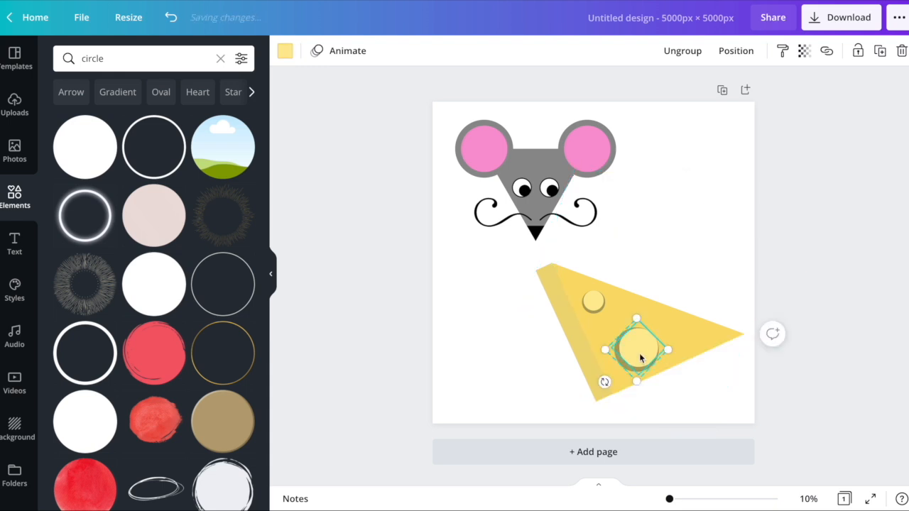
drag(608, 349, 678, 341)
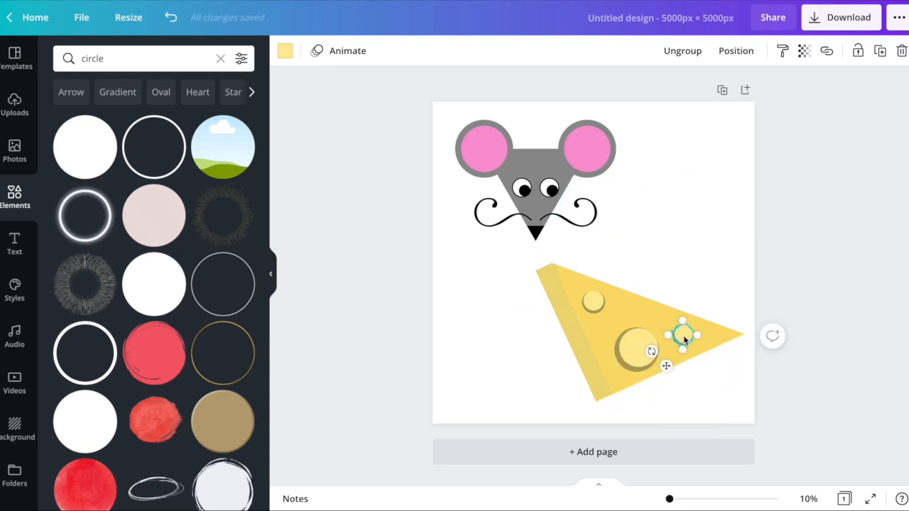
drag(686, 341, 626, 313)
click(797, 390)
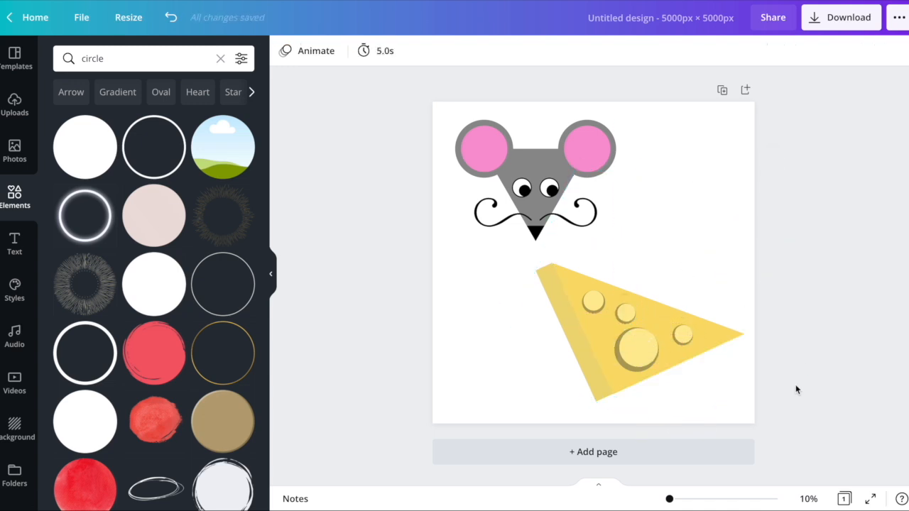
Step: Ungroup the cheese wedge and regroup all its pieces with the four holes as one object
drag(772, 410, 546, 295)
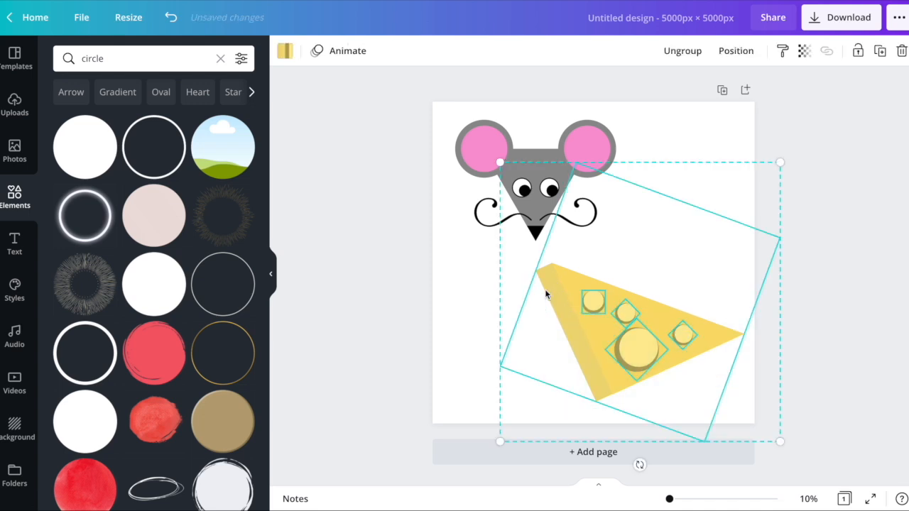
click(680, 52)
click(765, 375)
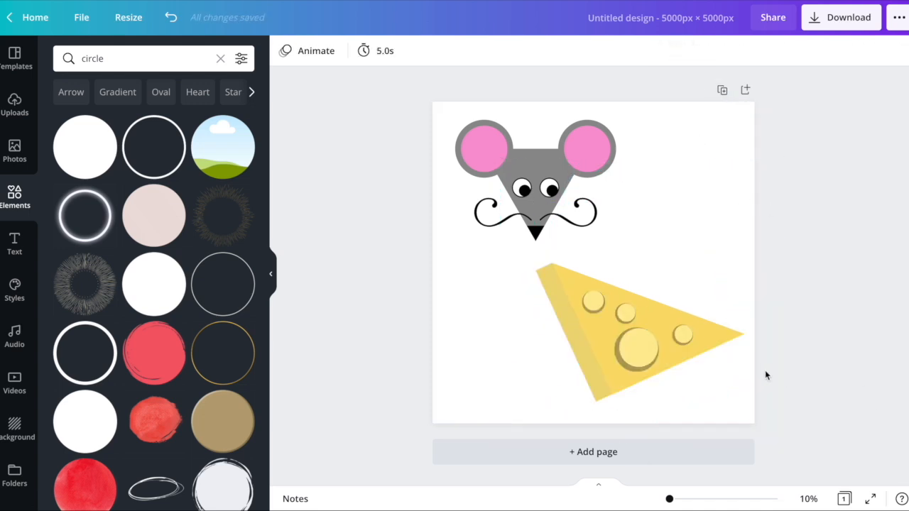
drag(794, 396, 501, 261)
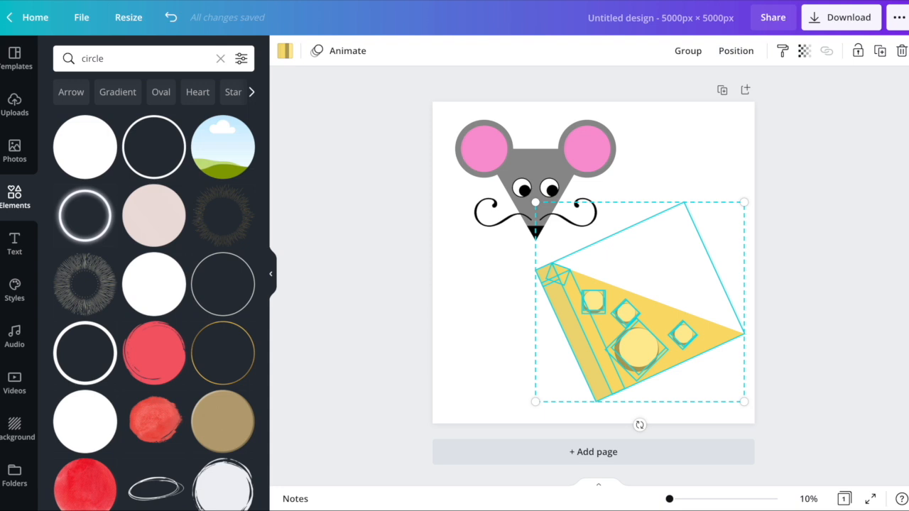
click(689, 51)
Step: Shrink the grouped cheese and rotate it so its darker edge lies along the bottom, below and right of the mouse
drag(742, 201, 696, 248)
drag(585, 371, 630, 339)
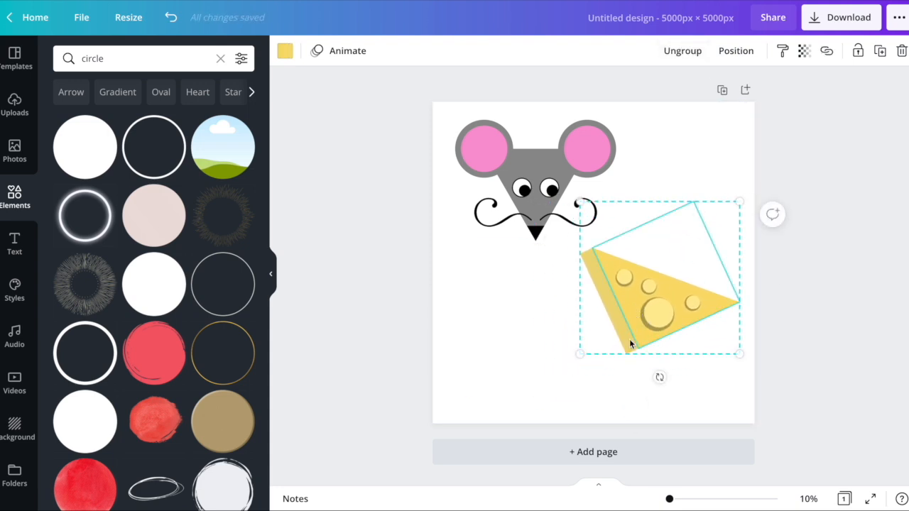
drag(658, 377, 739, 316)
click(737, 151)
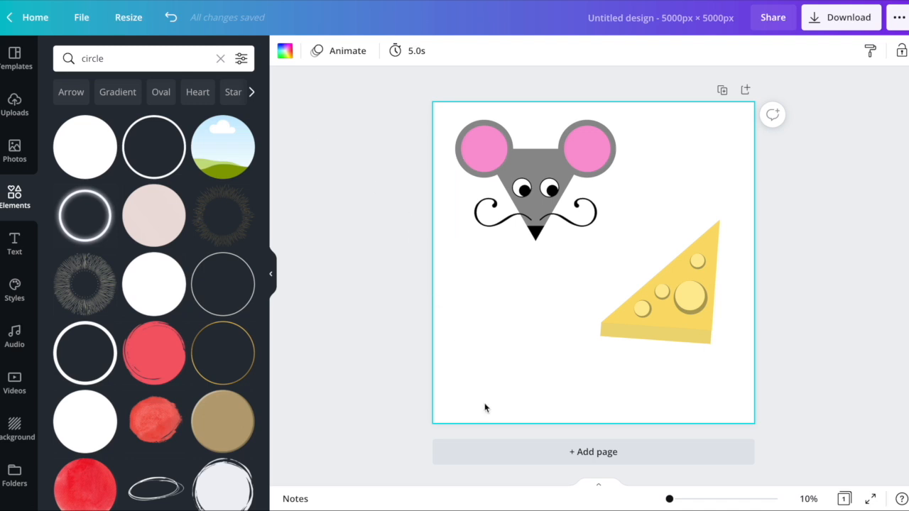
Step: Add a second page with a large solid circle in its centre and recolour the circle brown
click(538, 452)
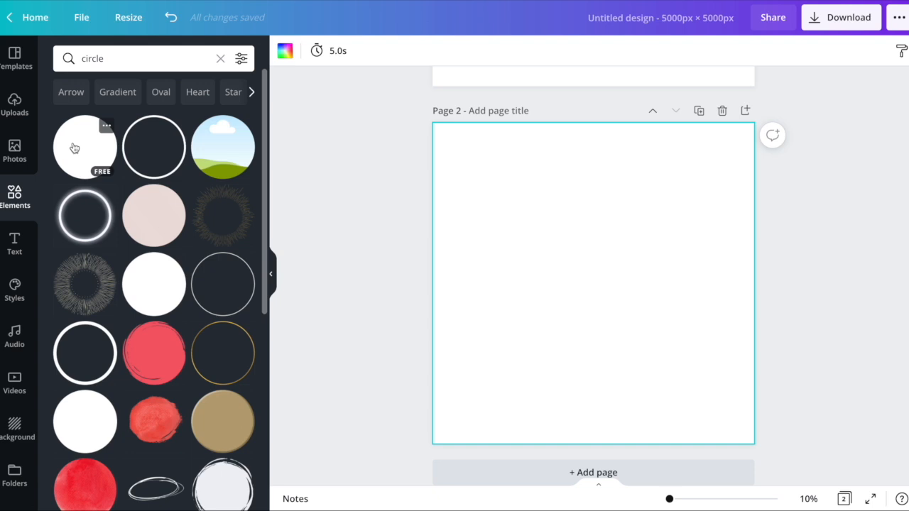
click(74, 148)
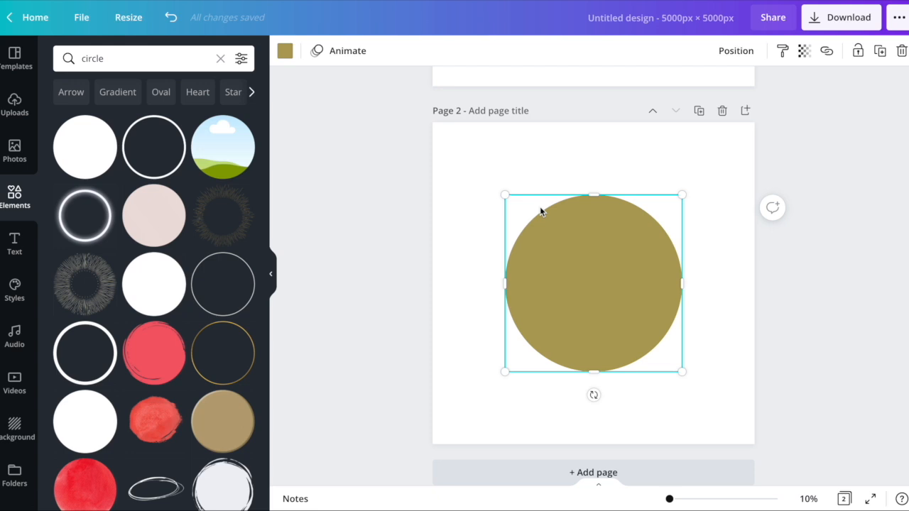
click(283, 51)
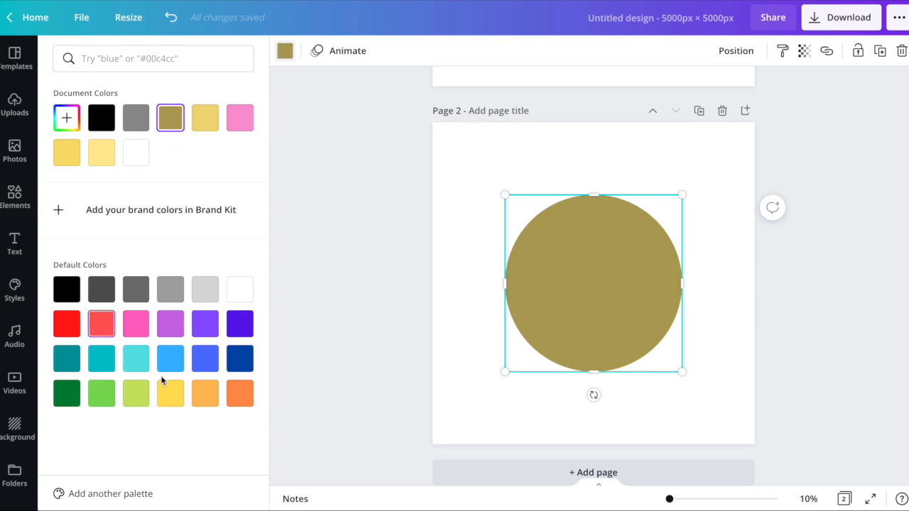
click(67, 120)
click(181, 183)
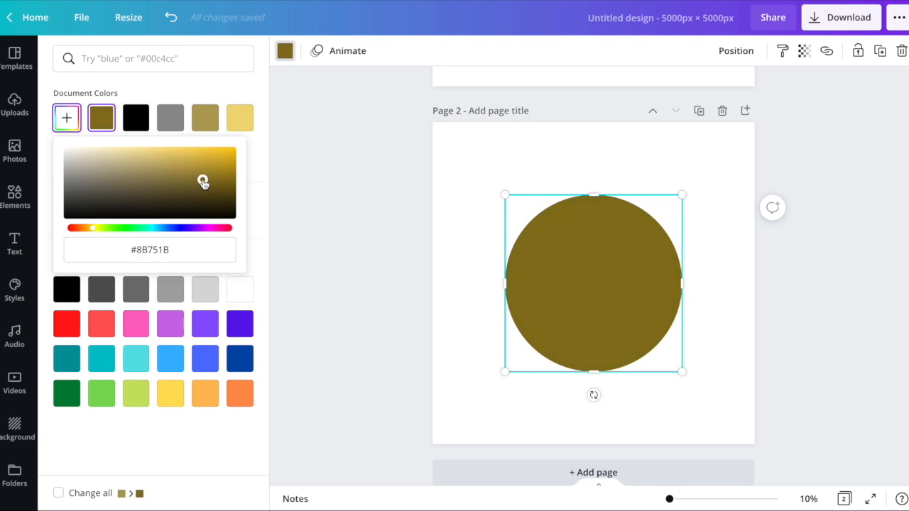
click(183, 172)
click(85, 229)
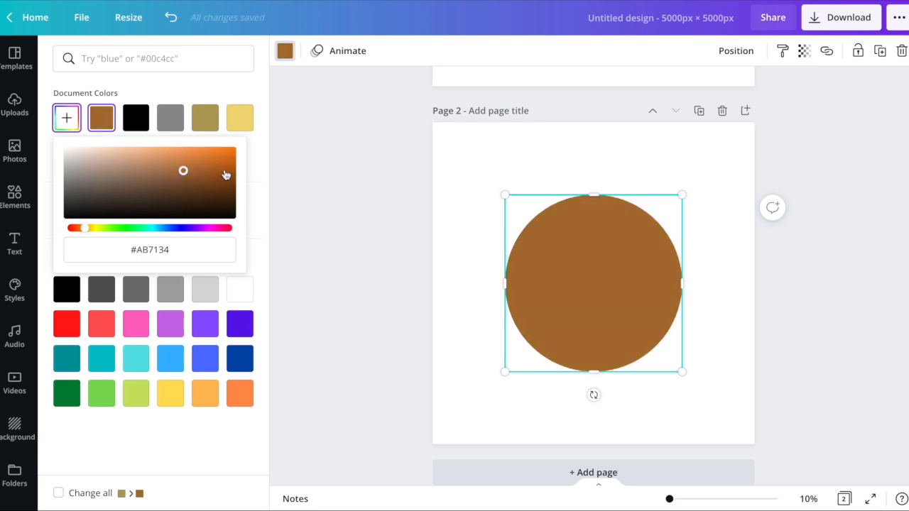
click(202, 179)
click(466, 176)
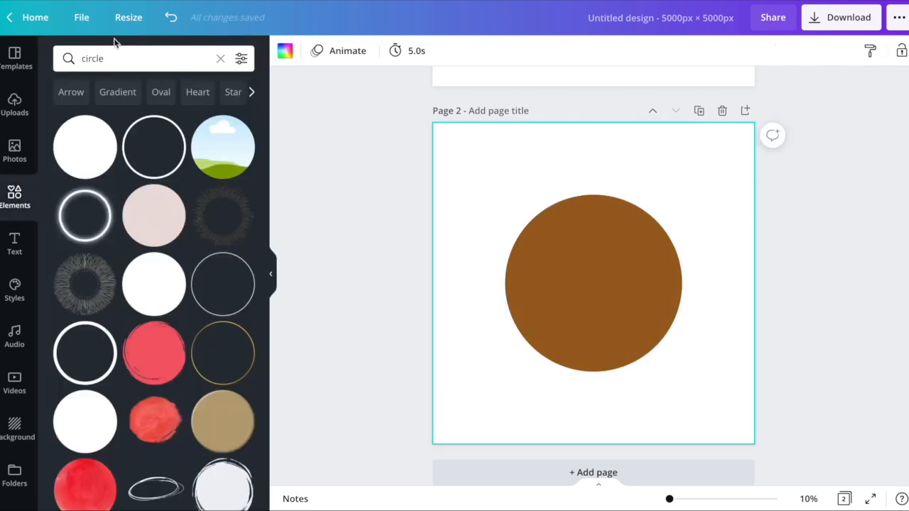
Step: Search the elements for "square" and add the solid square with rounded corners to the second page
click(93, 59)
double_click(92, 58)
text(square)
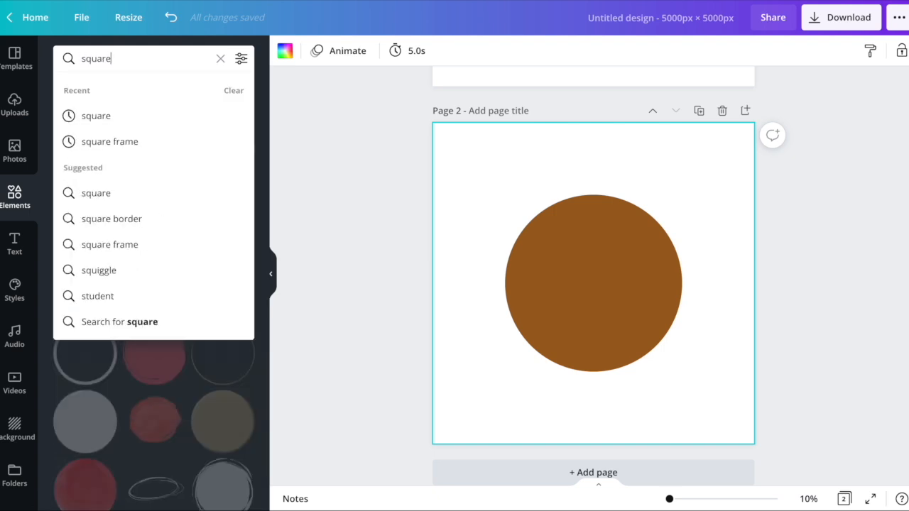
key(Return)
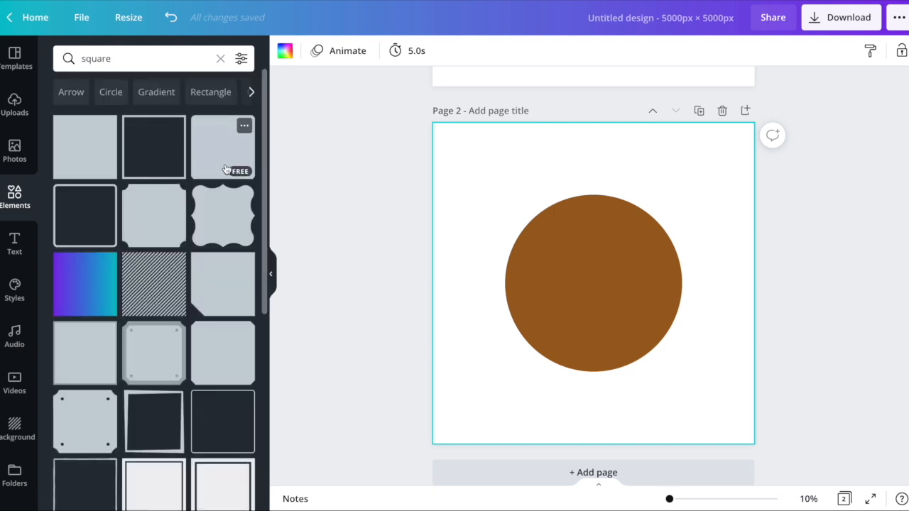
click(222, 168)
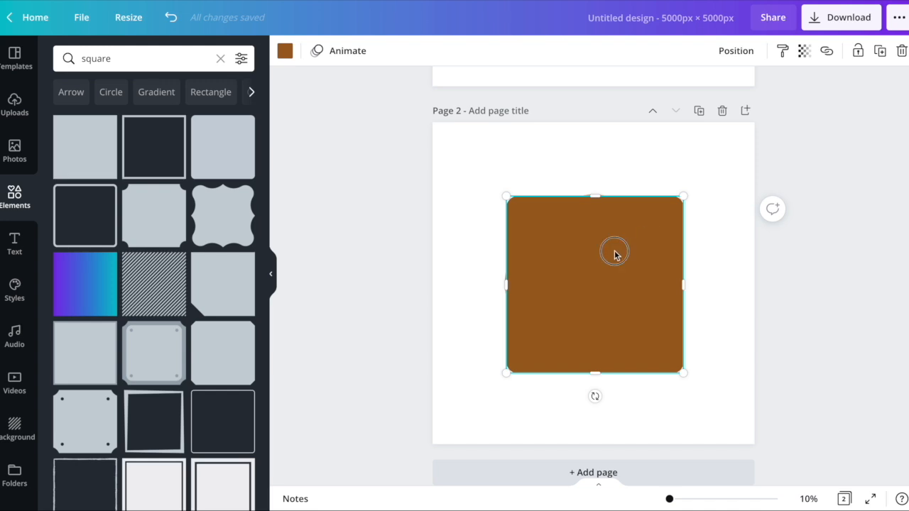
Step: Shrink and narrow the brown rounded square, tilt it and place it over the lower-left edge of the brown circle
drag(615, 254, 549, 220)
drag(620, 161, 488, 226)
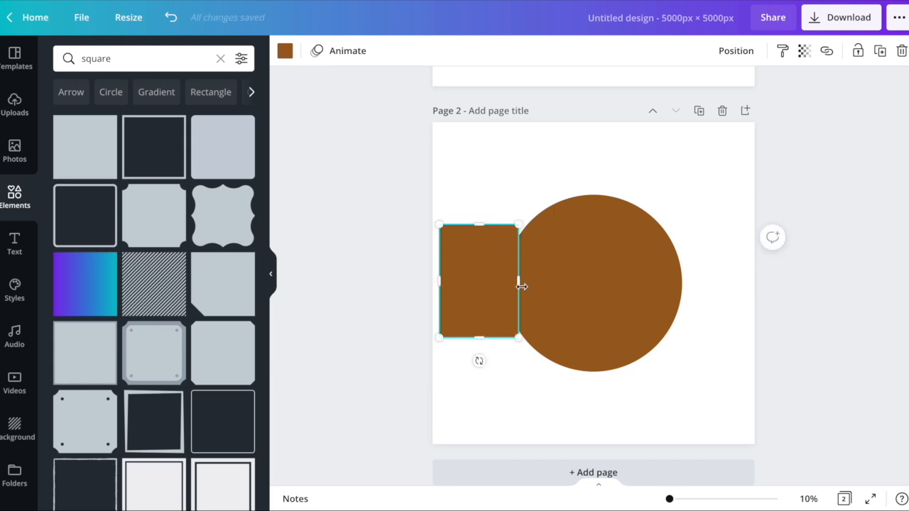
drag(518, 286, 549, 320)
drag(540, 392, 519, 392)
drag(536, 329, 537, 305)
drag(549, 252, 544, 281)
drag(532, 339, 535, 321)
click(675, 205)
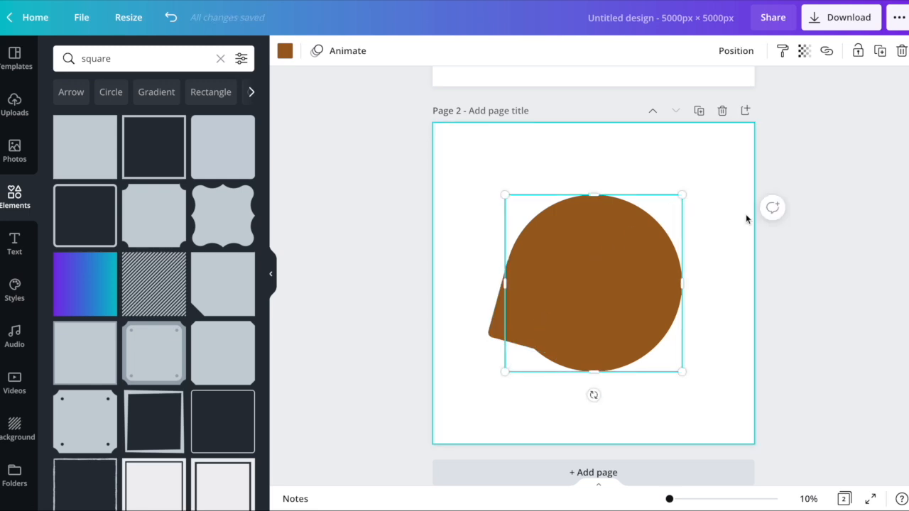
click(747, 217)
click(530, 299)
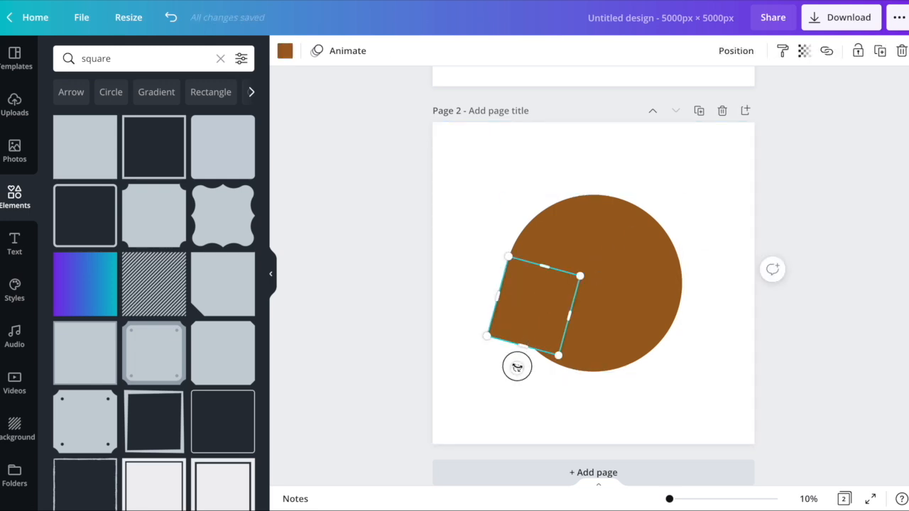
drag(517, 367, 517, 367)
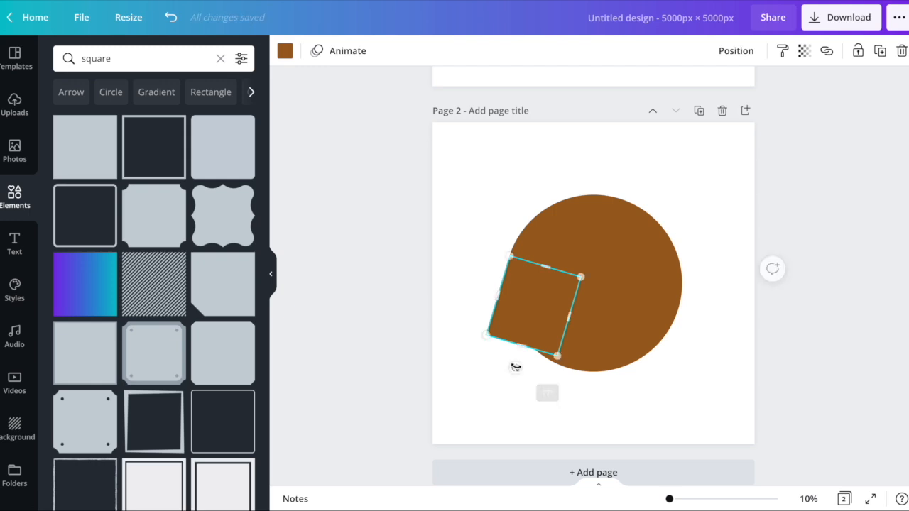
drag(529, 315, 530, 317)
Step: Place a copy of the small square, tilted the opposite way, over the lower-right edge of the circle
drag(517, 369, 555, 369)
drag(549, 304, 669, 300)
click(707, 283)
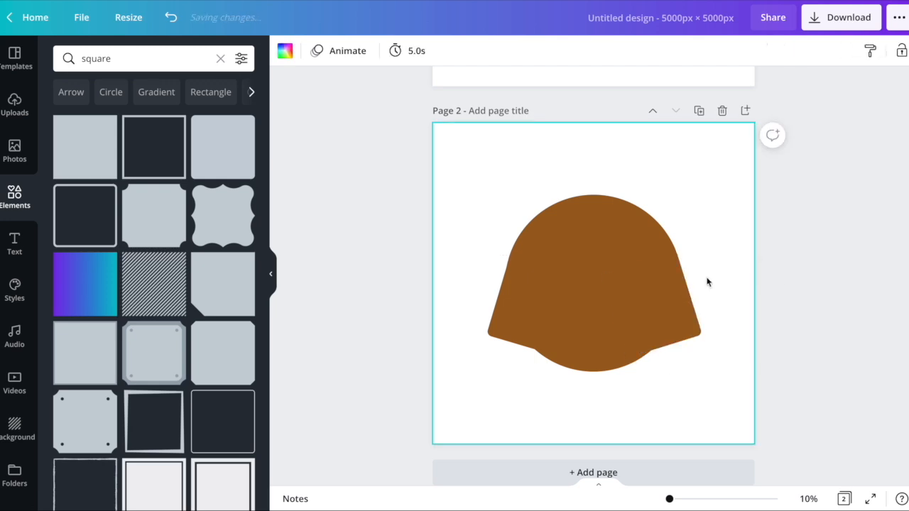
Step: Recolour both tilted squares a lighter brown and send them behind the circle
click(671, 313)
shift+click(535, 307)
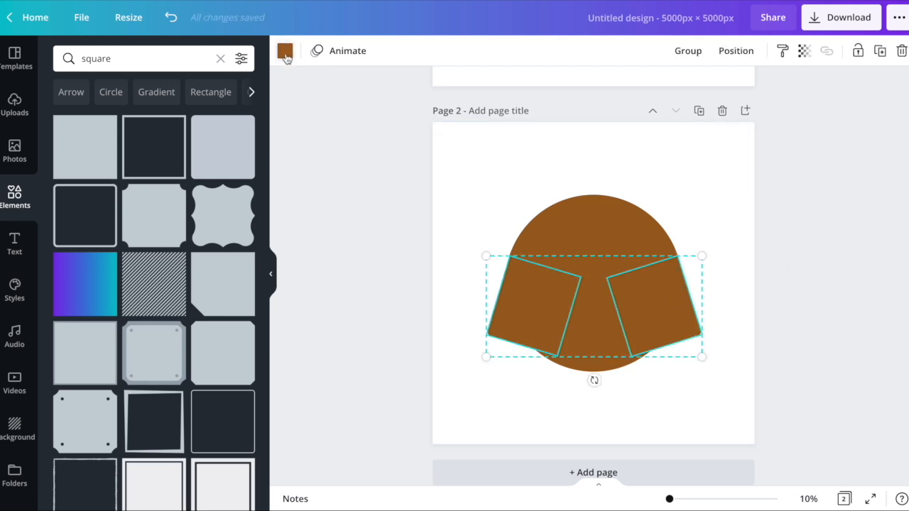
click(285, 52)
click(68, 119)
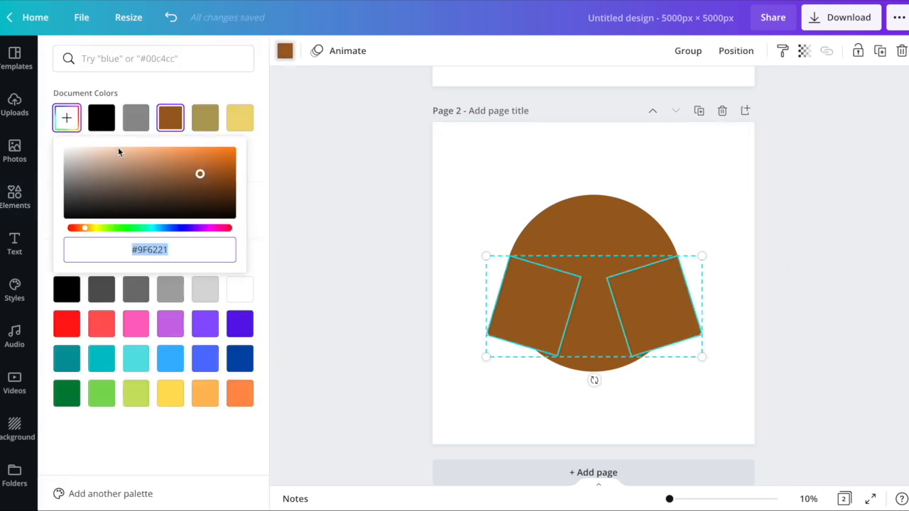
click(217, 167)
click(736, 51)
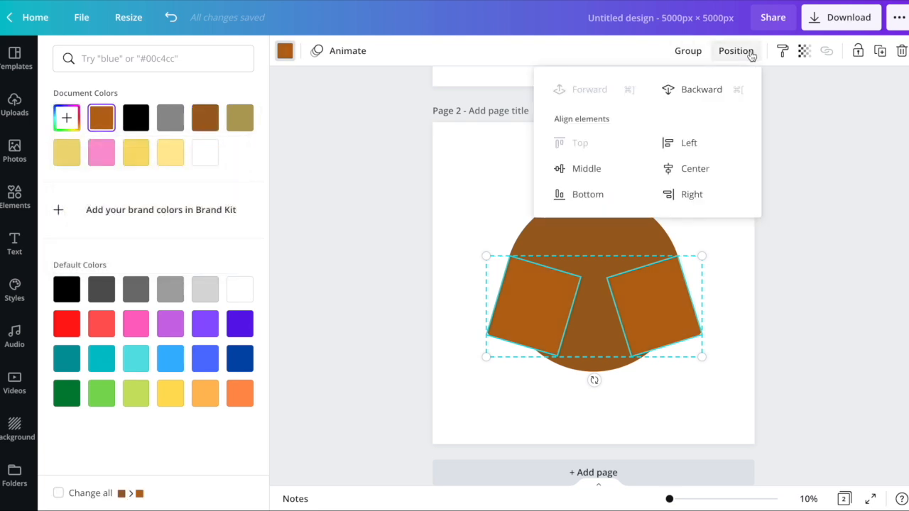
click(696, 95)
click(791, 315)
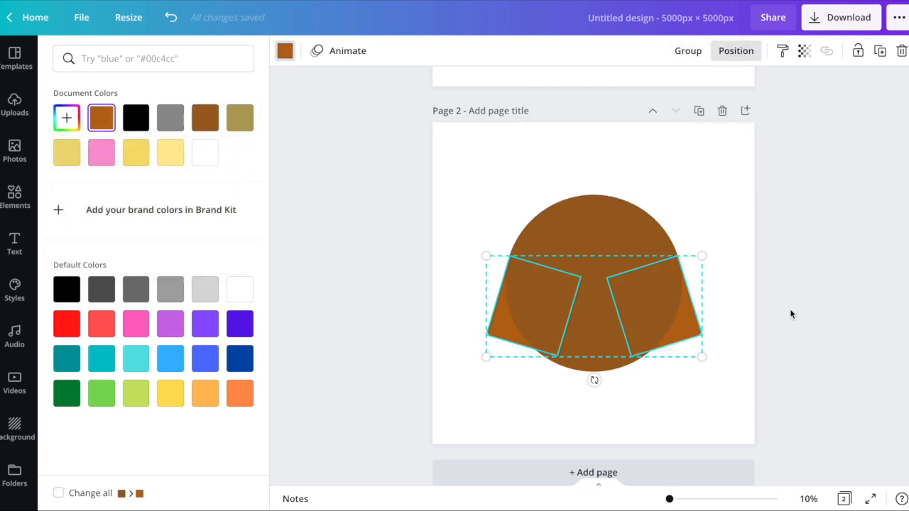
Step: Delete both tilted squares so only the brown circle remains on the second page
click(617, 306)
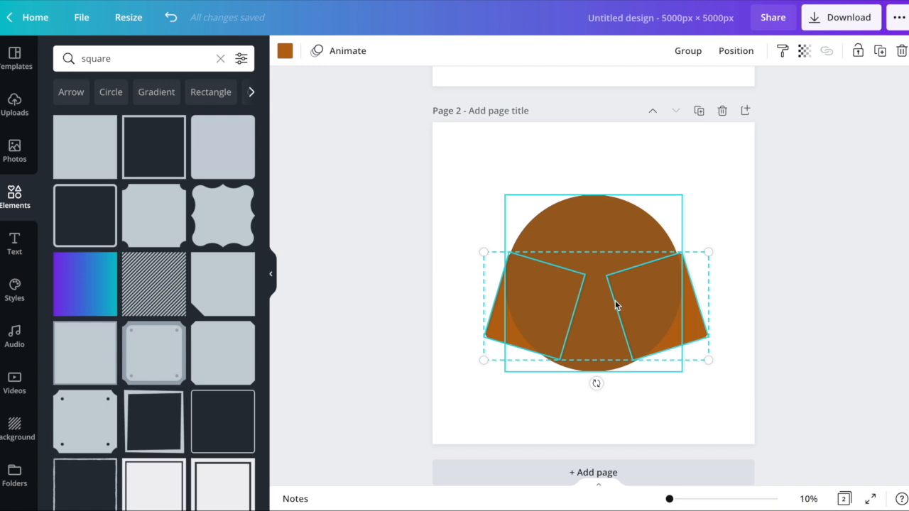
key(Delete)
click(456, 137)
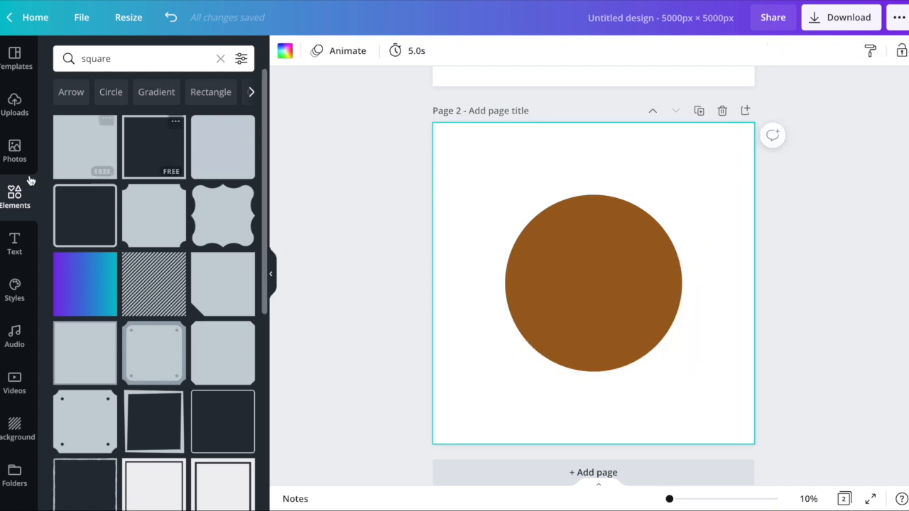
Step: Search the elements for "circle"
double_click(111, 60)
text(ci)
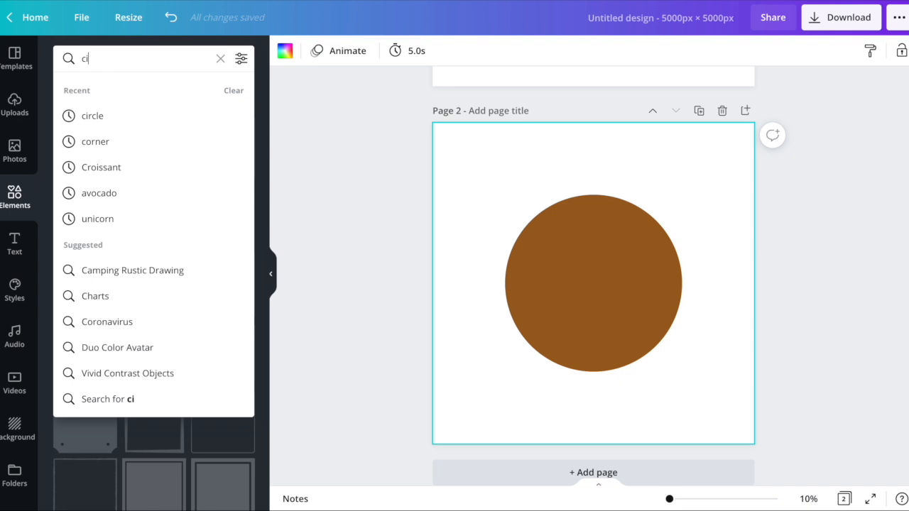
text(rcle)
key(Return)
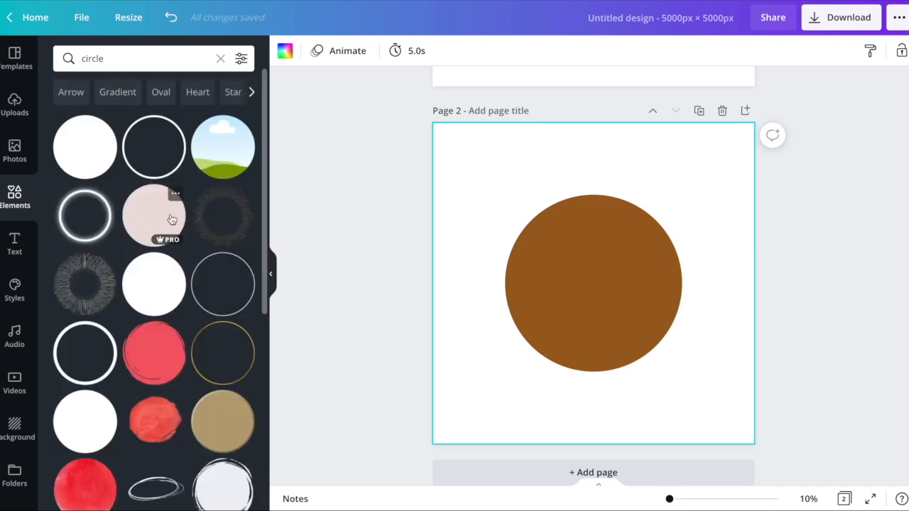
click(101, 169)
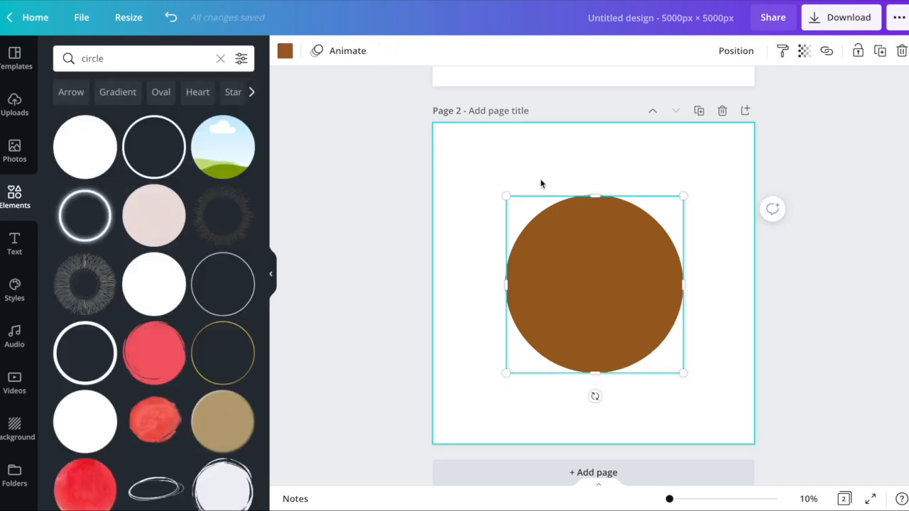
drag(578, 302, 509, 244)
drag(610, 225, 639, 235)
key(Delete)
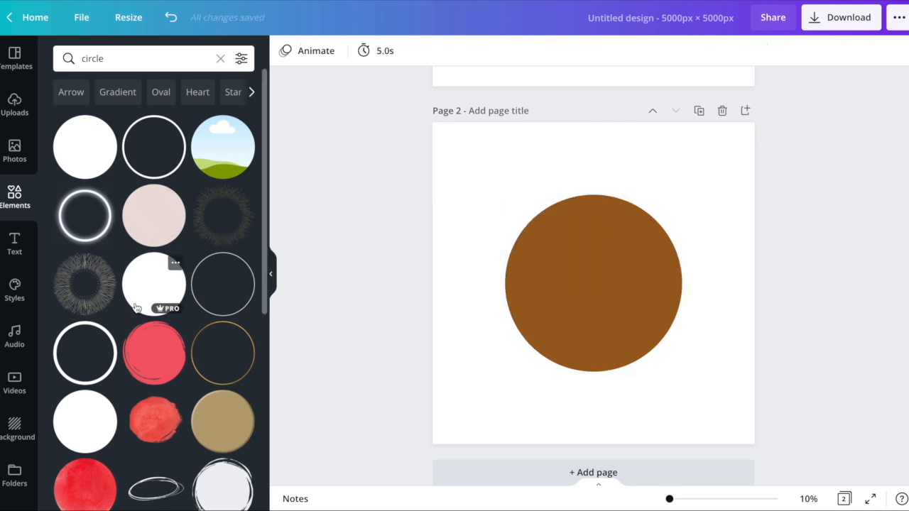
Step: Add the croppable solid circle graphic, move it to the upper left of the brown circle and crop it to its left half
click(157, 290)
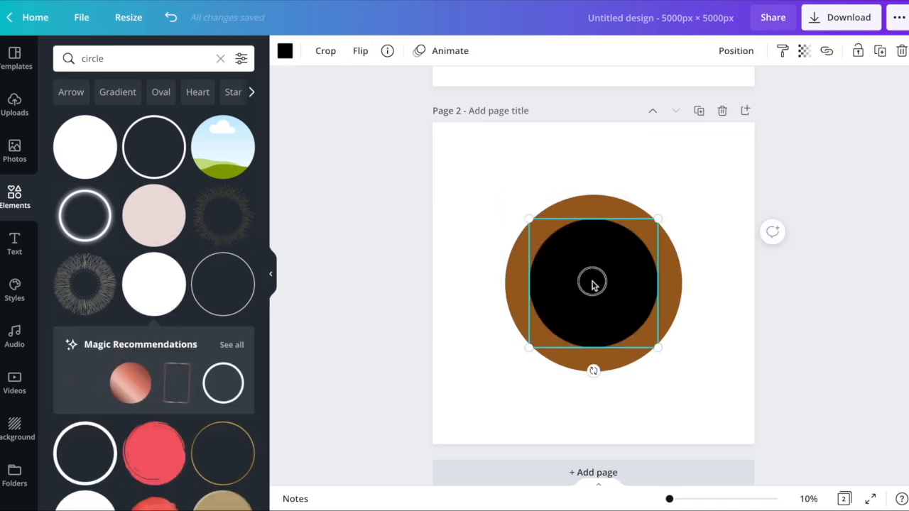
drag(593, 284, 512, 230)
double_click(540, 238)
drag(581, 294, 505, 293)
click(654, 288)
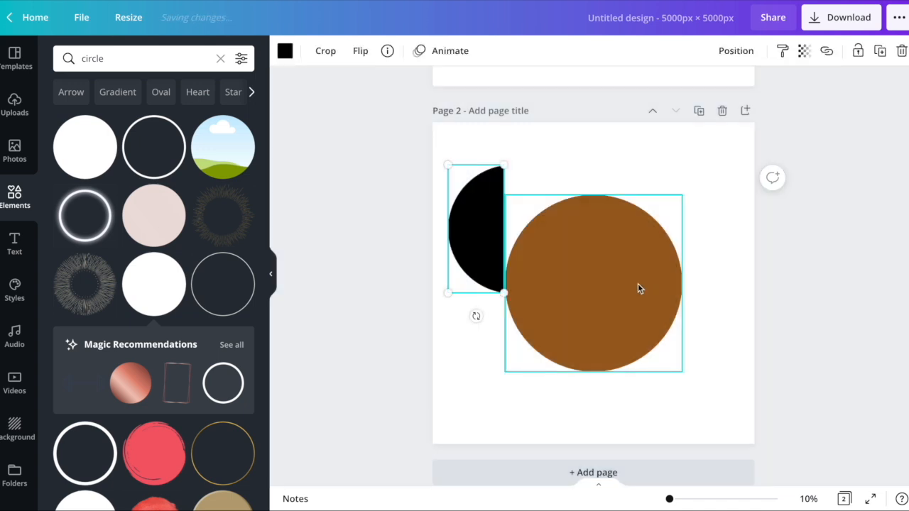
Step: Recolour the half circle a lighter orange-brown mixed from the brown document colour
click(285, 51)
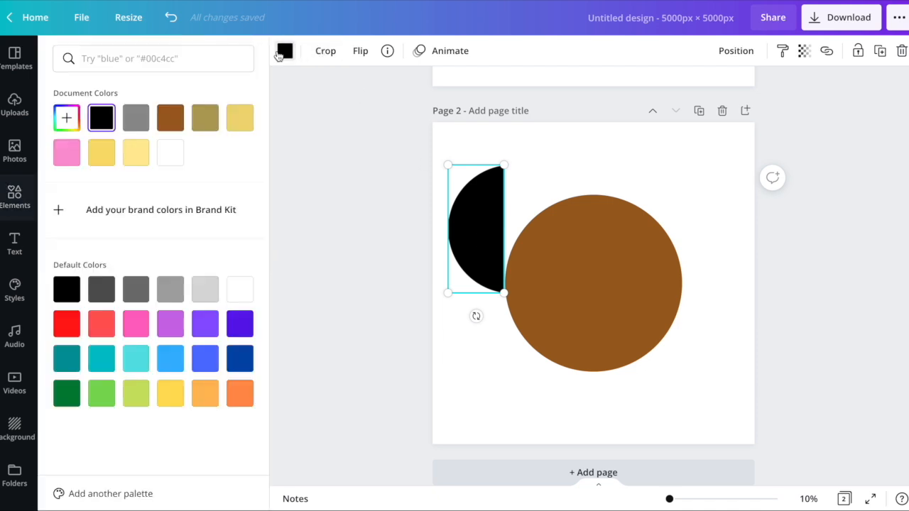
click(171, 118)
click(67, 118)
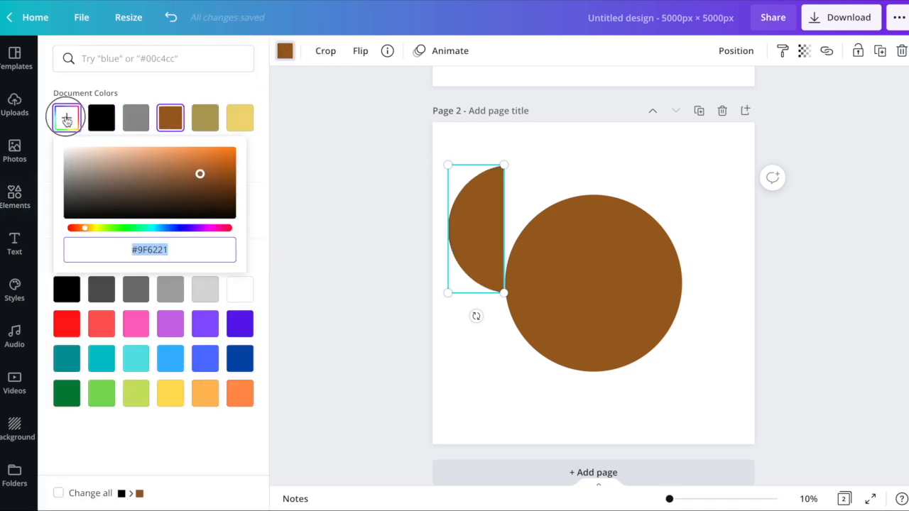
click(193, 159)
Step: Tilt the orange half circle clockwise and move it over the left side of the brown circle
click(476, 319)
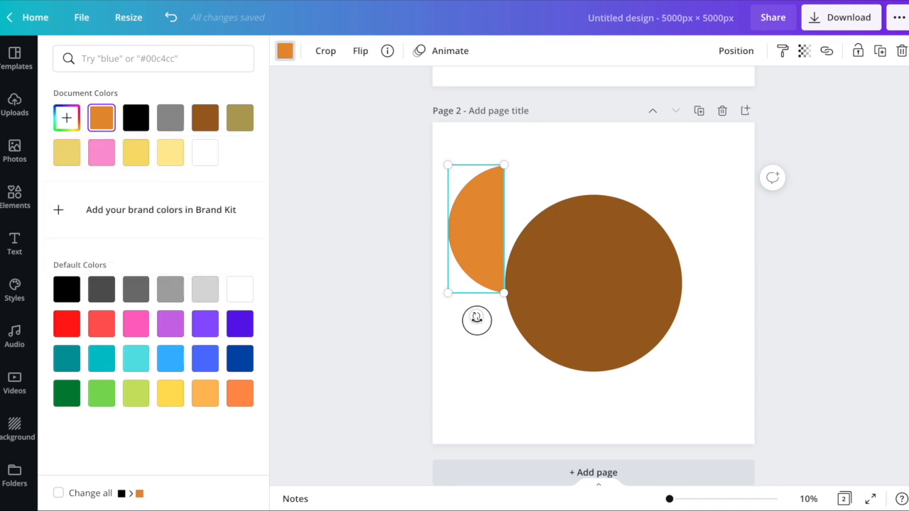
drag(477, 320, 431, 315)
drag(481, 229, 524, 274)
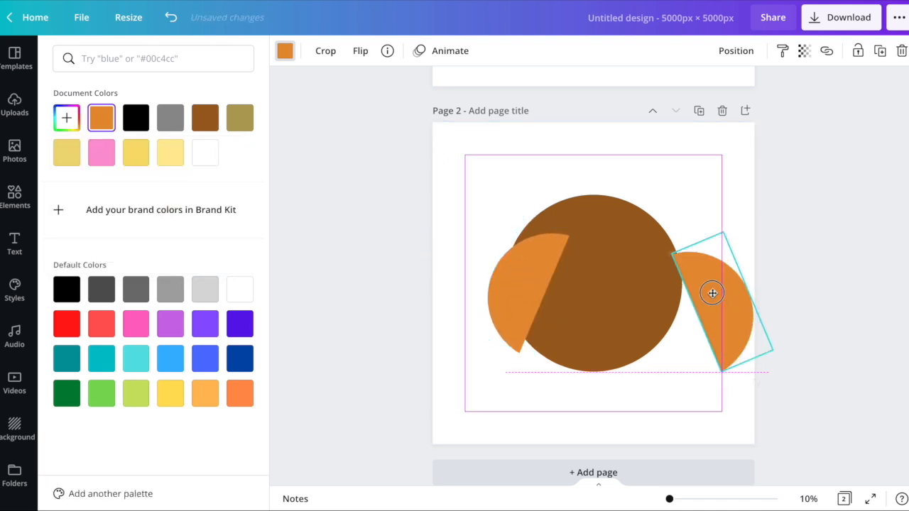
Step: Place a mirrored copy of the orange half circle over the brown circle's right side and adjust the left one to match
mouse_move(655, 290)
mouse_down()
mouse_move(686, 289)
mouse_move(661, 277)
mouse_up()
shift+click(517, 273)
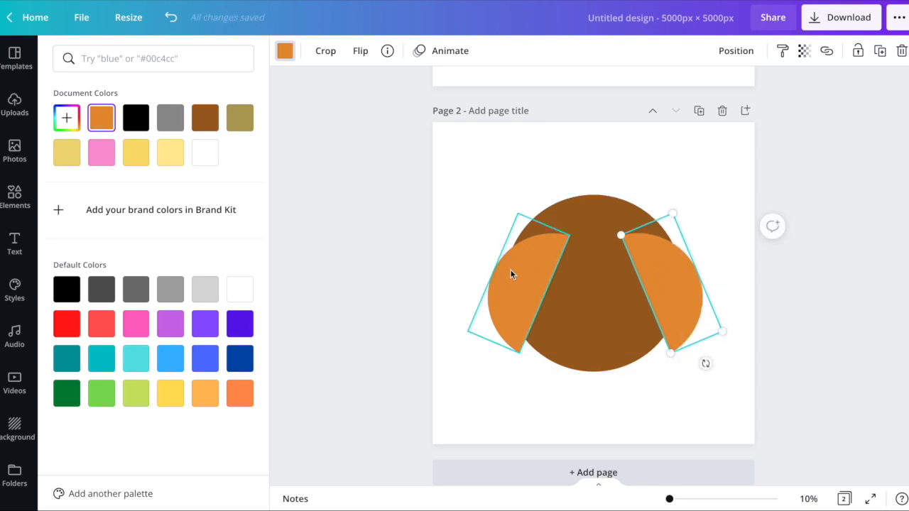
drag(516, 277, 515, 279)
click(639, 168)
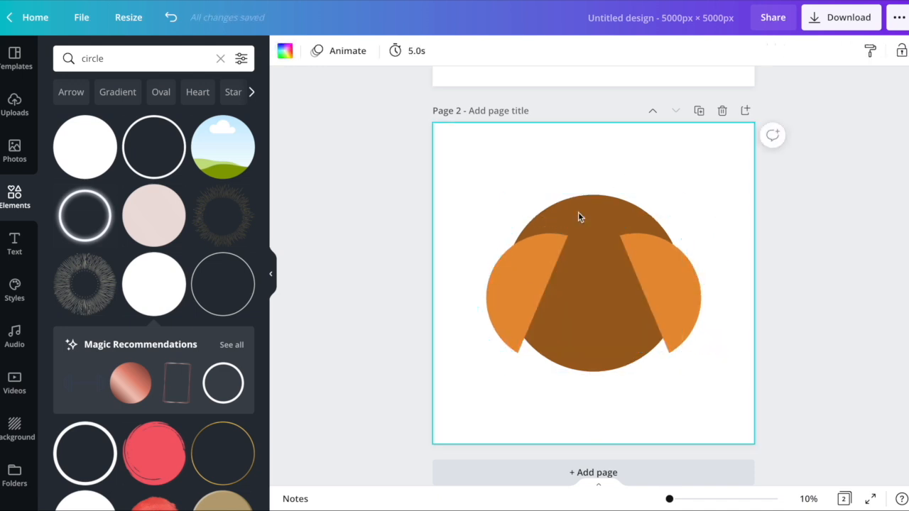
Step: Send both orange half circles behind the brown circle
click(506, 286)
shift+click(694, 284)
click(734, 50)
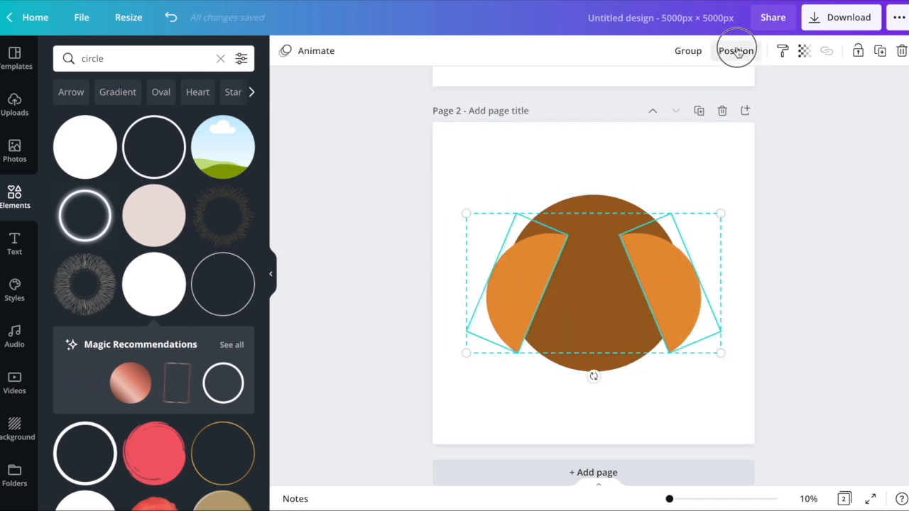
click(702, 89)
click(773, 206)
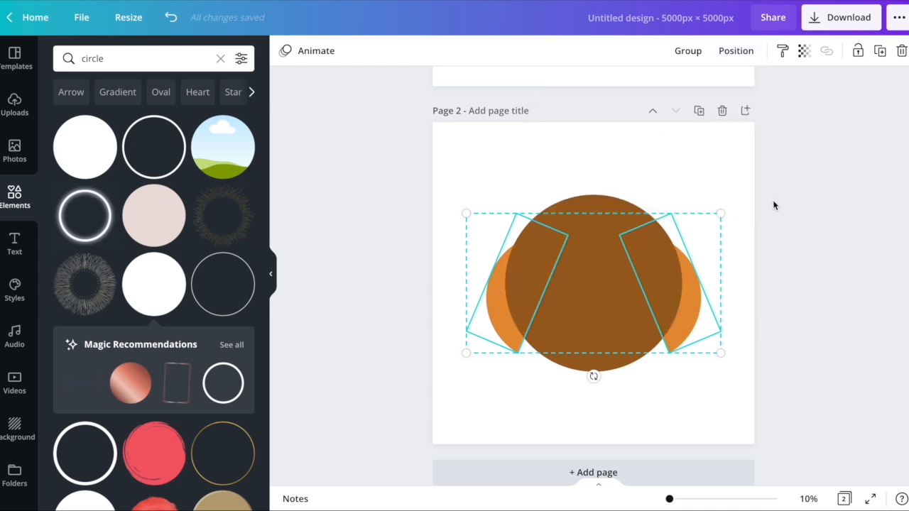
click(723, 182)
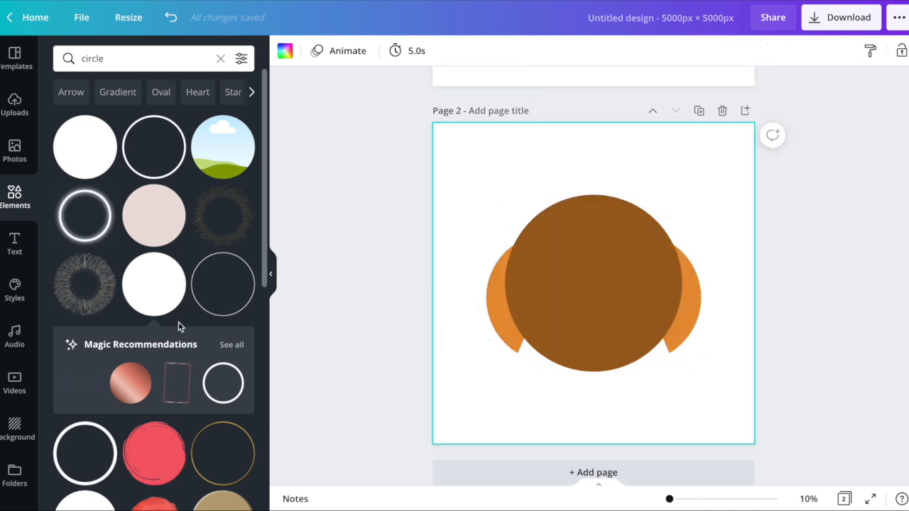
click(103, 62)
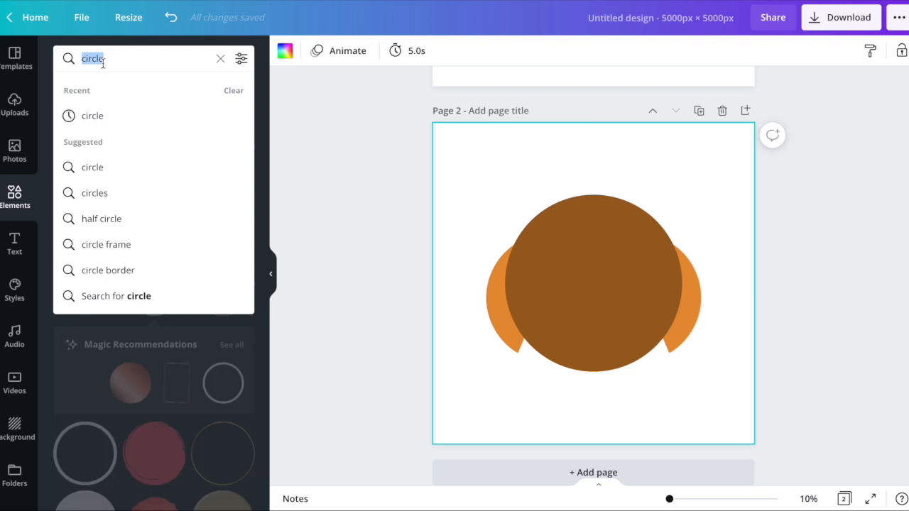
text(sq)
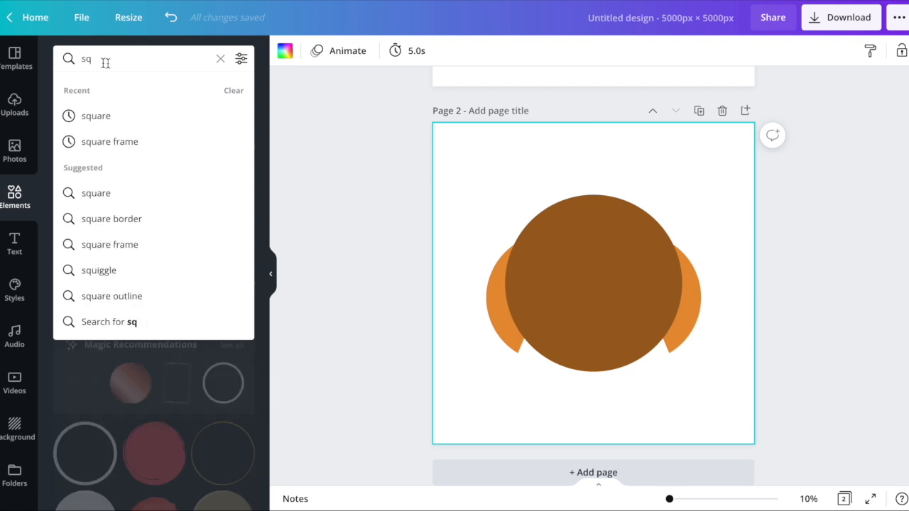
click(498, 229)
Step: Place a copy of the left half circle, rotated flat side down, at the bottom centre of the brown circle and send it to the back
click(490, 310)
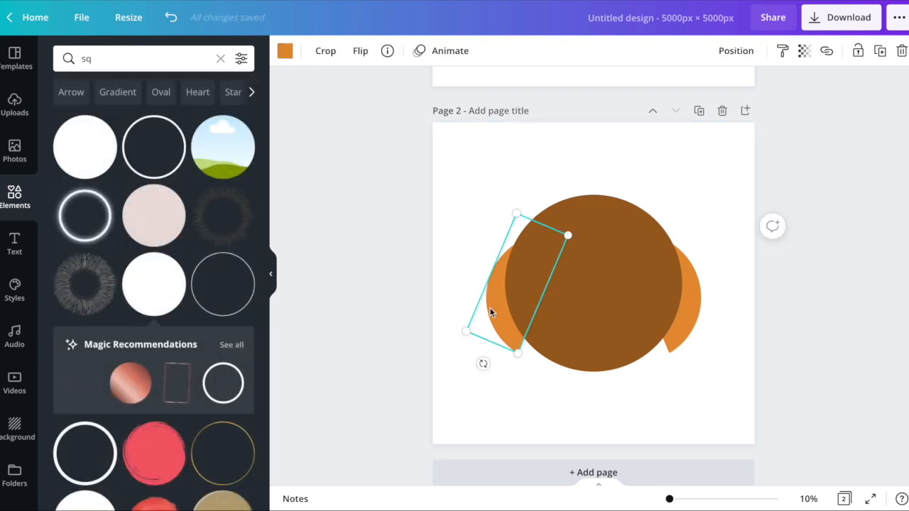
key(ctrl+])
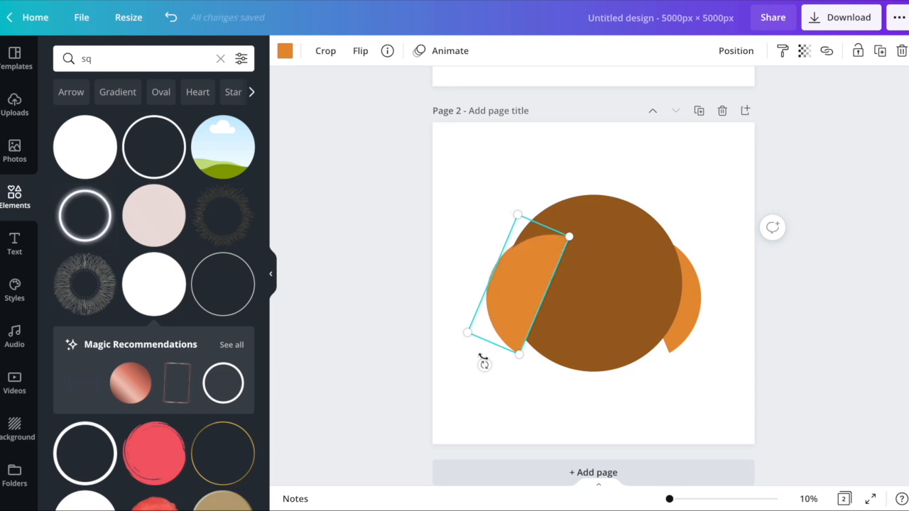
drag(483, 367, 419, 287)
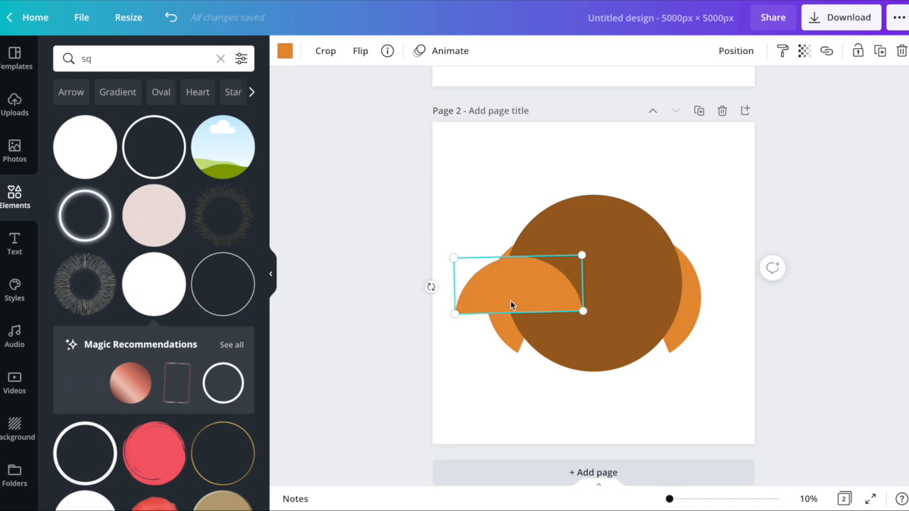
drag(525, 293, 599, 352)
click(736, 50)
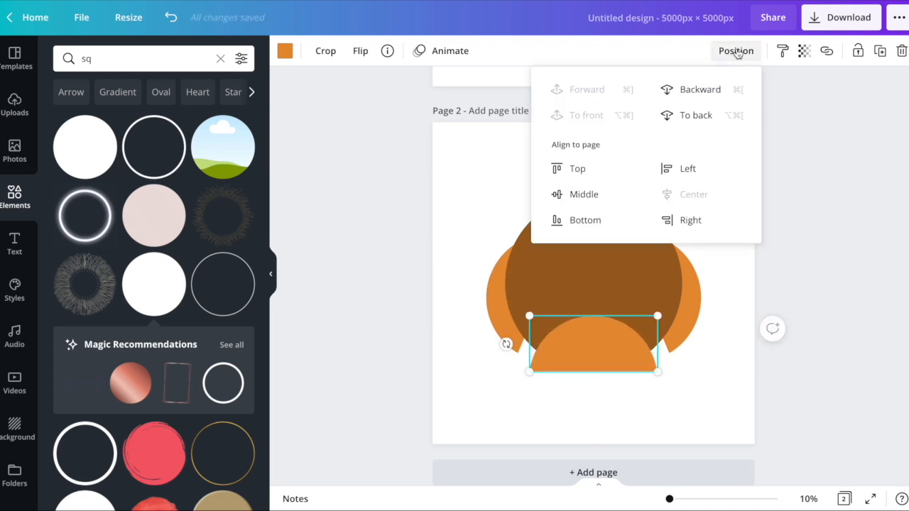
click(682, 116)
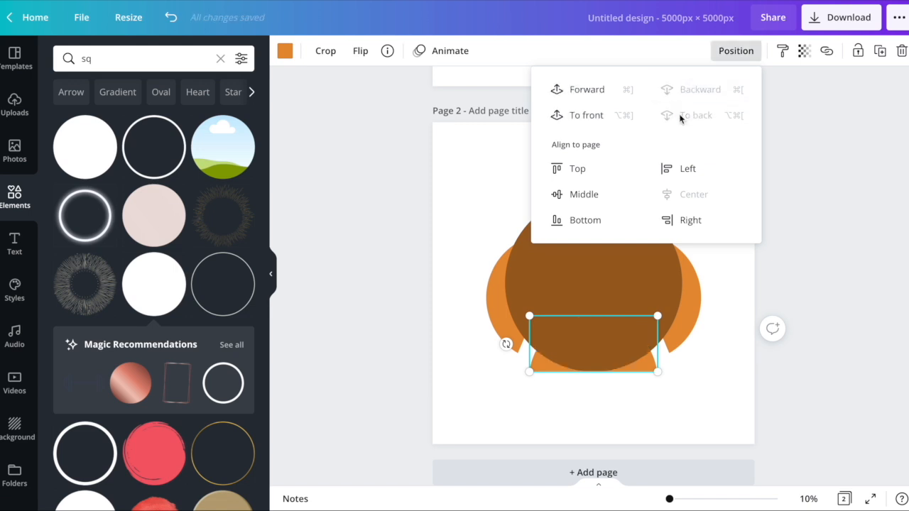
Step: Recolour the half circle beneath the brown circle to a brighter, more yellowish custom orange
click(283, 51)
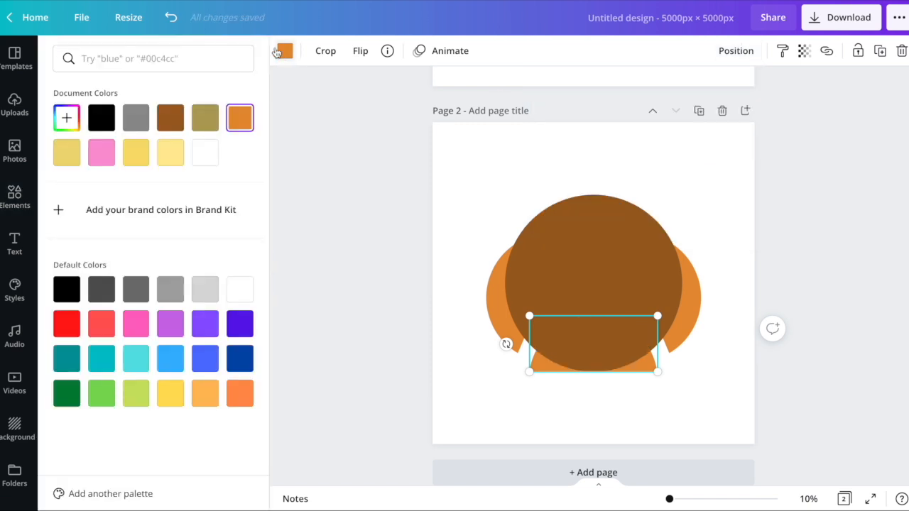
click(240, 394)
click(69, 126)
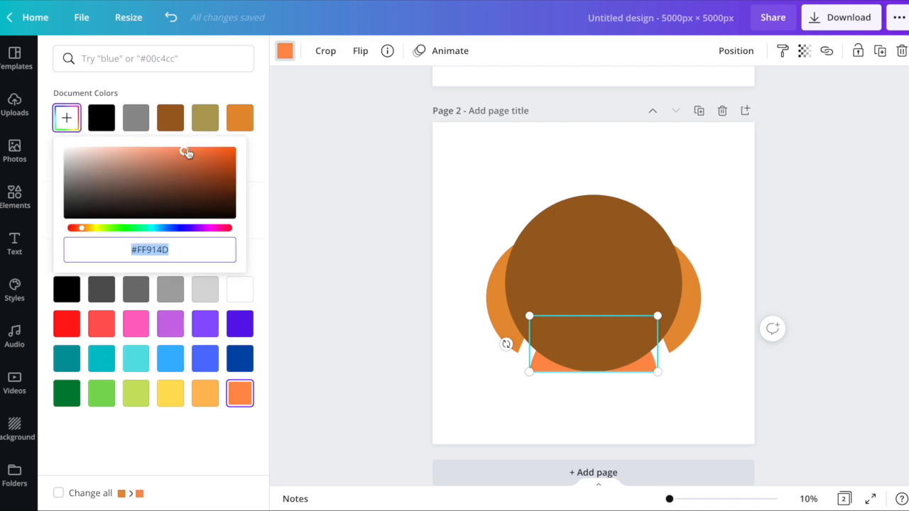
drag(91, 229, 89, 229)
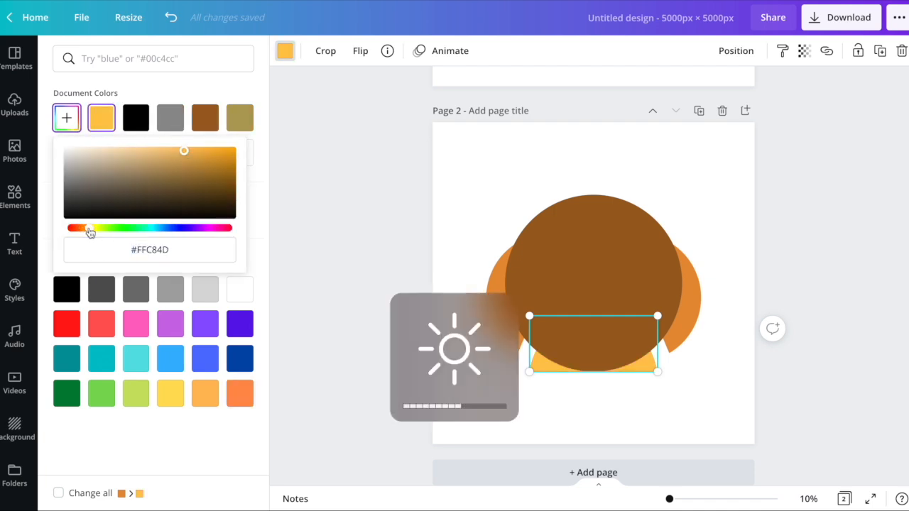
click(488, 175)
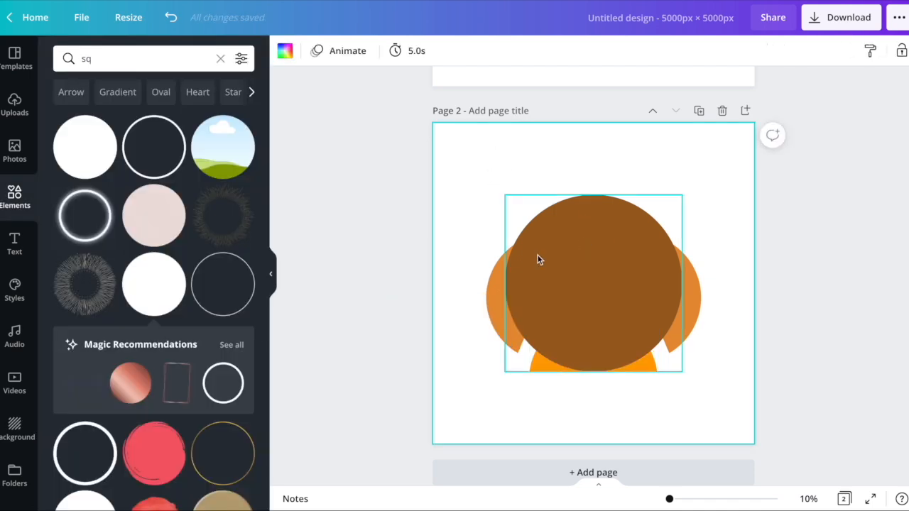
Step: Find a triangle through the search term "triangle" and place tilted brown triangles as ears on both upper sides of the brown circle
click(86, 58)
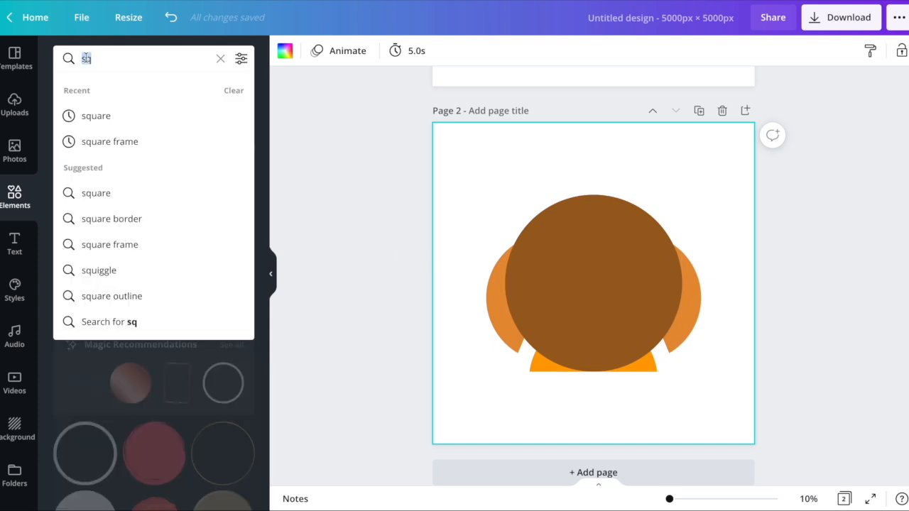
text(triangles)
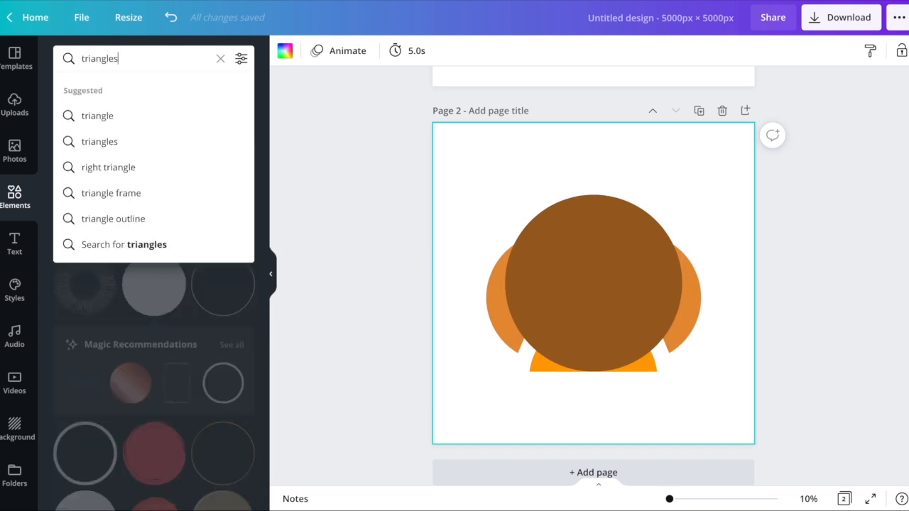
key(BackSpace)
key(Return)
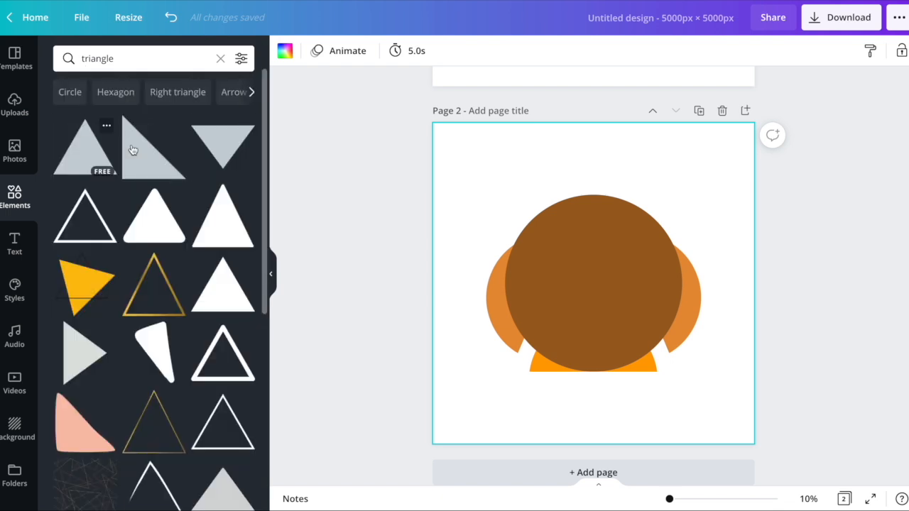
drag(146, 151, 544, 201)
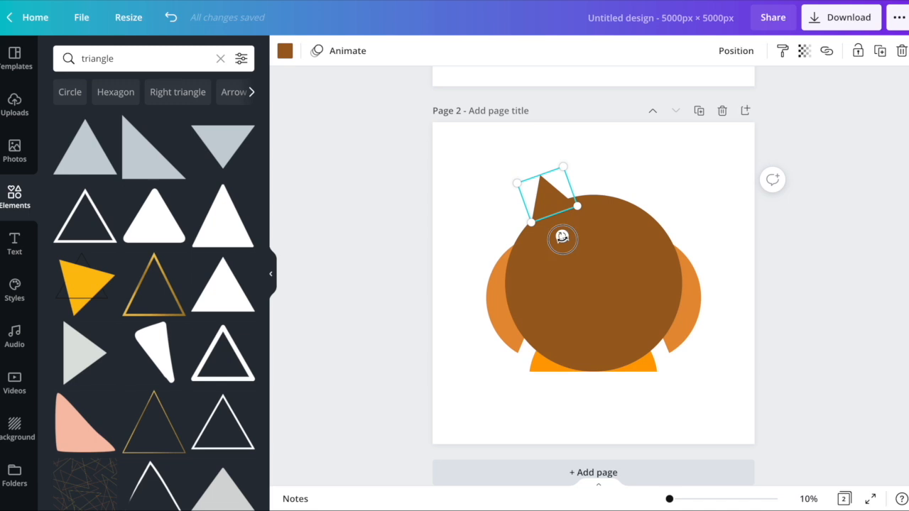
drag(564, 237, 548, 211)
drag(567, 240, 522, 250)
click(449, 222)
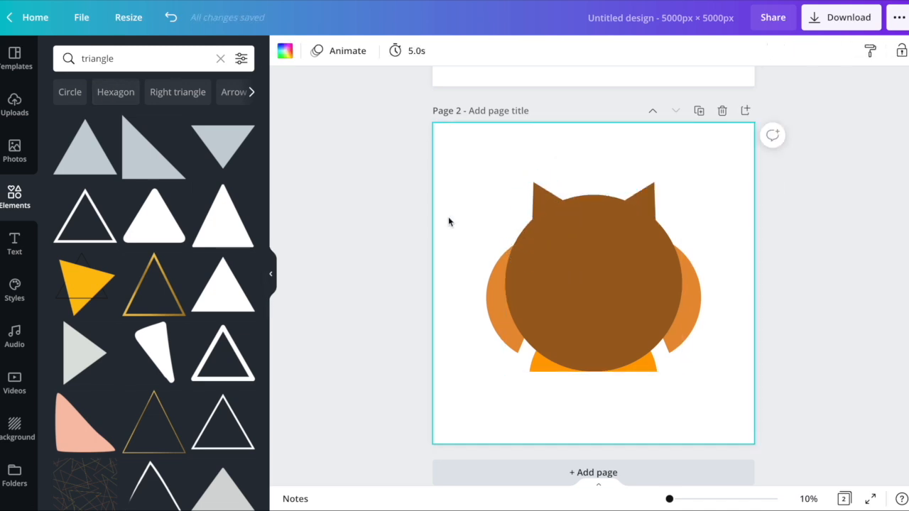
Step: Duplicate the brown circle, shrink the copy to about half size at the page's lower right, and colour it black
click(611, 351)
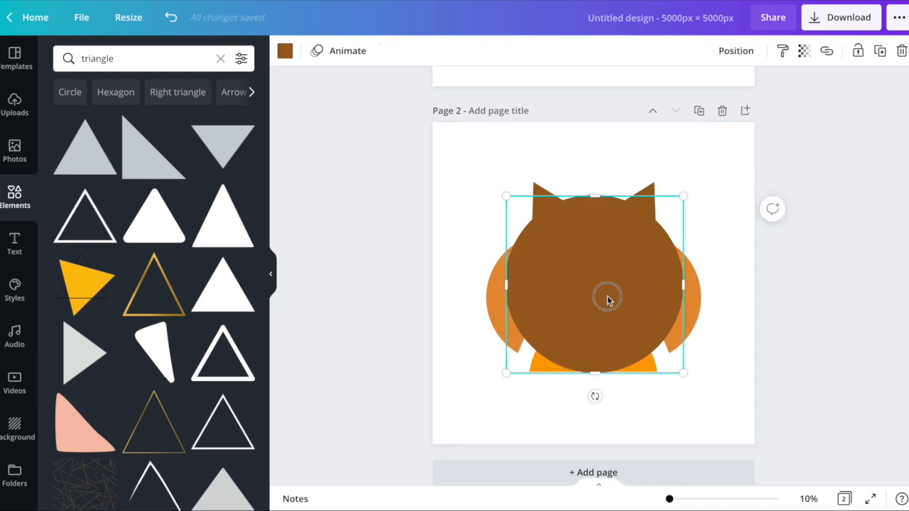
key(ctrl+d)
drag(568, 231, 658, 320)
click(285, 51)
click(101, 117)
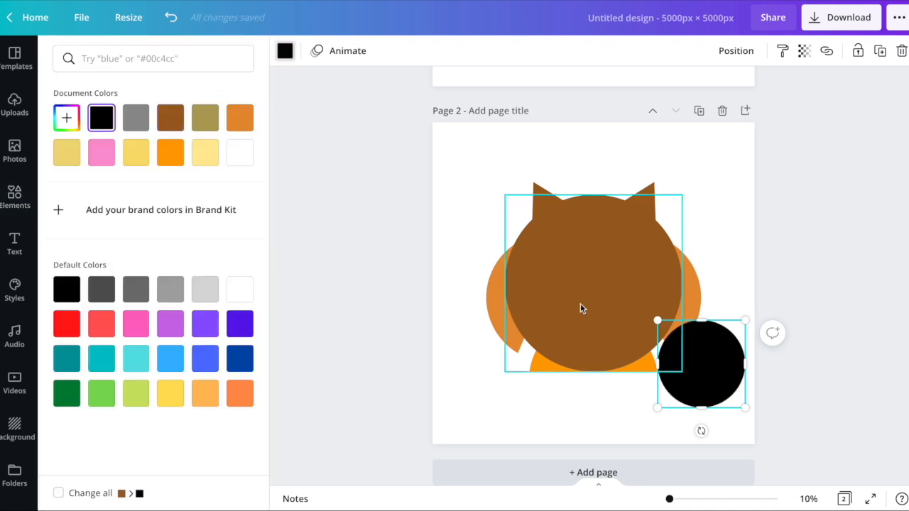
Step: Centre a slightly smaller white copy of the black circle on top of it, leaving a thin black rim
drag(658, 323, 666, 329)
click(240, 153)
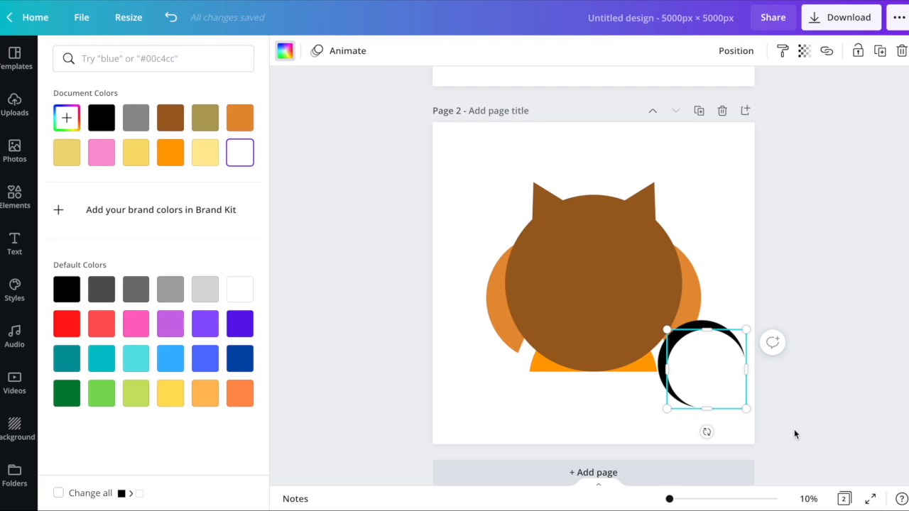
drag(709, 374, 704, 369)
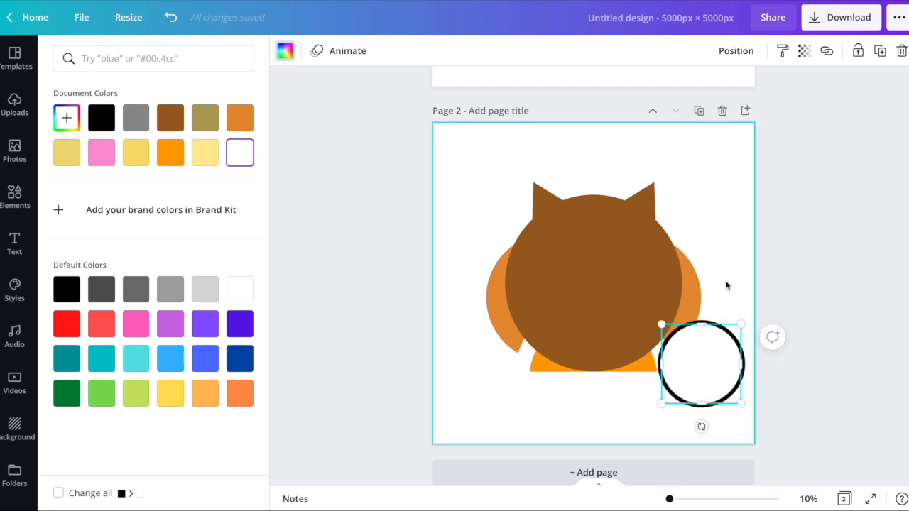
Step: Group the white and black circles, and place two smaller copies of the group side by side as the owl's eyes
drag(735, 308, 736, 363)
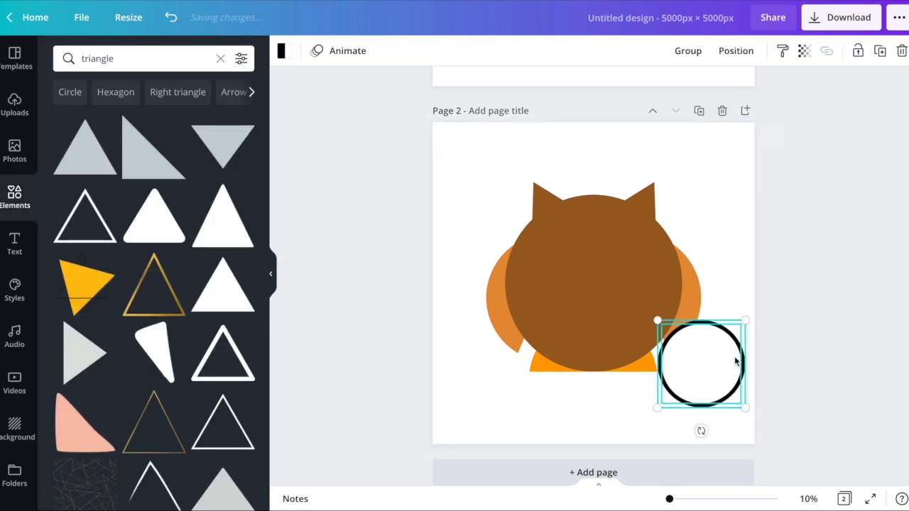
click(689, 51)
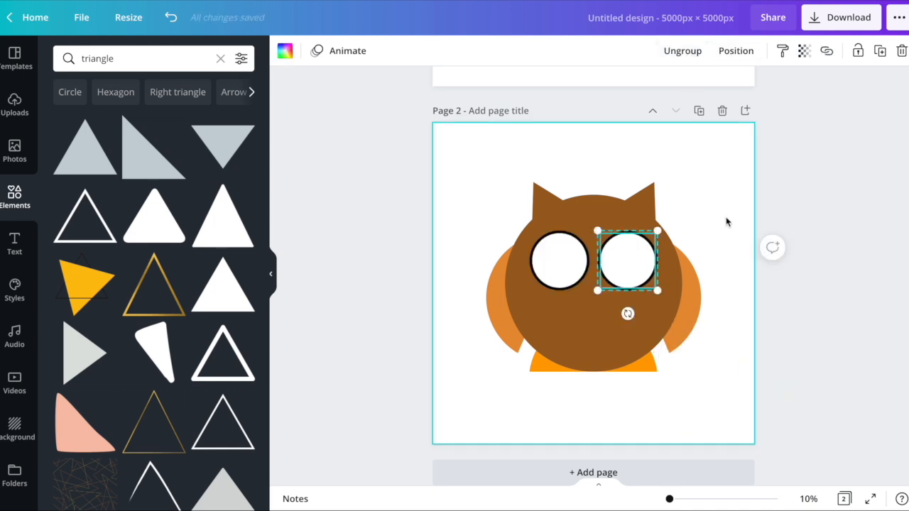
click(726, 221)
Step: Ungroup the left eye and place small black circle copies as pupils at the lower middle of both eyes
scroll(711, 221, up, 5)
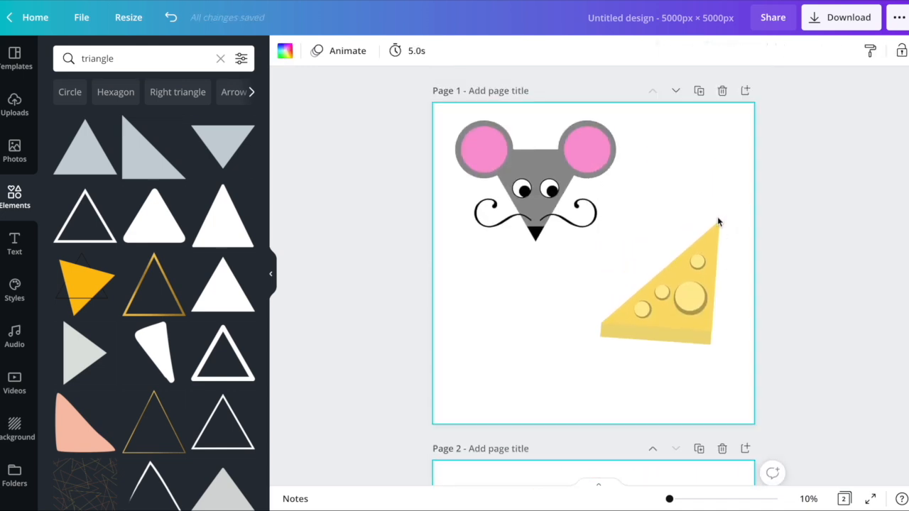
scroll(529, 196, down, 5)
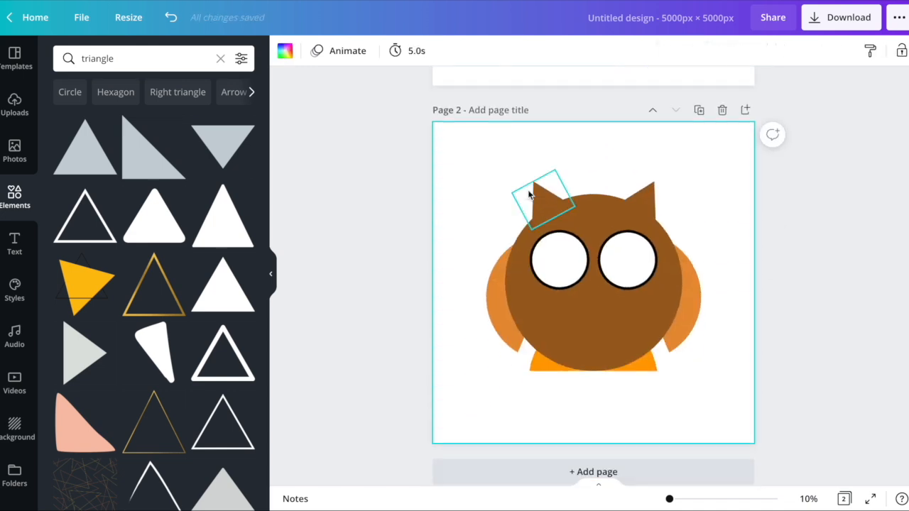
click(552, 261)
click(551, 257)
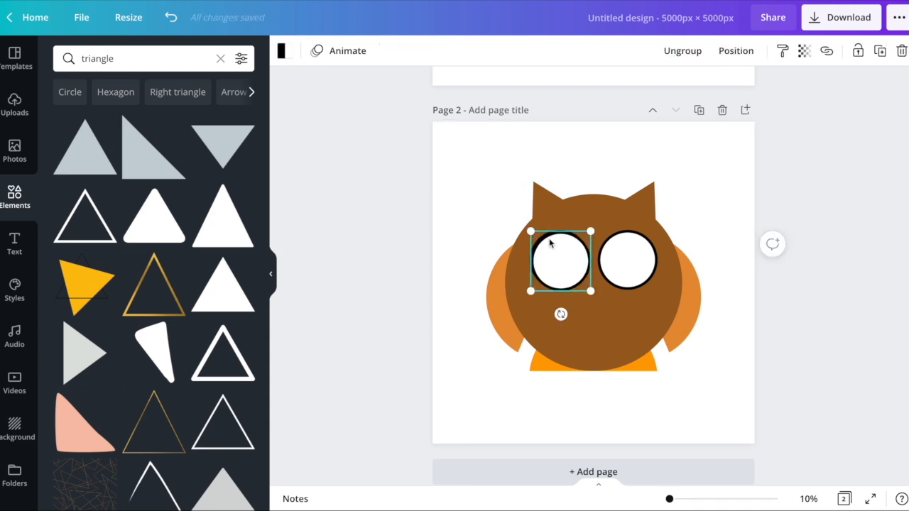
click(683, 51)
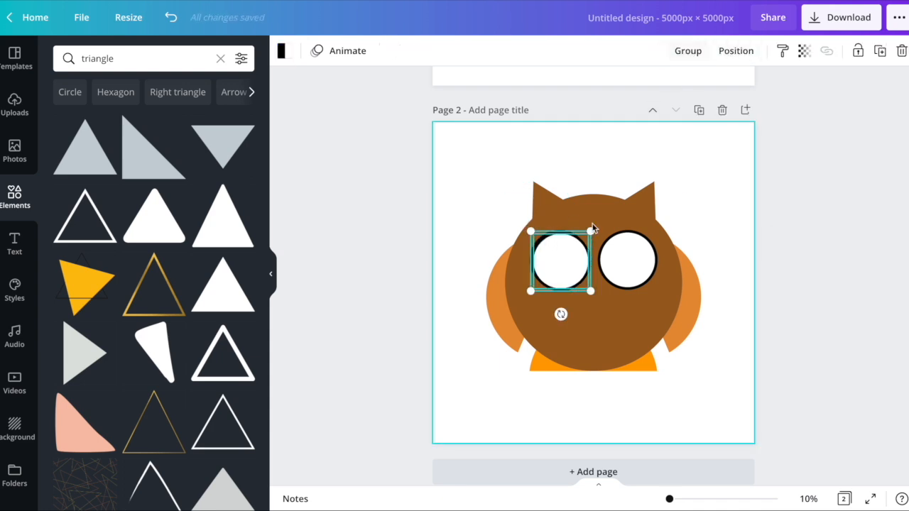
click(639, 247)
drag(561, 265, 620, 326)
key(Delete)
mouse_move(556, 260)
mouse_down()
mouse_move(594, 322)
mouse_move(559, 268)
mouse_up()
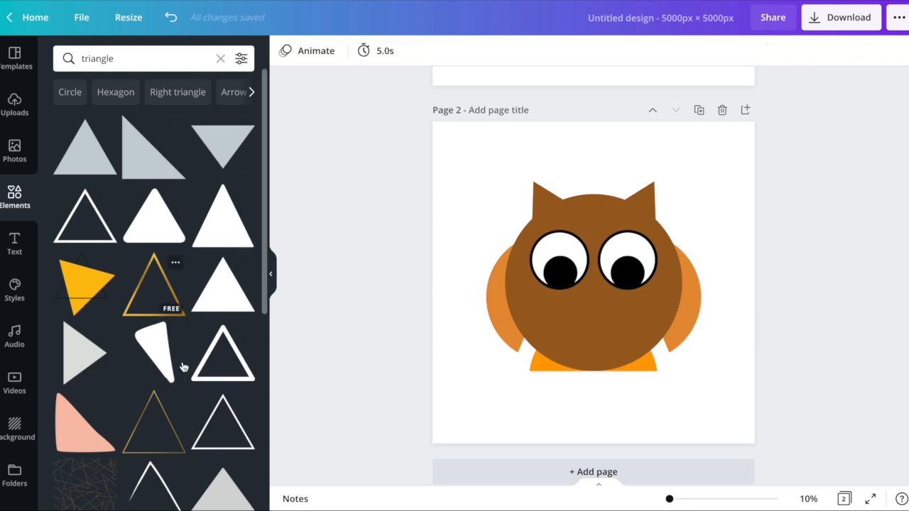
Step: Add a black triangle, flipped point down, as the owl's beak centred just below the eyes
click(234, 206)
drag(593, 369, 597, 134)
drag(594, 195, 589, 197)
drag(533, 219, 596, 302)
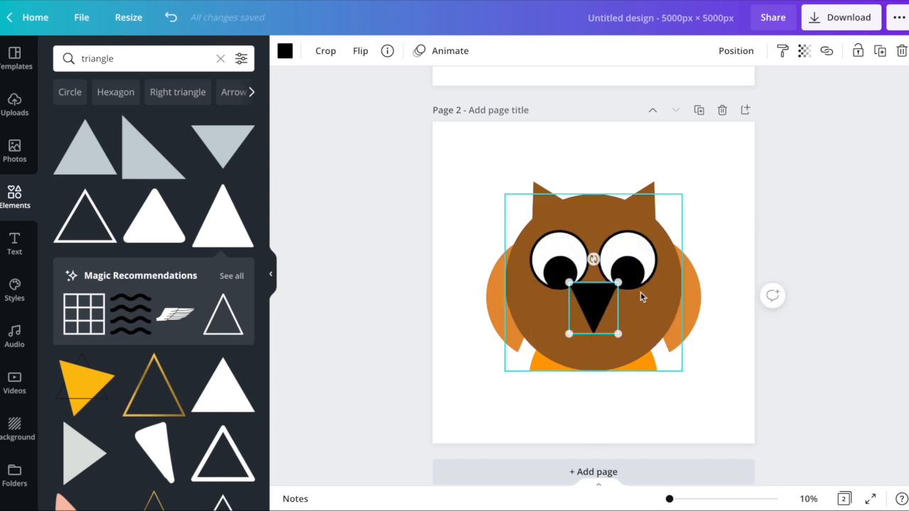
Step: Add smaller orange triangles inside both ears and lower the orange half circle so more of it shows beneath the body
click(771, 294)
click(788, 215)
click(759, 240)
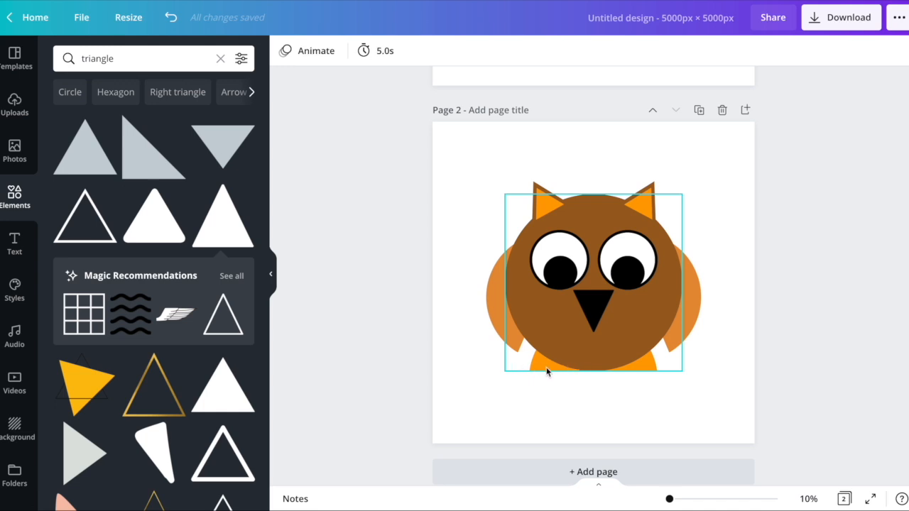
click(645, 406)
drag(721, 413, 446, 151)
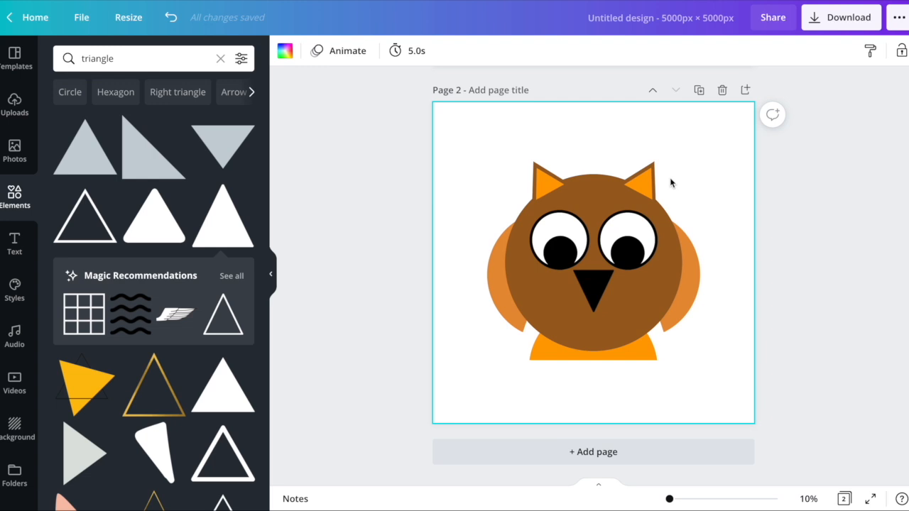
Step: Add a blank third page and search the elements for "circle"
click(542, 469)
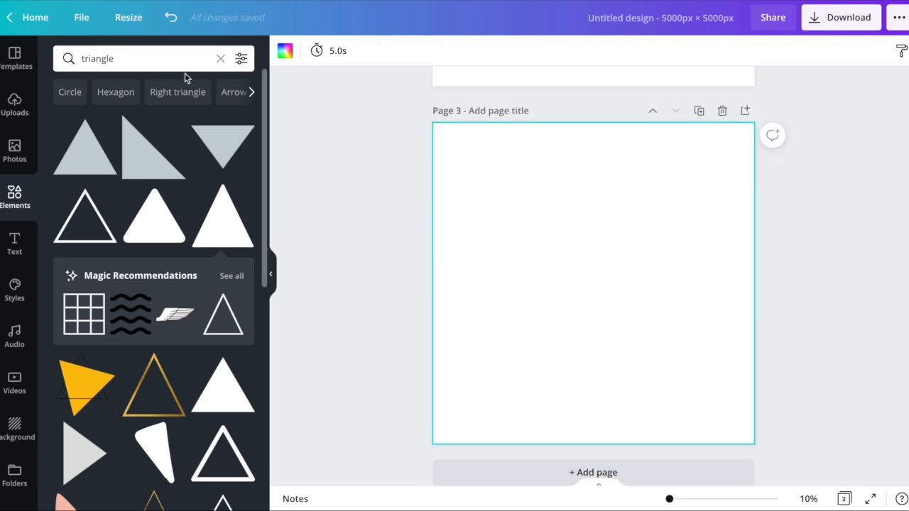
click(123, 59)
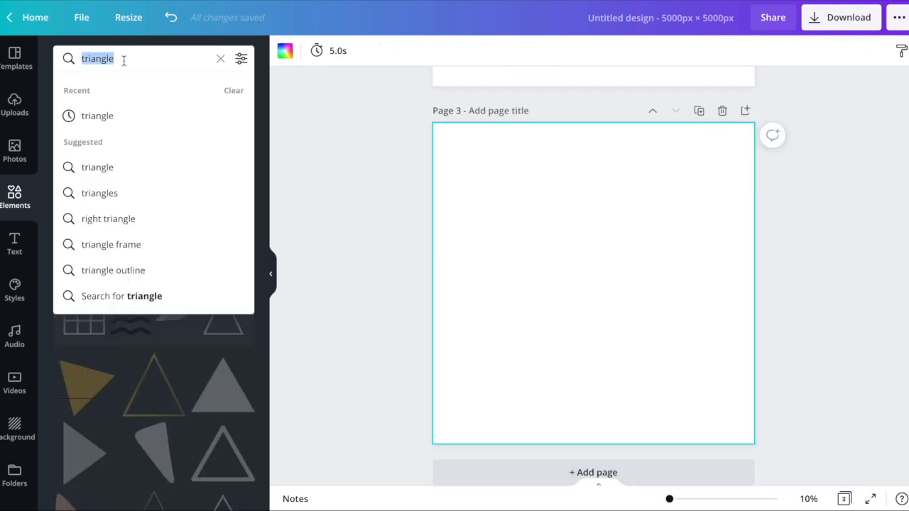
text(circle)
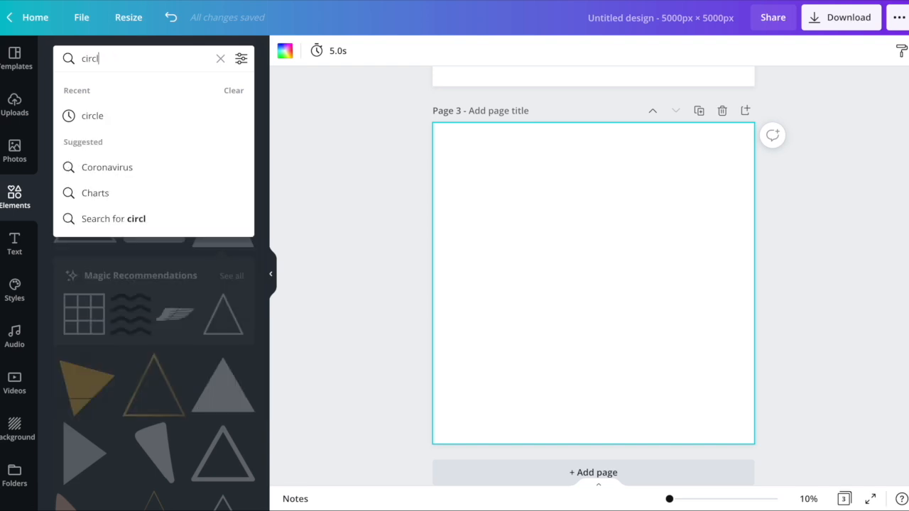
key(Return)
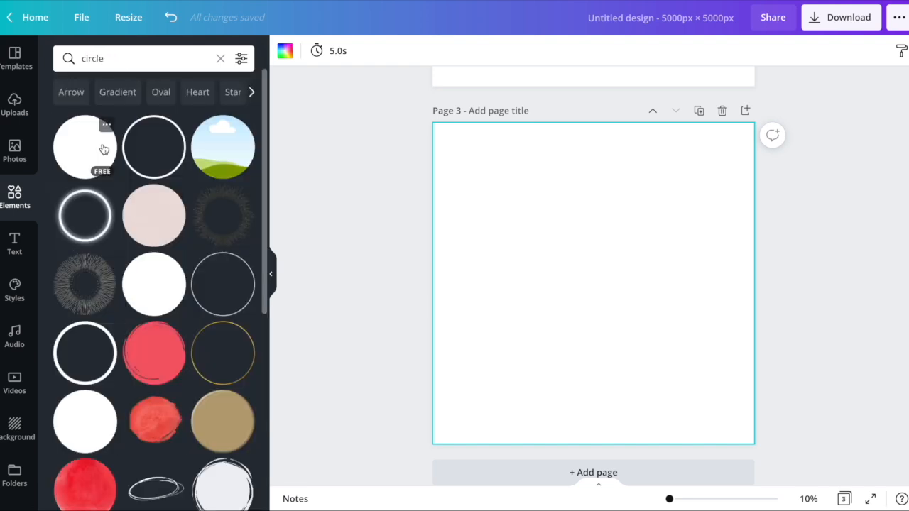
Step: Place a solid circle about 3,820 px wide in the centre of page 3 and colour it yellow
click(104, 149)
drag(506, 195, 431, 130)
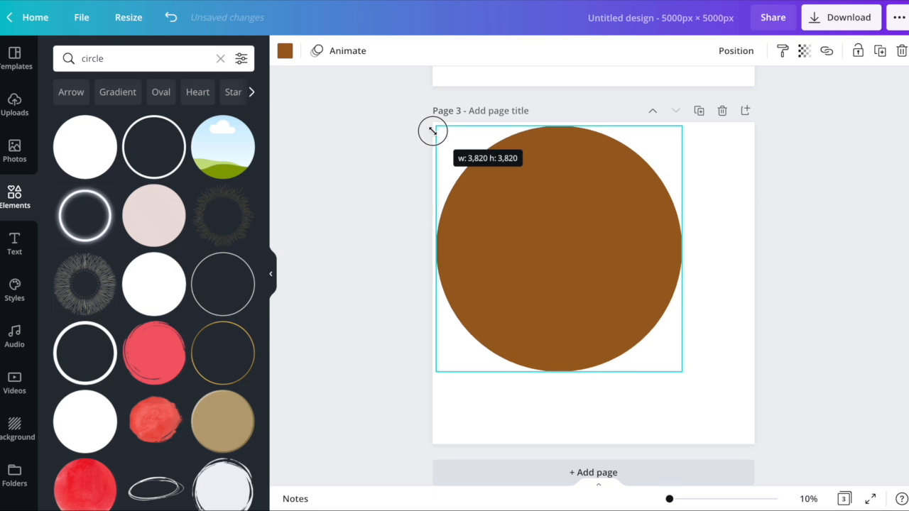
drag(603, 274, 637, 307)
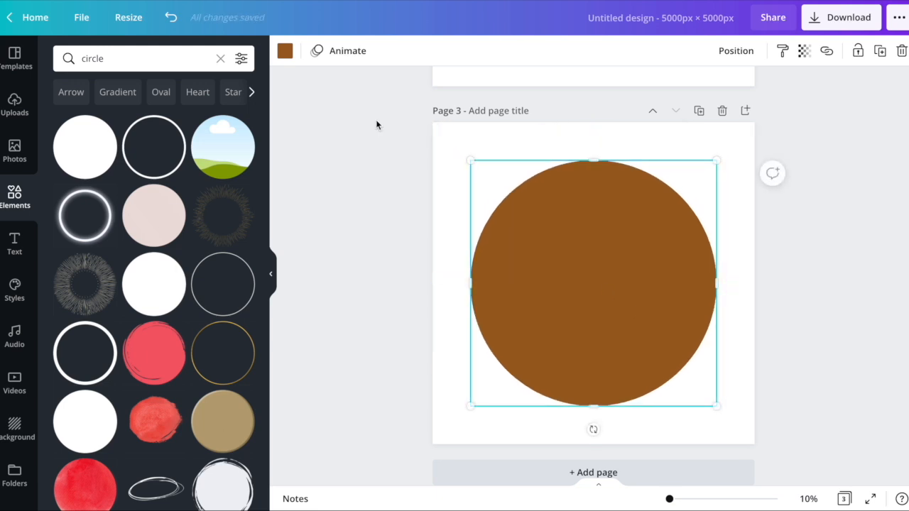
click(285, 53)
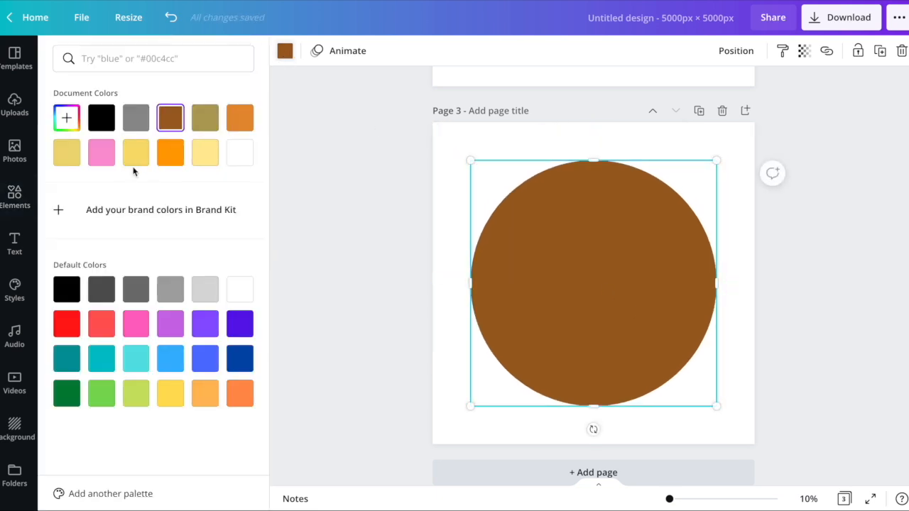
click(166, 395)
Step: Duplicate the yellow circle, shrink the copy, and recolour it a pale custom yellow
drag(493, 287, 494, 287)
drag(472, 161, 508, 196)
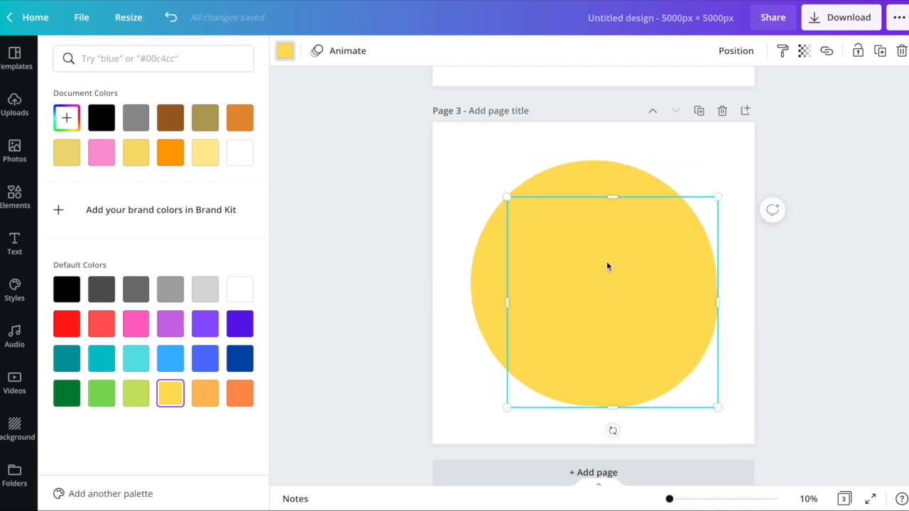
click(67, 121)
drag(177, 149, 118, 147)
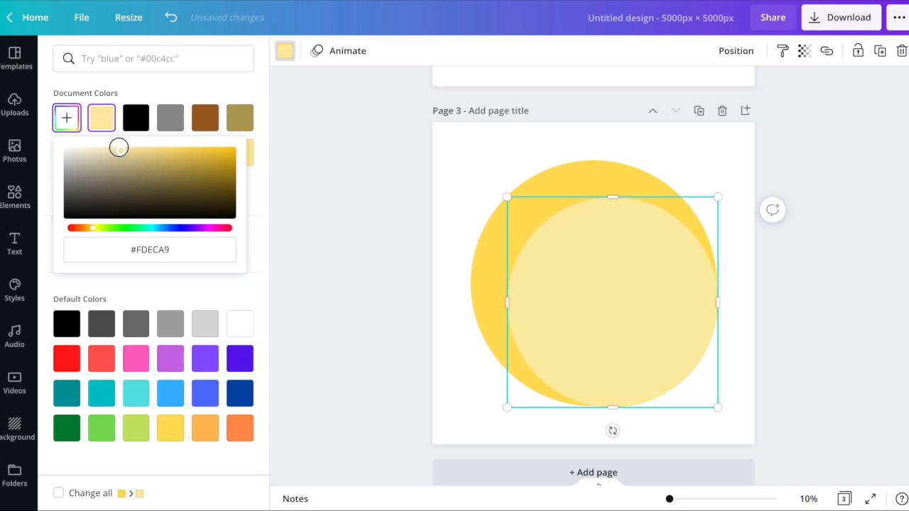
Step: Enlarge the pale yellow circle slightly and centre it on the yellow circle so an even yellow rim remains
drag(615, 288, 609, 273)
drag(699, 170, 706, 166)
drag(615, 282, 613, 284)
click(672, 147)
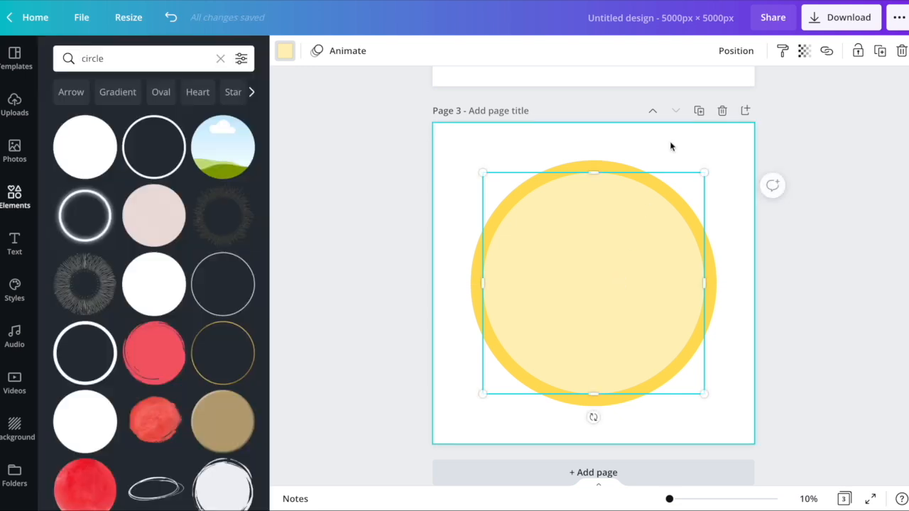
Step: Search the elements for "drop" and add the solid, curved drop shape to the centre of page 3
double_click(92, 58)
text(drop)
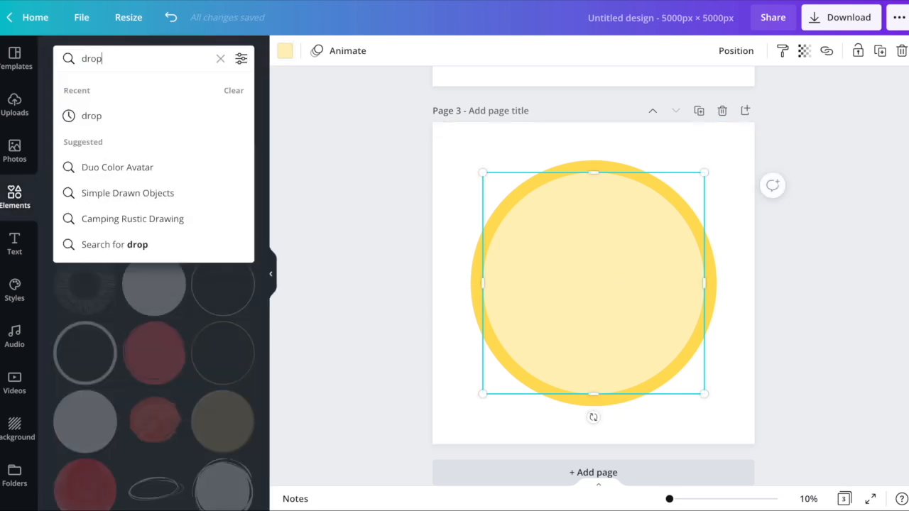
key(Return)
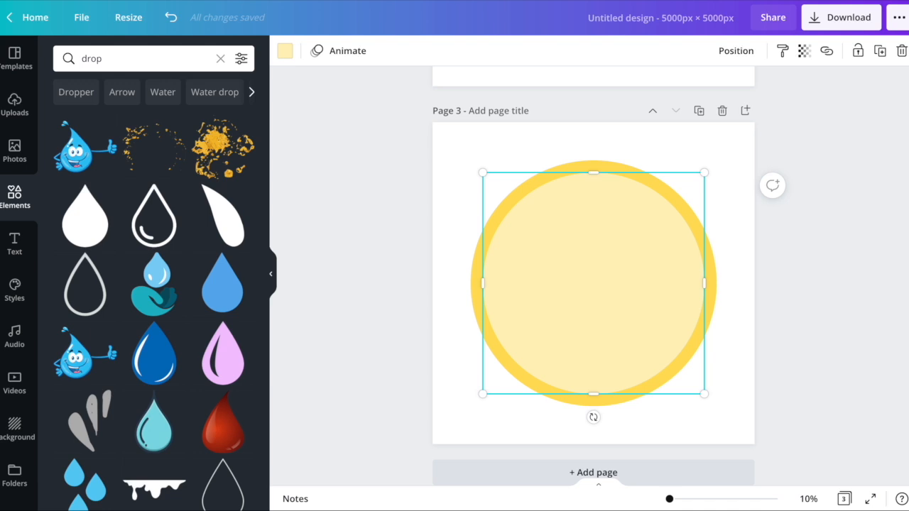
click(229, 222)
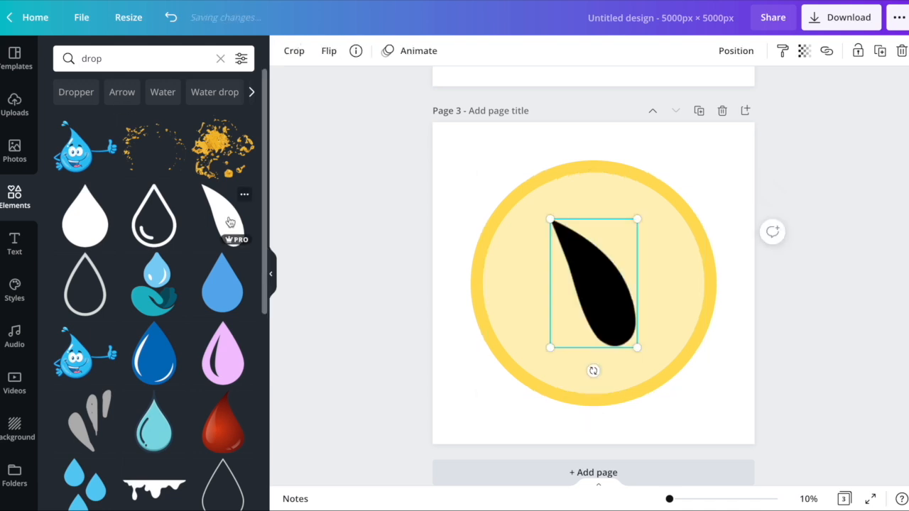
Step: Recolour the black drop with the custom yellow #FAD540
click(286, 52)
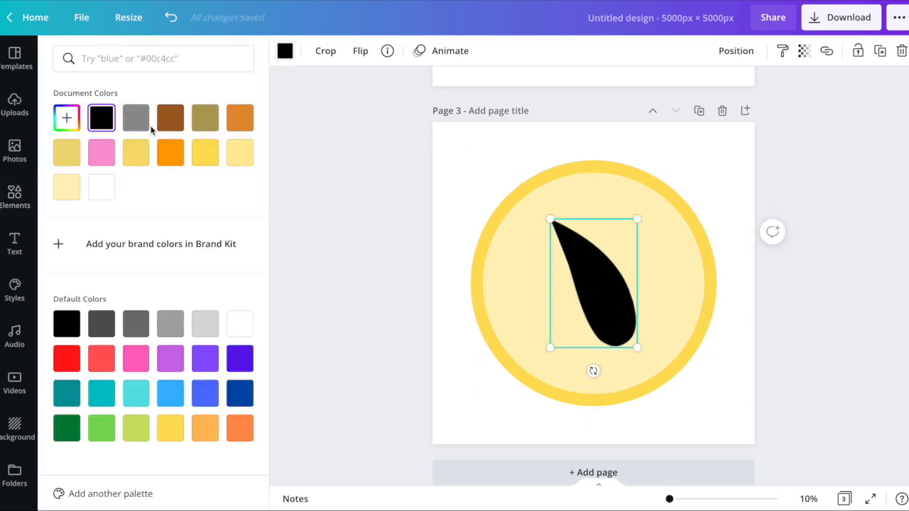
click(205, 153)
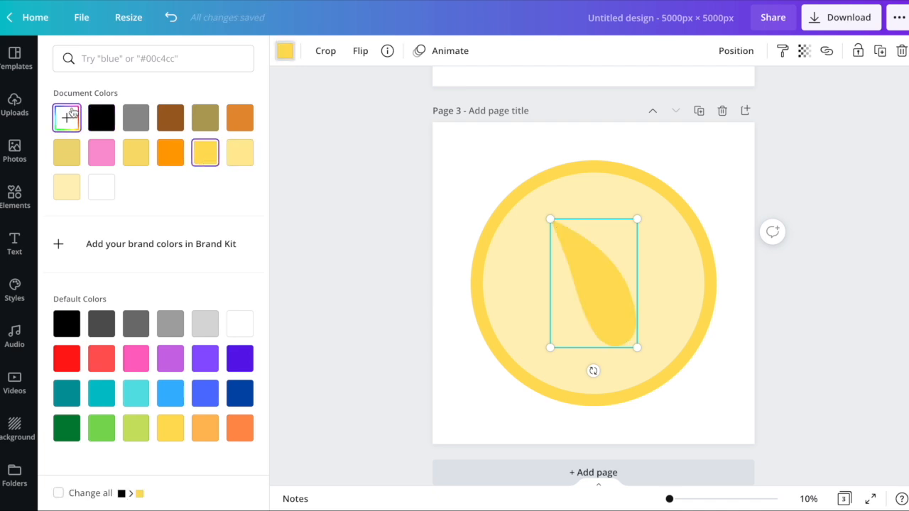
click(69, 116)
click(203, 163)
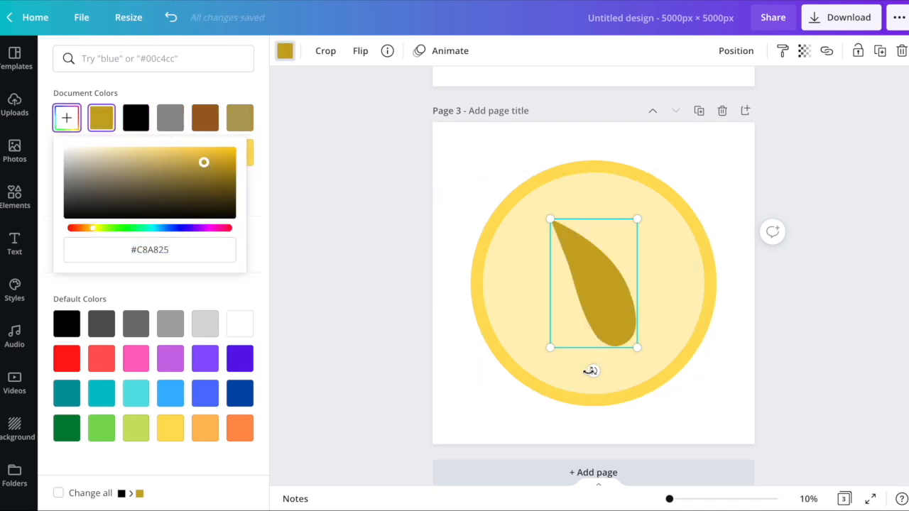
click(192, 152)
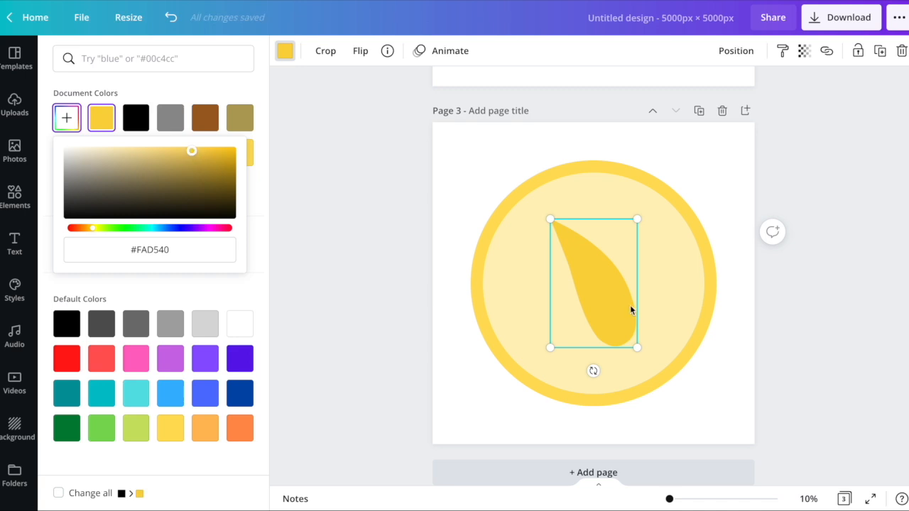
Step: Shrink and rotate the drop to point at the circle's centre from above, and place a vertically flipped copy below it
drag(591, 370, 595, 245)
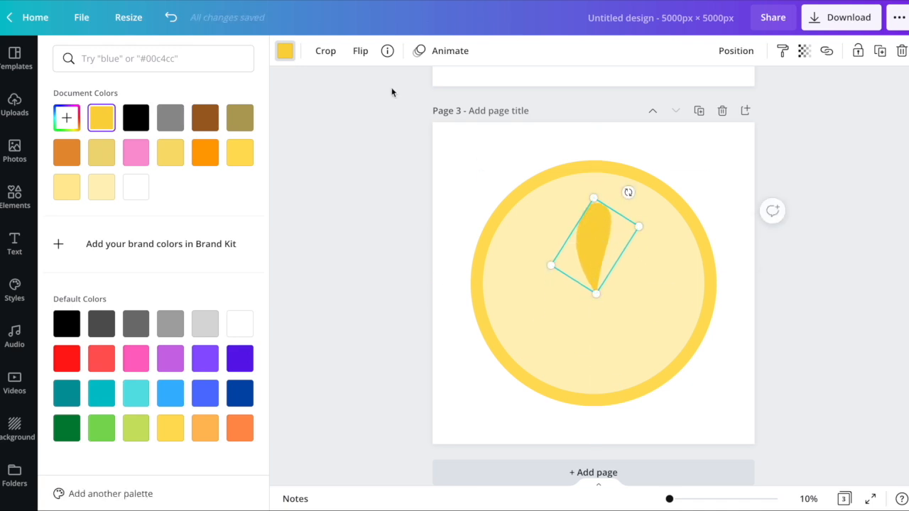
click(360, 51)
click(377, 110)
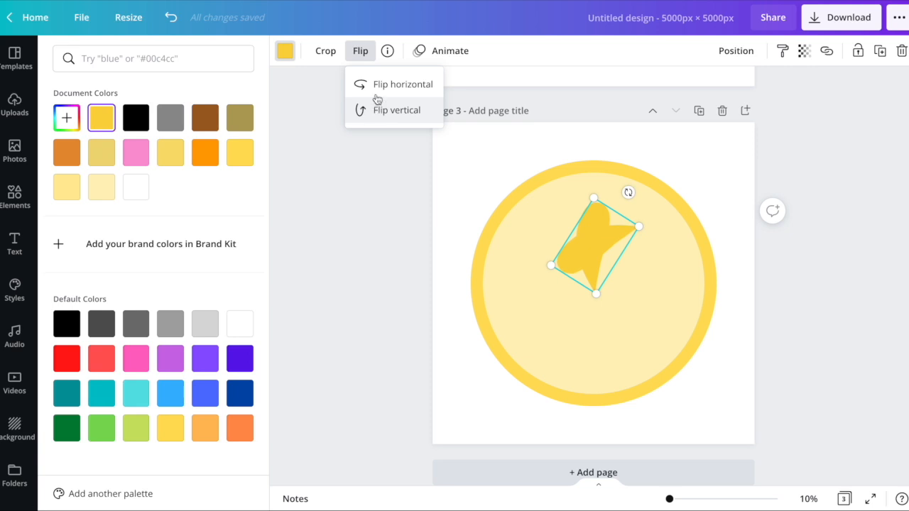
drag(594, 241, 601, 335)
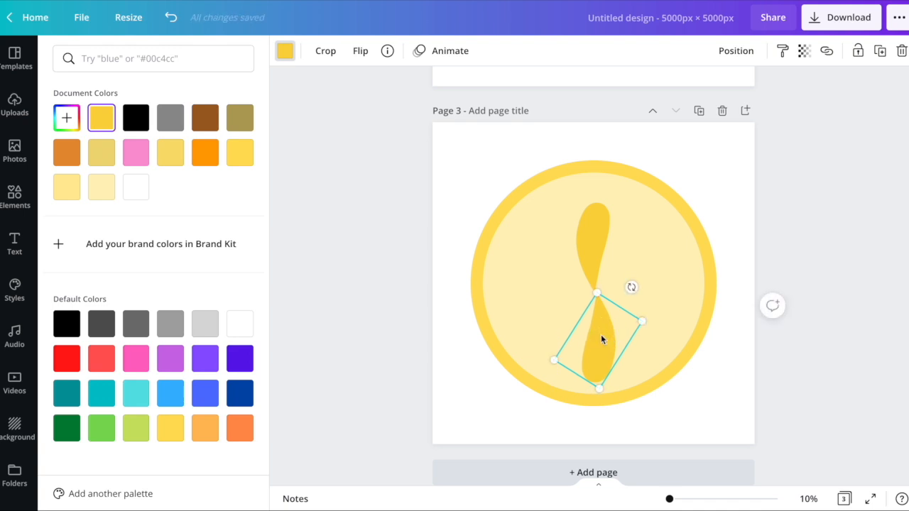
Step: Enlarge both drops together until they nearly span the pale circle, centre them, and group the pair
click(692, 316)
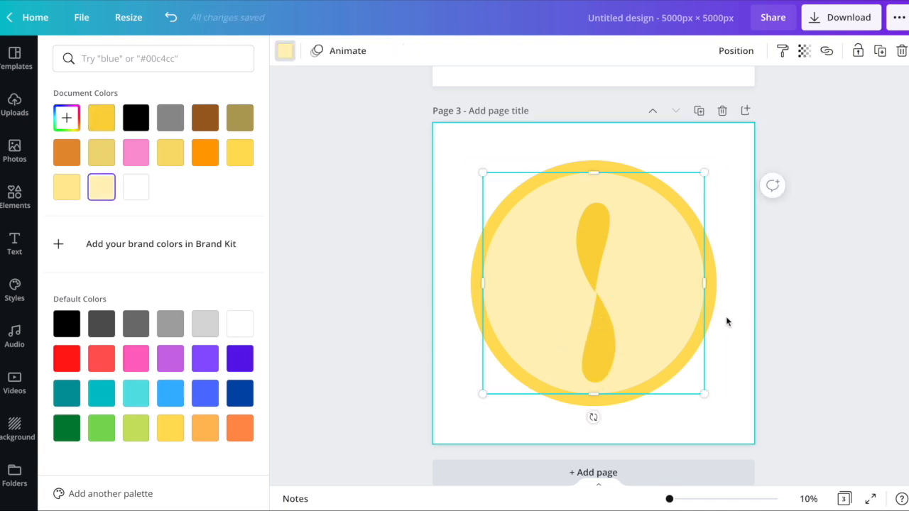
click(611, 340)
shift+click(595, 257)
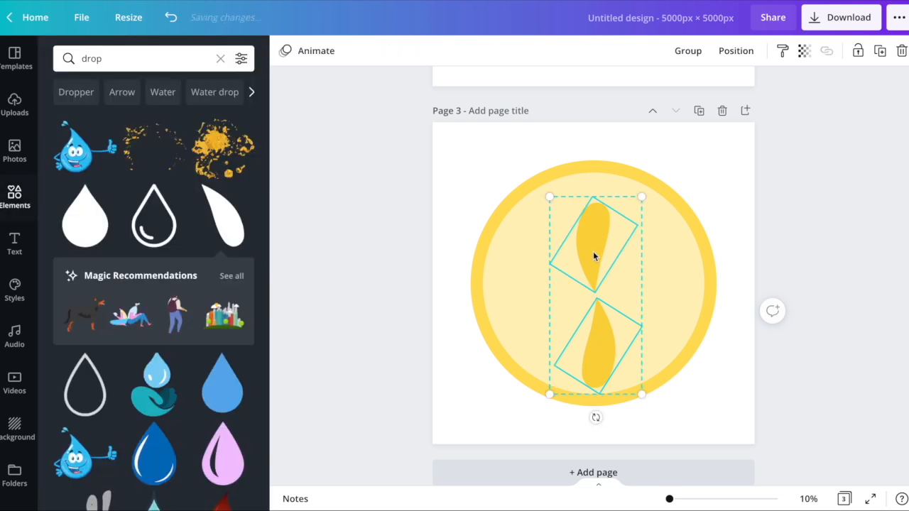
drag(547, 197, 534, 178)
drag(603, 319, 603, 330)
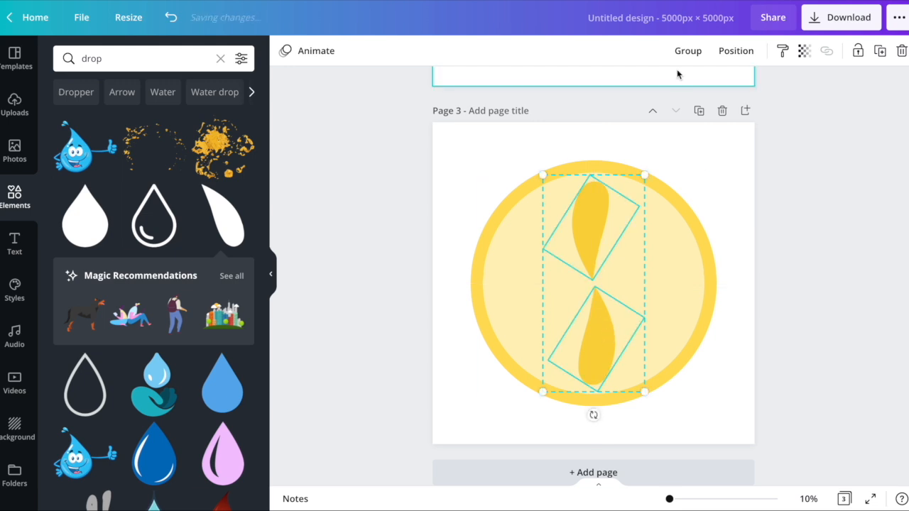
click(679, 52)
Step: Duplicate the vertical drop pair, rotate the copy by 90°, and centre it to form a four-petal cross
click(590, 361)
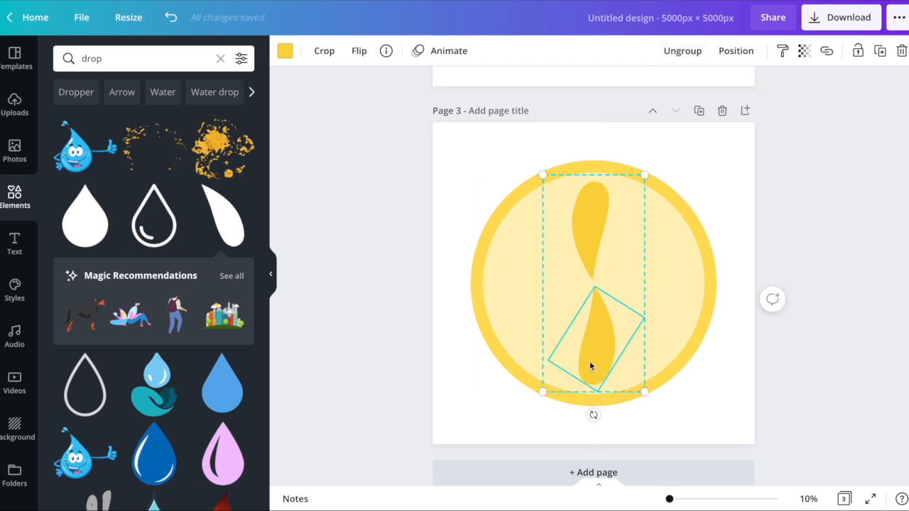
click(601, 345)
drag(595, 416, 704, 282)
mouse_move(645, 284)
mouse_down()
mouse_move(644, 272)
mouse_move(645, 284)
mouse_up()
click(644, 284)
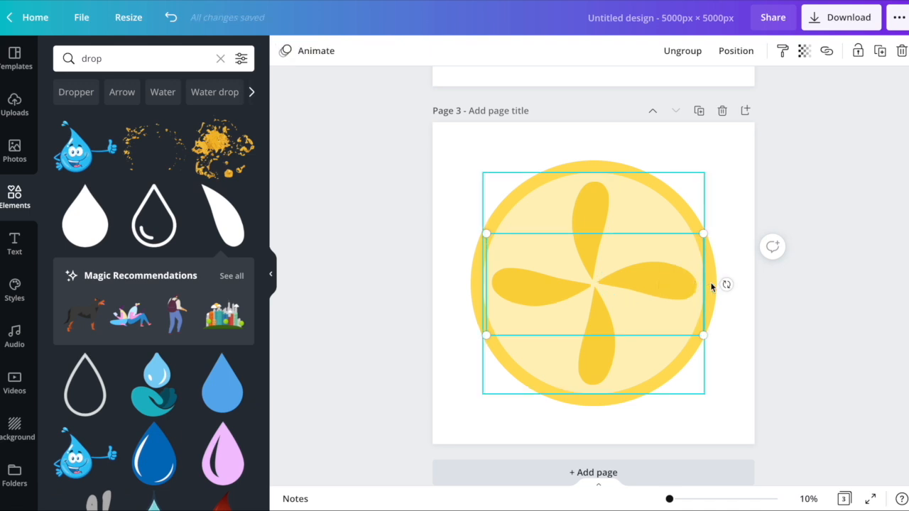
Step: Add two more centred copies of the drop pair, rotated onto the two diagonals, to complete eight evenly spaced citrus segments
drag(724, 284, 689, 183)
drag(643, 249, 643, 248)
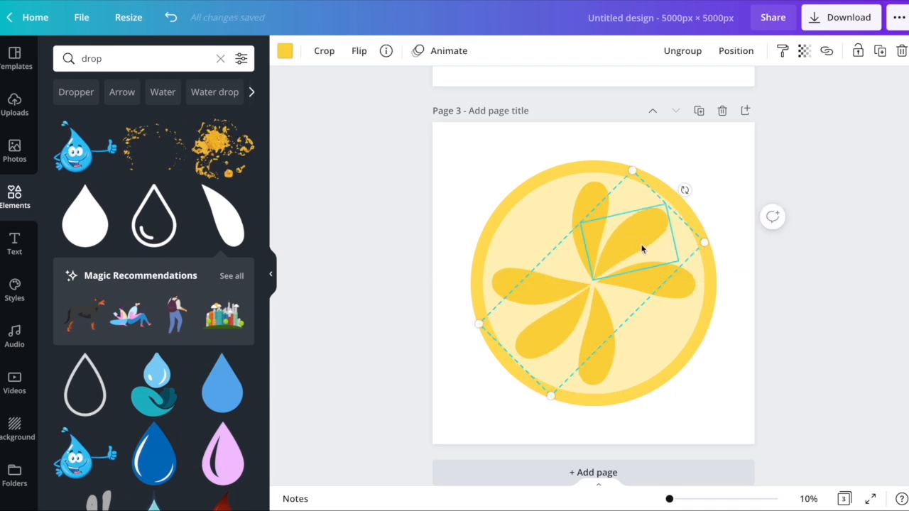
click(660, 278)
drag(691, 185, 691, 377)
click(815, 307)
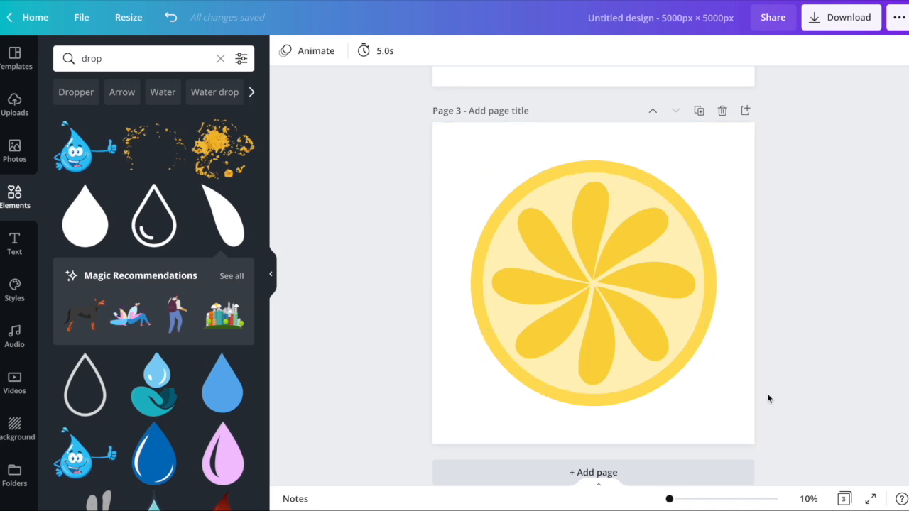
Step: Ungroup each of the four drop pairs on the citrus slice
drag(773, 407, 408, 109)
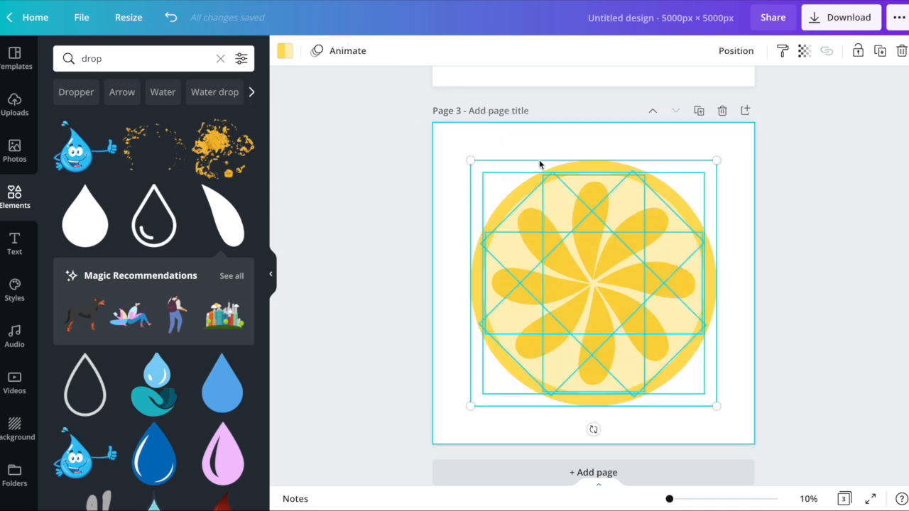
click(665, 149)
click(619, 240)
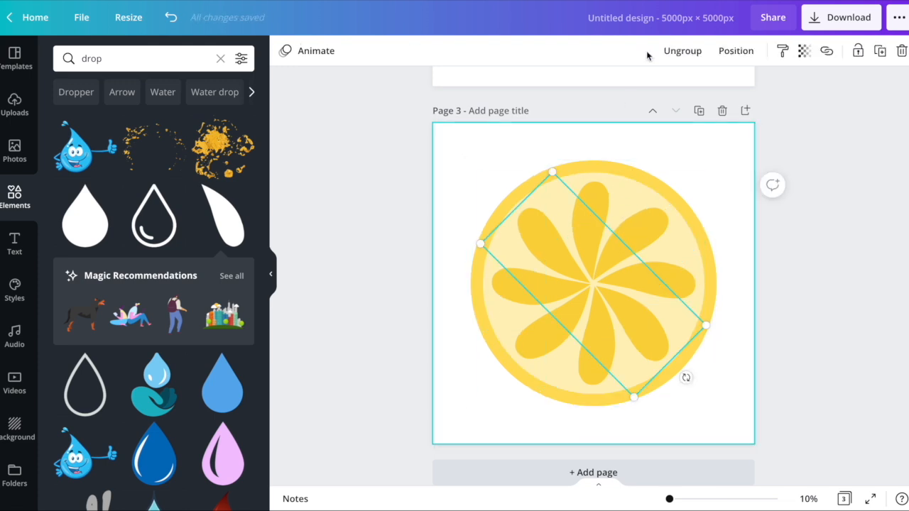
click(678, 53)
click(590, 196)
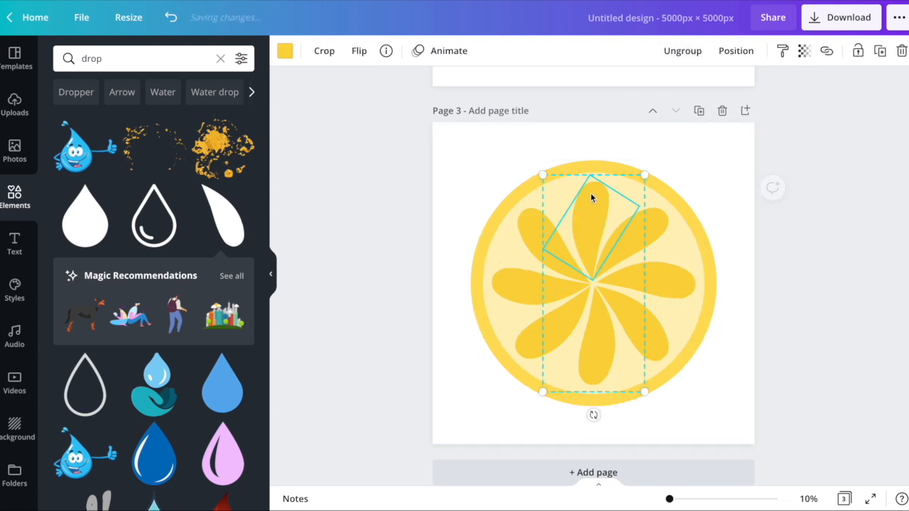
click(679, 51)
click(660, 223)
click(695, 54)
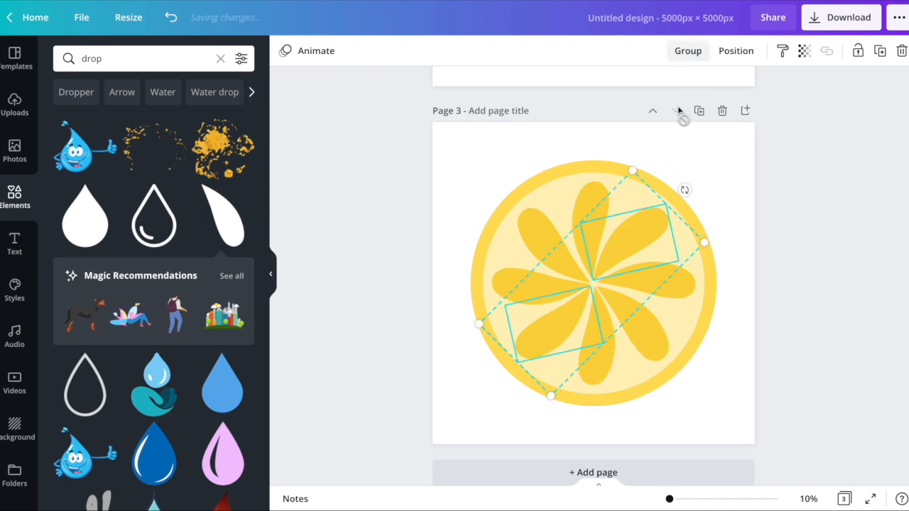
click(688, 284)
click(688, 51)
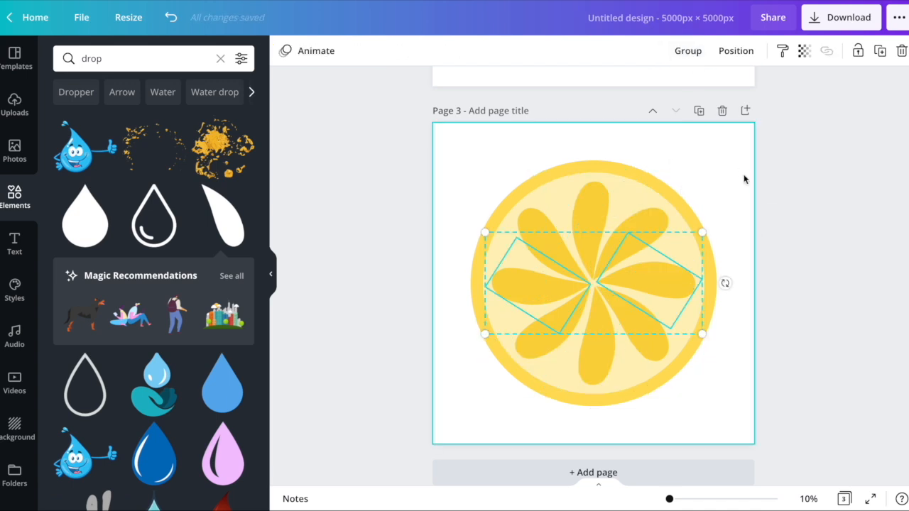
Step: Select all shapes on page 3 and group them into a single citrus slice
click(721, 204)
key(ctrl+a)
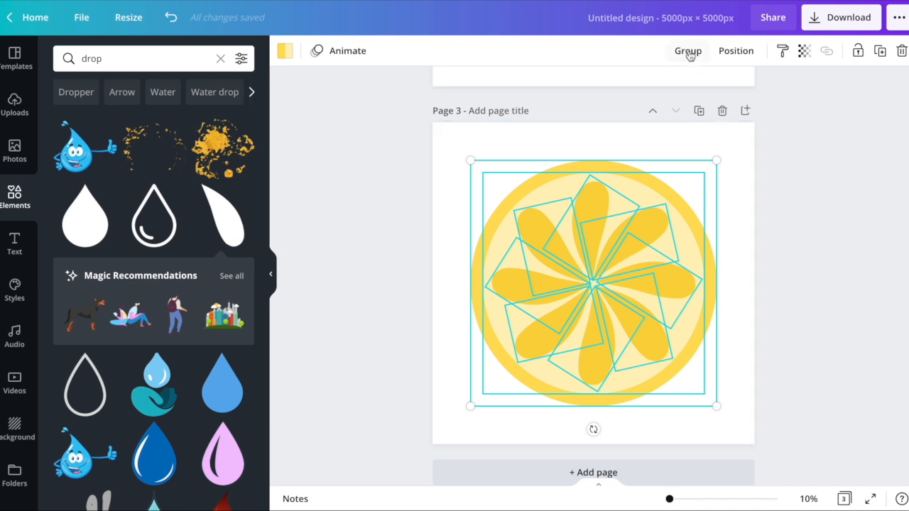
click(691, 54)
click(744, 195)
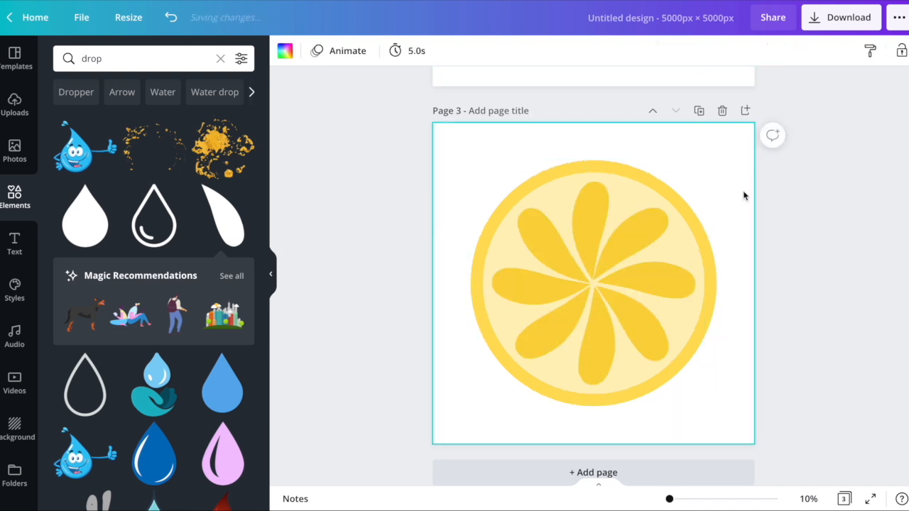
click(835, 26)
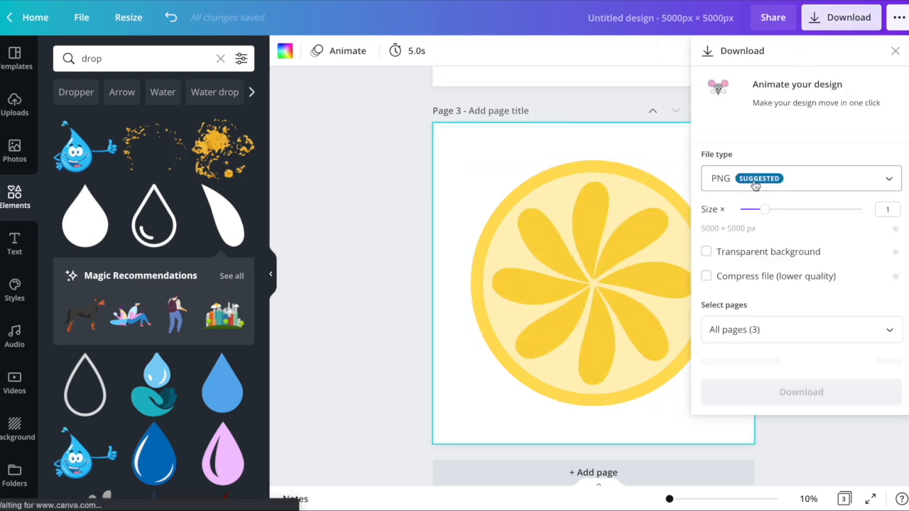
click(364, 210)
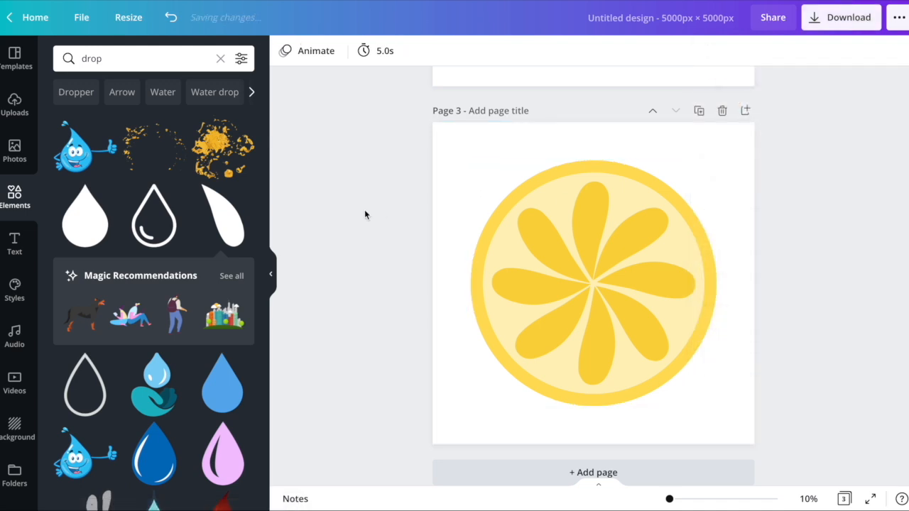
Step: Shrink the grouped citrus slice to a little over half its size, keeping it in the page's upper-left area
click(566, 281)
drag(716, 405, 618, 288)
click(669, 238)
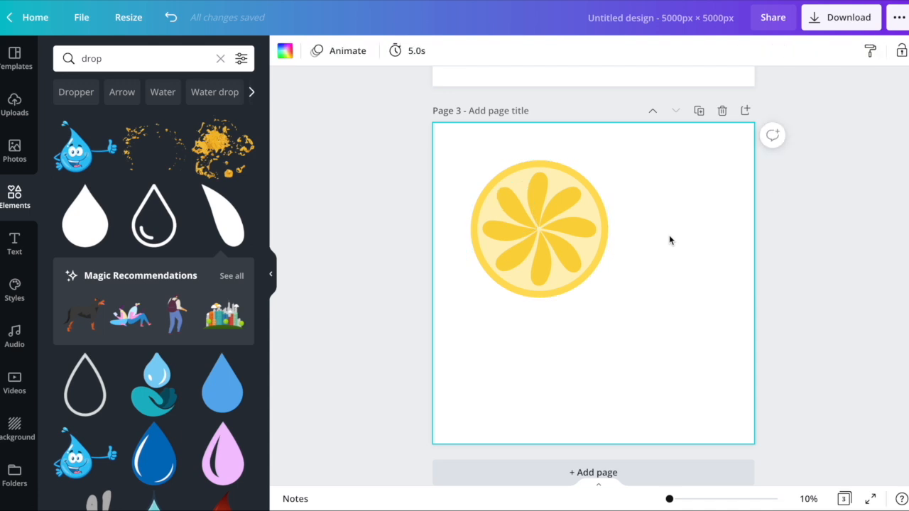
Step: Place copies of the lemon slice half across the left and right edges of page 3 at the same height
drag(554, 241, 785, 288)
key(ctrl+d)
shift+click(455, 302)
drag(454, 303, 425, 199)
key(Delete)
Step: Place copies of the lemon slice across the top and bottom edges of page 3, in line with each other
drag(479, 357, 593, 452)
shift+click(599, 161)
drag(599, 161, 595, 195)
click(773, 389)
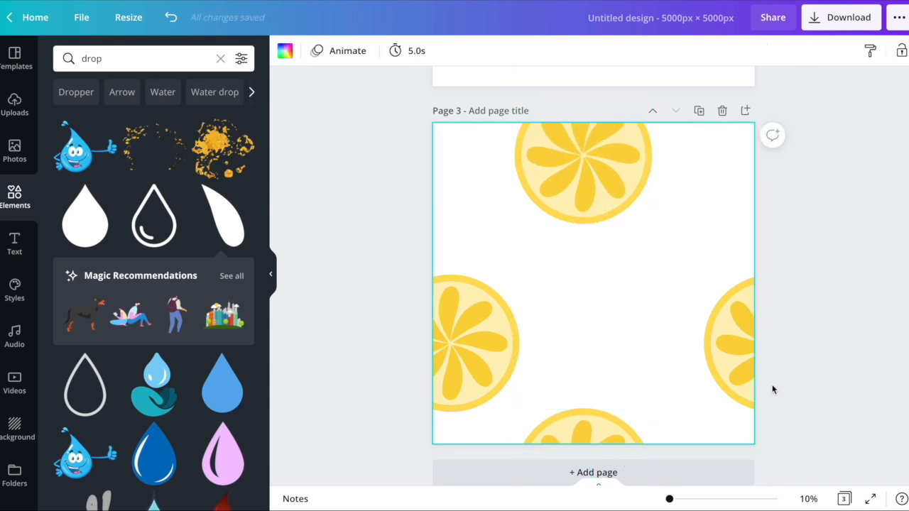
Step: Add a blank page 4 and paste a copy of the lemon slice near its centre
click(750, 365)
click(625, 475)
key(ctrl+v)
drag(714, 324, 519, 287)
click(700, 239)
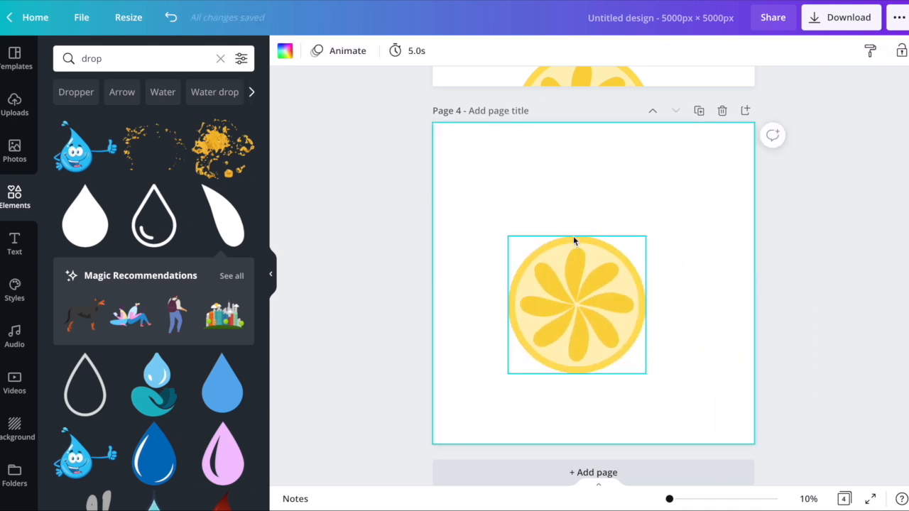
Step: Recolour the slice on page 4 as an orange, with bright orange rim and segments and a custom pale orange inner circle
click(574, 240)
click(285, 50)
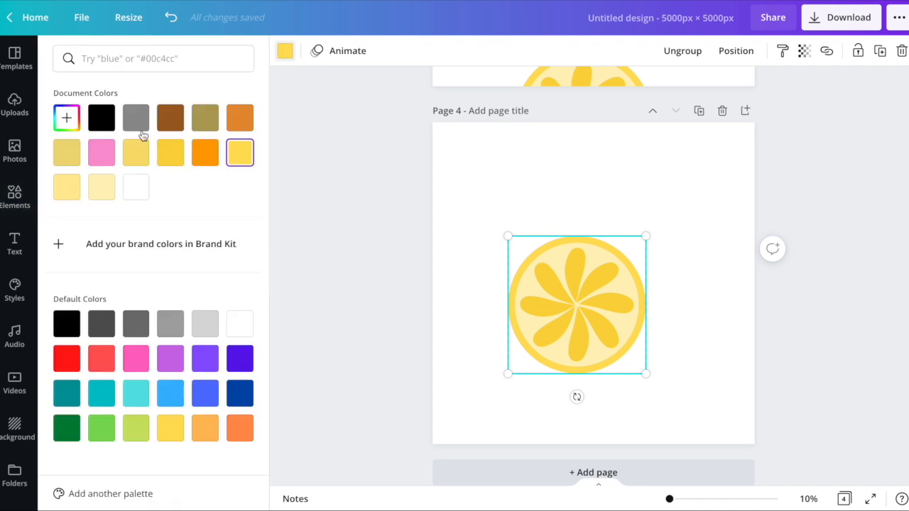
click(202, 165)
click(574, 265)
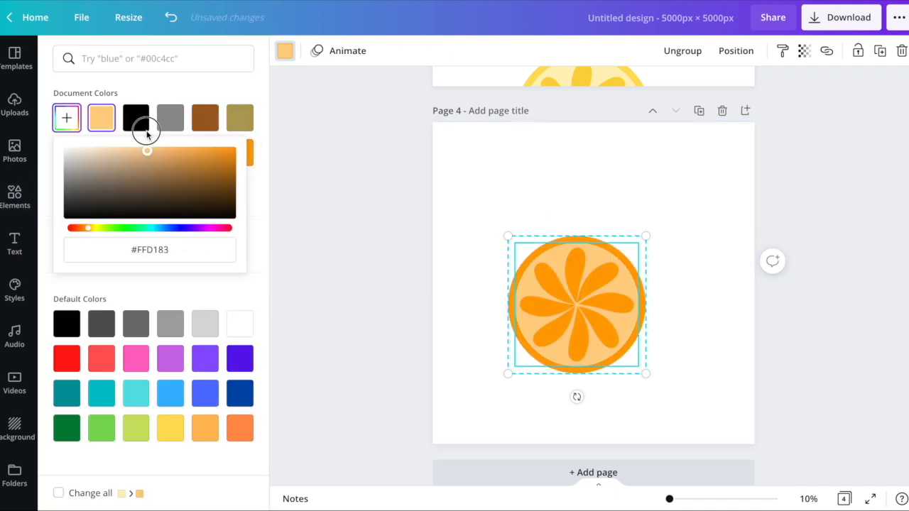
drag(147, 132, 128, 129)
click(572, 196)
click(572, 198)
Step: Paste a copy of the orange slice onto page 3 and enlarge it to about 2,630 px wide
click(606, 294)
scroll(606, 294, up, 5)
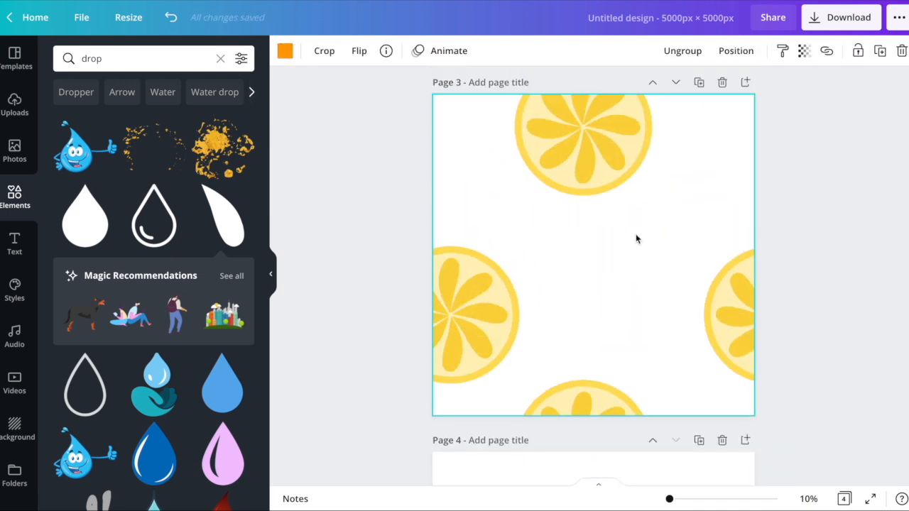
key(ctrl+v)
drag(645, 205, 682, 179)
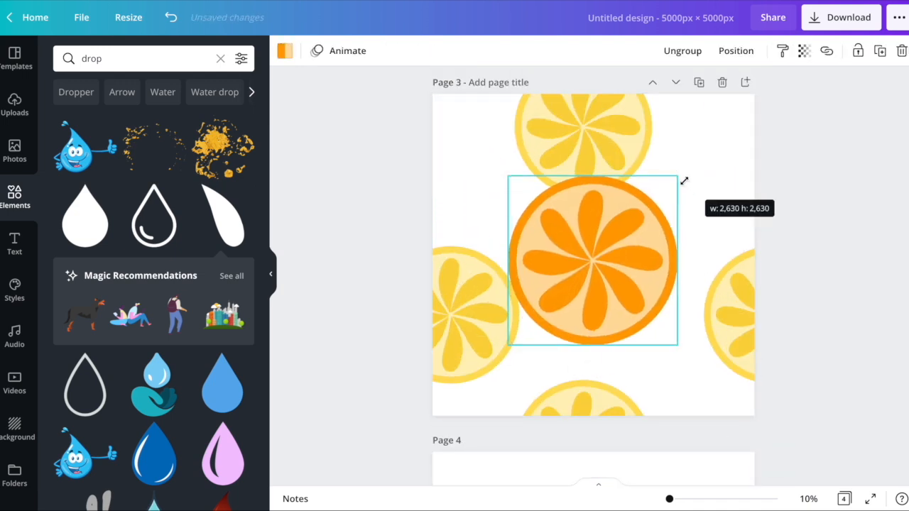
Step: Place the large orange slice and a copy across the right and left edges of page 3 at matching heights
click(590, 265)
drag(643, 255, 400, 210)
key(ctrl+v)
shift+click(732, 238)
drag(733, 238, 687, 238)
click(834, 327)
Step: Duplicate the large orange slice, shrink the copy, and place it between the lower lemon slices on page 3
click(705, 201)
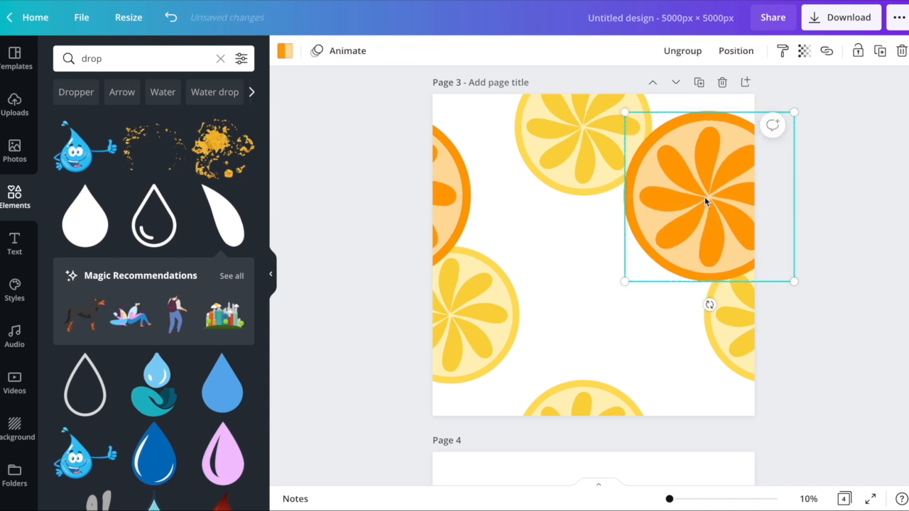
alt+drag(714, 192, 581, 301)
drag(662, 221, 629, 256)
drag(602, 293, 579, 323)
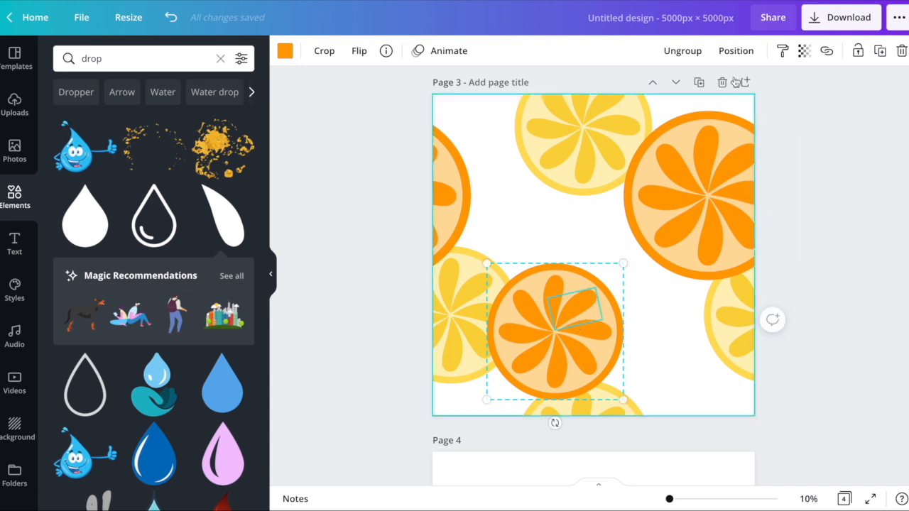
Step: Send the orange slice between the lower lemon slices backward, behind the neighbouring lemon slices
click(730, 55)
click(696, 90)
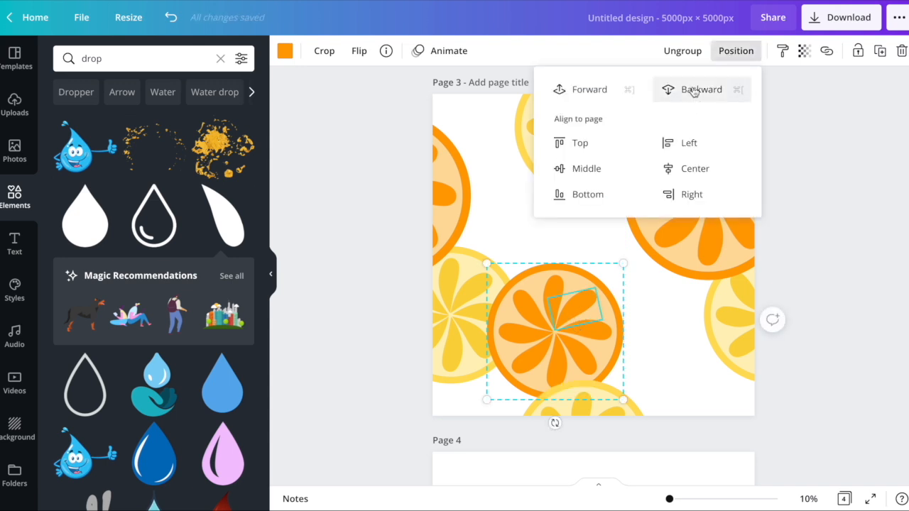
click(694, 89)
click(812, 221)
Step: Place a small lemon slice near the centre of page 3, enlarge it slightly and send it behind the orange slice
drag(667, 346, 546, 240)
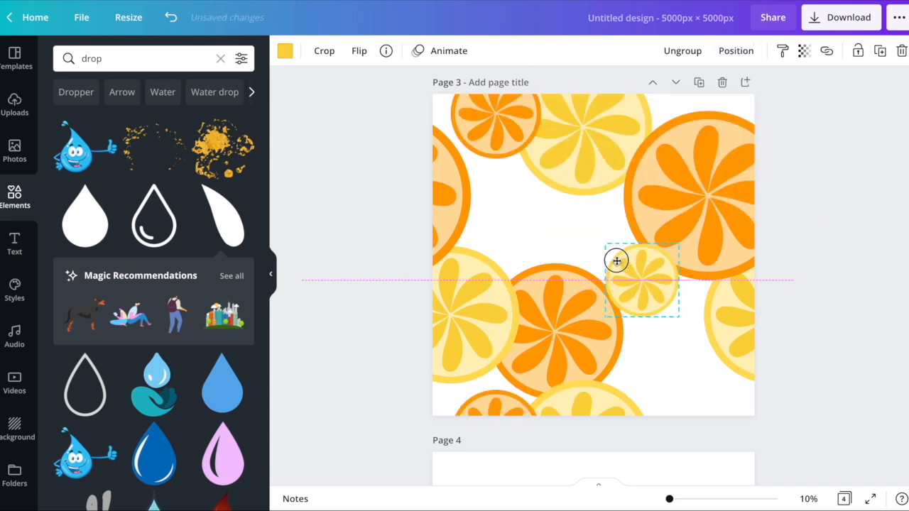
drag(513, 211, 502, 194)
drag(560, 232, 600, 253)
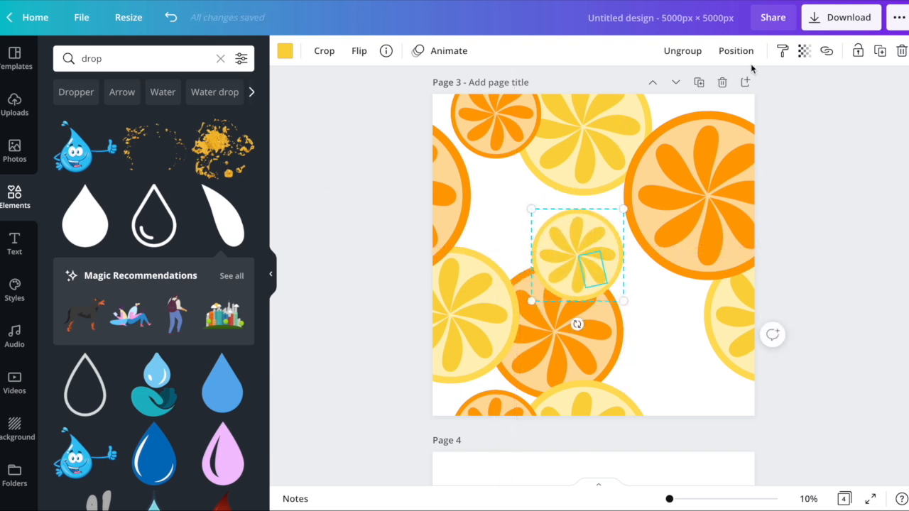
click(737, 51)
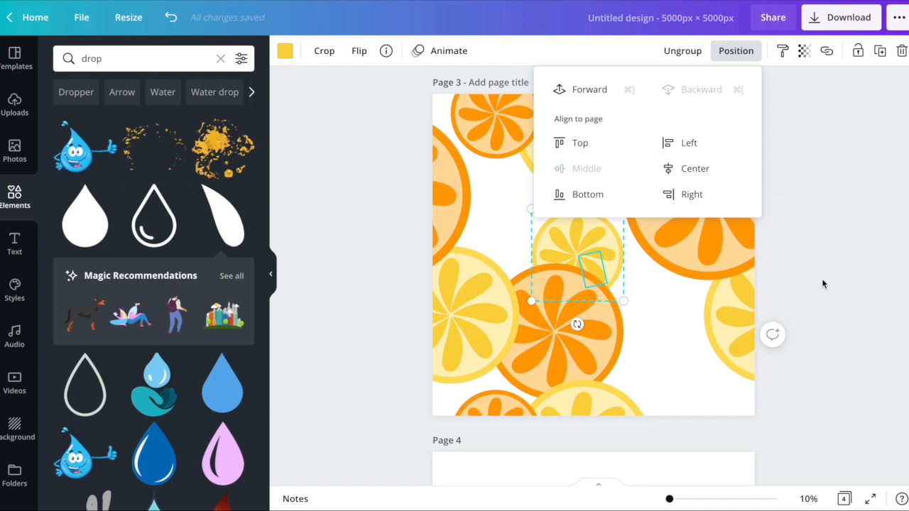
Step: Place a copy of the small orange slice from the upper edge beside the right-edge lemon slice, below the large orange slice
click(506, 133)
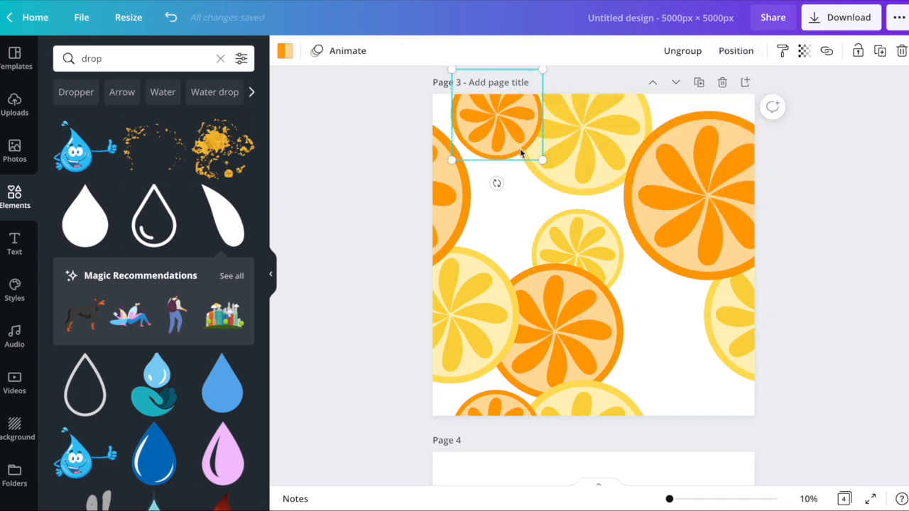
drag(497, 126, 693, 372)
click(833, 315)
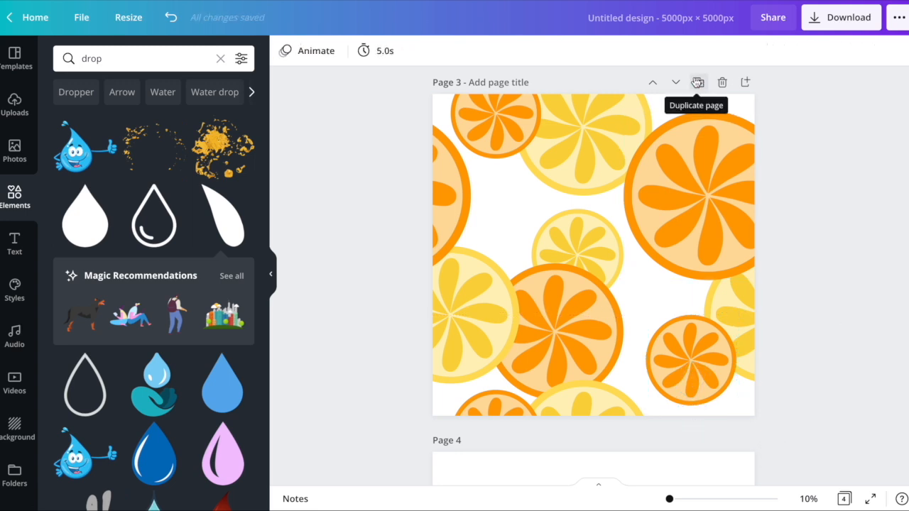
Step: Find the curved orange drop graphic, add it to page 3, and recolour it light green as a leaf
scroll(181, 298, down, 3)
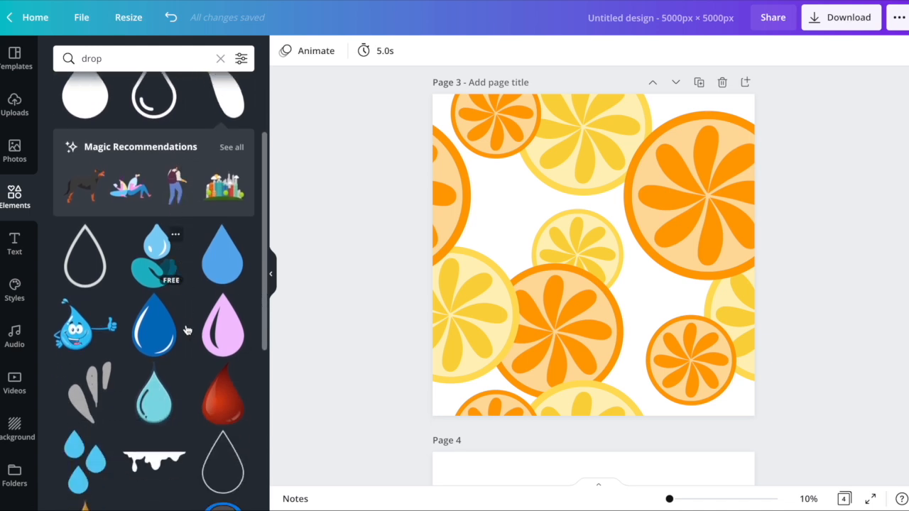
scroll(191, 350, down, 4)
scroll(190, 349, up, 5)
scroll(190, 350, down, 2)
scroll(191, 350, down, 2)
click(153, 406)
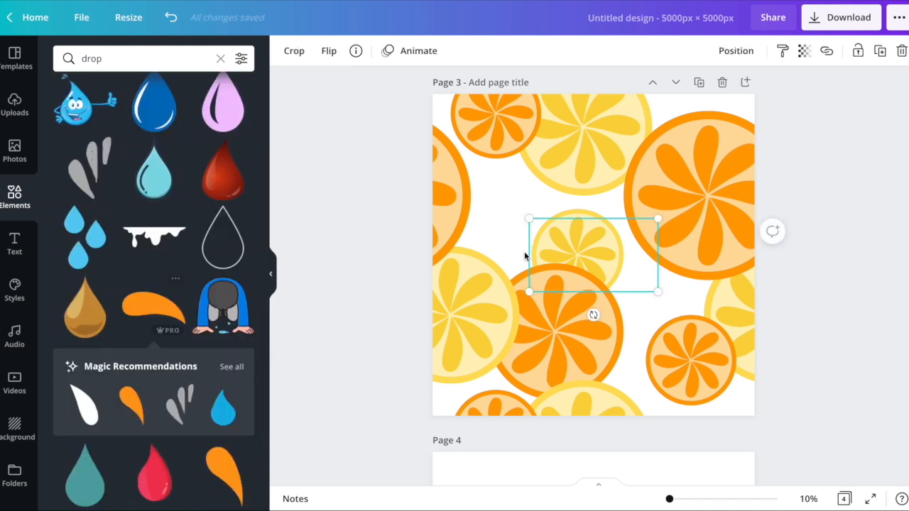
click(287, 51)
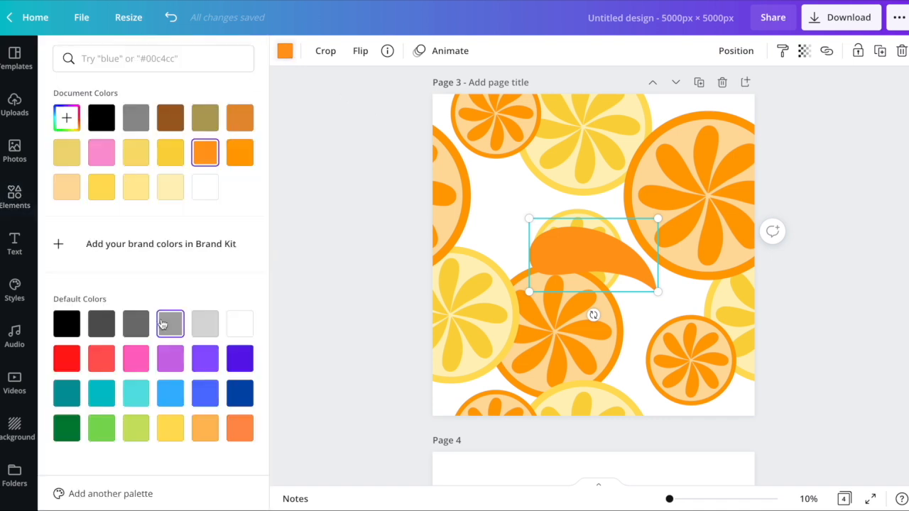
click(135, 420)
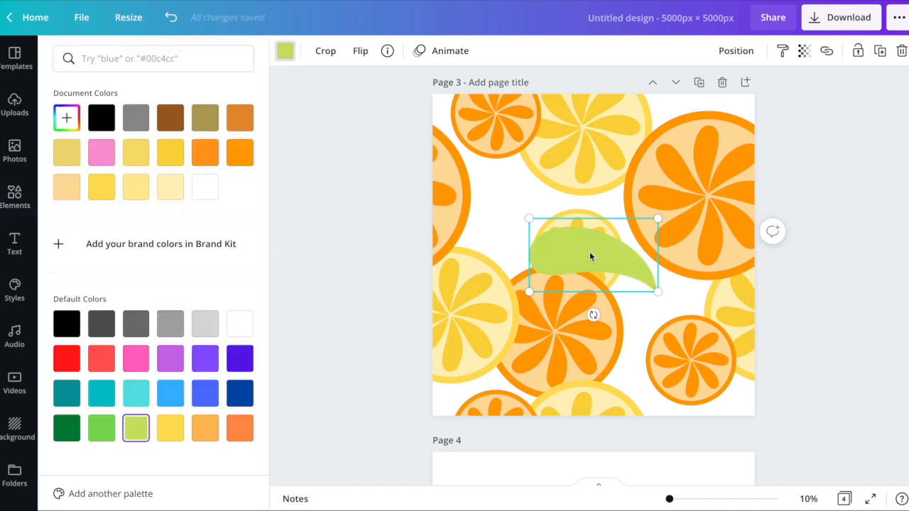
Step: Try a smaller, darker green copy of the leaf as inner shading, tilted slightly and nudged into place
drag(531, 219, 555, 235)
click(64, 123)
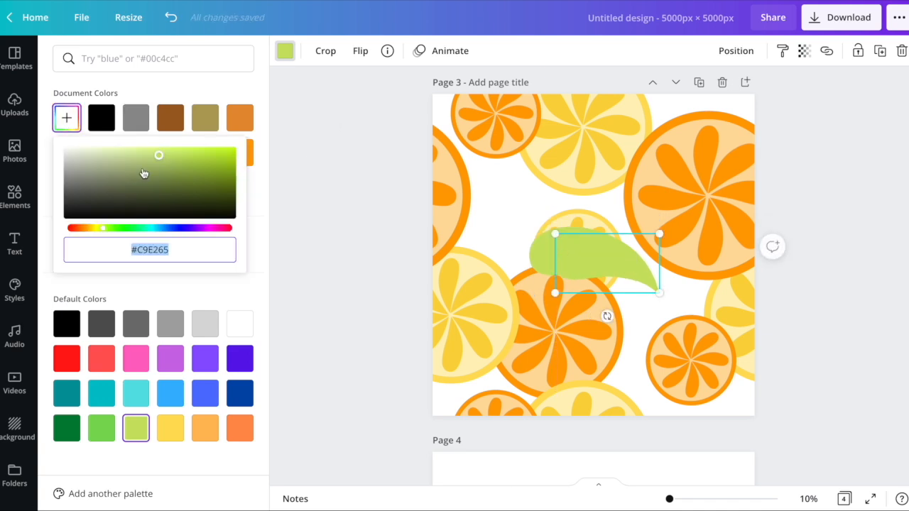
click(171, 168)
mouse_move(618, 257)
mouse_down()
mouse_move(596, 253)
mouse_move(609, 260)
mouse_up()
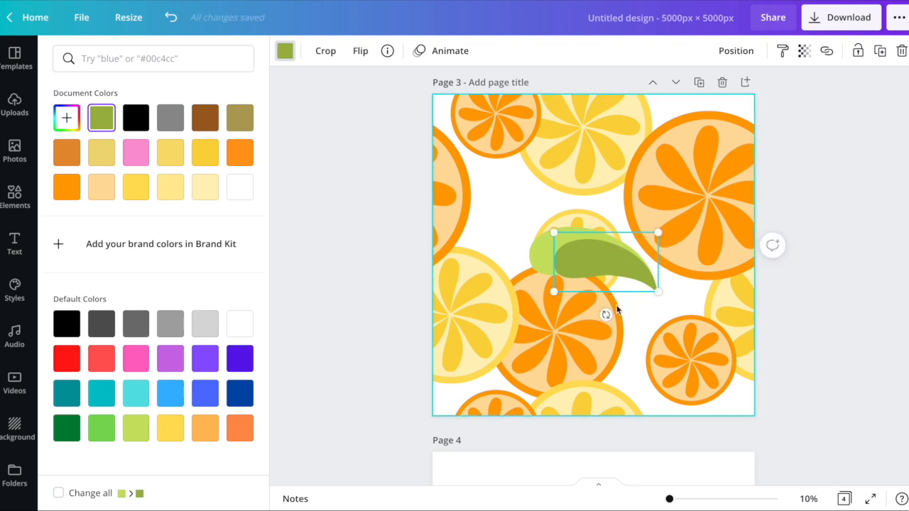
drag(602, 313, 597, 309)
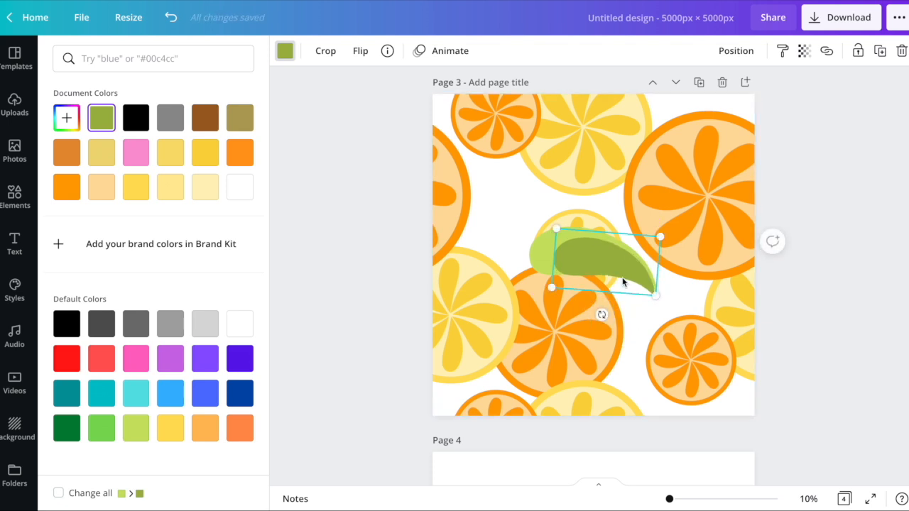
drag(625, 268, 625, 268)
key(Left)
key(Left)
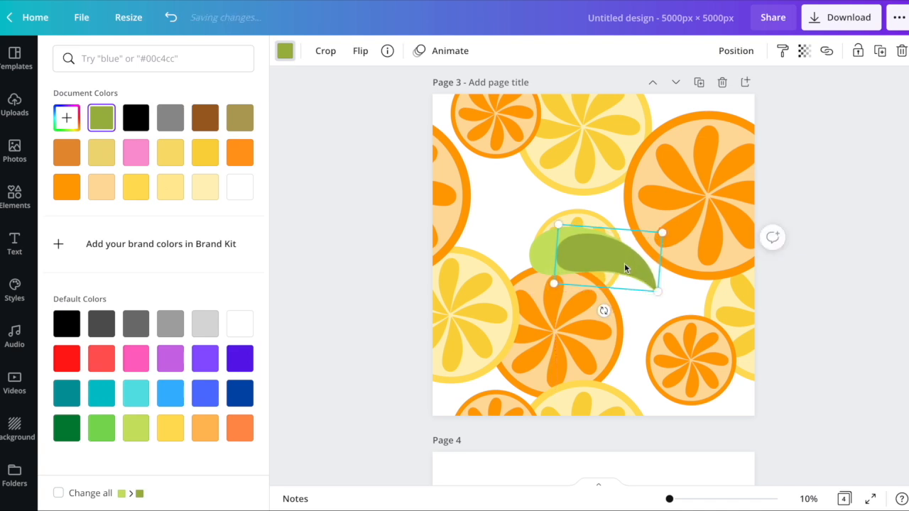
Step: Delete the smaller dark green copy from the leaf
key(Escape)
key(Escape)
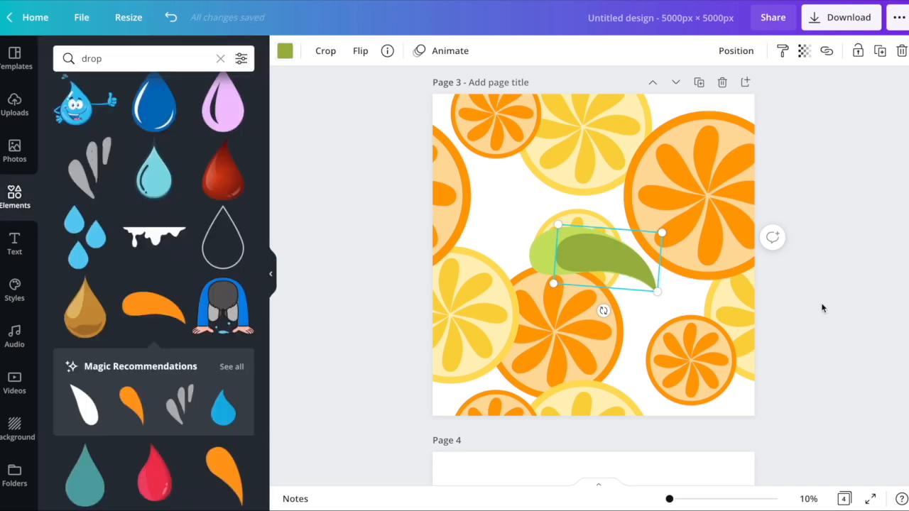
click(586, 252)
key(Delete)
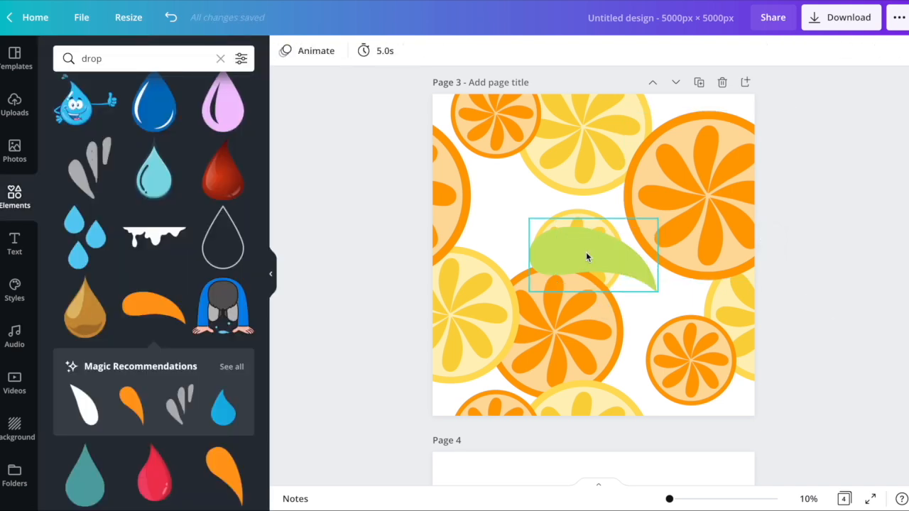
Step: Search the elements for "curve" and add the thin white curved stroke to page 3
scroll(142, 254, down, 5)
scroll(143, 254, down, 4)
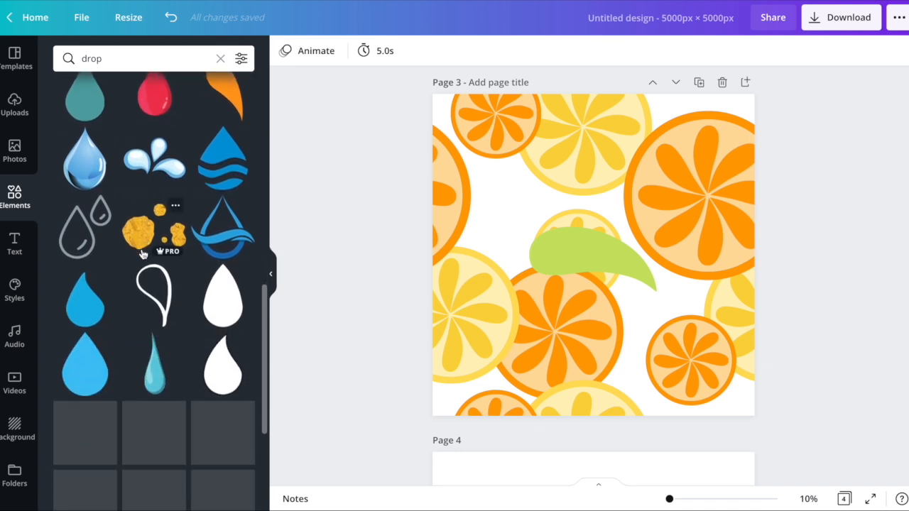
click(114, 59)
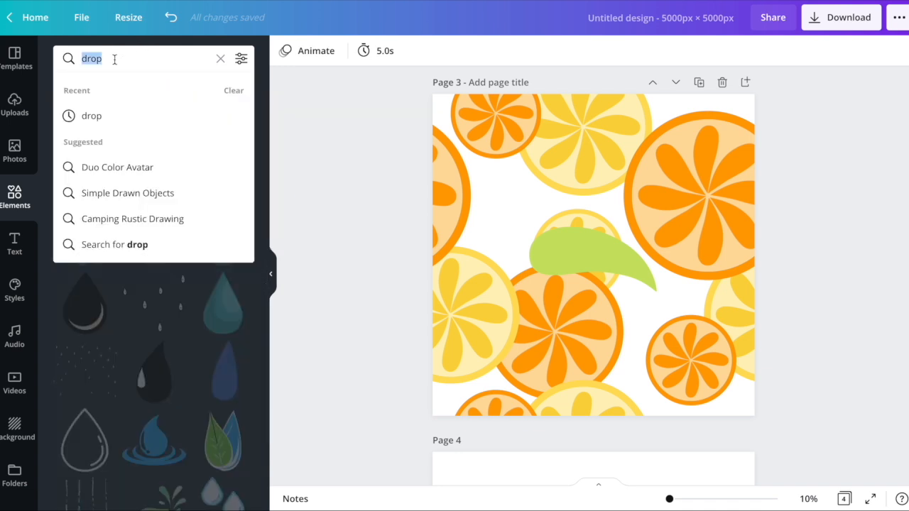
text(curve)
key(Return)
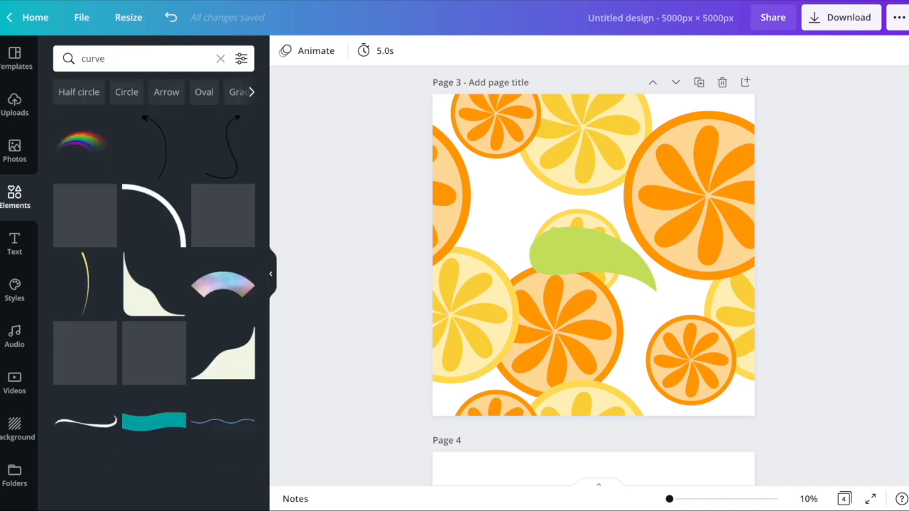
scroll(142, 199, down, 2)
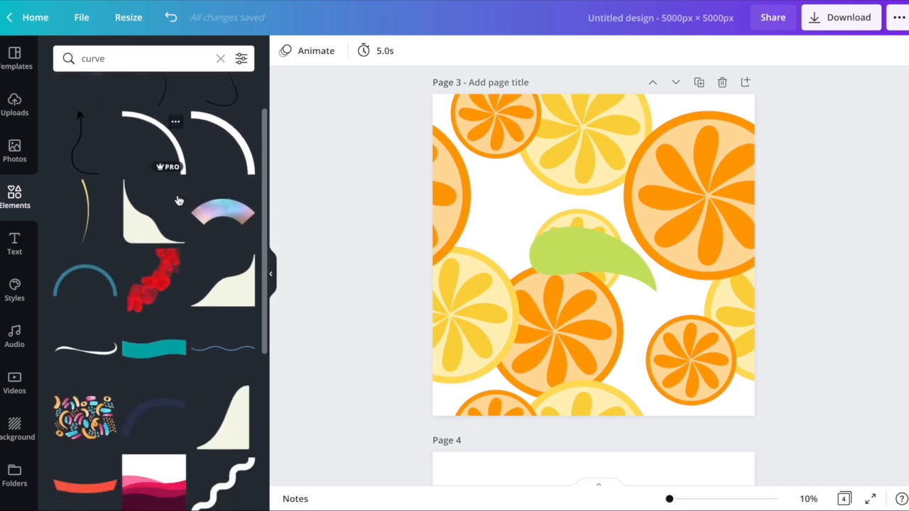
scroll(84, 197, down, 2)
click(83, 197)
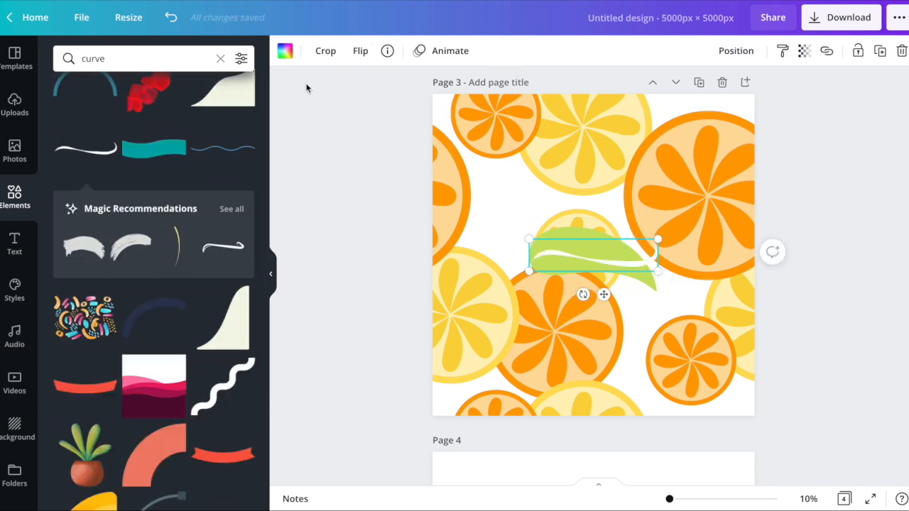
Step: Recolour the curved stroke with the custom green #9EBD20
click(284, 51)
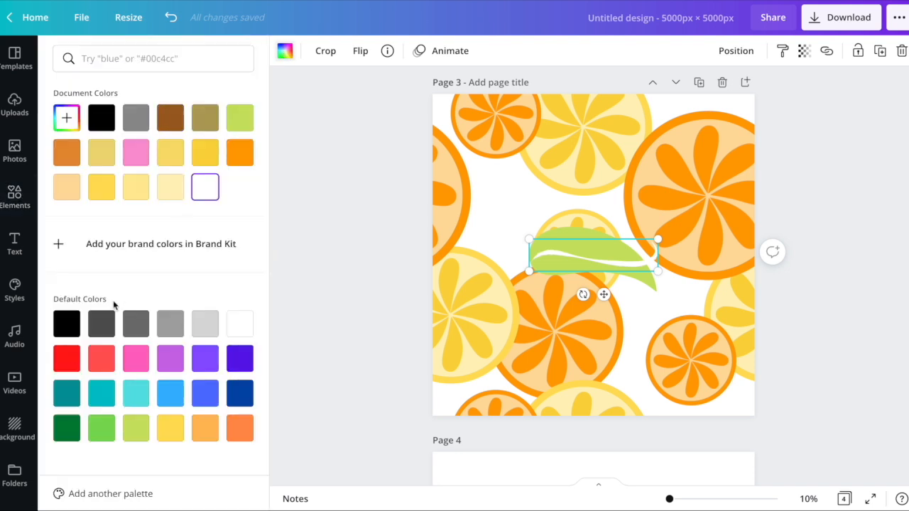
click(240, 118)
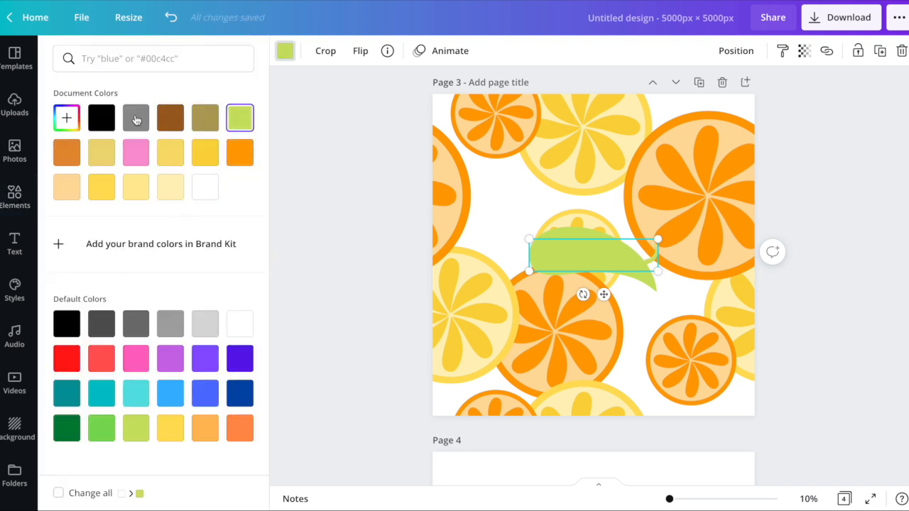
click(66, 120)
click(179, 187)
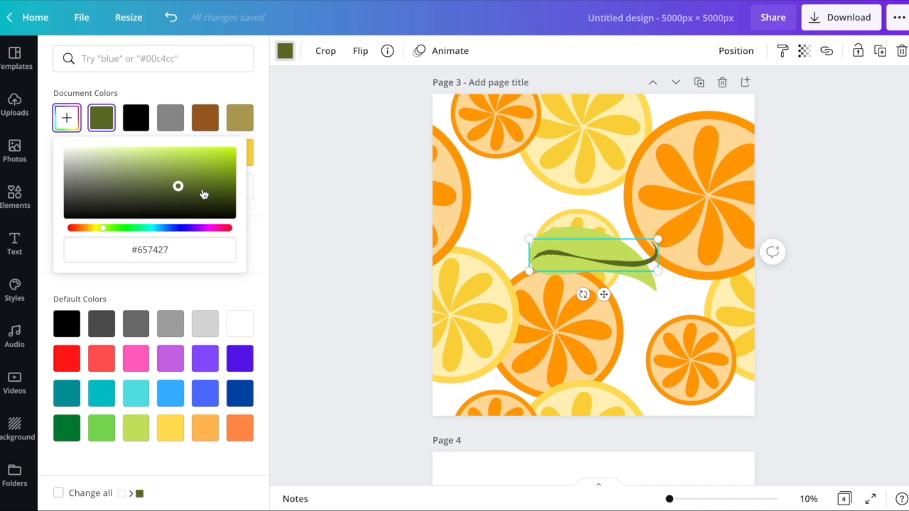
drag(199, 176, 226, 177)
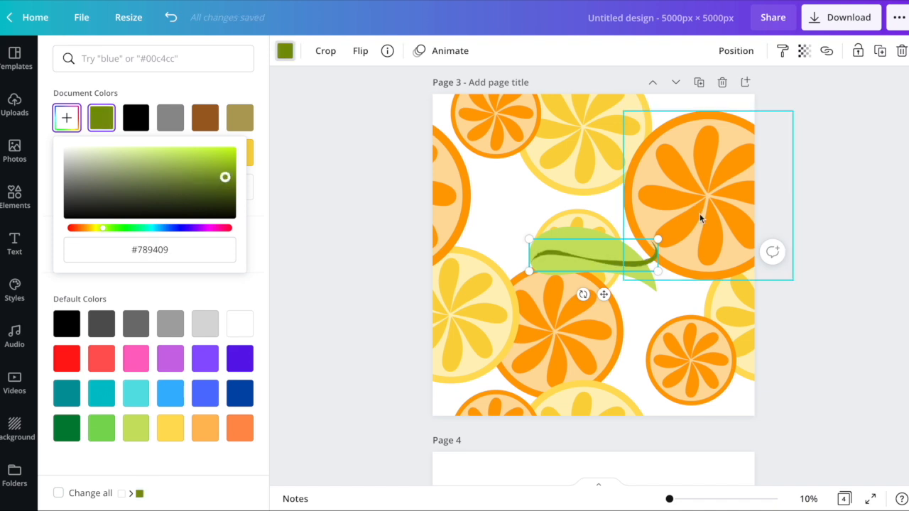
click(207, 165)
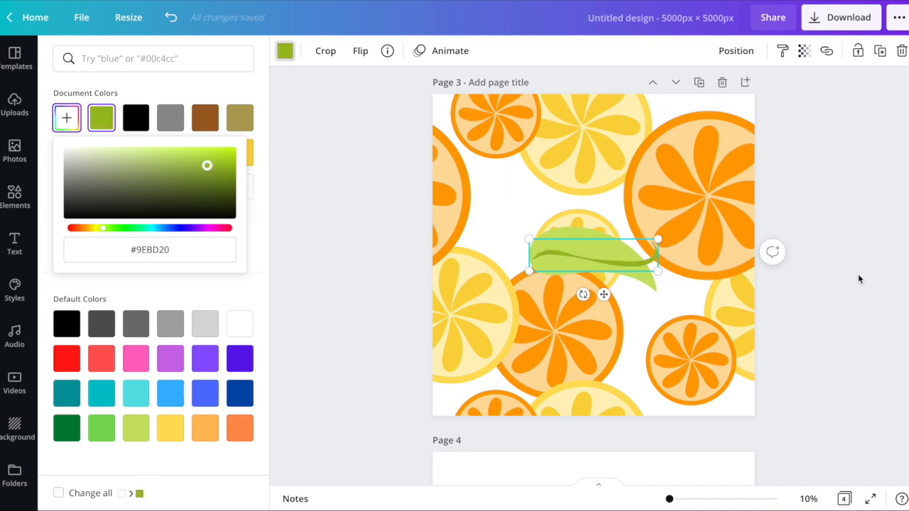
Step: Rotate and shrink the green stroke and position it inside the leaf as its central vein
click(858, 279)
click(624, 262)
drag(584, 294, 614, 217)
drag(538, 219, 565, 236)
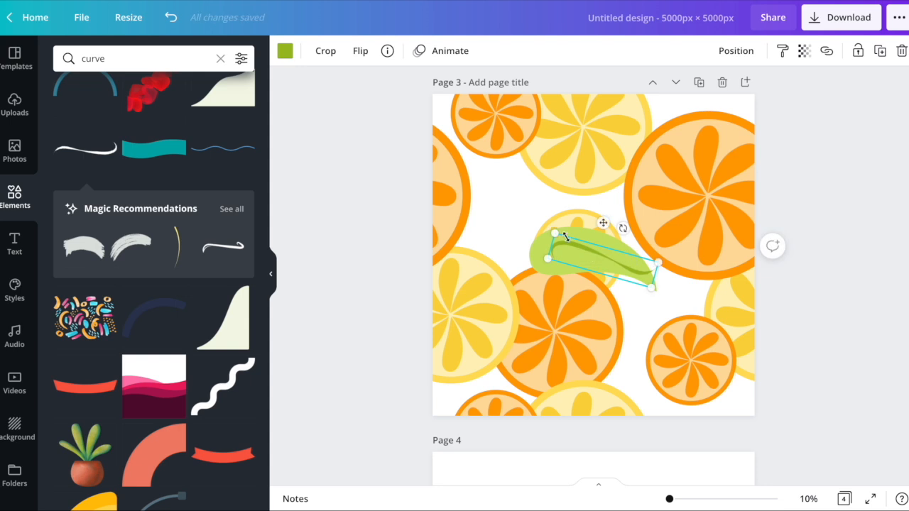
drag(642, 277, 633, 269)
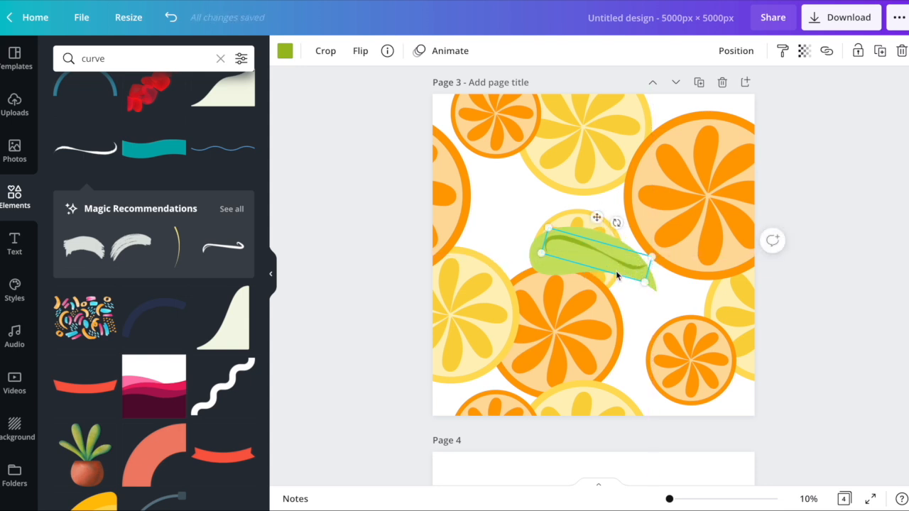
Step: Recolour the leaf shape a lighter, brighter yellow-green
click(566, 268)
click(285, 60)
click(791, 336)
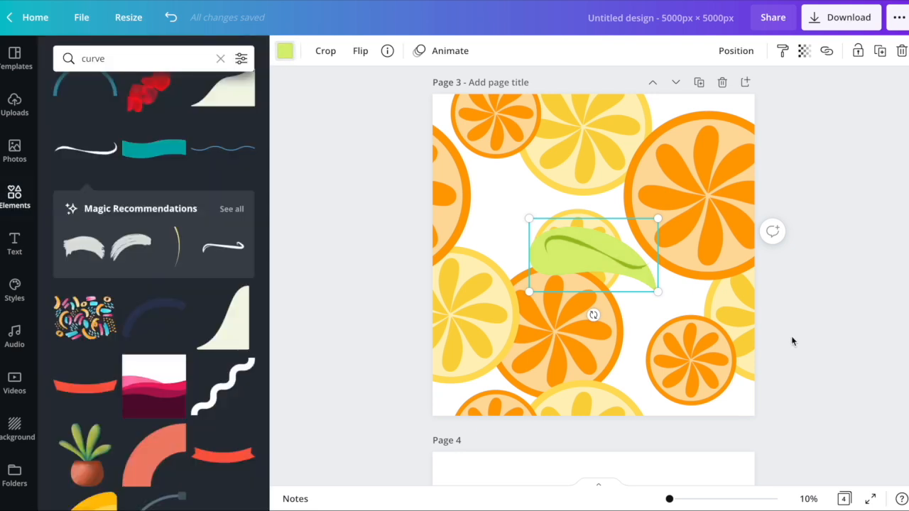
Step: Group the leaf with its vein and shrink the group
click(576, 254)
shift+click(564, 262)
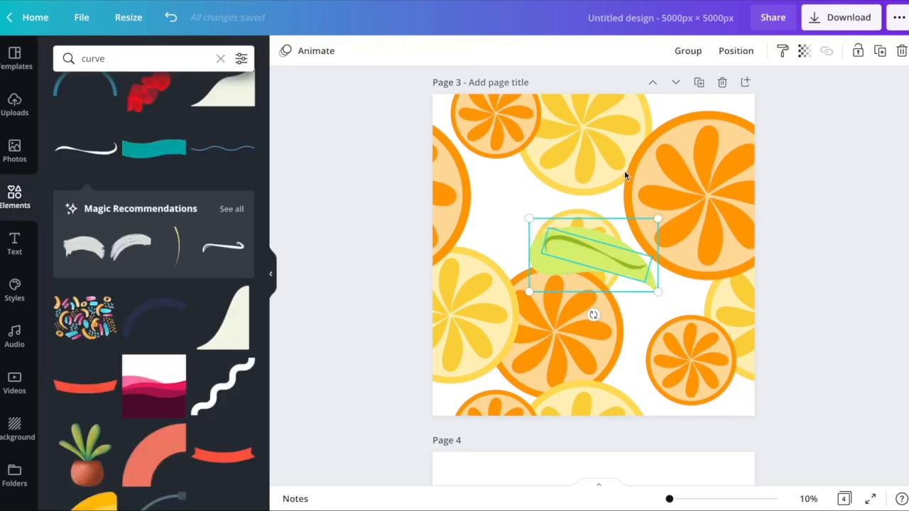
click(684, 52)
drag(528, 213, 585, 253)
Step: Place rotated copies of the leaf beside the left orange slice, under the large orange slice, and beside the lower-left lemon slice
drag(629, 277, 650, 302)
key(super+d)
click(489, 184)
drag(661, 344, 665, 258)
key(super+d)
drag(666, 290, 498, 381)
Step: Place two matching leaf copies across the bottom and top edges of page 3, vertically aligned so the pattern repeats
drag(502, 341, 701, 425)
key(super+d)
shift+click(704, 108)
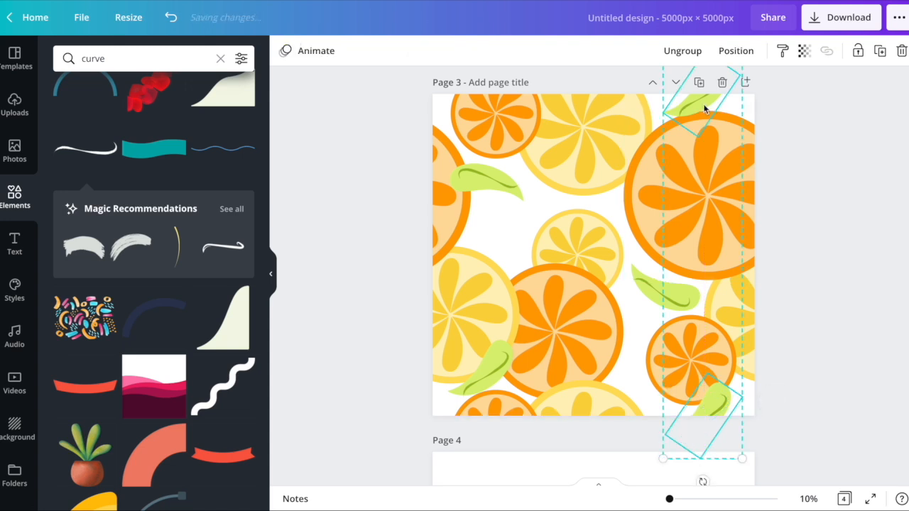
mouse_move(704, 108)
mouse_down()
mouse_move(706, 93)
mouse_move(704, 114)
mouse_up()
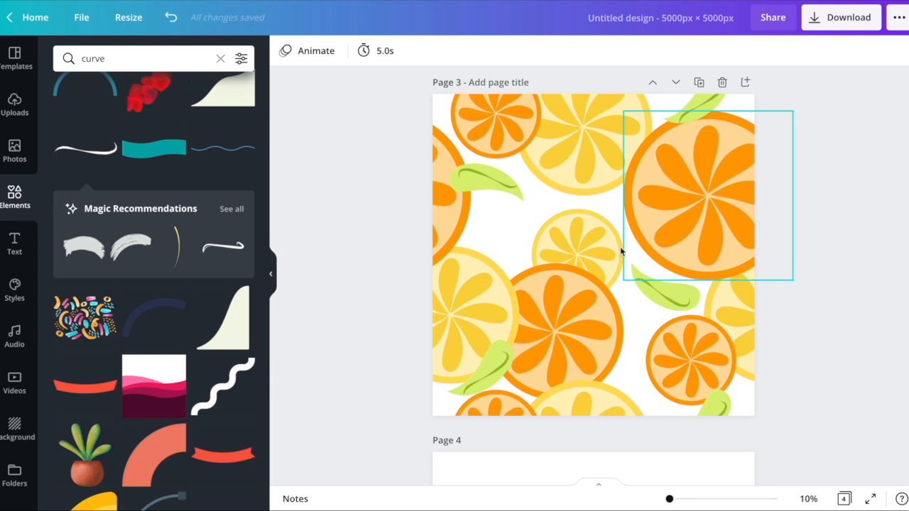
Step: Add a smaller, rotated leaf copy in the gap between the upper-left leaf and the small lemon slice
click(718, 409)
drag(715, 411, 510, 238)
drag(486, 206, 502, 203)
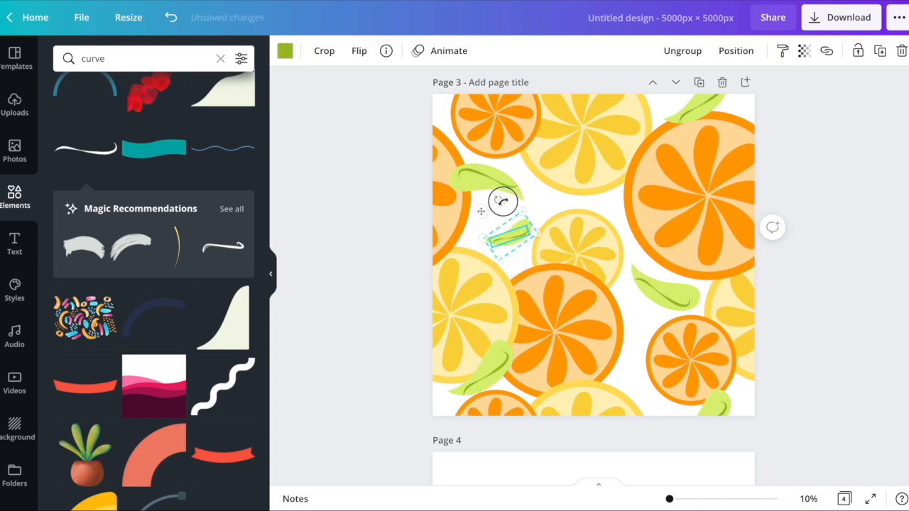
click(826, 224)
scroll(826, 227, down, 5)
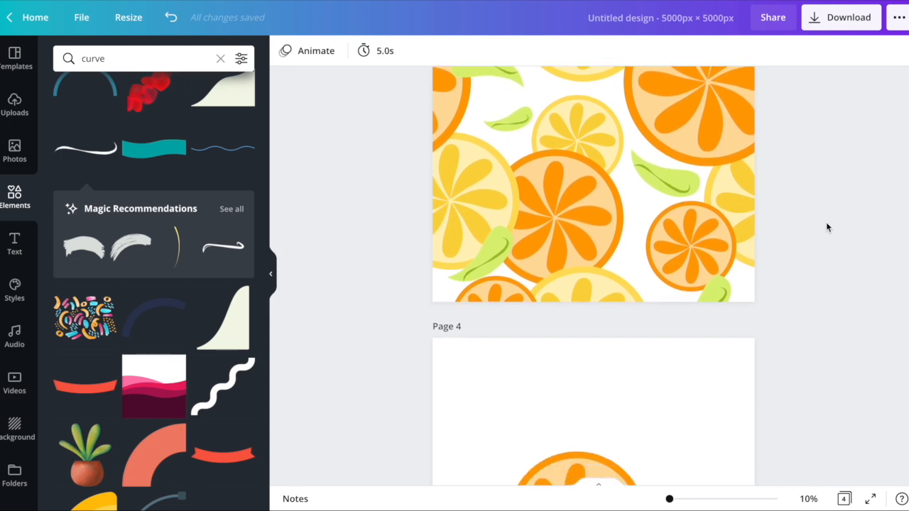
scroll(827, 225, up, 7)
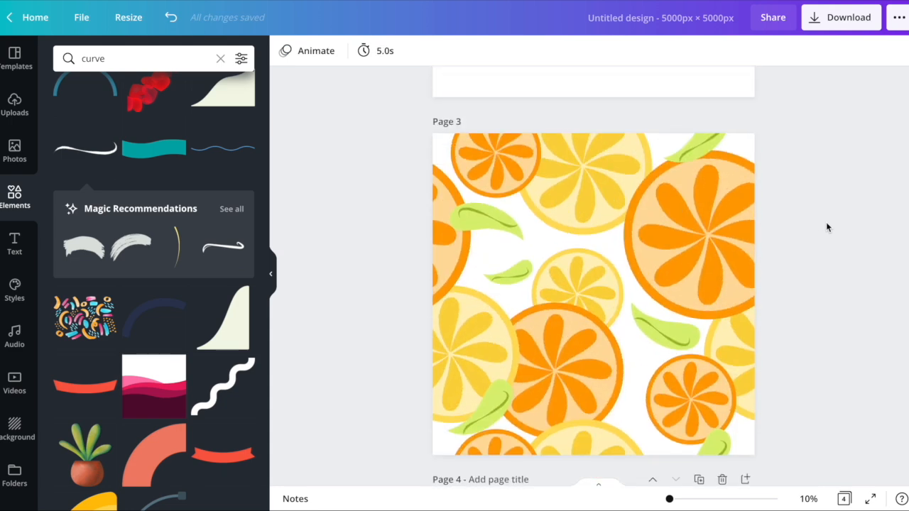
Step: Add a blank page 5 below the page with the single orange slice
scroll(827, 225, down, 6)
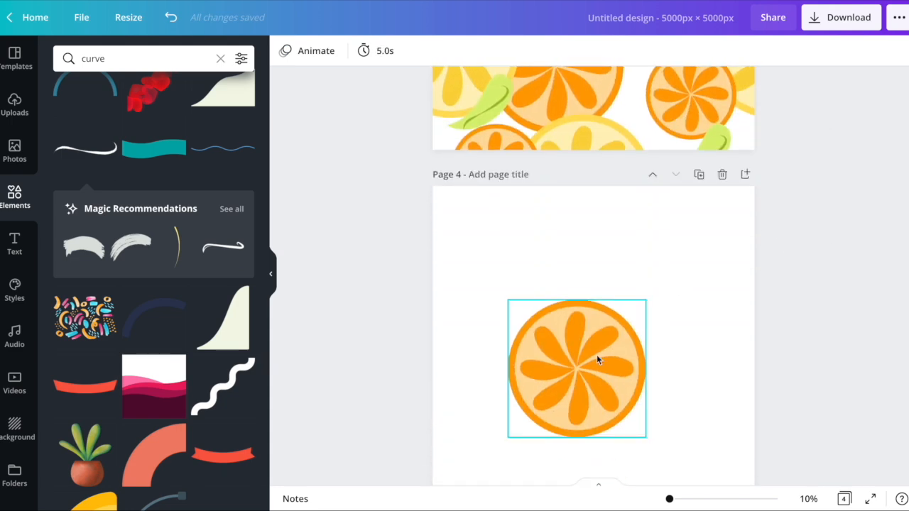
scroll(630, 367, up, 2)
scroll(631, 367, up, 2)
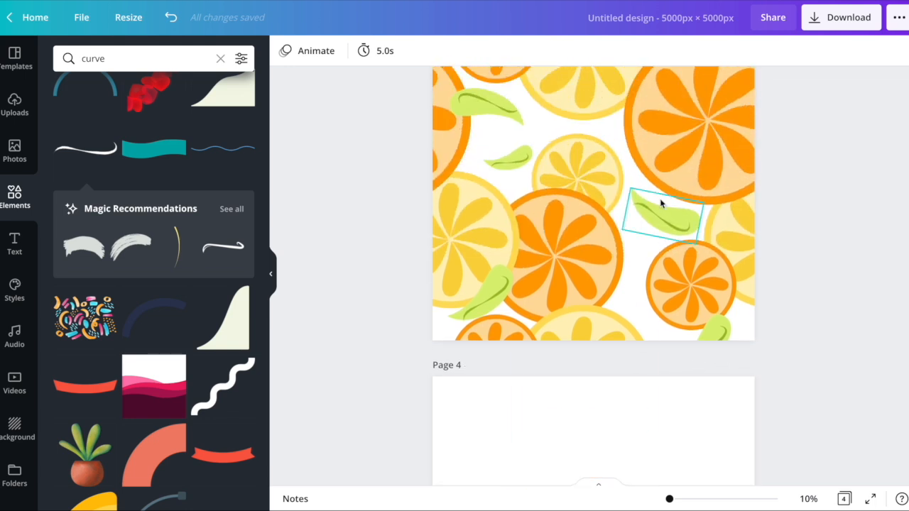
scroll(660, 202, down, 5)
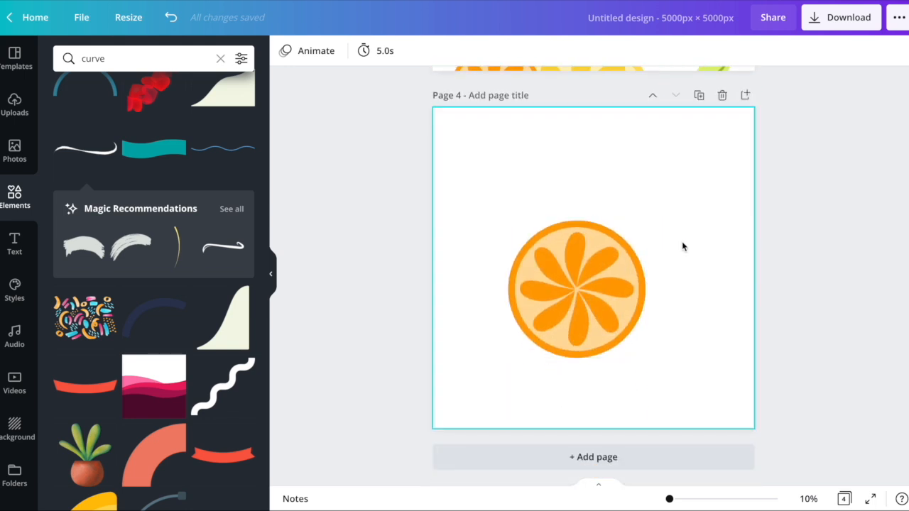
scroll(713, 260, down, 1)
click(630, 451)
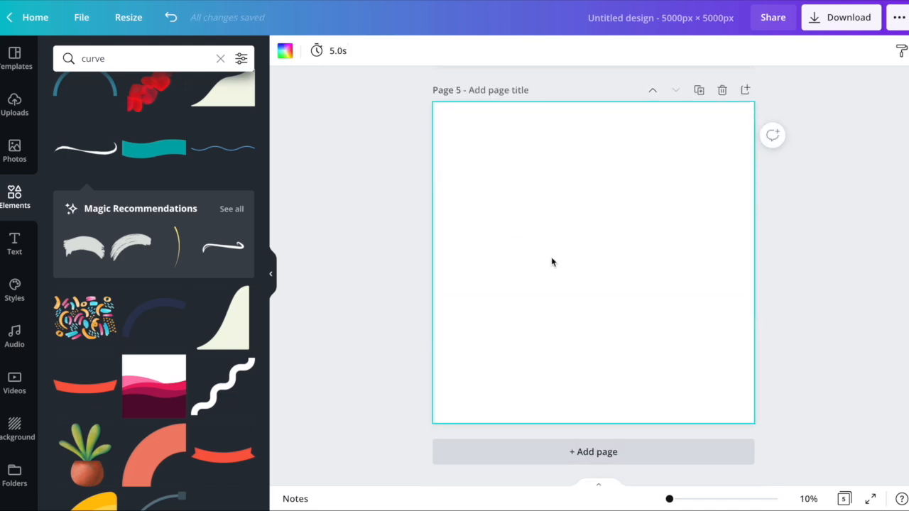
scroll(161, 274, down, 10)
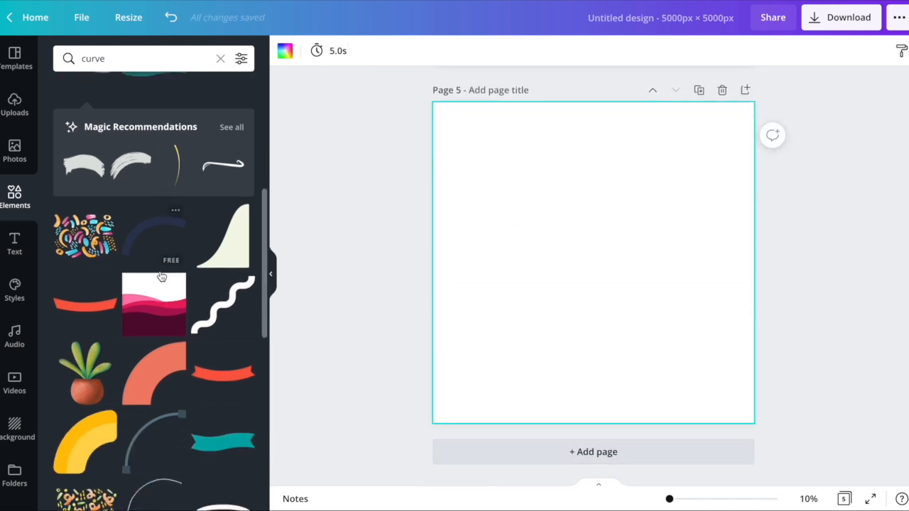
scroll(161, 274, down, 2)
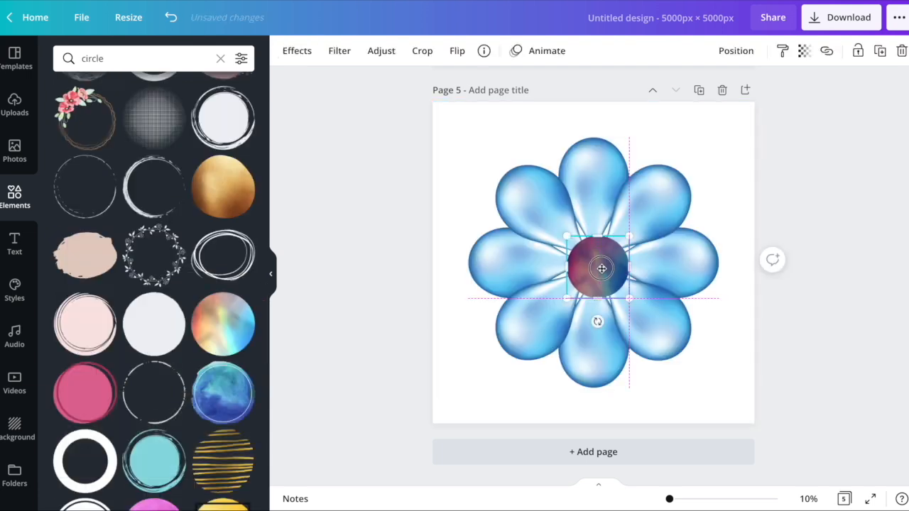
Step: Center the multicolored circle on the blue water-drop flower on page 5 and group all the flower's parts
drag(602, 268, 599, 265)
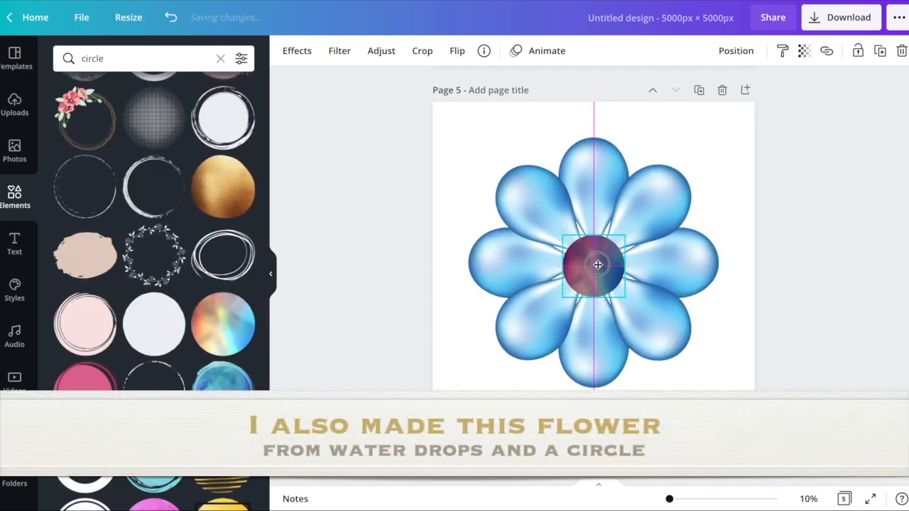
click(728, 224)
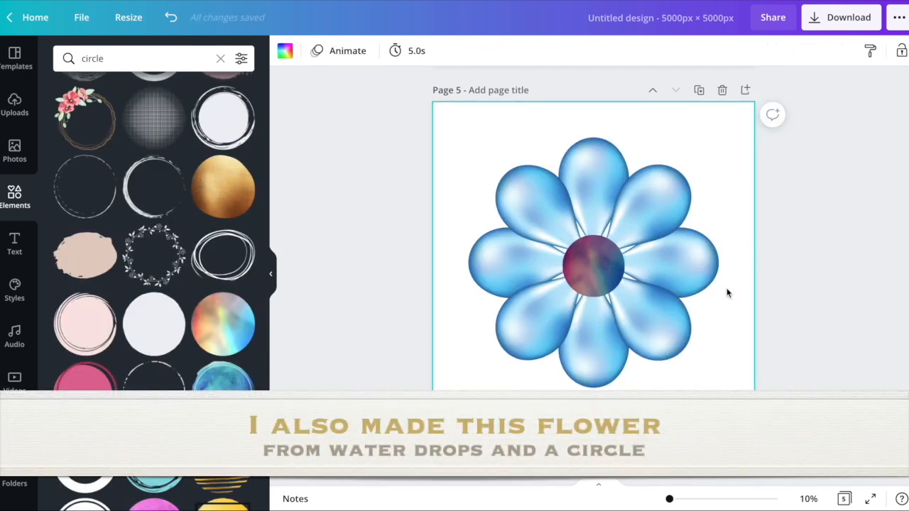
drag(728, 387, 427, 147)
click(687, 50)
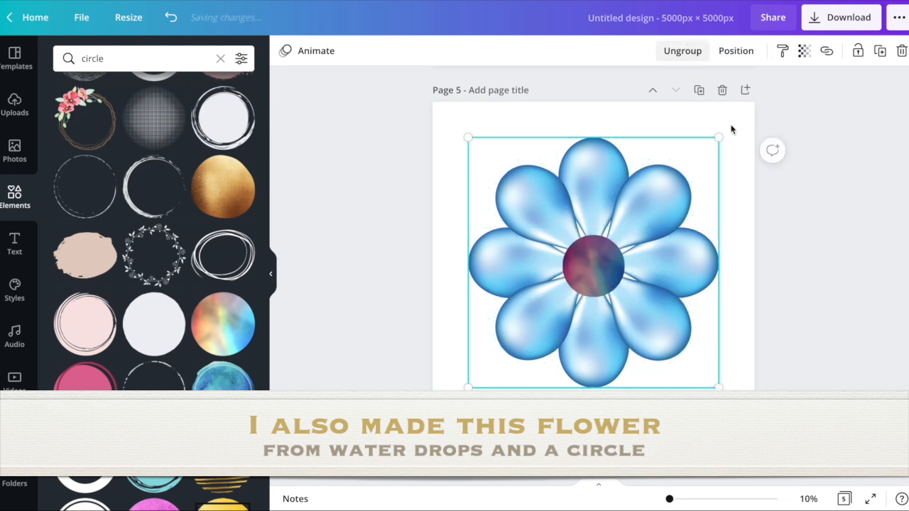
click(768, 206)
Step: Add a blank page 6 and insert a flat-topped, round-bottomed shape found by searching the elements for "shapes"
click(573, 453)
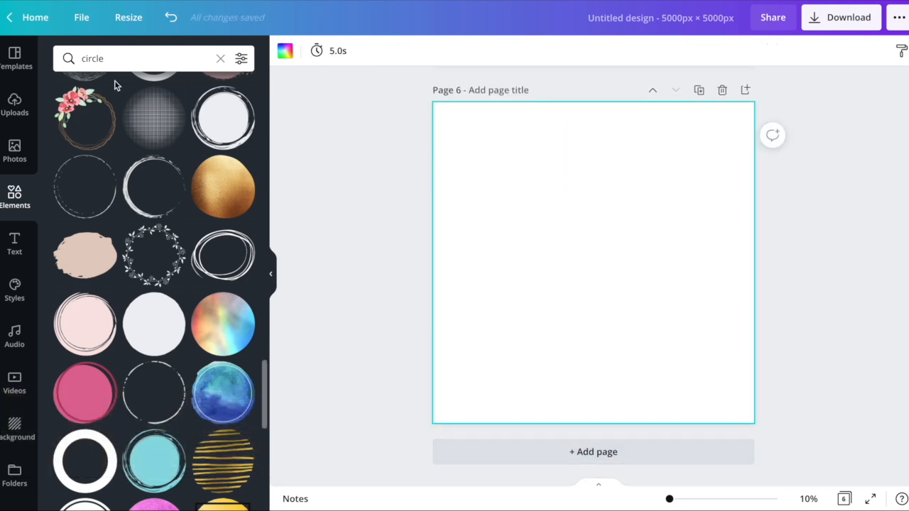
click(99, 58)
double_click(100, 59)
text(shapes)
key(Return)
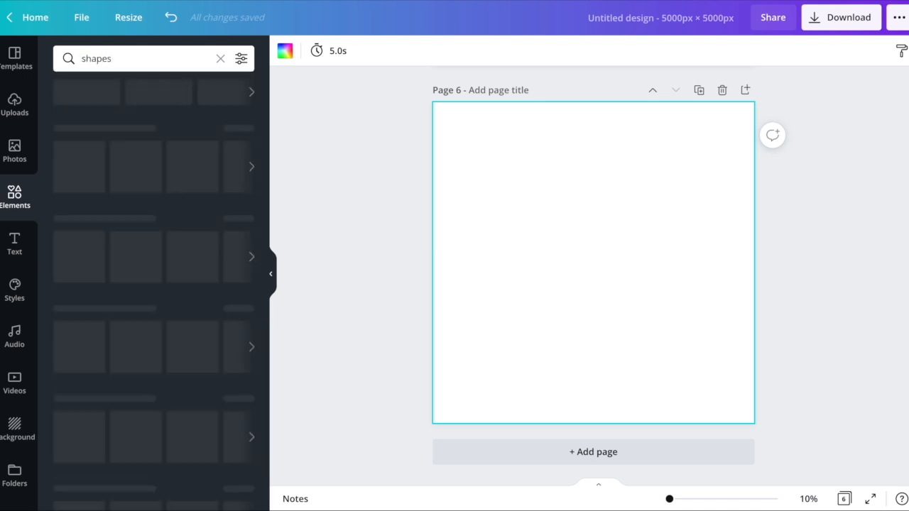
scroll(161, 263, down, 2)
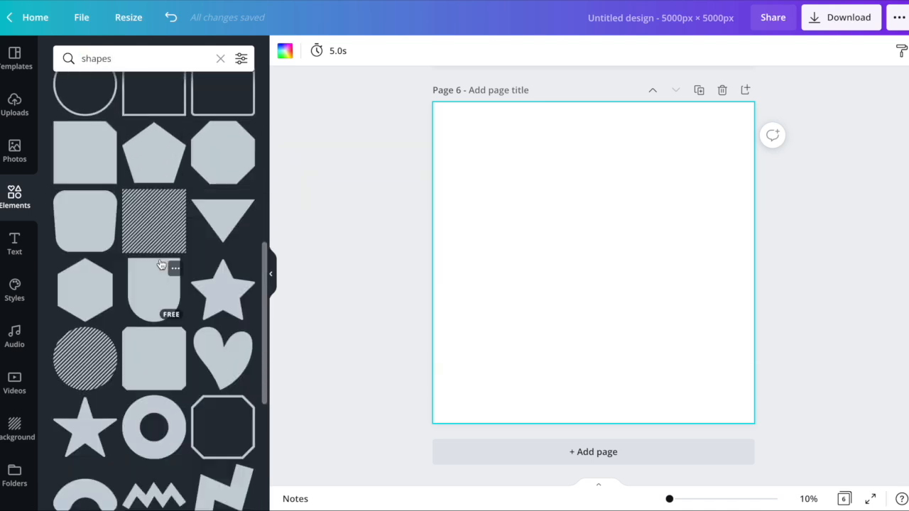
scroll(160, 265, down, 2)
click(154, 203)
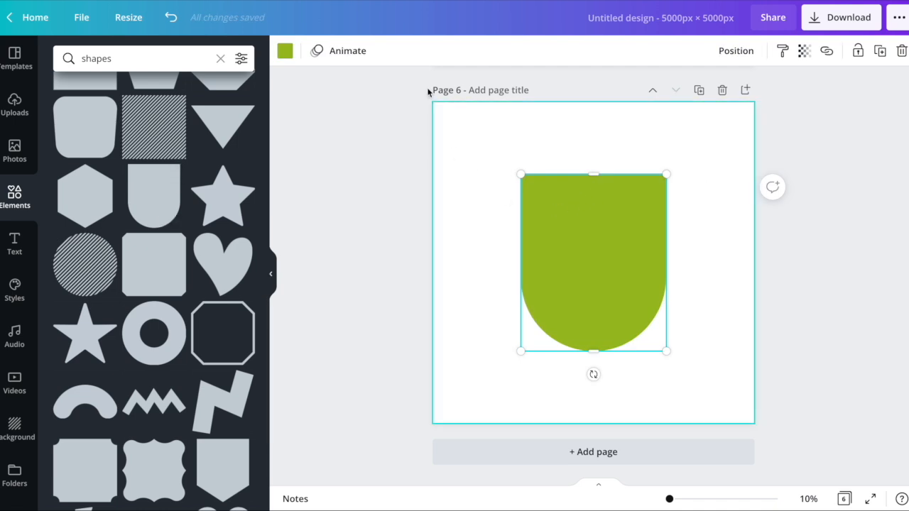
Step: Recolor the round-bottomed shape to a custom light peach, starting from the pale yellow document color
click(285, 51)
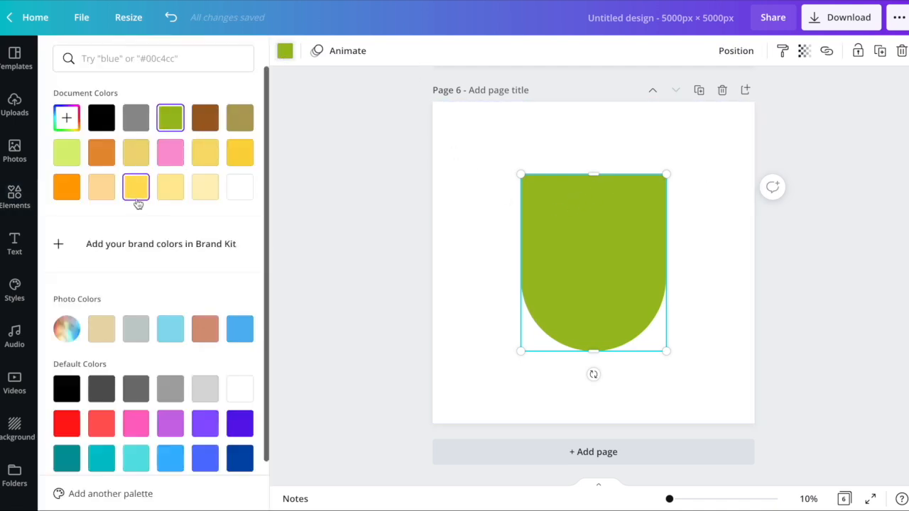
click(206, 189)
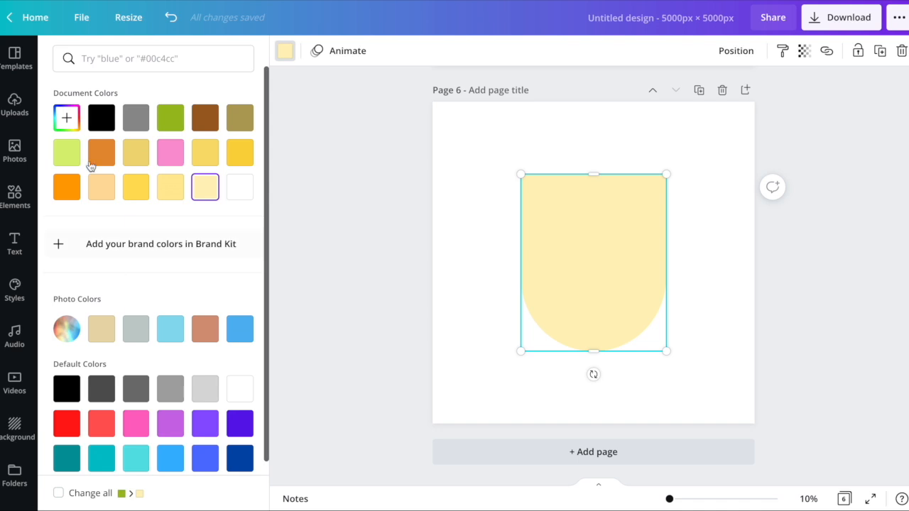
click(68, 118)
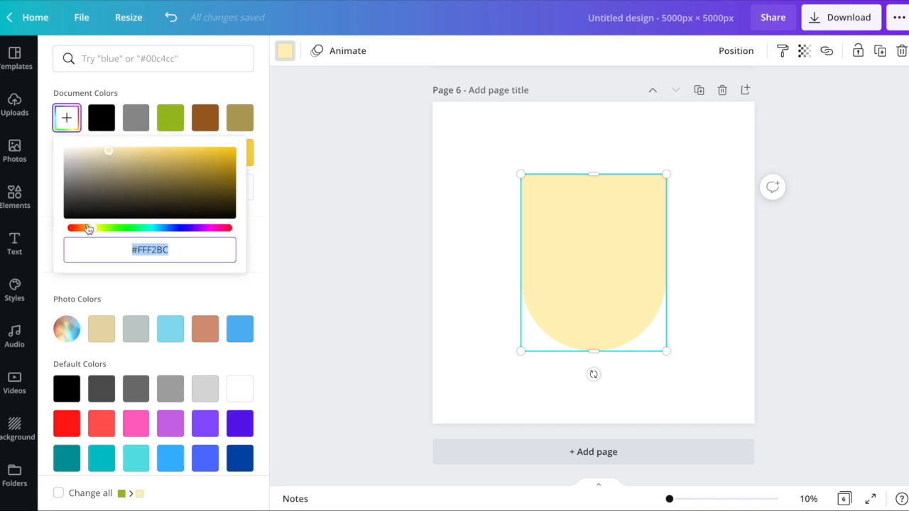
drag(88, 229, 82, 229)
click(487, 266)
Step: Move the peach shape down the page and lower its flat top edge to make it shorter
drag(623, 259, 623, 282)
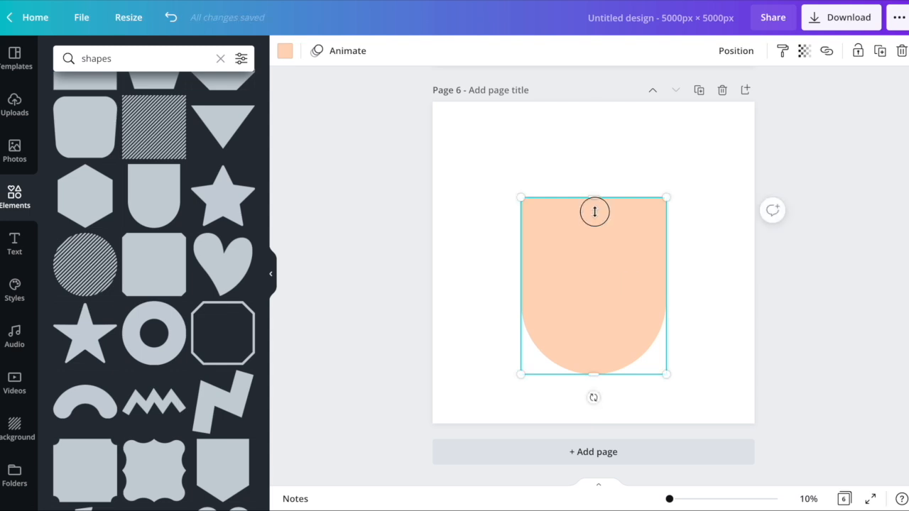
drag(595, 204, 597, 235)
click(592, 193)
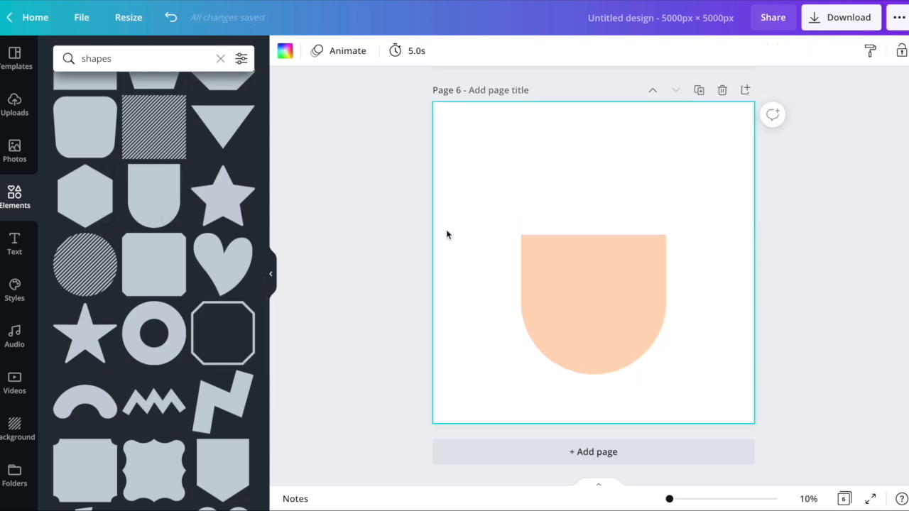
Step: Copy the owl's eyes and pupils from page 2 and paste them onto the peach face on page 6
scroll(447, 235, up, 20)
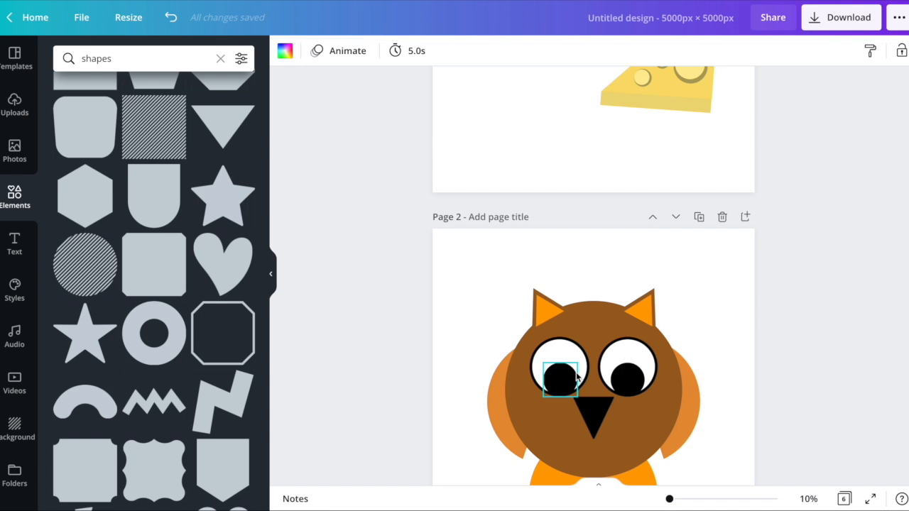
click(571, 354)
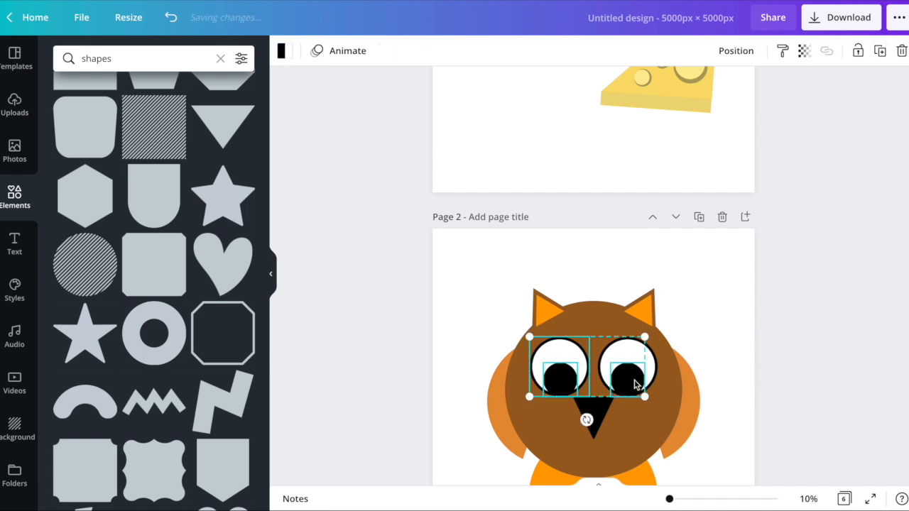
scroll(629, 355, down, 20)
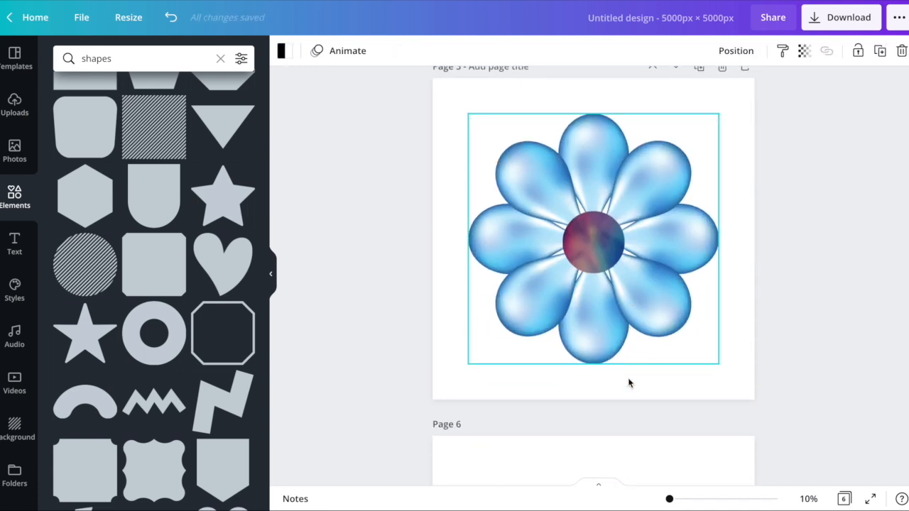
key(ctrl+v)
click(698, 315)
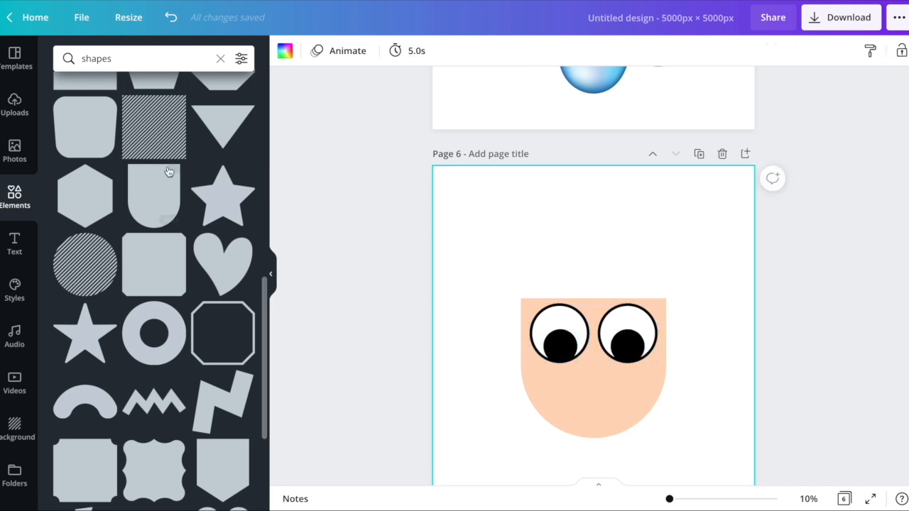
scroll(190, 273, down, 3)
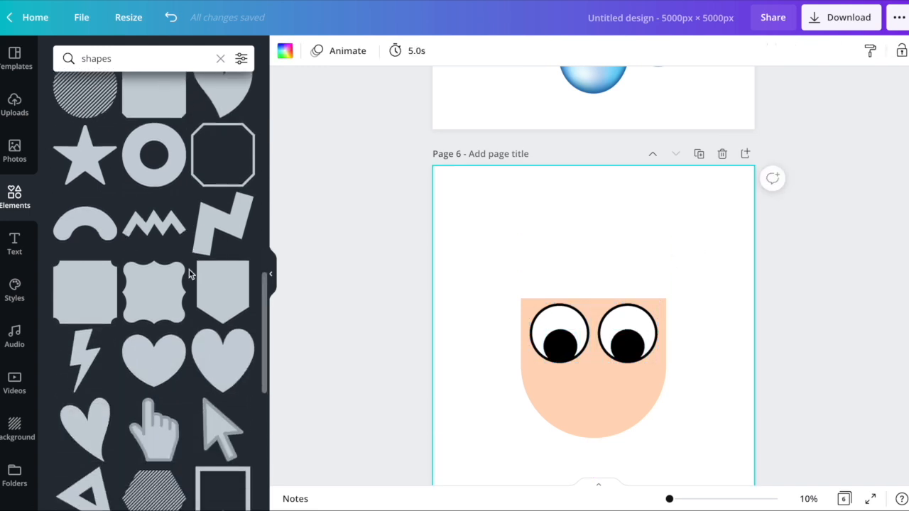
click(211, 233)
drag(507, 239, 591, 377)
key(Delete)
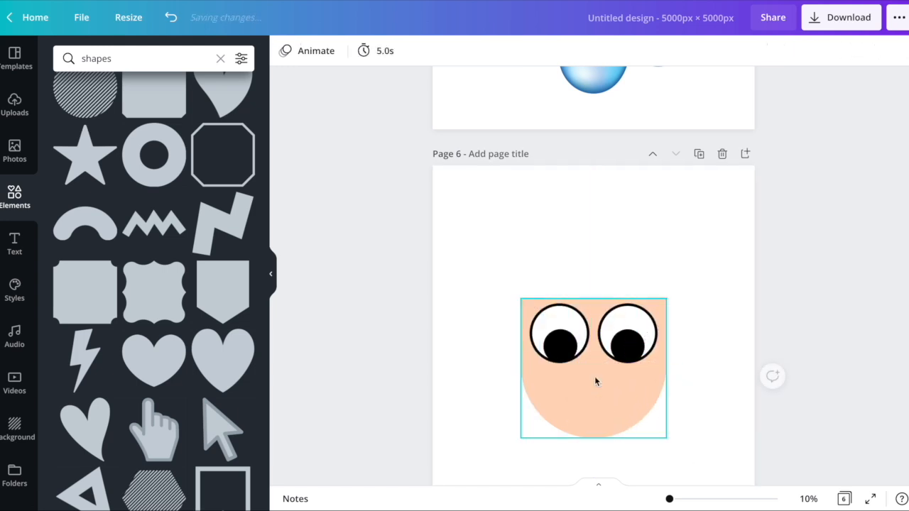
Step: Add a small upside-down brown heart as the nose, centered just below the eyes on the peach face
click(230, 362)
drag(594, 439, 595, 111)
drag(509, 240, 595, 379)
click(736, 414)
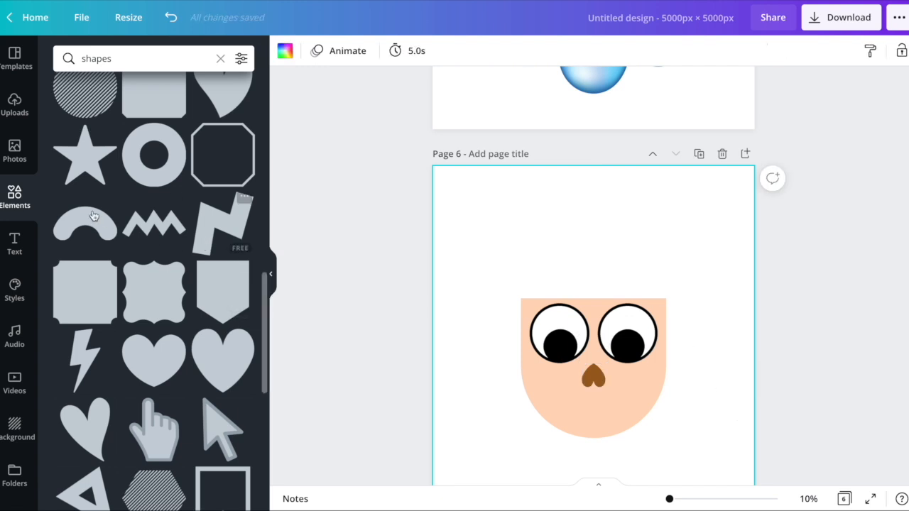
click(84, 222)
drag(649, 377, 597, 239)
key(Delete)
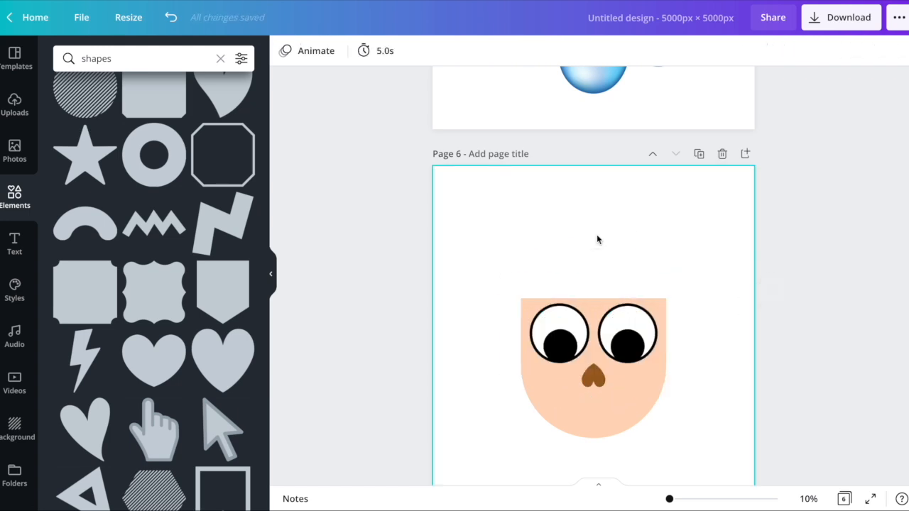
Step: Search the elements for "mouth" and look through the results for one that suits the face
scroll(210, 206, down, 4)
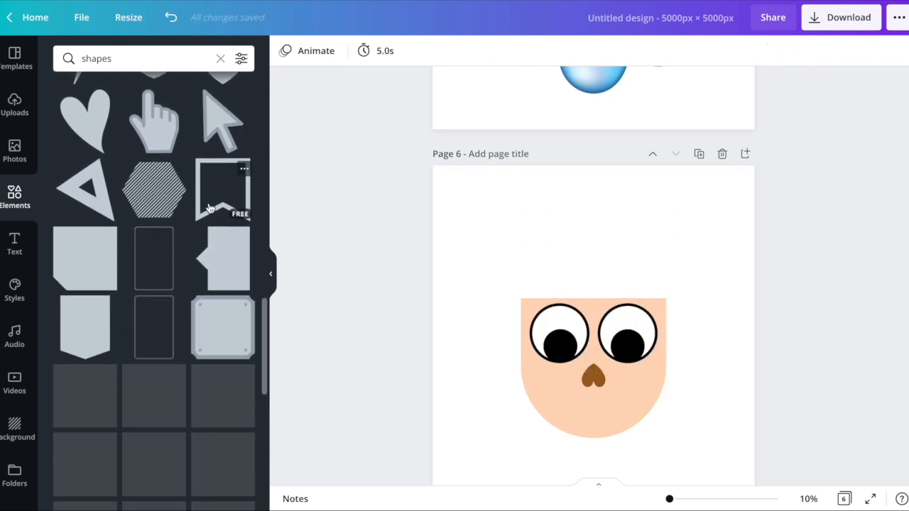
scroll(209, 206, up, 4)
click(118, 63)
text(mouth)
key(Return)
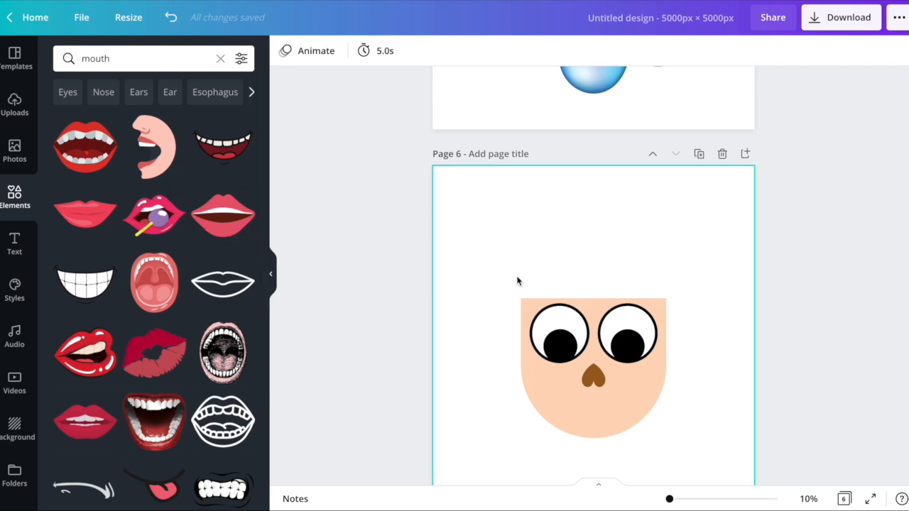
scroll(167, 265, down, 2)
scroll(167, 265, down, 2)
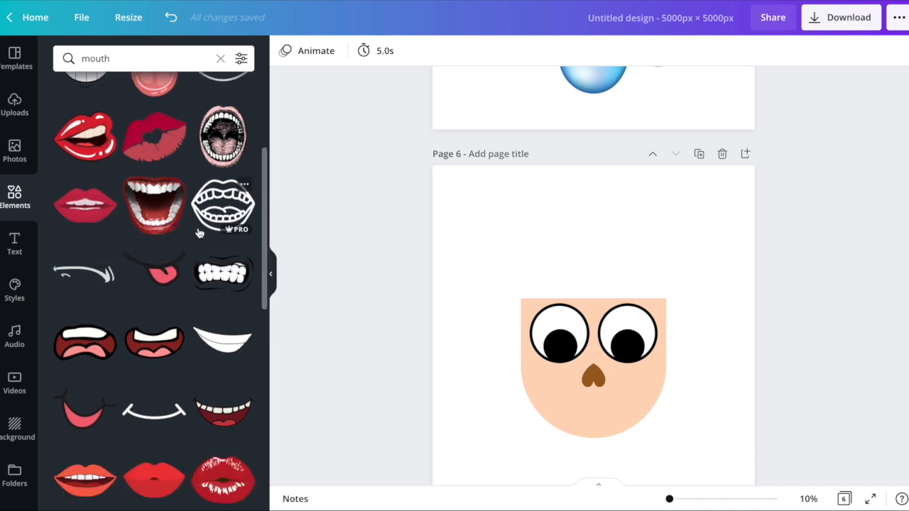
scroll(199, 233, down, 2)
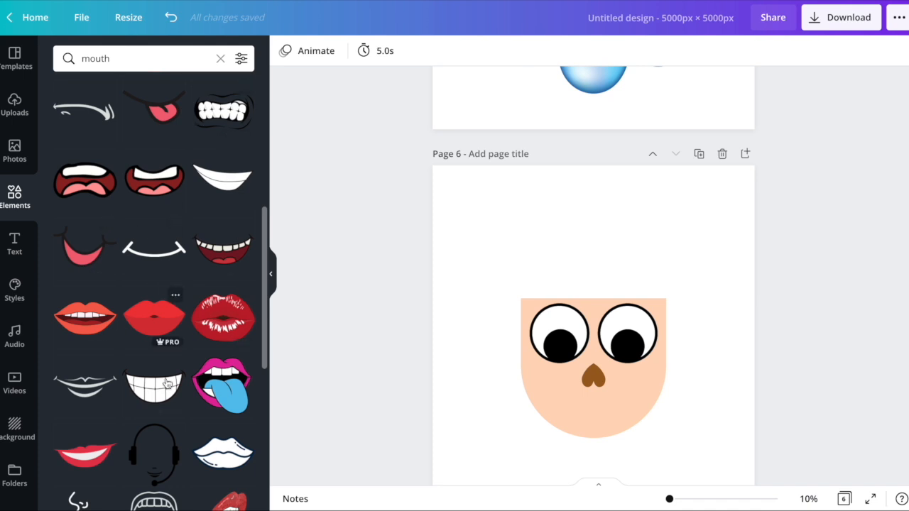
scroll(162, 310, up, 5)
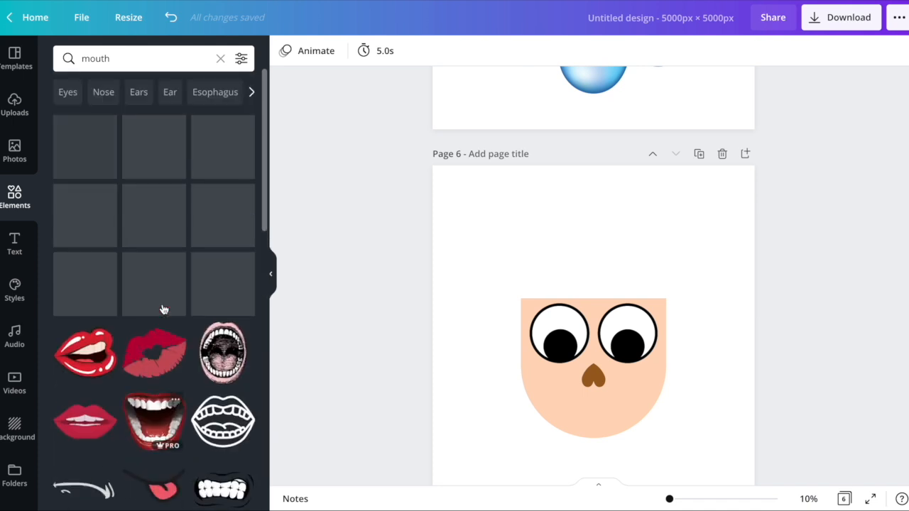
Step: Search the elements for "curve" and add the tan wavy-topped hill shape to the face on page 6
click(107, 60)
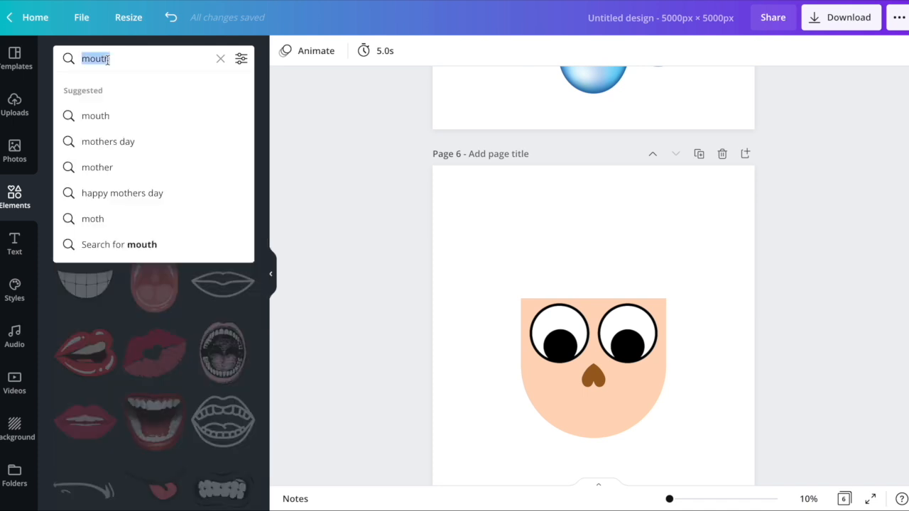
text(curve)
key(Return)
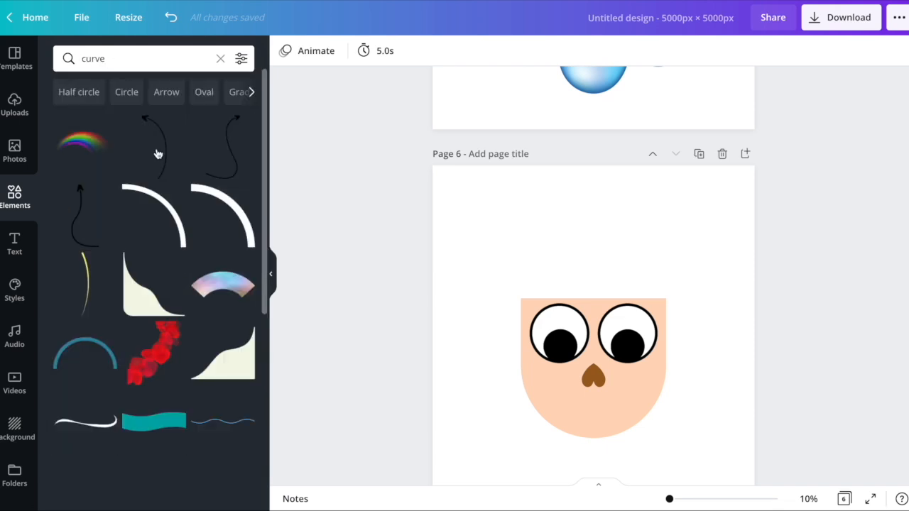
scroll(173, 284, down, 10)
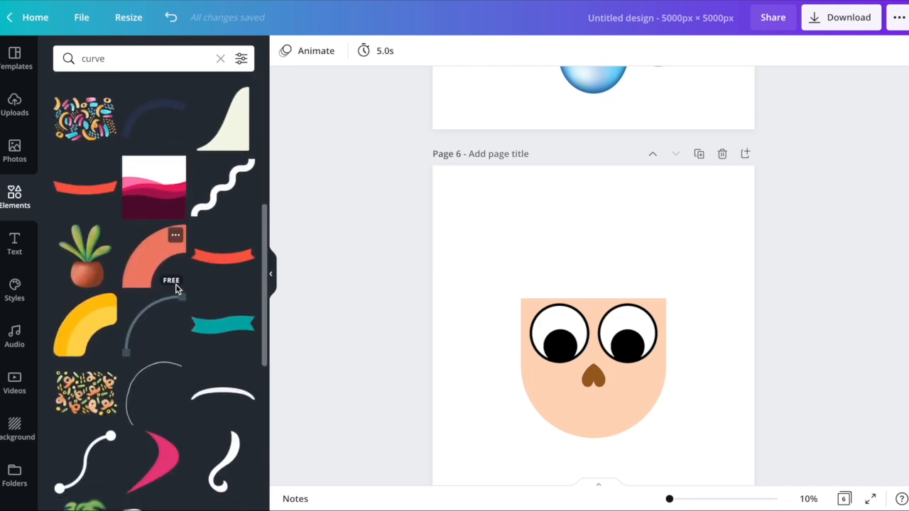
scroll(175, 288, down, 5)
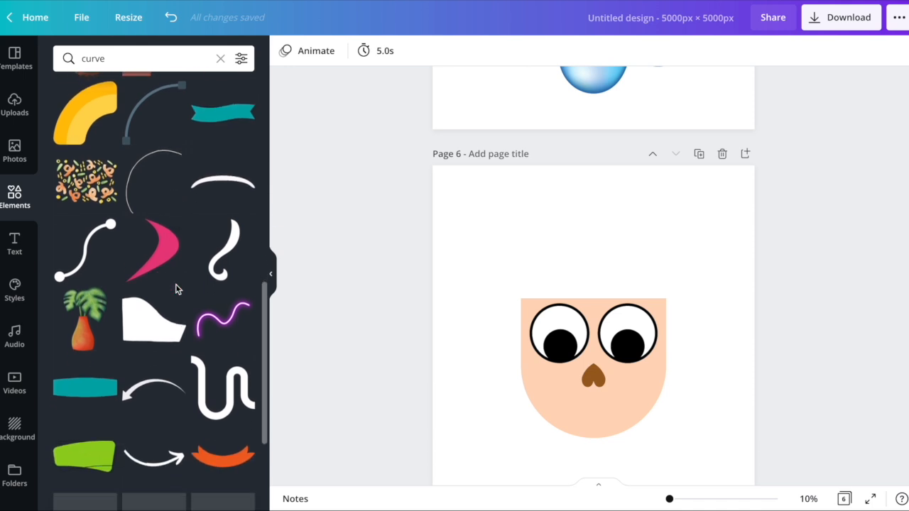
scroll(178, 289, down, 5)
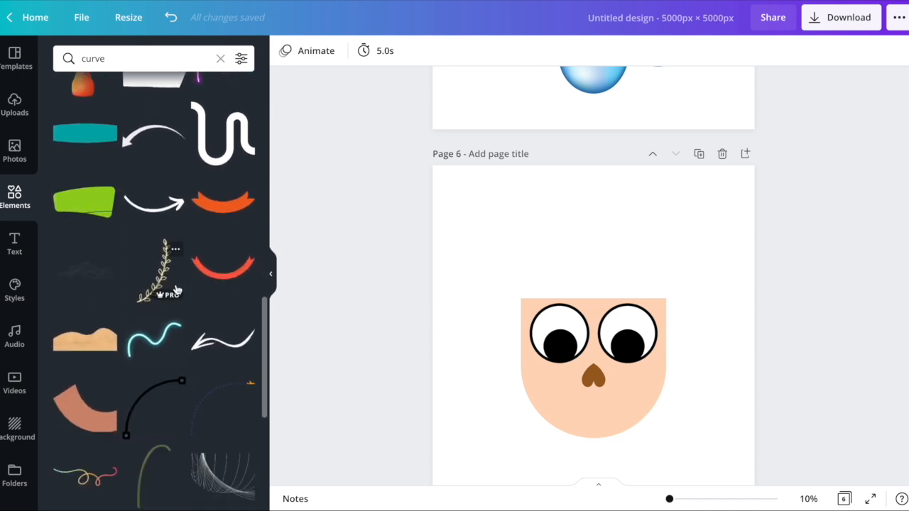
scroll(177, 290, down, 2)
click(98, 207)
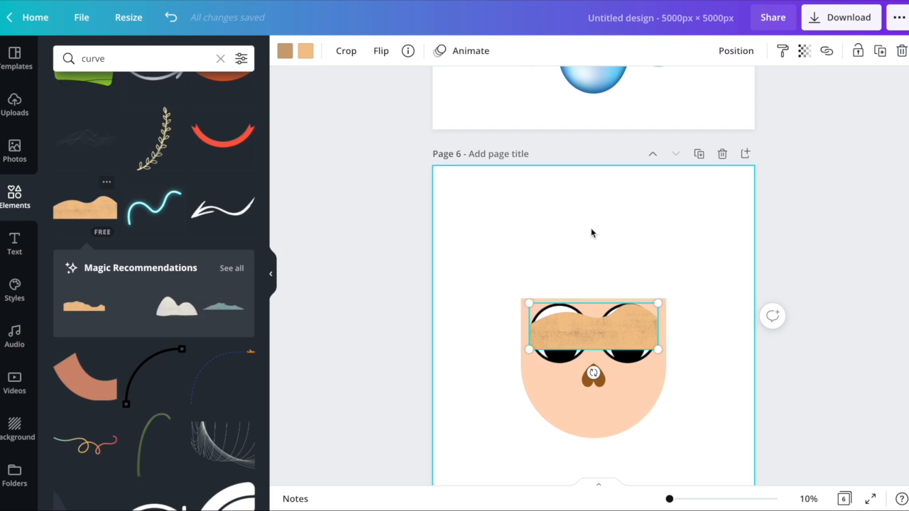
Step: Recolor the wavy shape with the document's pink and a custom dark magenta
click(306, 51)
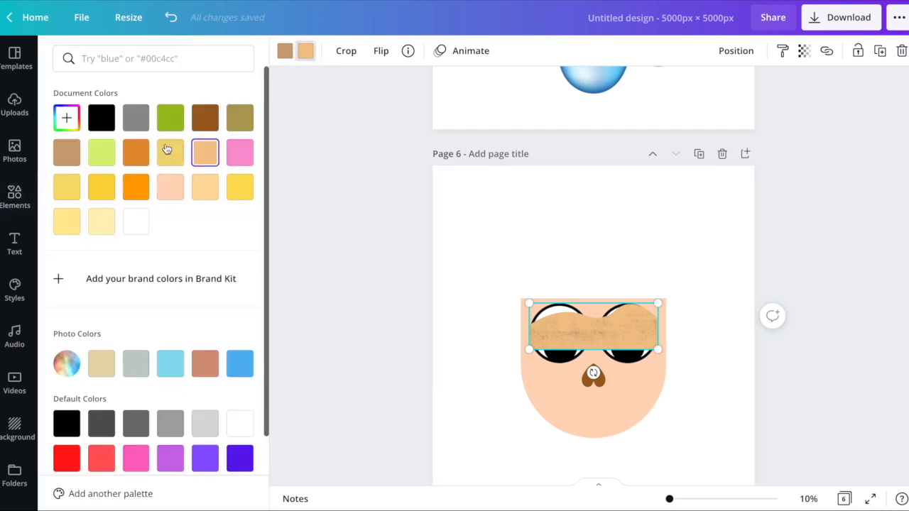
click(240, 152)
click(284, 50)
click(63, 121)
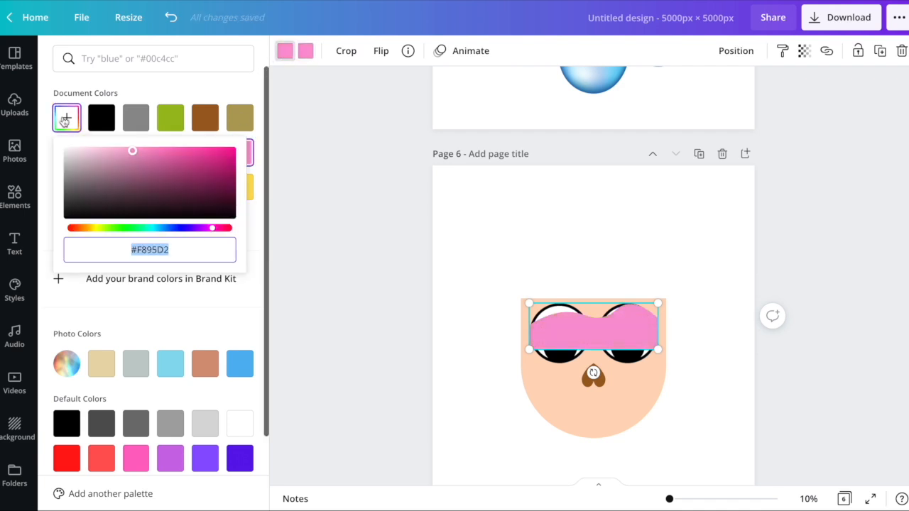
click(194, 176)
click(669, 212)
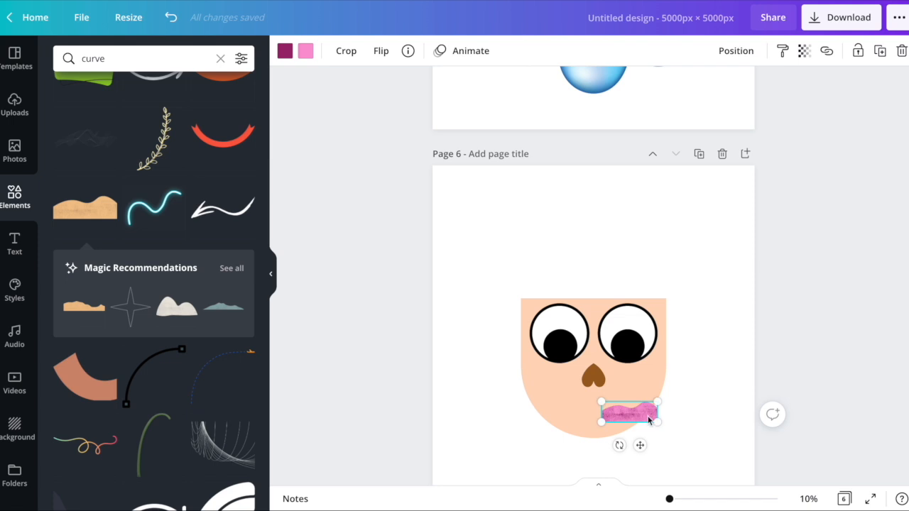
Step: Shrink the pink wavy shape and center it under the nose as the mouth
drag(633, 416, 613, 408)
click(706, 422)
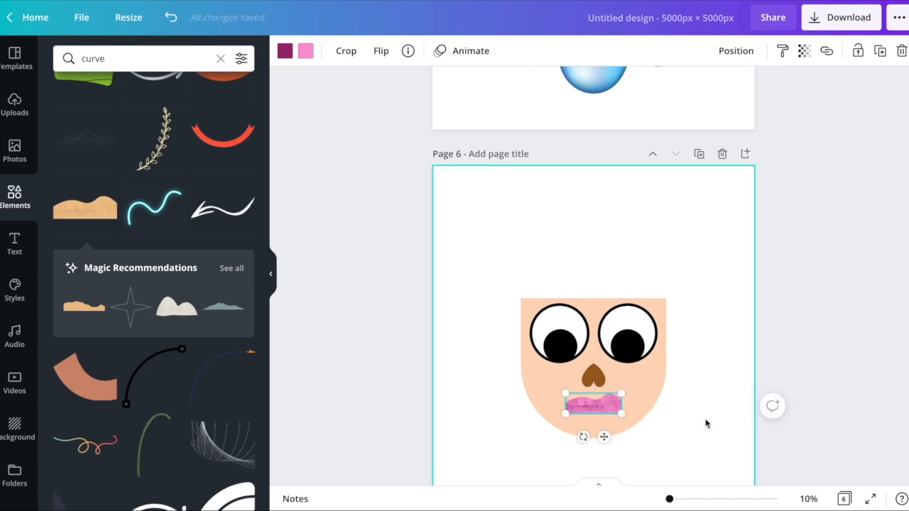
scroll(680, 343, down, 2)
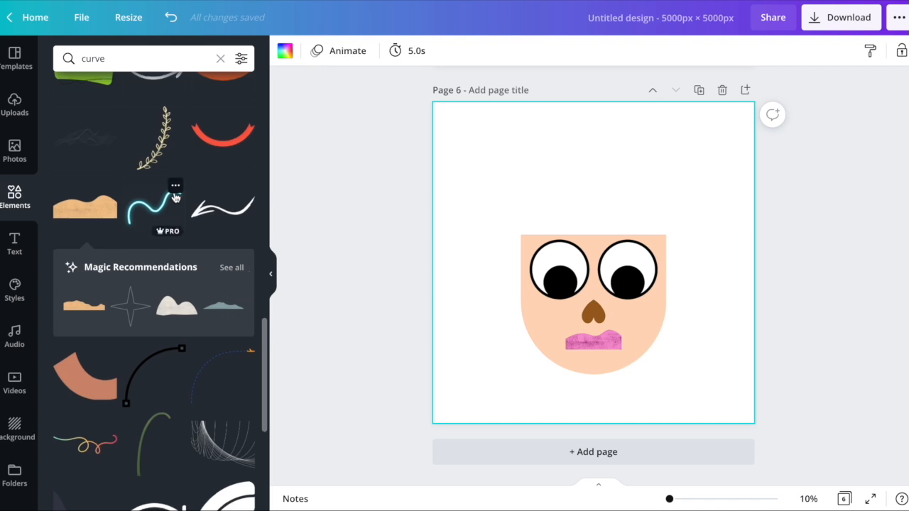
Step: Look through more of the "curve" results for another shape that suits the face
scroll(176, 198, down, 5)
scroll(167, 198, down, 3)
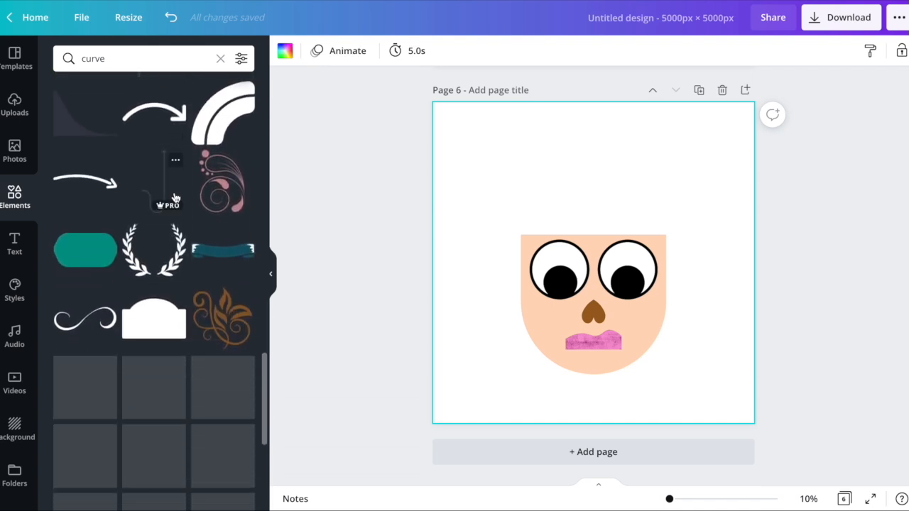
scroll(193, 254, down, 4)
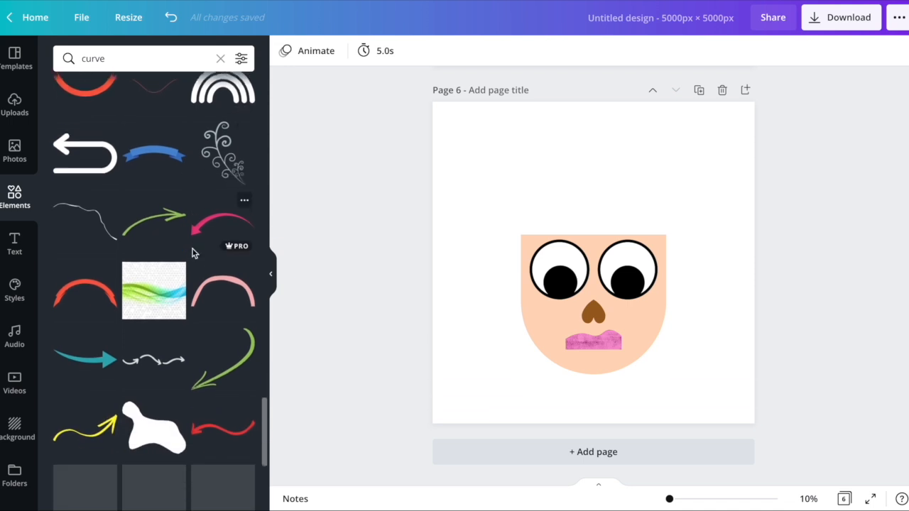
scroll(242, 233, down, 2)
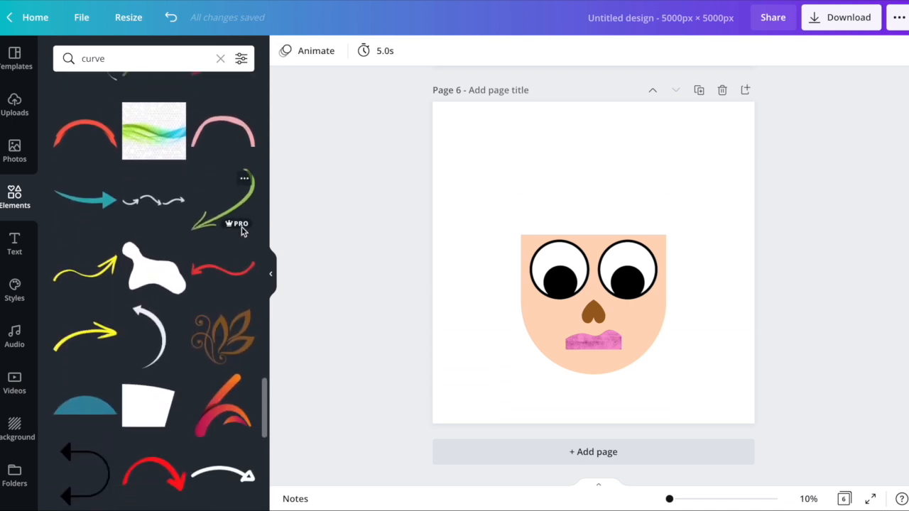
scroll(170, 331, down, 4)
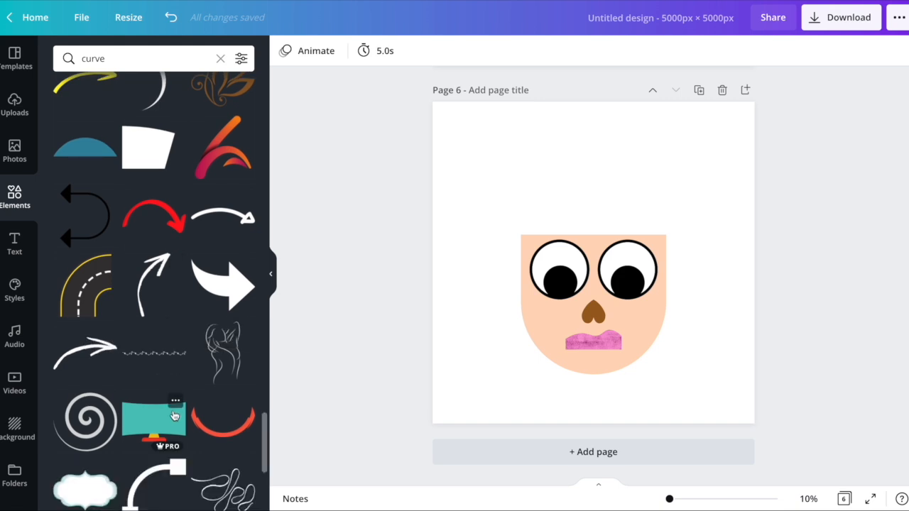
scroll(171, 331, down, 5)
scroll(163, 287, down, 7)
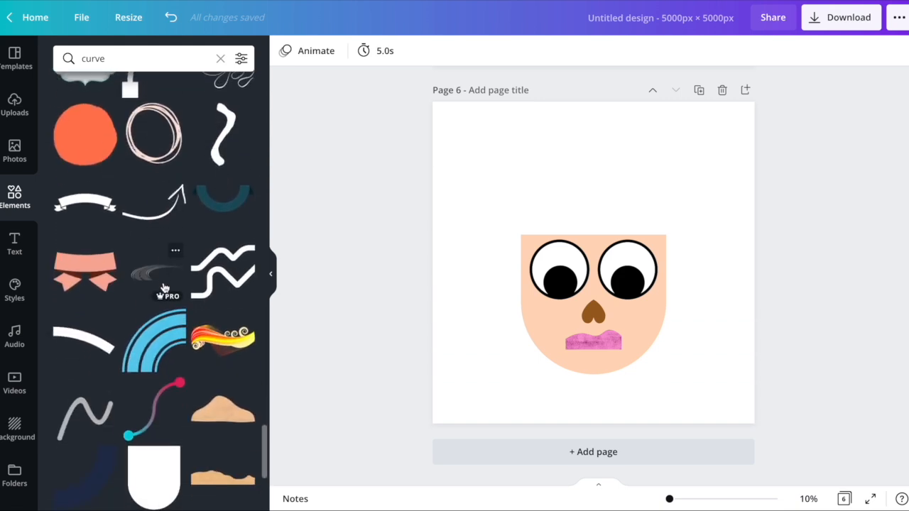
scroll(164, 286, down, 3)
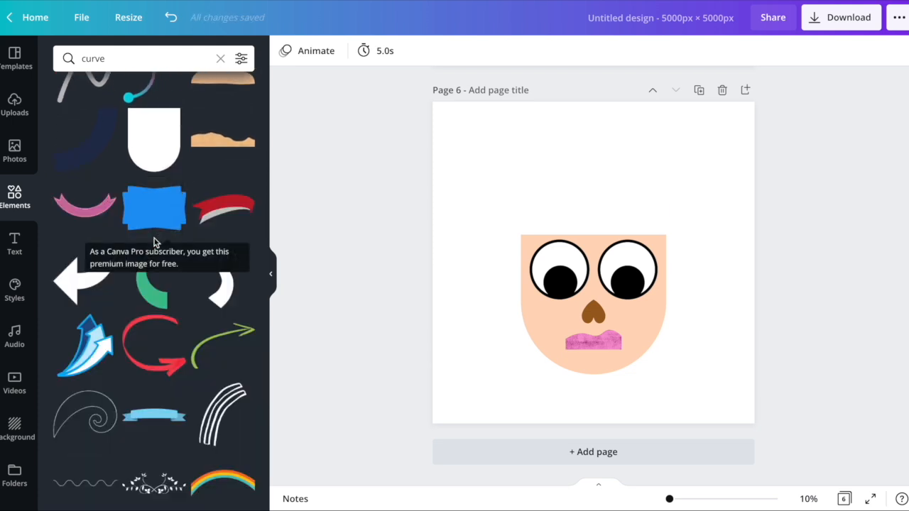
scroll(208, 334, down, 3)
scroll(208, 334, down, 6)
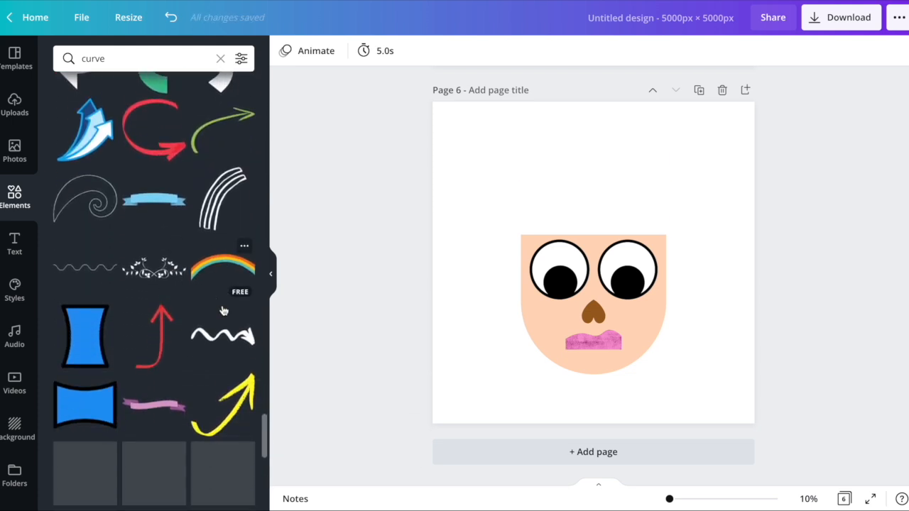
scroll(210, 186, down, 6)
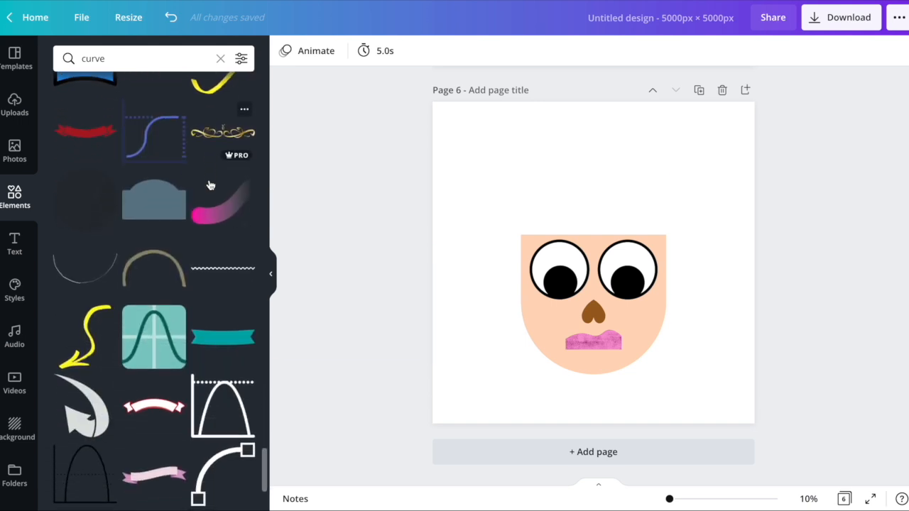
scroll(210, 186, down, 5)
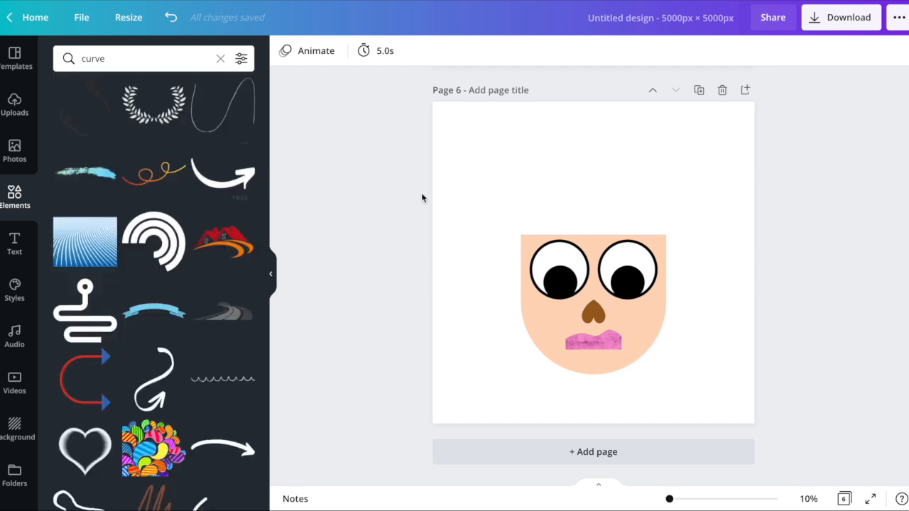
click(593, 342)
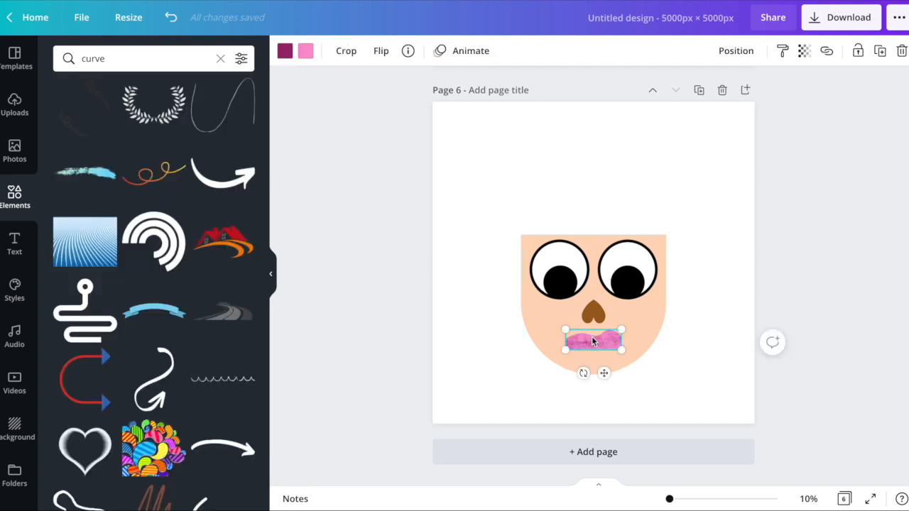
click(497, 316)
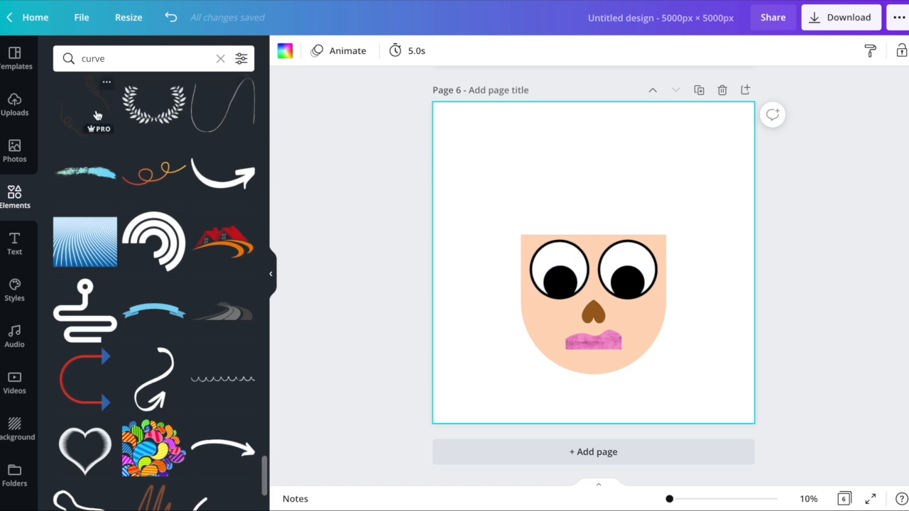
Step: Search the elements for "shape", add the wavy-edged circle, and enlarge and center it over the face as hair
double_click(98, 60)
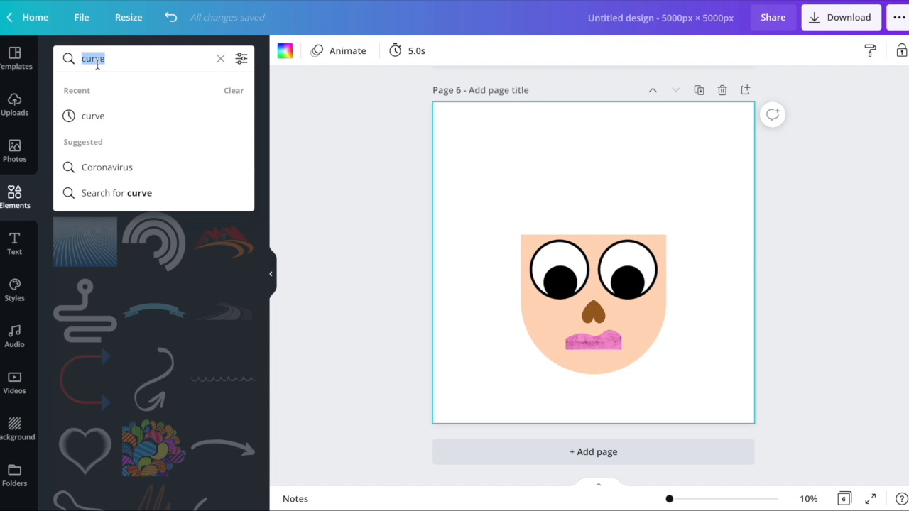
text(shape)
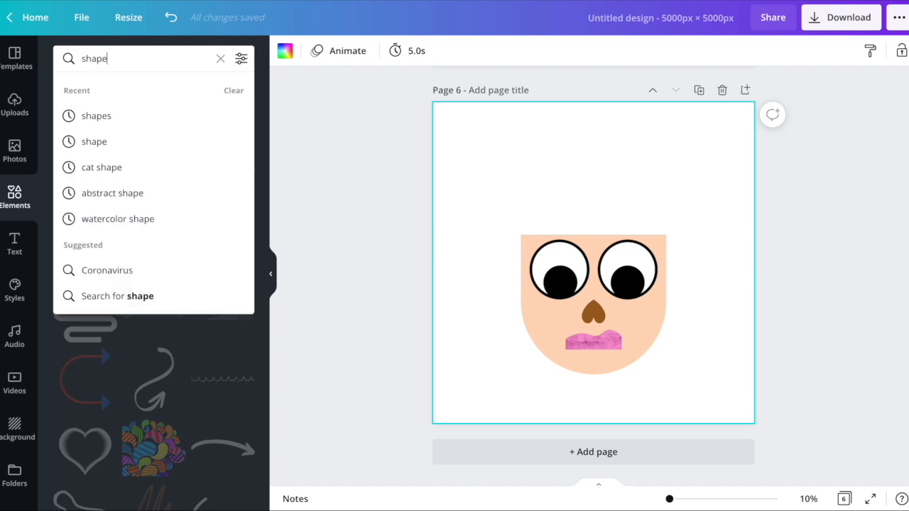
key(Return)
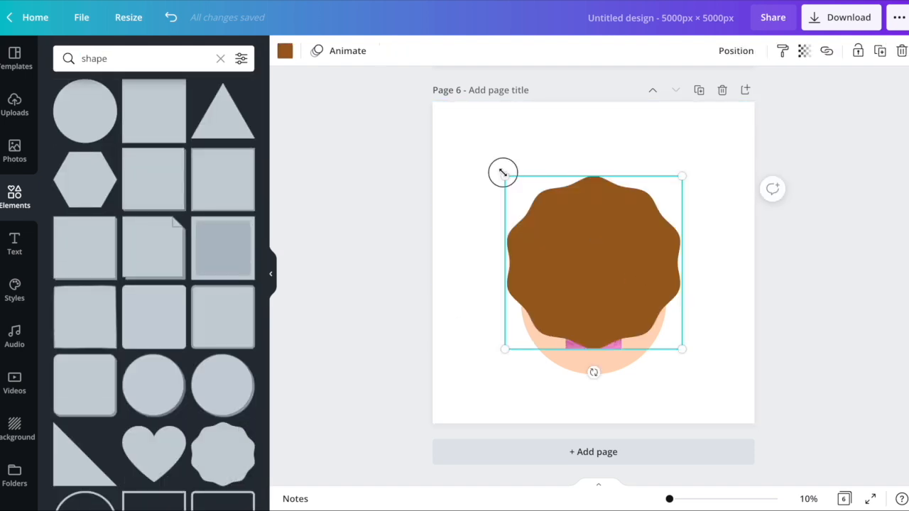
drag(503, 173, 418, 110)
drag(562, 228, 584, 248)
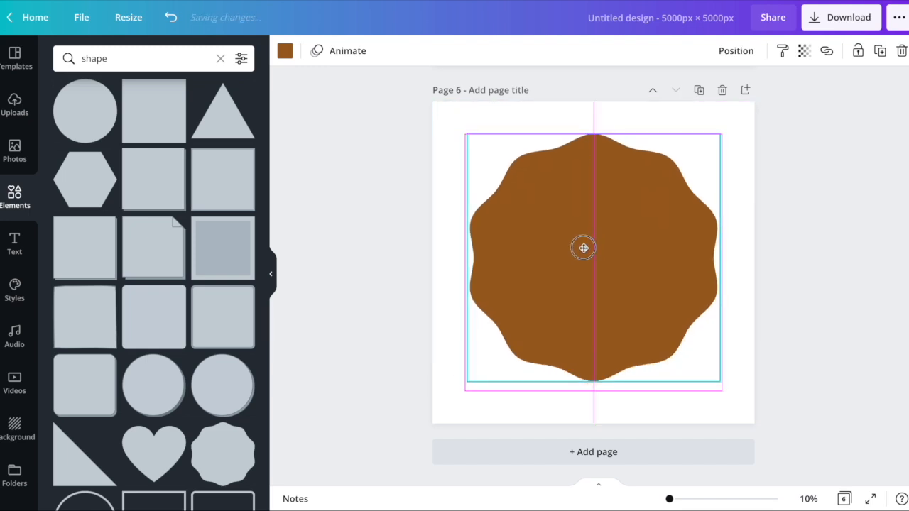
Step: Color the wavy-edged circle black, send it behind the face, and move it down slightly
click(285, 51)
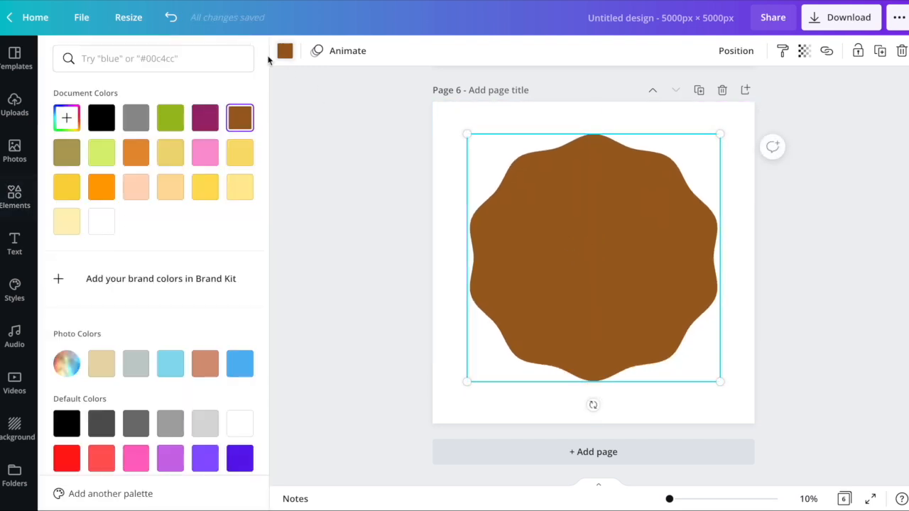
click(102, 118)
click(736, 50)
click(715, 116)
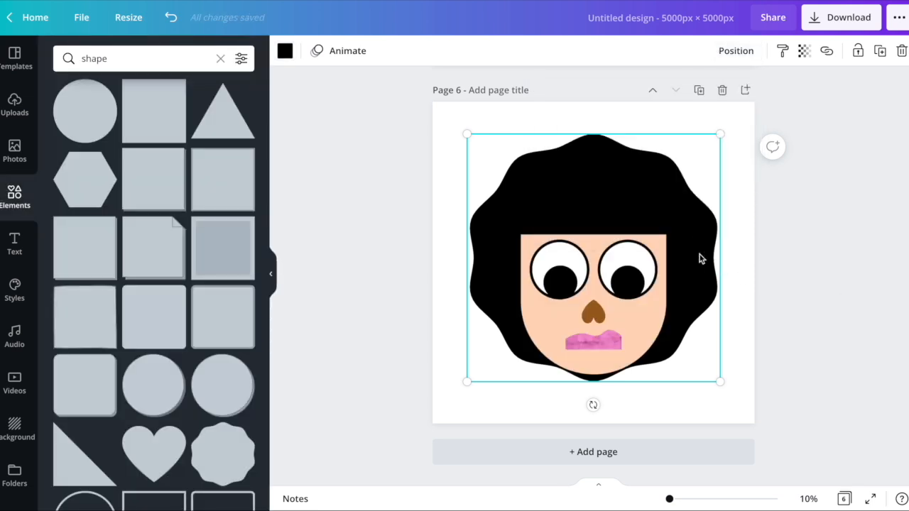
drag(700, 258, 699, 263)
Step: Change the upside-down heart nose to black
click(598, 313)
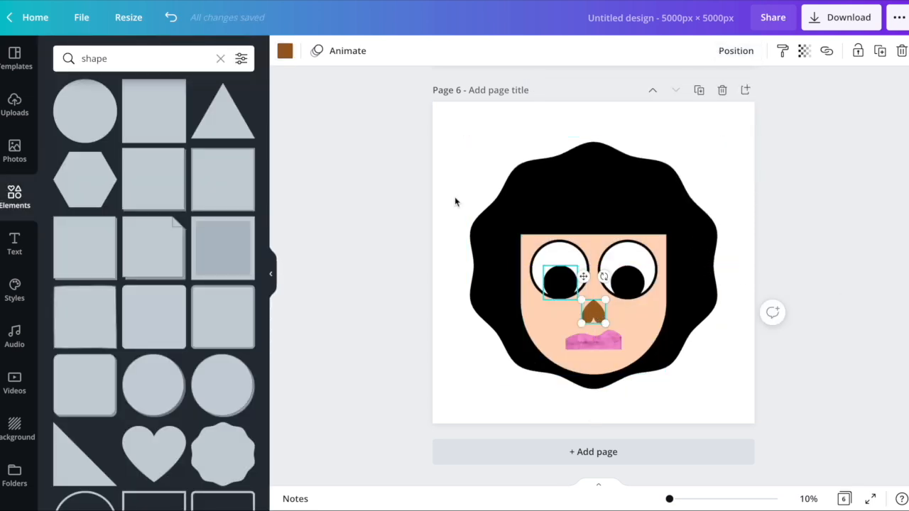
click(285, 51)
click(99, 116)
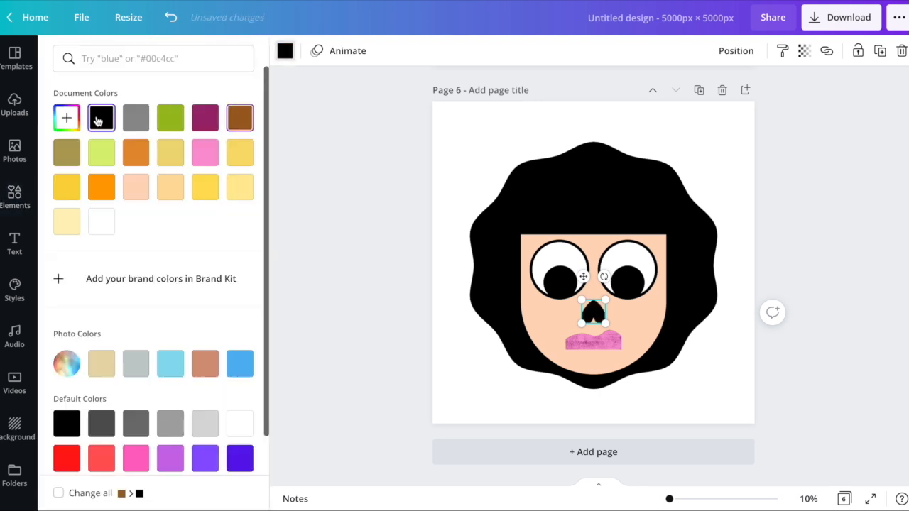
click(357, 203)
click(357, 203)
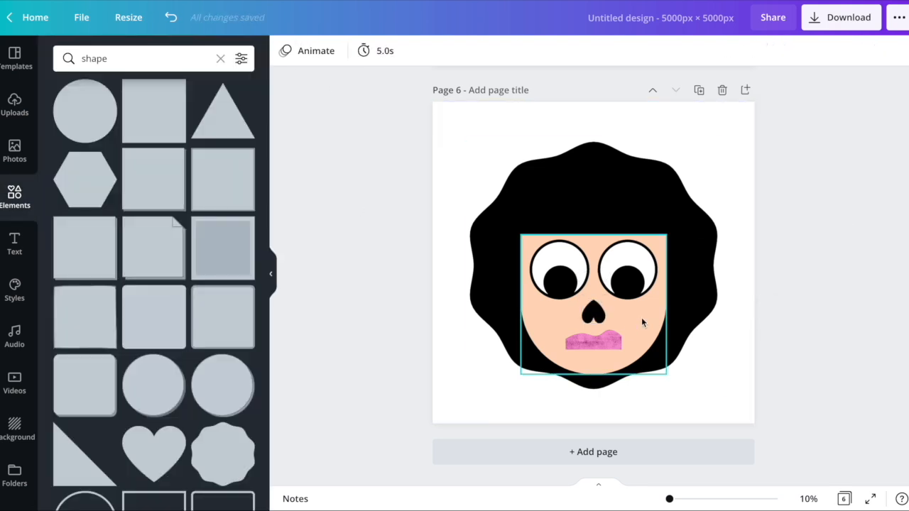
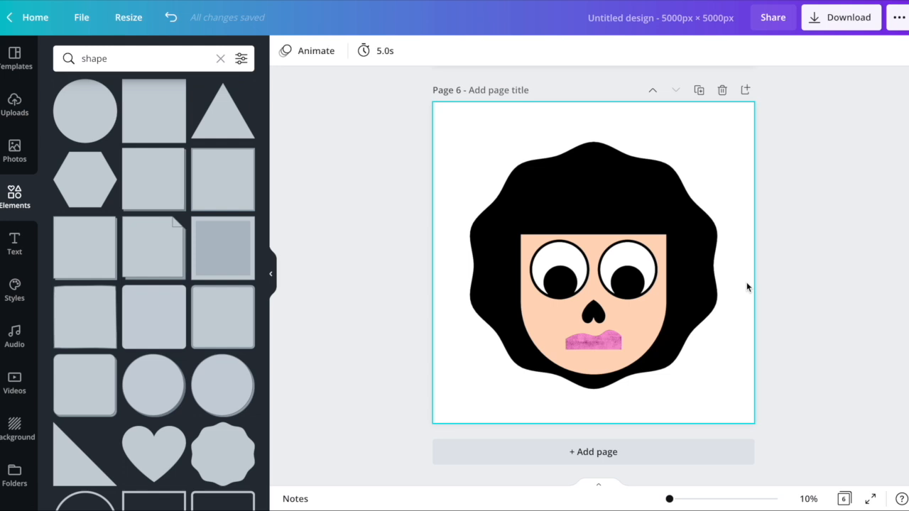
Step: Add a square, narrow it into a neck centered below the chin, and color it the same peach as the face
scroll(172, 266, down, 2)
scroll(174, 269, up, 2)
click(154, 114)
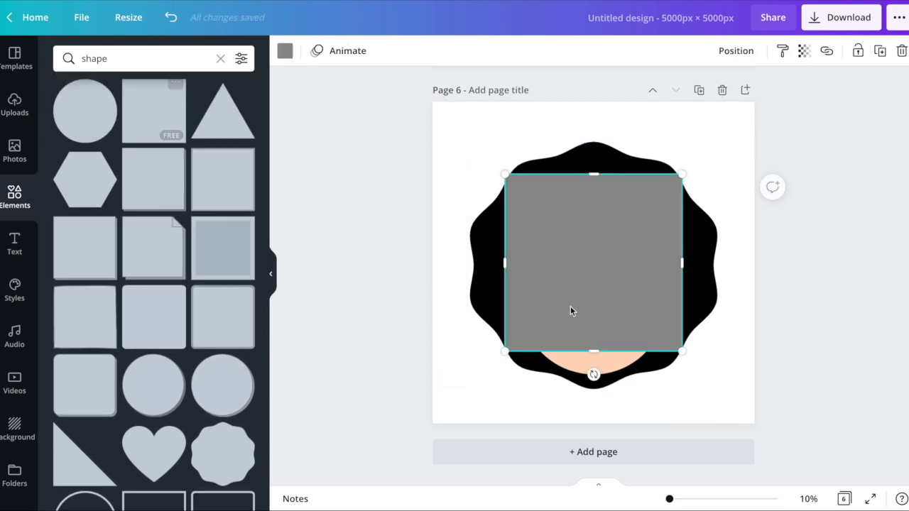
drag(504, 261, 584, 446)
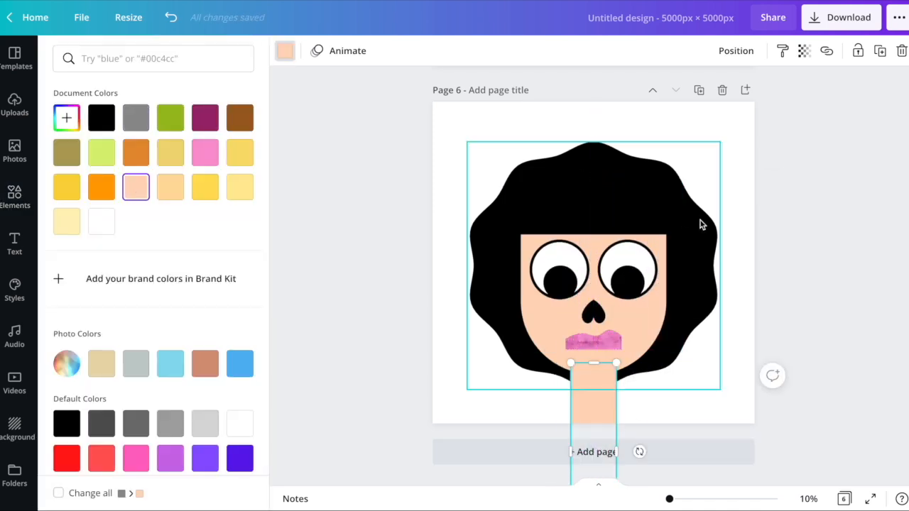
click(700, 220)
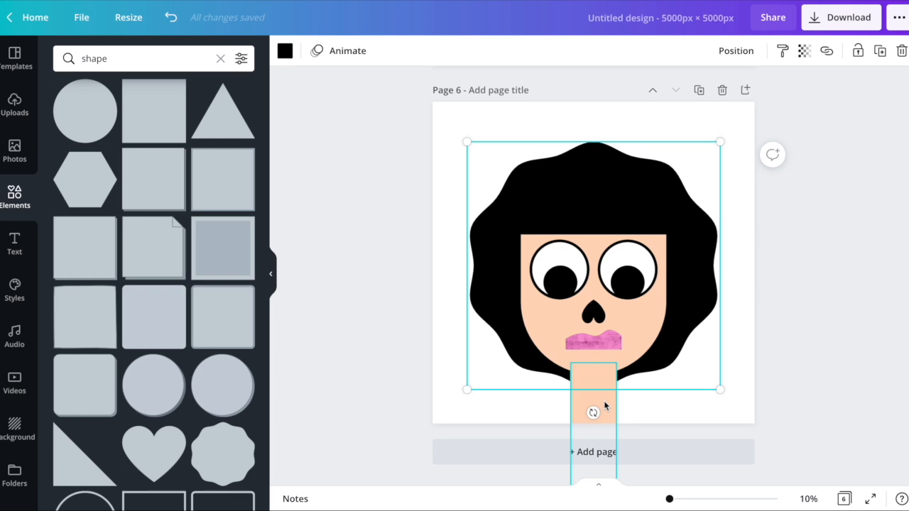
Step: Narrow the neck slightly and center it under the chin
click(604, 401)
drag(609, 405, 609, 405)
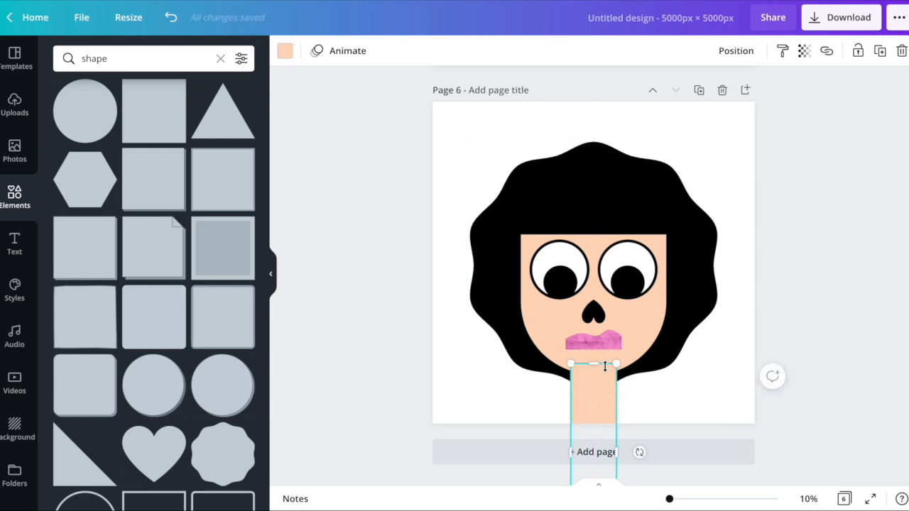
mouse_move(597, 363)
mouse_down()
mouse_move(594, 341)
mouse_move(611, 374)
mouse_up()
drag(595, 405, 598, 393)
click(826, 307)
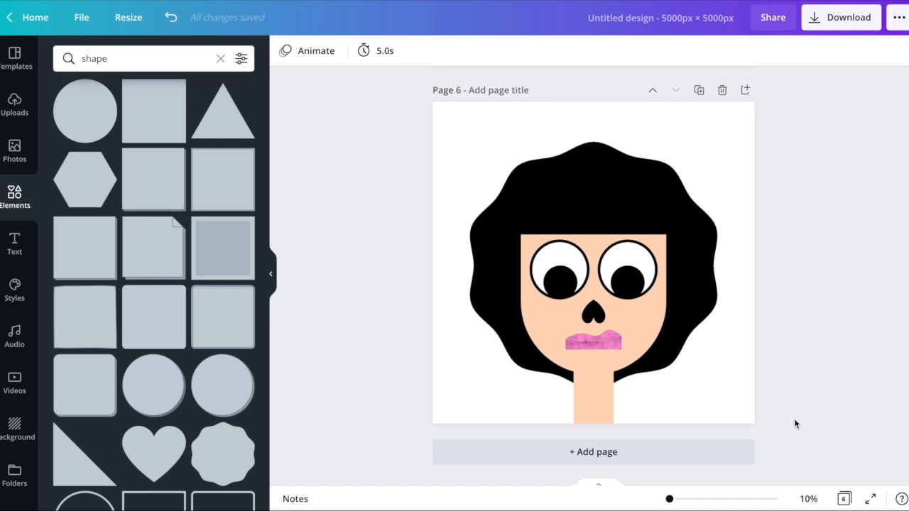
Step: Select the whole figure and move it up on the page
drag(790, 410, 469, 243)
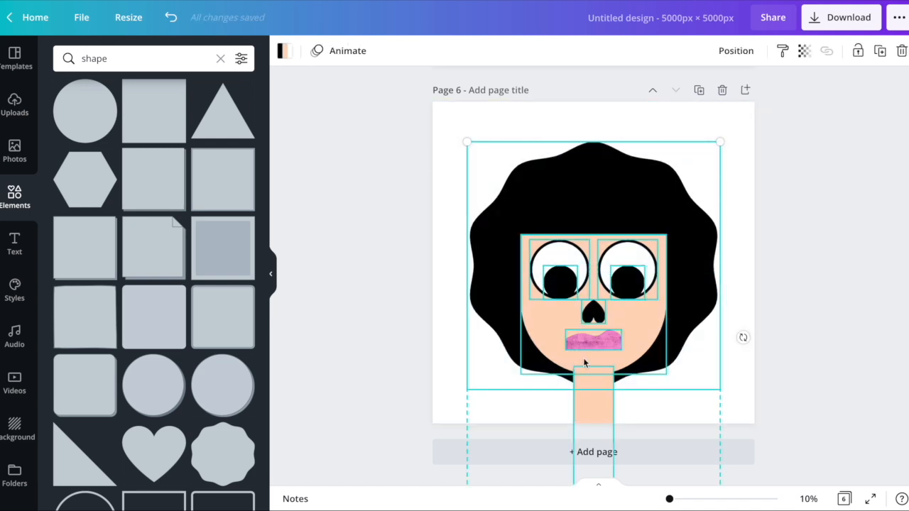
drag(605, 407, 603, 383)
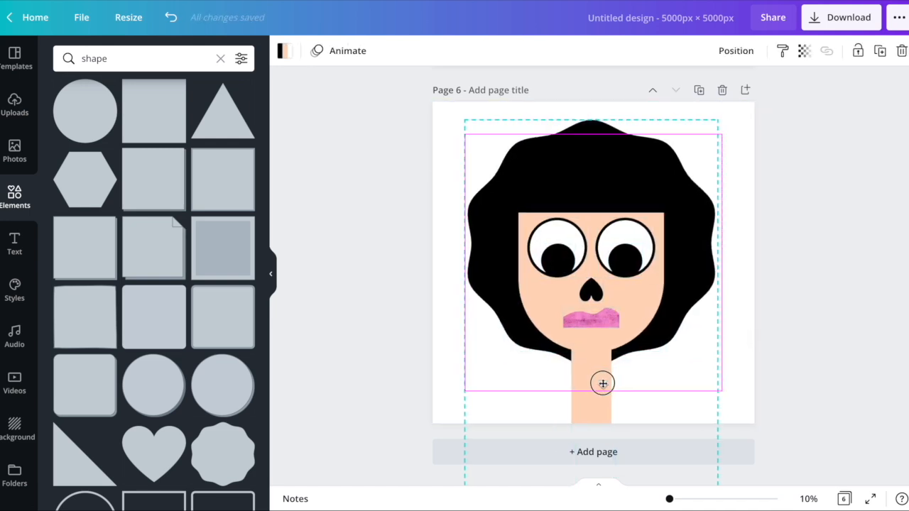
click(803, 321)
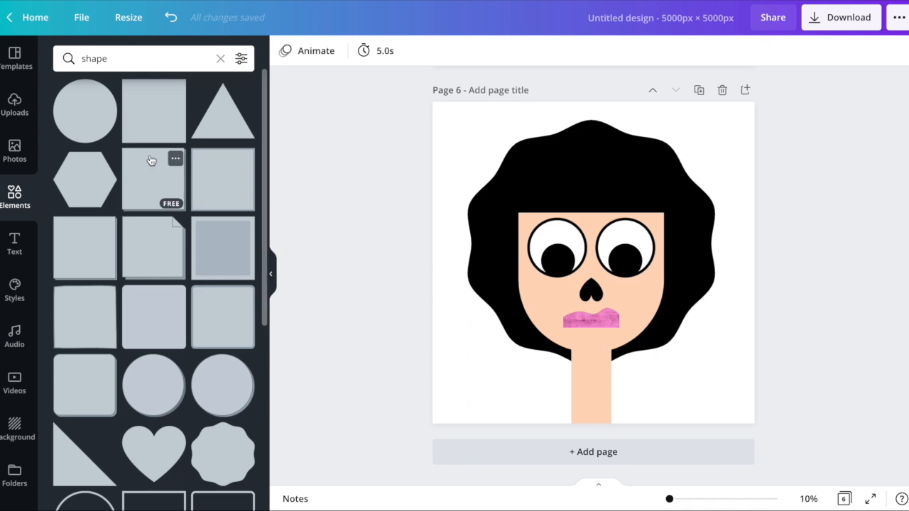
Step: Add a heart, color it the same peach as the neck, and size it to the face's width as shoulders below the neck
scroll(151, 161, down, 3)
click(160, 241)
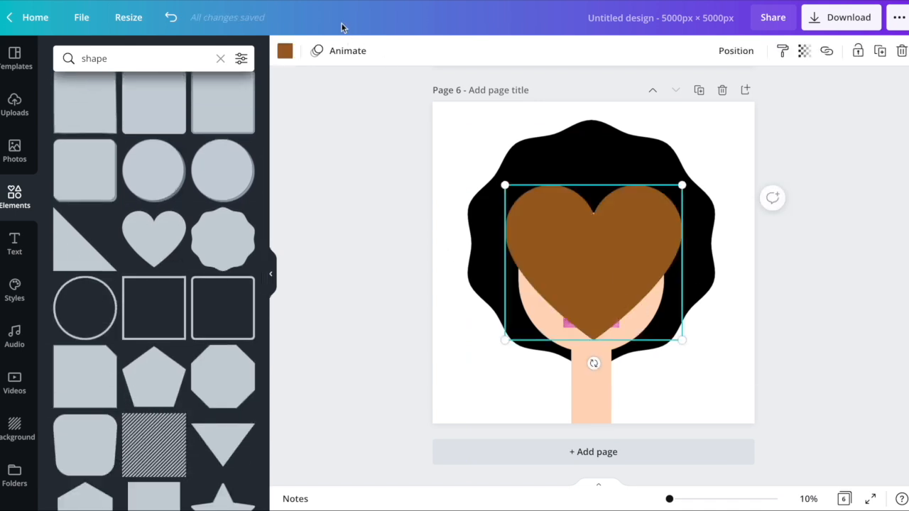
click(282, 51)
click(133, 196)
drag(652, 239, 640, 429)
drag(503, 368, 534, 395)
drag(634, 410, 622, 383)
click(702, 381)
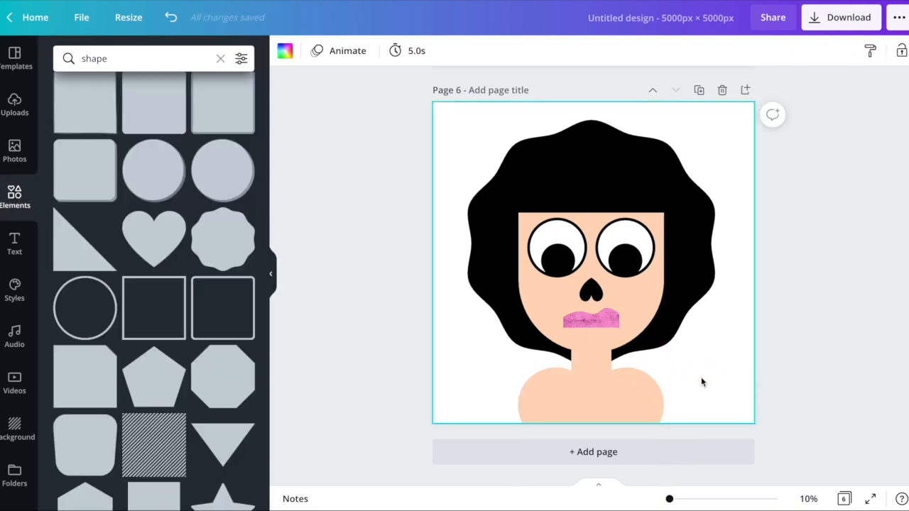
Step: Add a right triangle, rotate it so its long edge faces up, and place it over the shoulders as a top
scroll(168, 212, up, 1)
scroll(168, 211, down, 2)
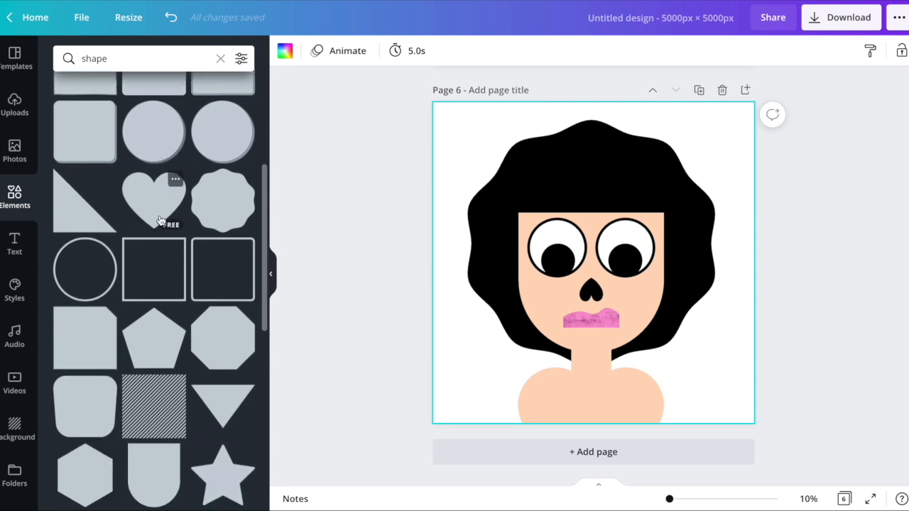
click(76, 212)
drag(610, 376, 683, 345)
drag(716, 262, 643, 406)
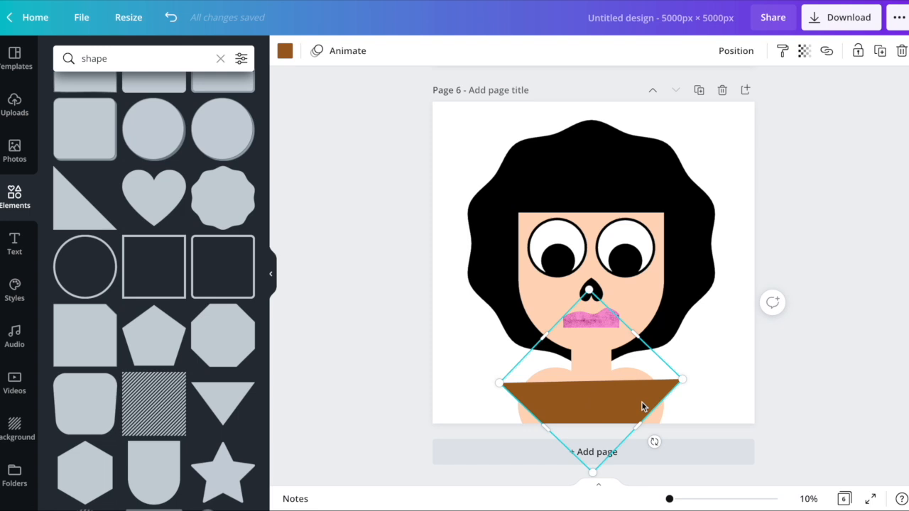
click(698, 421)
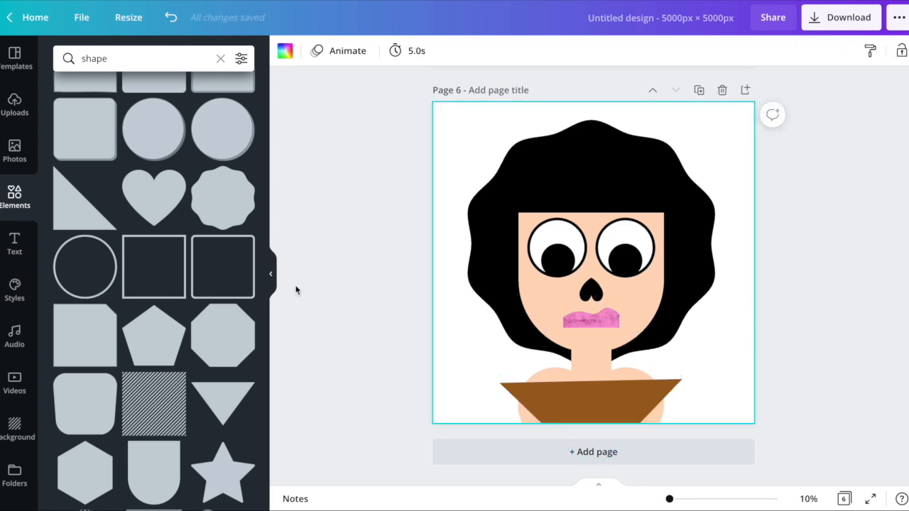
scroll(147, 258, up, 2)
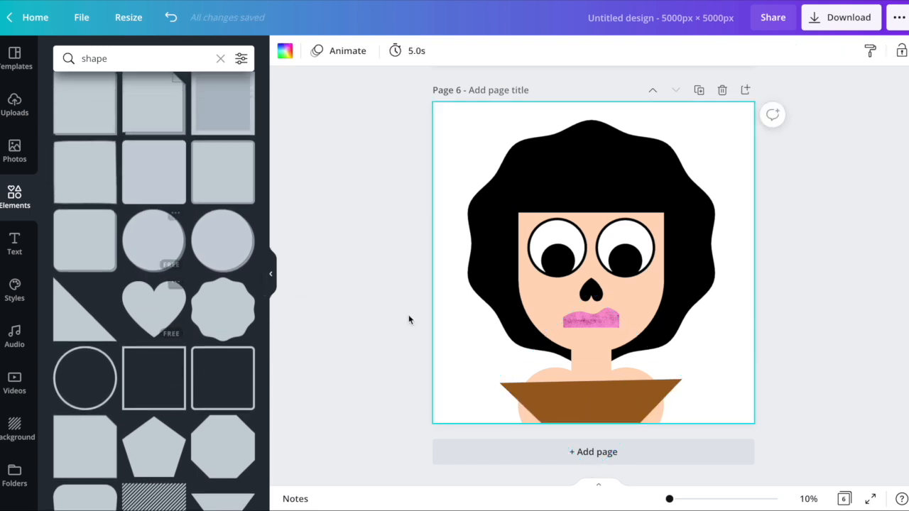
click(596, 360)
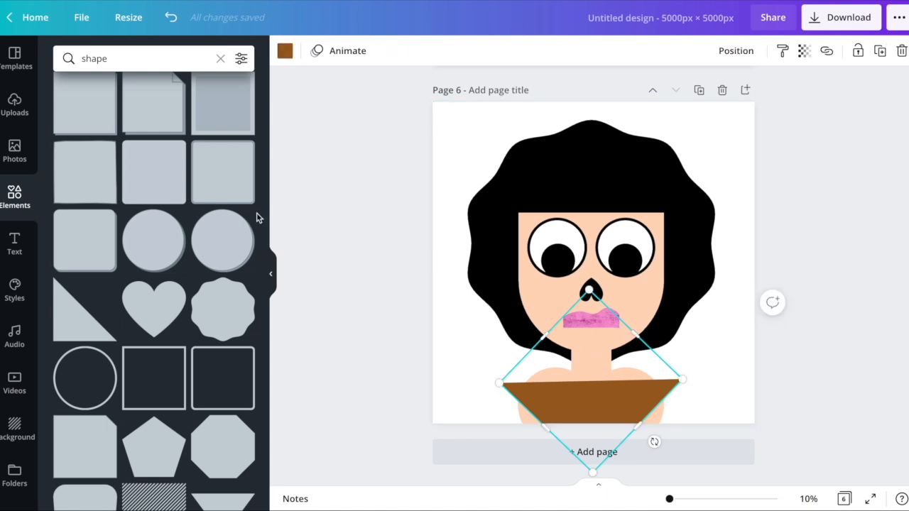
scroll(89, 114, up, 2)
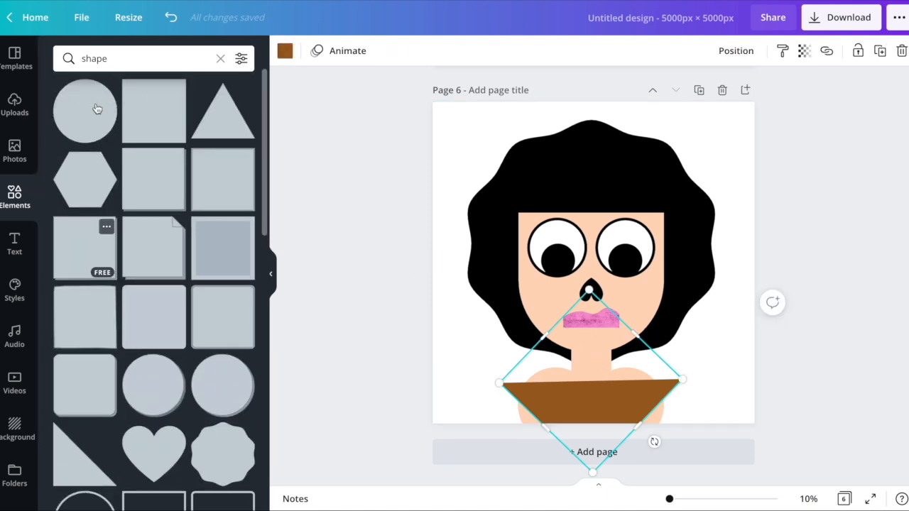
click(780, 405)
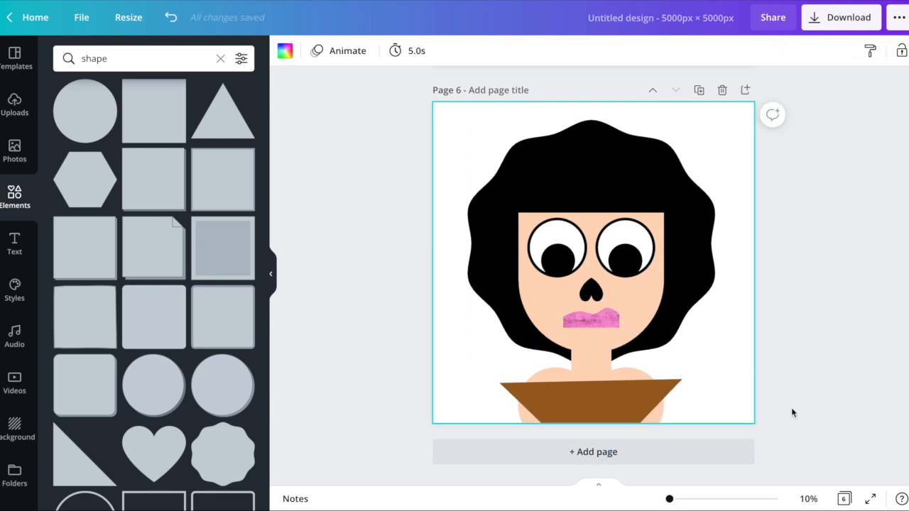
Step: Select the whole figure, scale it down, and center it horizontally near the top of the page
drag(808, 430, 387, 108)
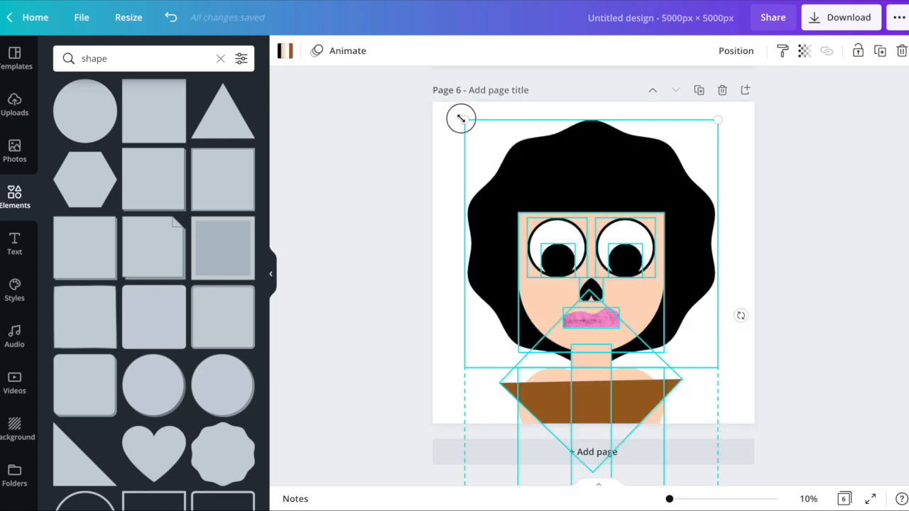
drag(462, 118, 523, 174)
drag(611, 227, 593, 173)
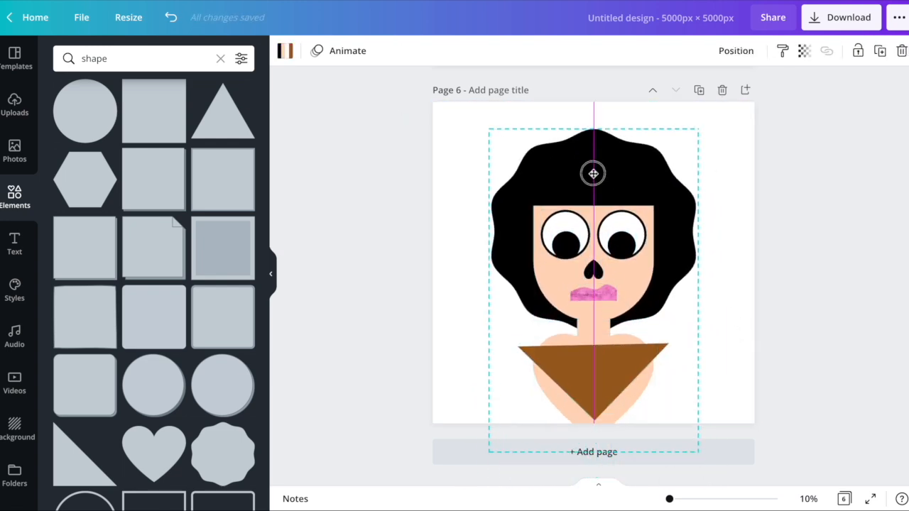
click(654, 357)
Step: Replace the brown triangle with a hexagon placed below the neck and running off the page's lower edge
click(607, 369)
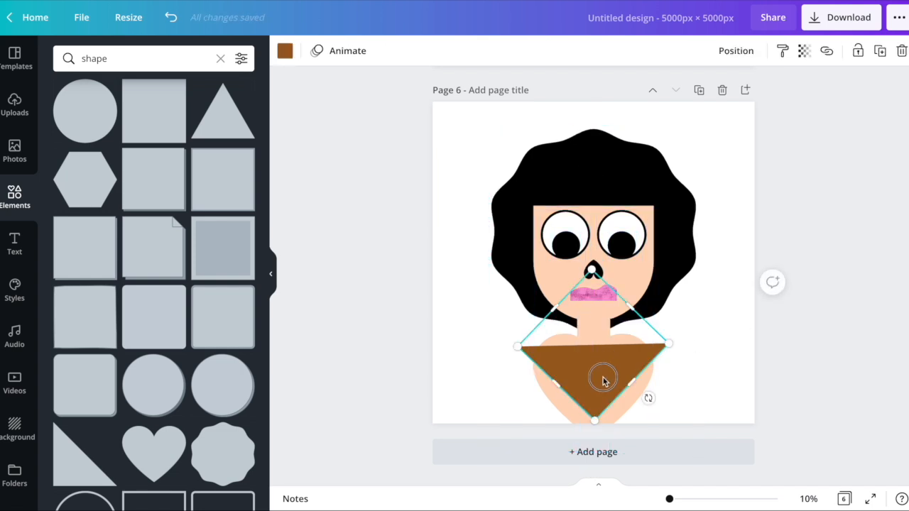
key(Delete)
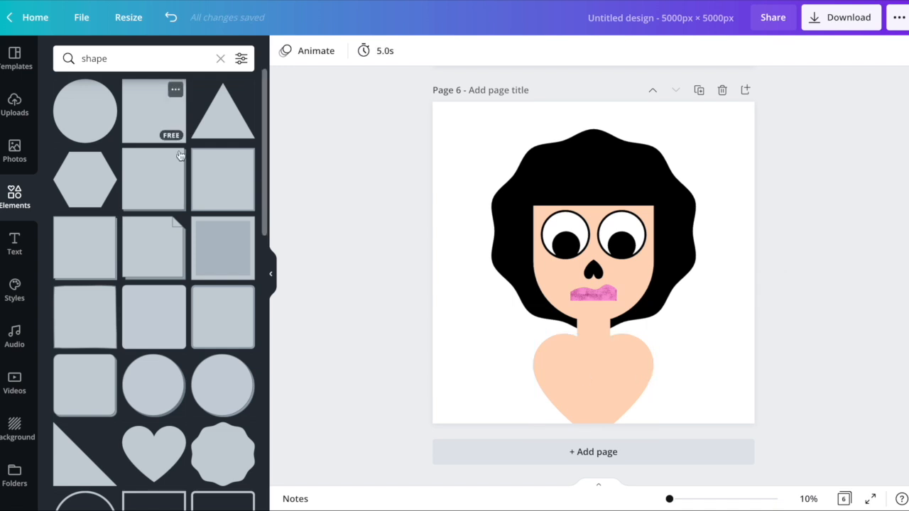
click(83, 177)
drag(594, 261, 592, 425)
Step: Delete the peach heart behind the brown hexagon
scroll(156, 270, down, 5)
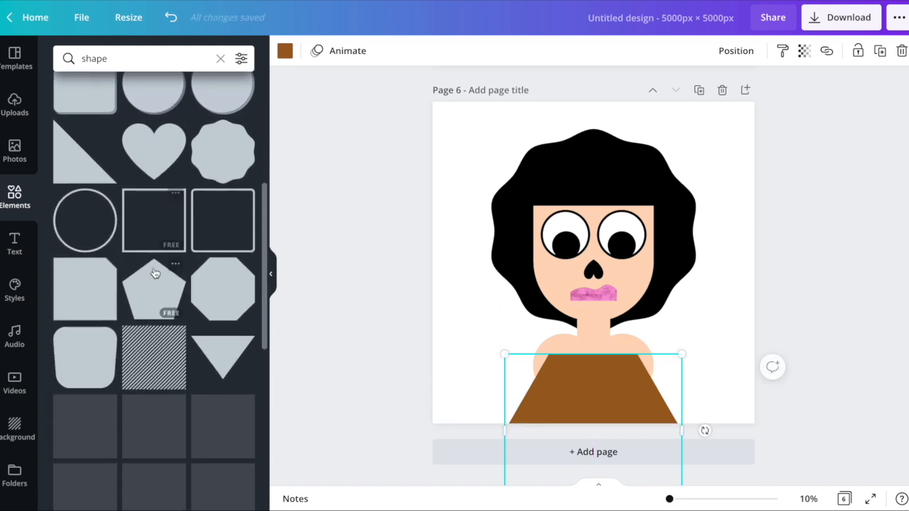
scroll(155, 274, down, 2)
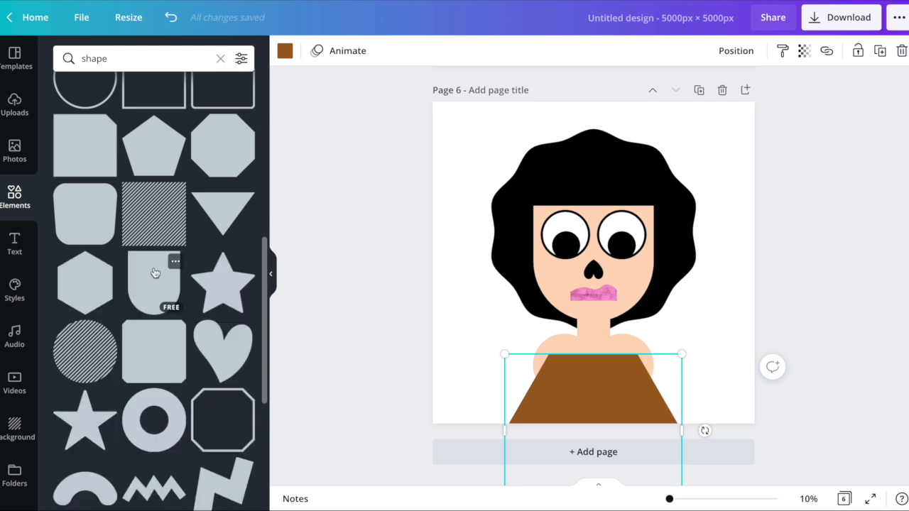
scroll(155, 273, down, 3)
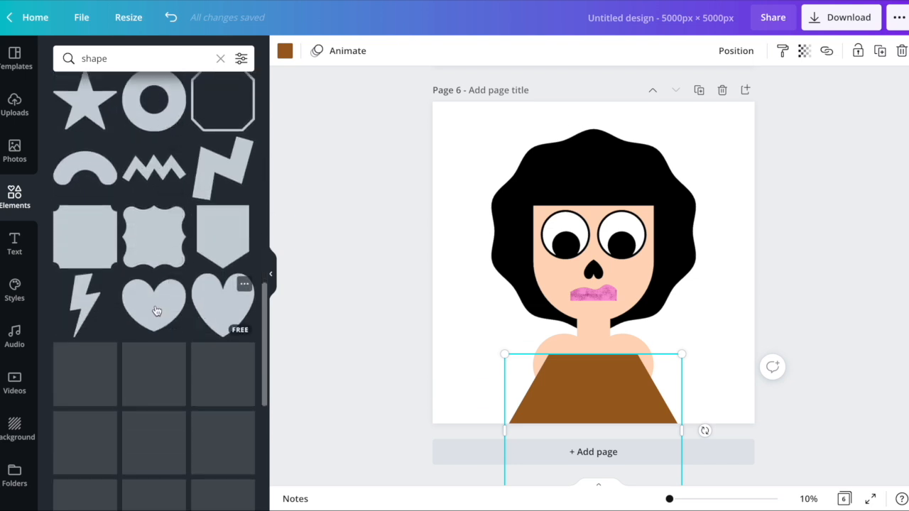
click(637, 349)
key(Delete)
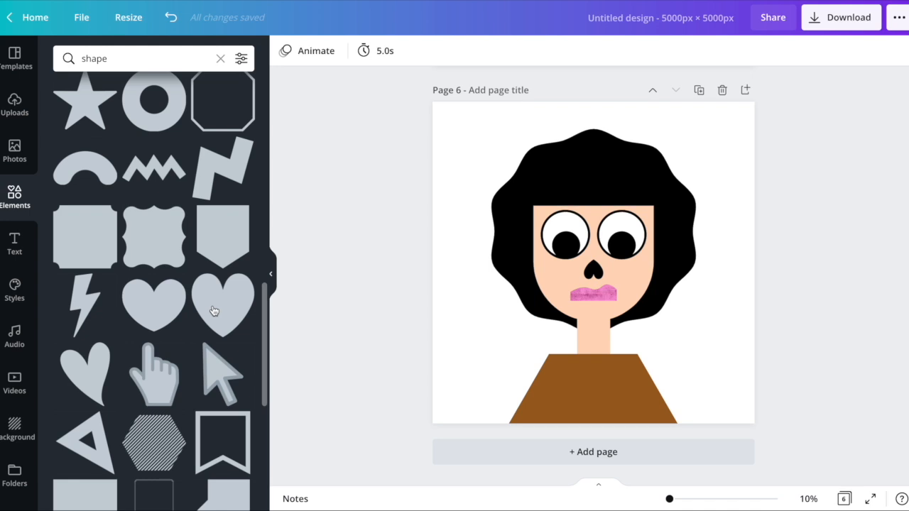
Step: Try a wide heart over the hexagon as the woman's torso
click(165, 312)
drag(607, 277, 609, 420)
scroll(217, 267, down, 10)
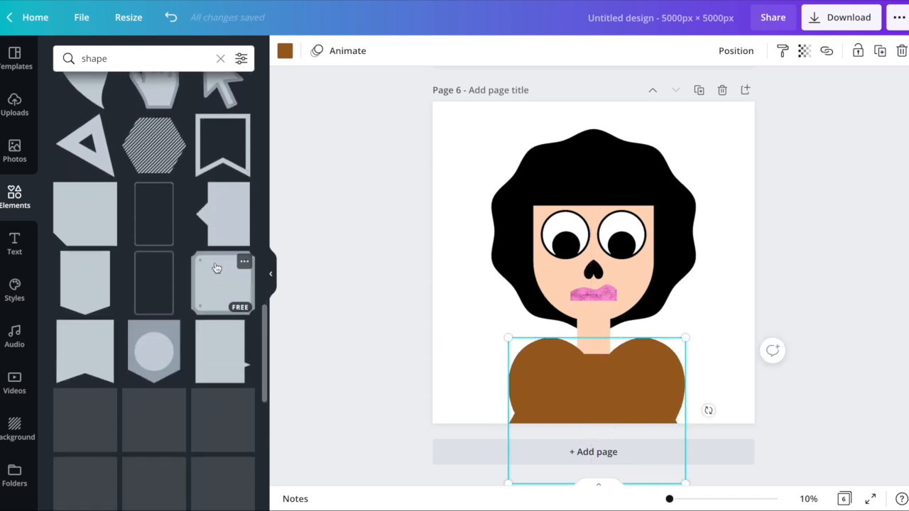
key(Delete)
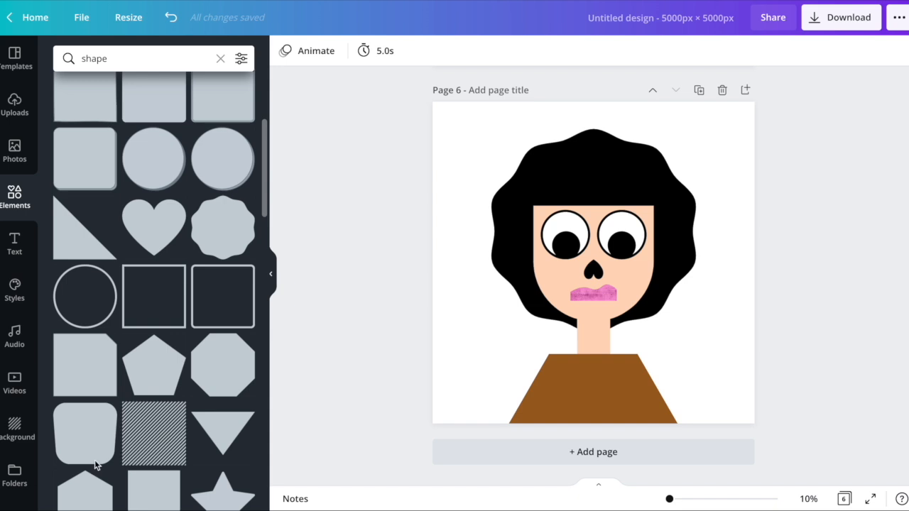
Step: Add the tapered rounded square, rotate it upside down, and open its color choices
click(88, 434)
drag(596, 371, 594, 154)
click(284, 50)
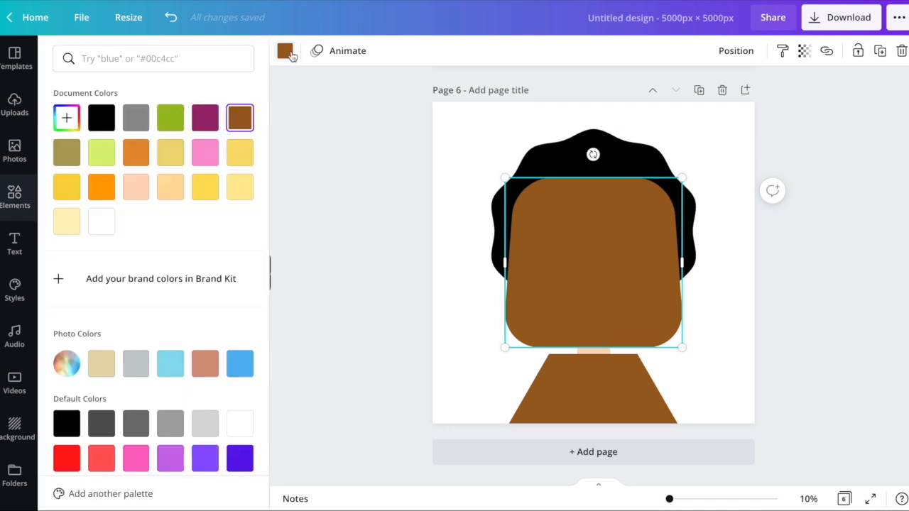
Step: Recolour the large brown rounded shape peach, move it beneath the neck, and shrink and centre it to form the shoulders
click(136, 187)
drag(621, 277, 621, 405)
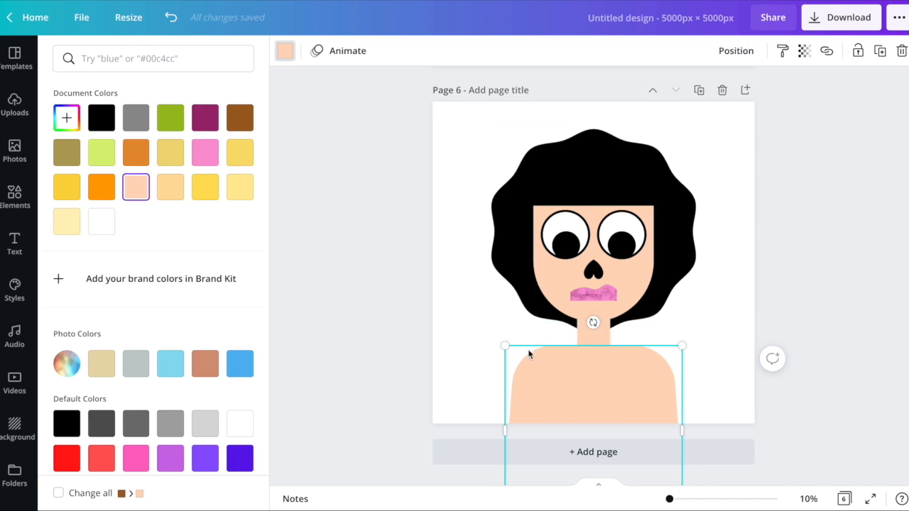
drag(500, 344, 521, 359)
drag(629, 391, 618, 368)
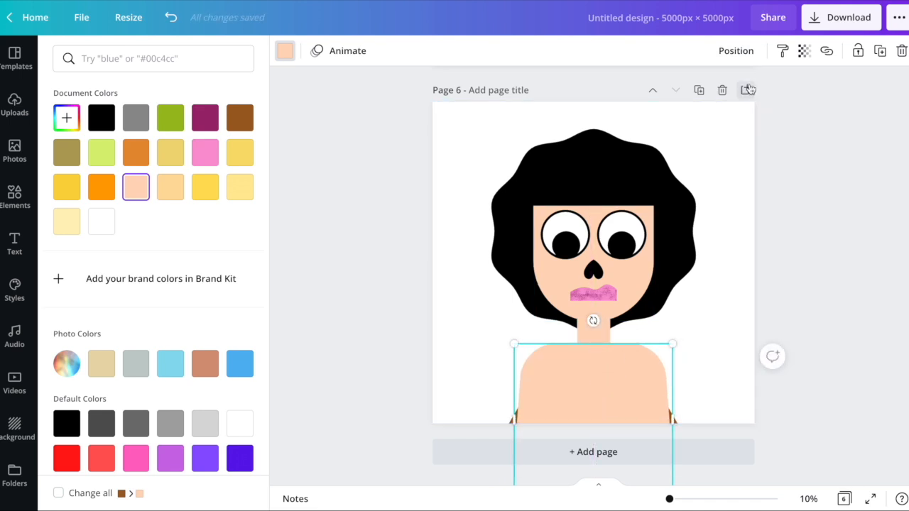
Step: Send the peach shoulder shape backward so it sits behind the brown dress
click(736, 50)
click(692, 92)
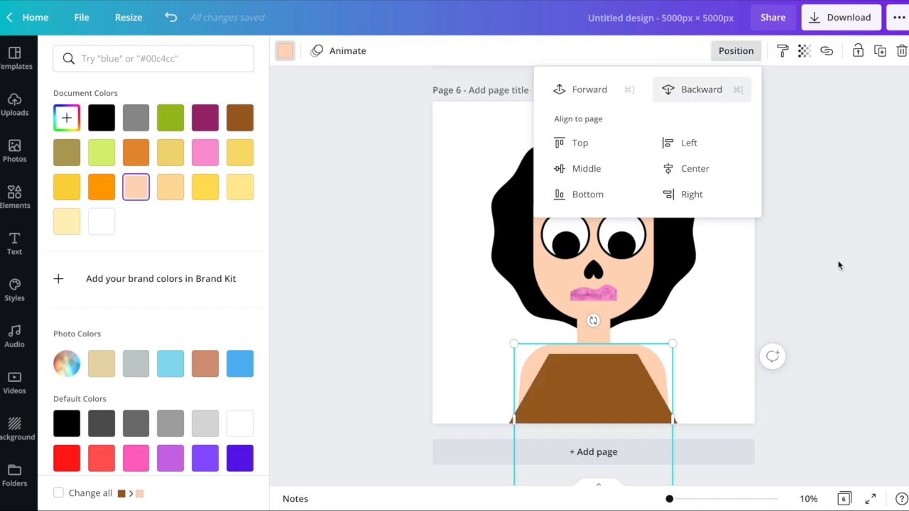
click(839, 264)
click(840, 265)
Step: Lower the brown dress shape on the chest and recolour it dark magenta from the document colours
drag(611, 386, 617, 406)
click(285, 51)
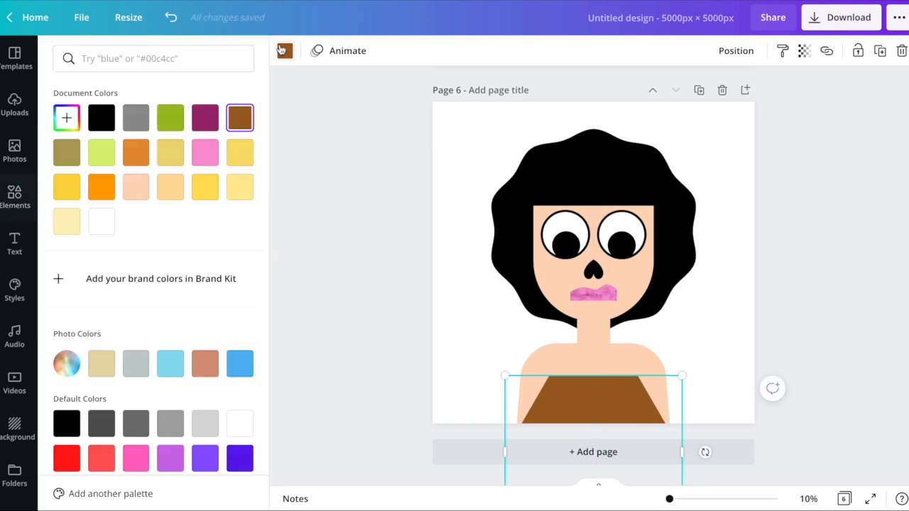
click(205, 158)
click(212, 115)
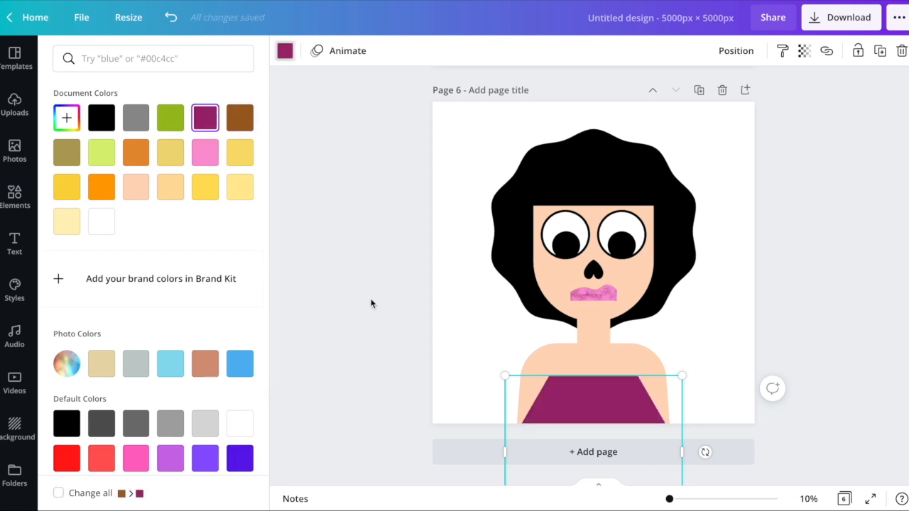
click(373, 306)
click(389, 335)
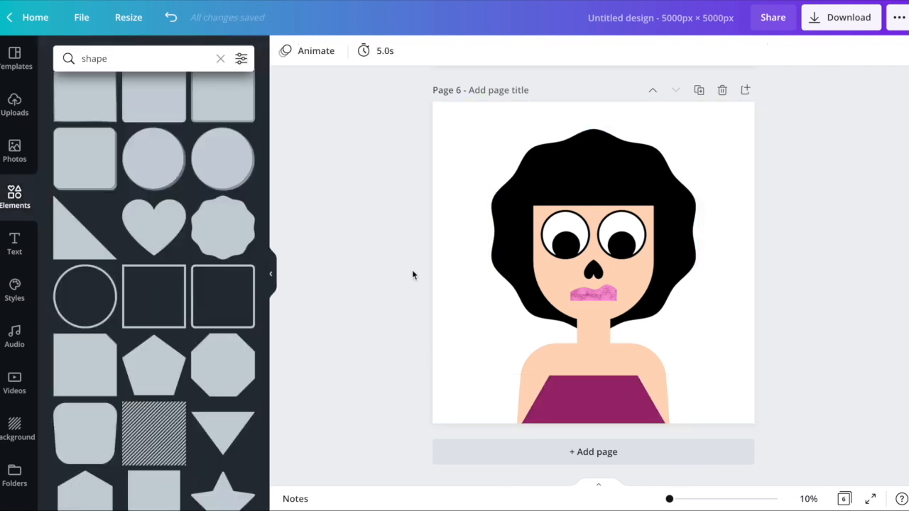
Step: Search the elements for "line" and add the plain solid line to page 6
text(line)
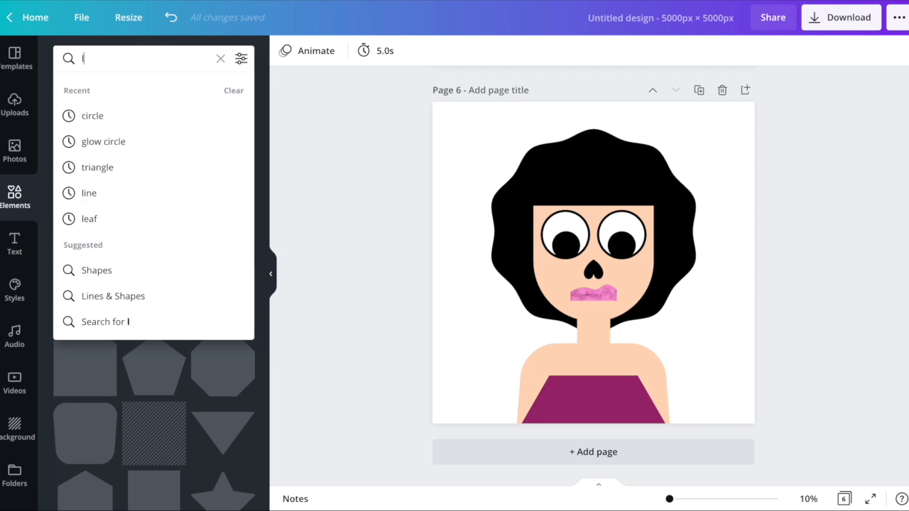
key(Return)
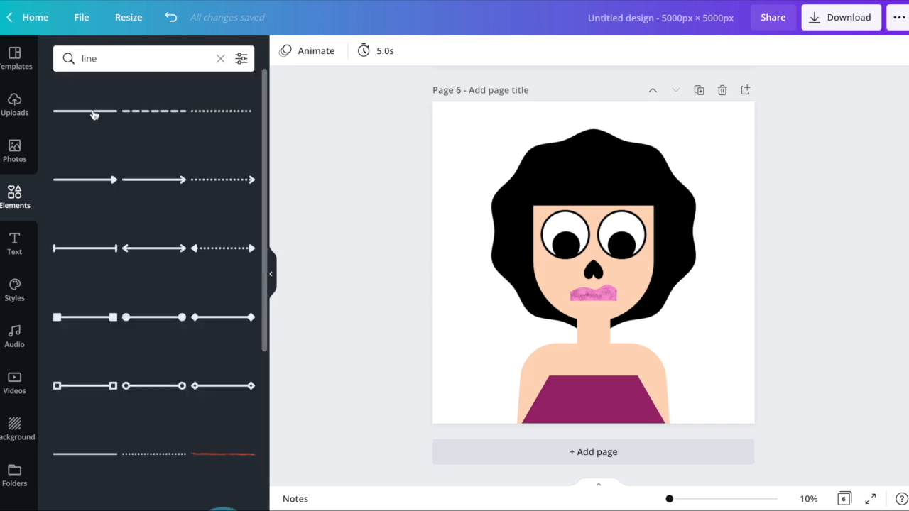
click(112, 113)
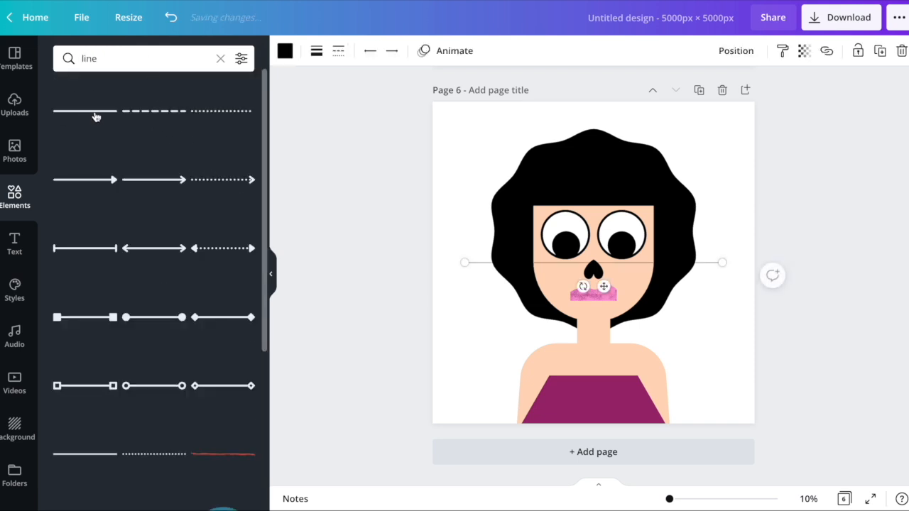
Step: Set the line's weight to 100 and change its style to dotted
click(317, 51)
drag(393, 92, 495, 94)
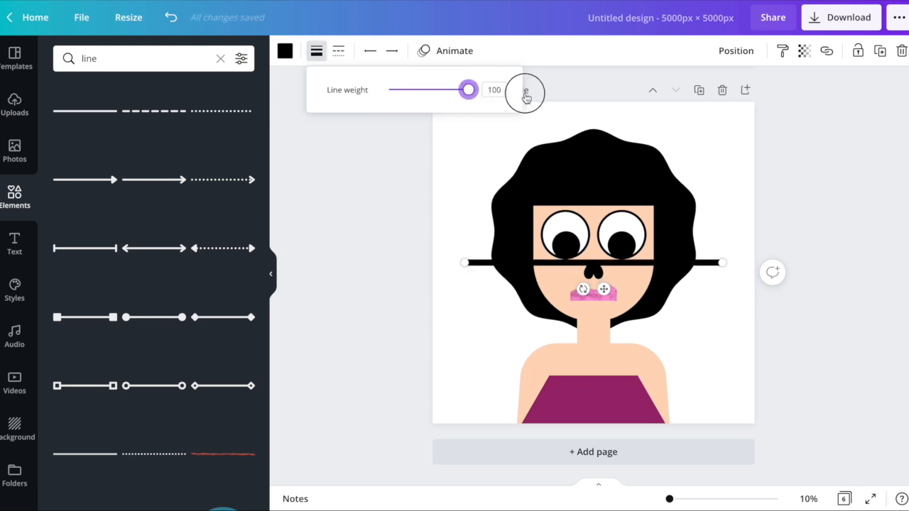
click(339, 51)
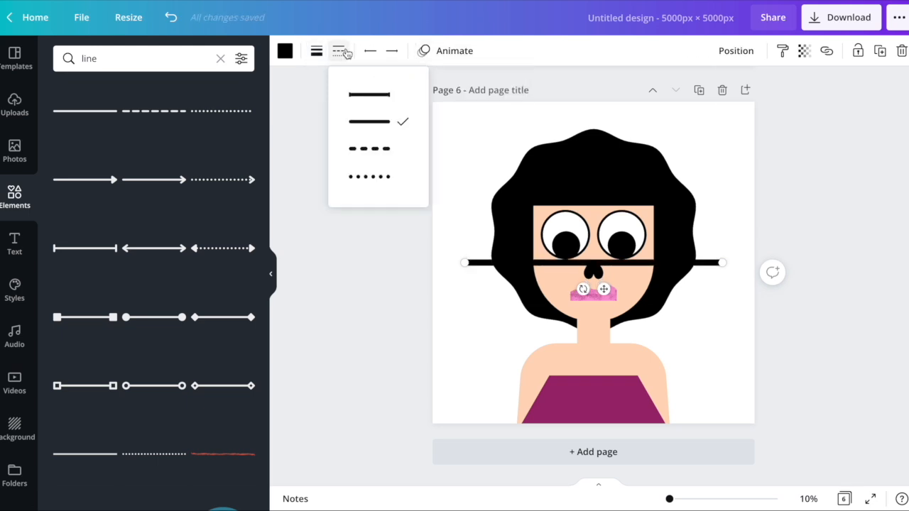
click(384, 178)
Step: Shorten the dotted line and stand it upright as a dress strap between the viewer's left shoulder and the dress
drag(722, 263, 559, 346)
click(469, 273)
click(475, 262)
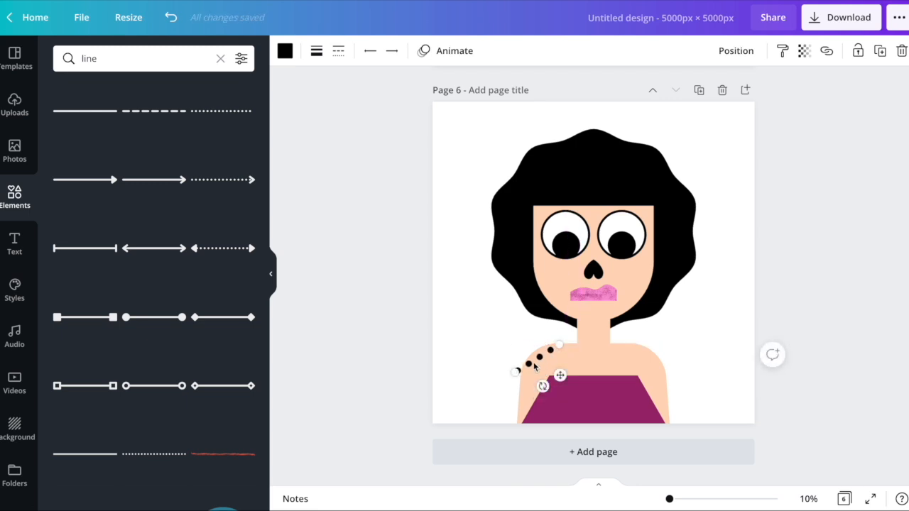
drag(513, 371, 557, 368)
click(466, 351)
click(561, 375)
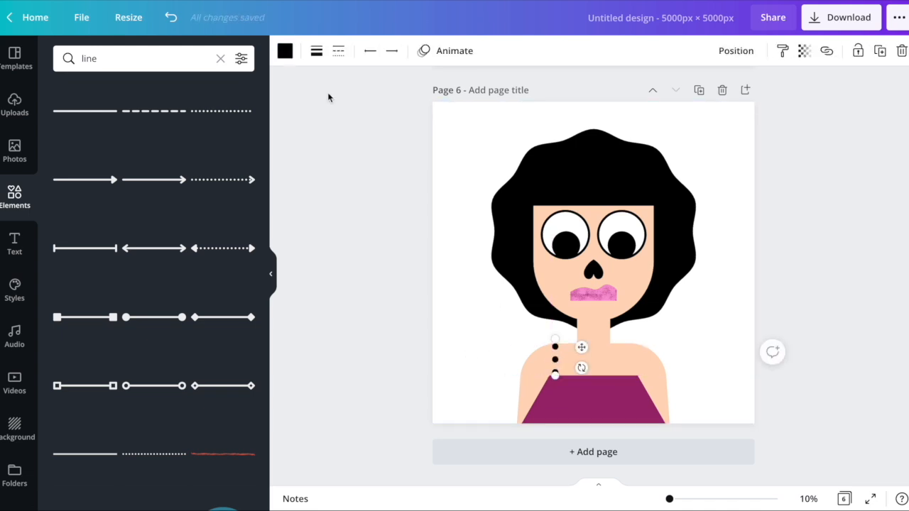
Step: Recolour the dotted strap dark magenta to match the dress
click(287, 52)
click(204, 127)
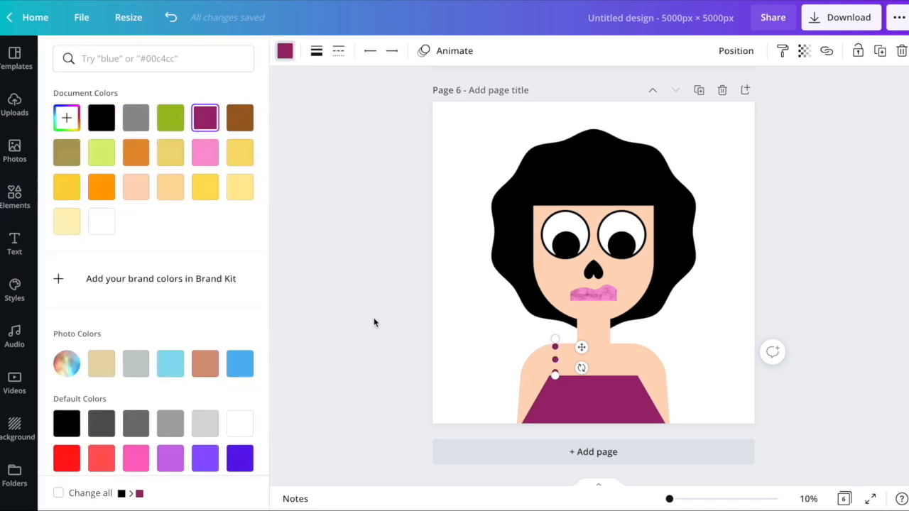
key(Escape)
click(489, 363)
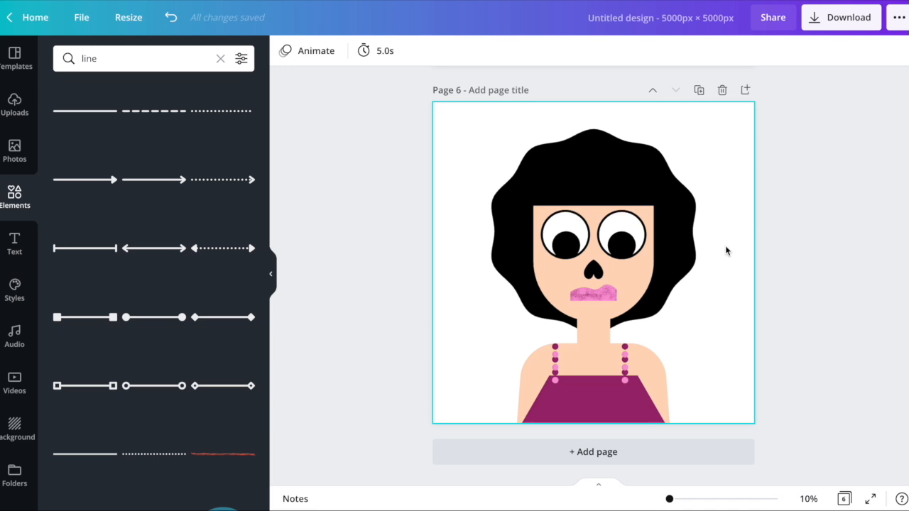
Step: Duplicate page 6 and delete the neck, shoulders, dress and dotted straps from the copy, keeping only the head
click(700, 90)
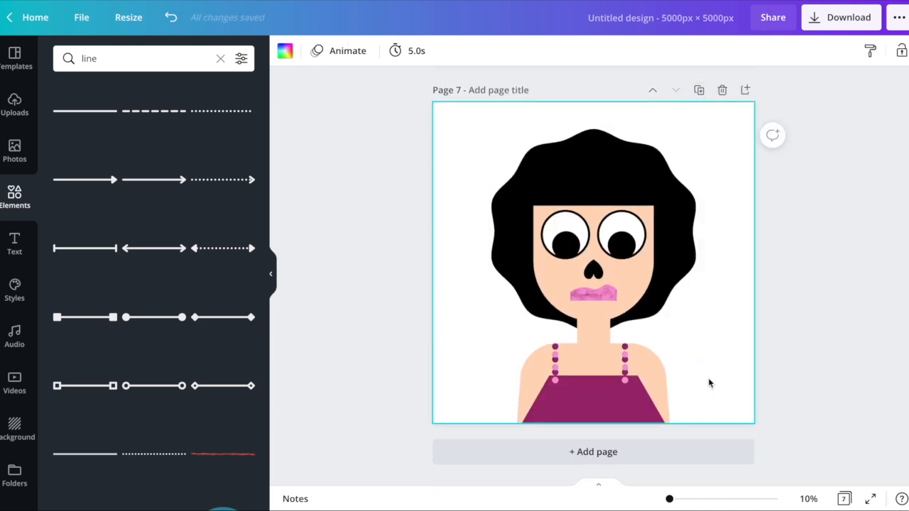
drag(715, 392, 438, 386)
key(Delete)
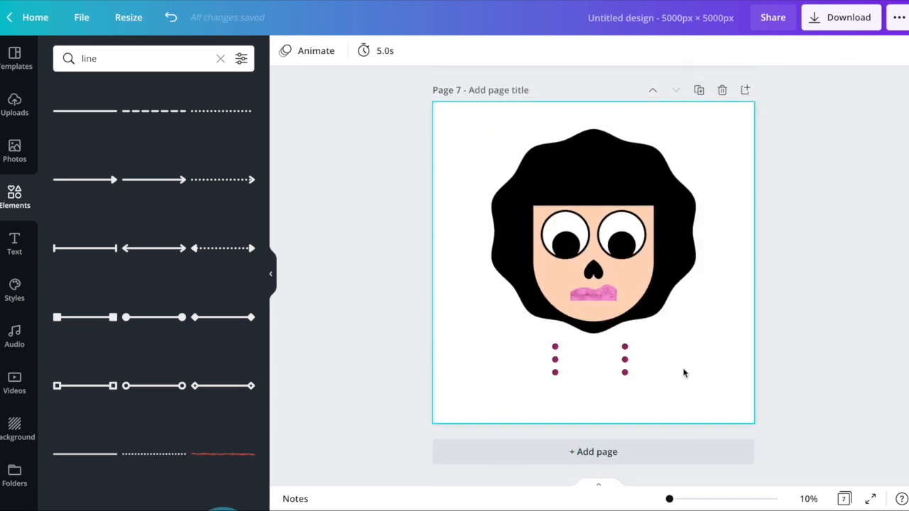
drag(684, 373, 510, 363)
key(Delete)
Step: Enlarge the whole head on page 7 to about 3,941 × 3,859 and centre it horizontally near the top of the page
drag(712, 333, 484, 124)
drag(717, 346, 741, 372)
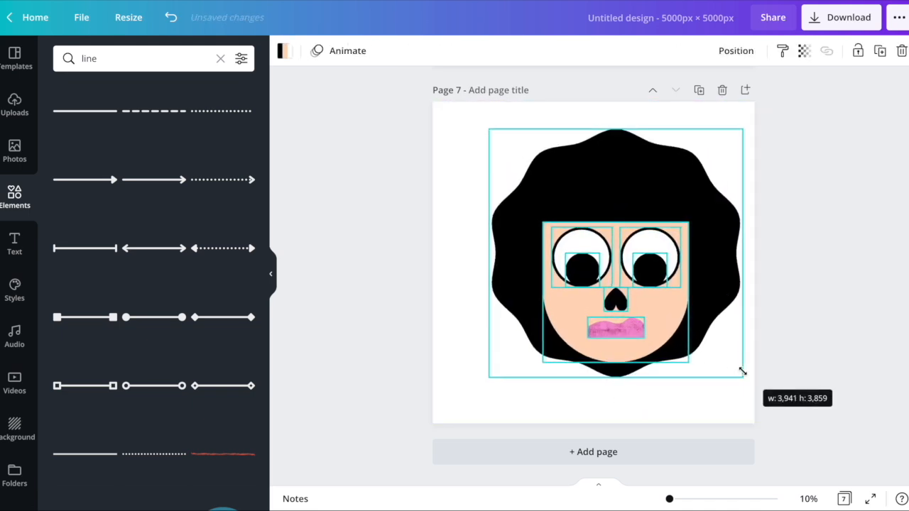
drag(706, 287, 665, 270)
click(719, 336)
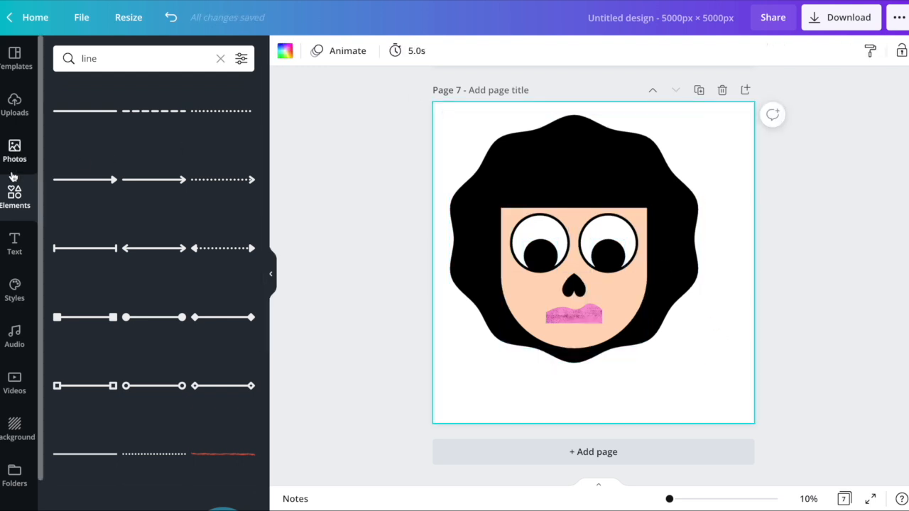
click(14, 255)
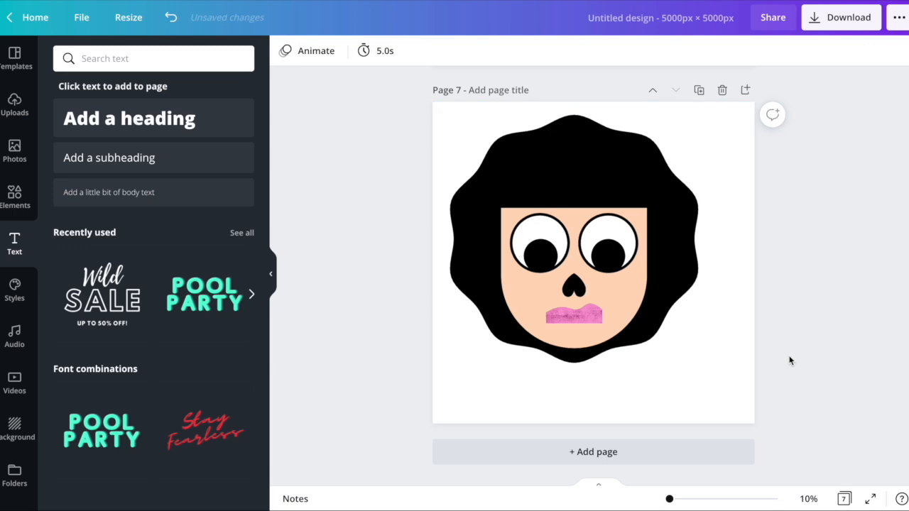
drag(718, 372, 578, 179)
click(366, 165)
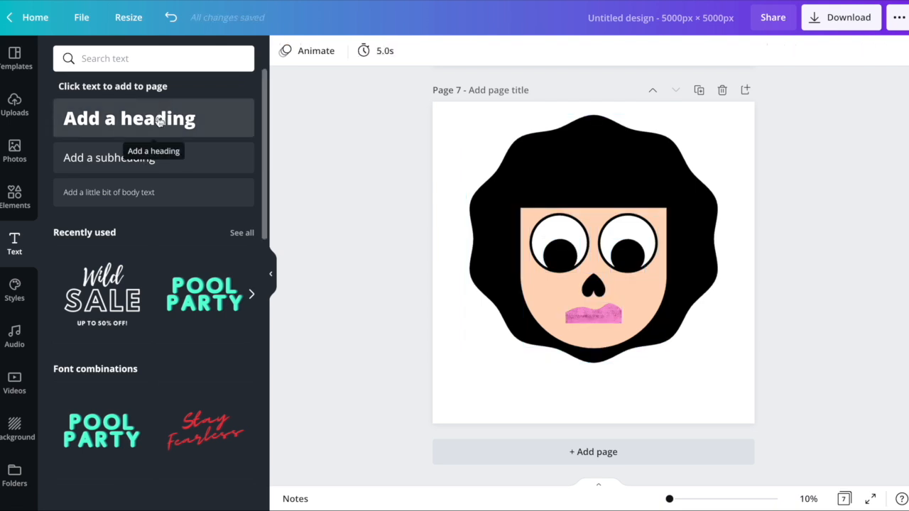
Step: Add a heading to page 7 and replace its text with "Meh?"
click(160, 122)
double_click(577, 261)
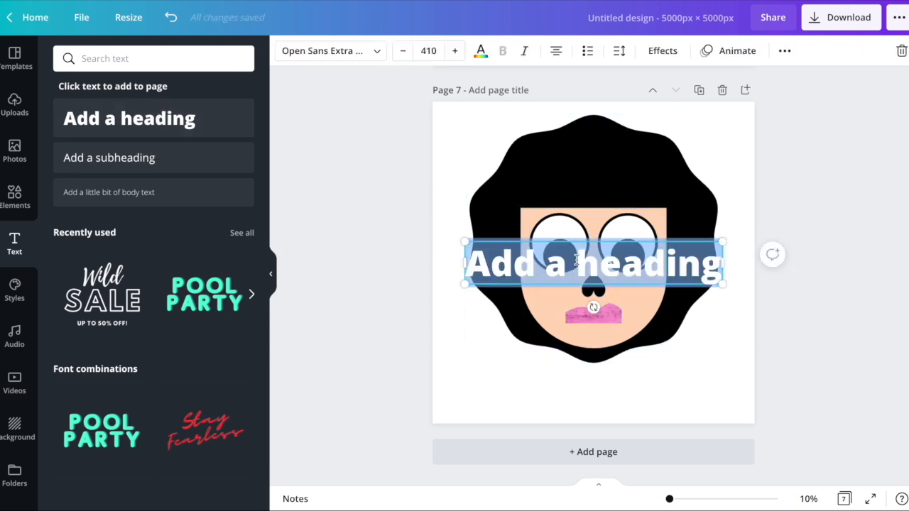
text(Meh?)
key(ctrl+a)
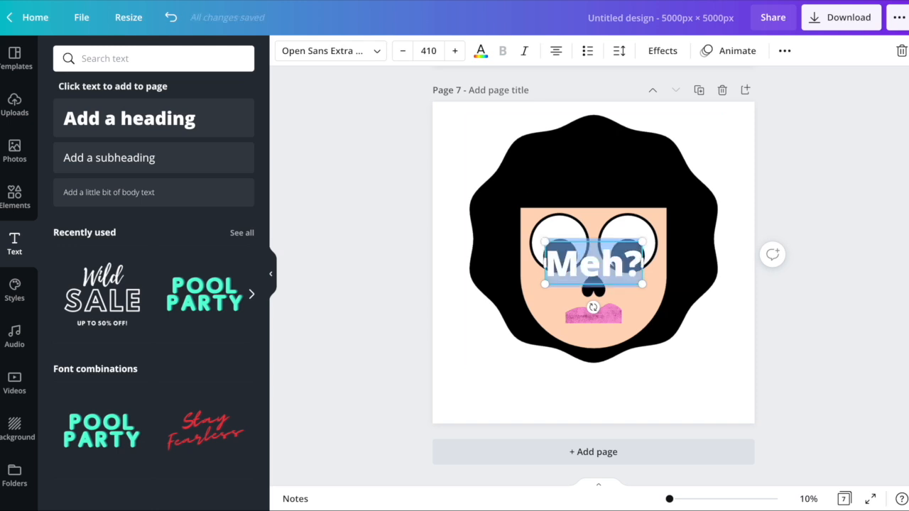
Step: Change the "Meh?" heading's font to Gagalin
click(332, 51)
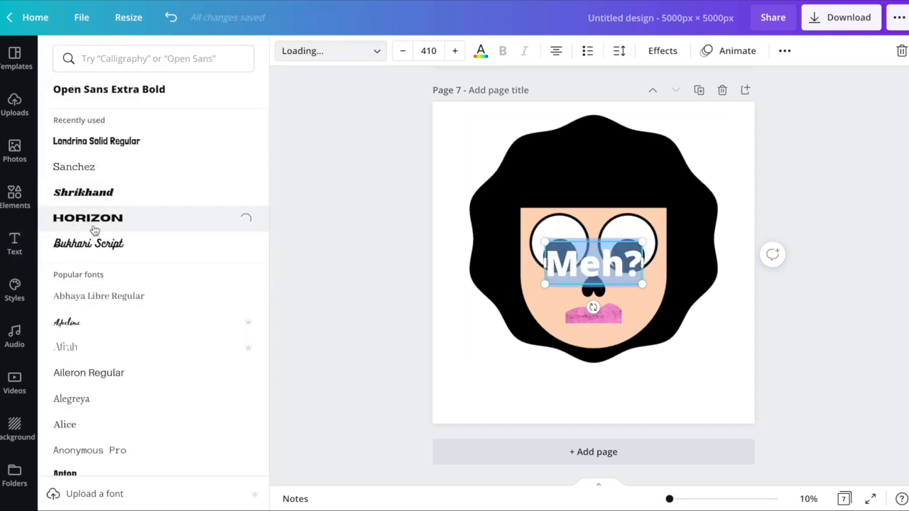
scroll(122, 268, down, 1)
scroll(122, 268, down, 8)
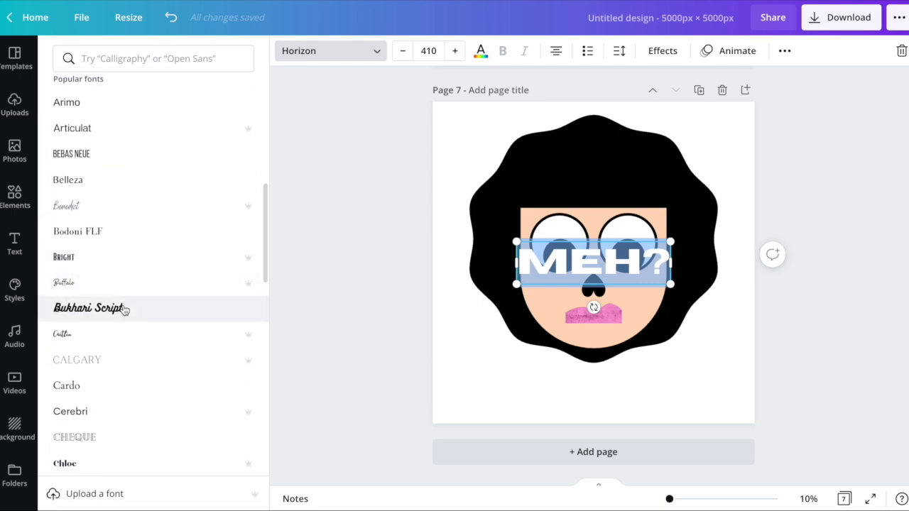
scroll(125, 310, down, 6)
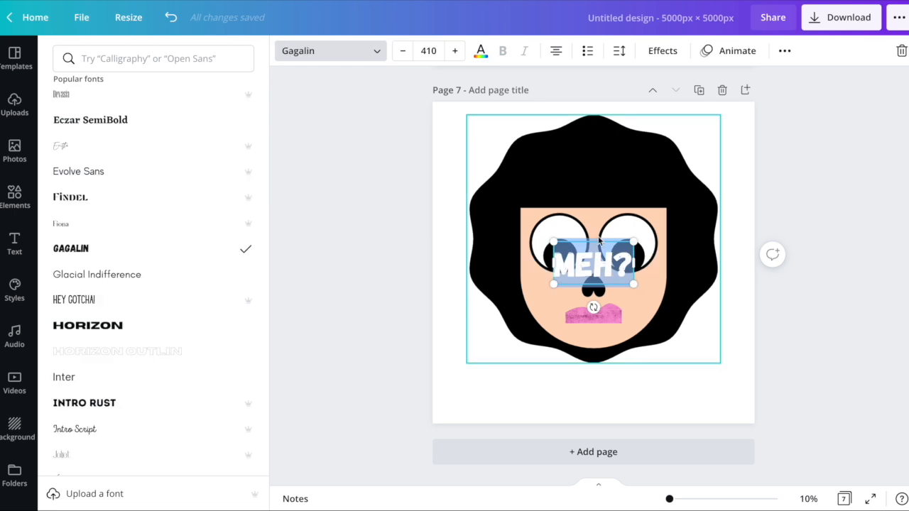
key(Escape)
click(699, 334)
Step: Move the "Meh?" heading below the head and colour it black
click(586, 252)
drag(586, 253, 638, 371)
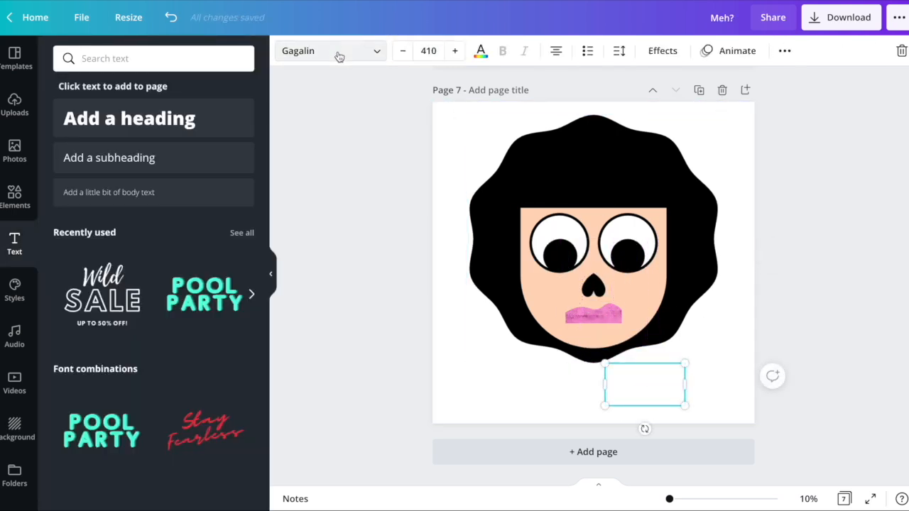
click(480, 52)
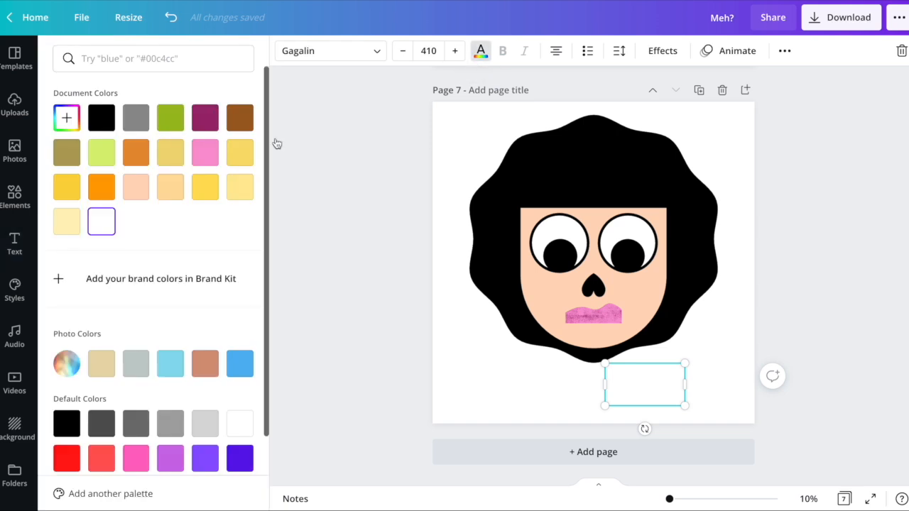
click(205, 118)
click(102, 124)
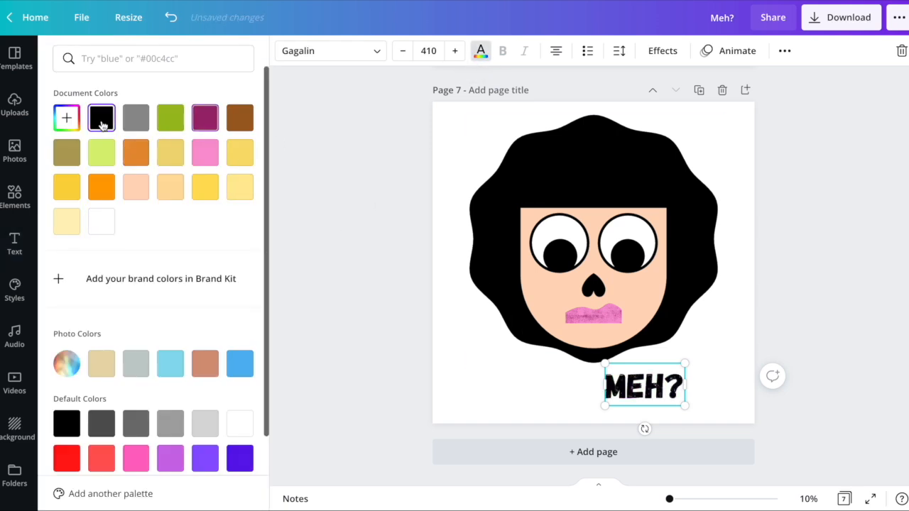
Step: Enlarge the "Meh?" heading, place it across the bottom of the head, and colour it white
drag(605, 365, 486, 300)
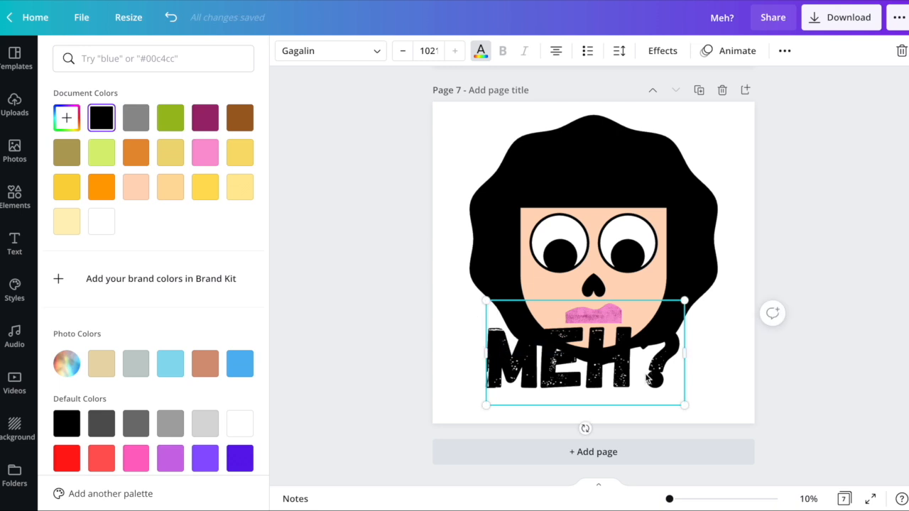
drag(603, 368, 614, 378)
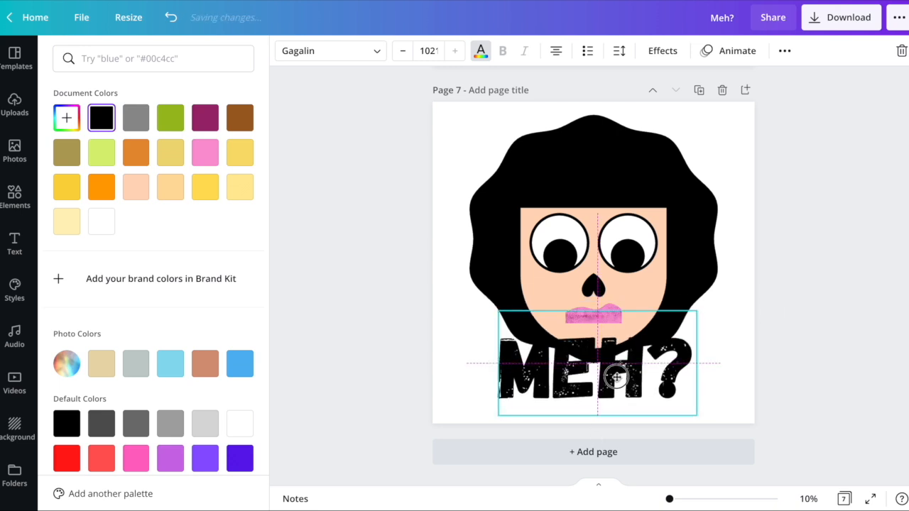
click(210, 125)
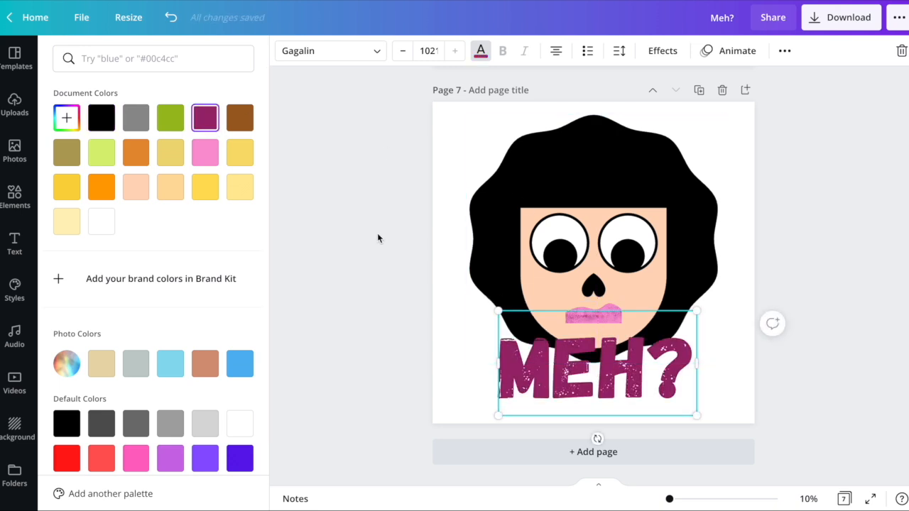
click(204, 160)
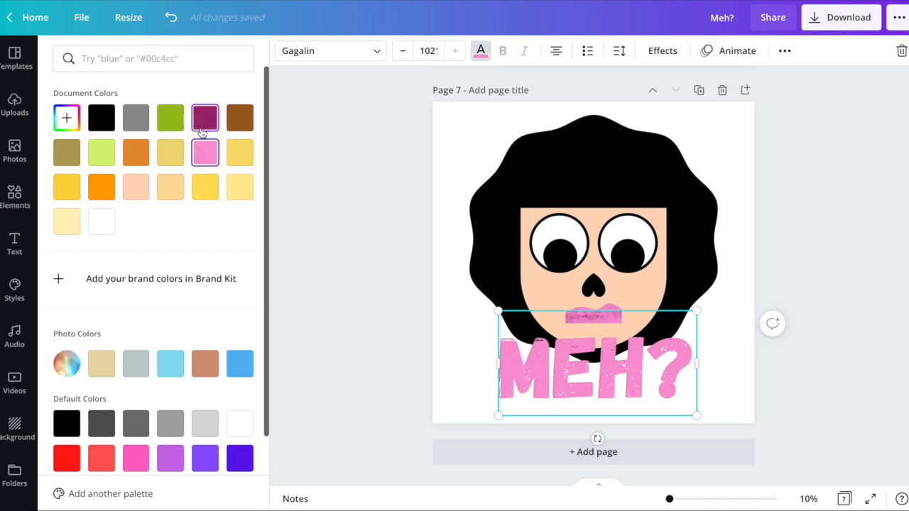
click(98, 232)
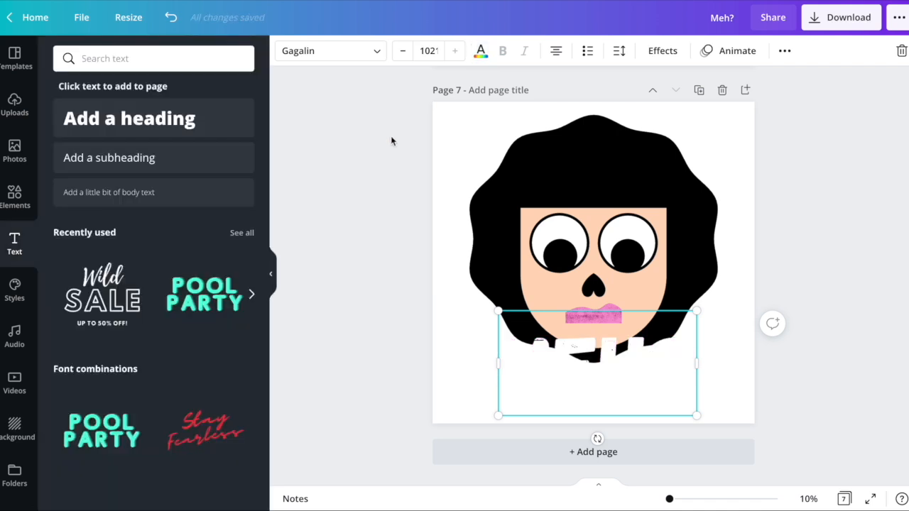
click(447, 119)
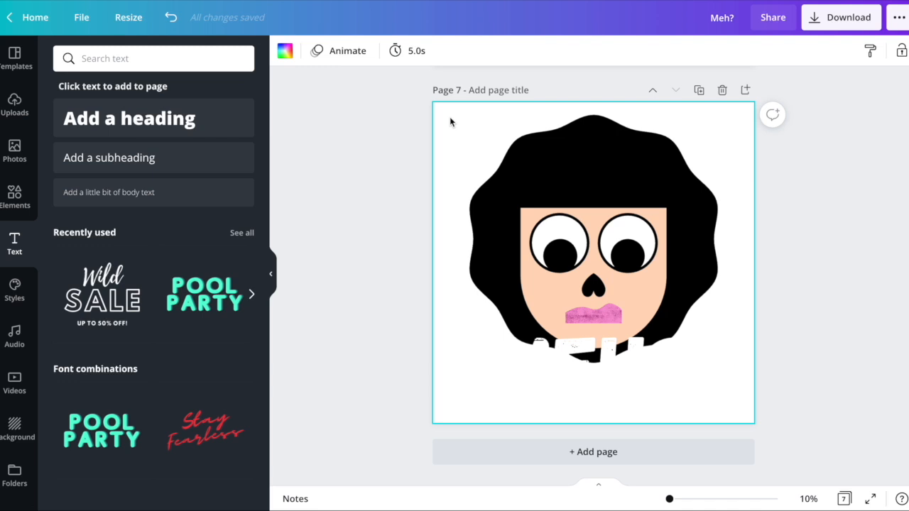
Step: Fill the background of page 7 with olive green
click(284, 53)
click(166, 125)
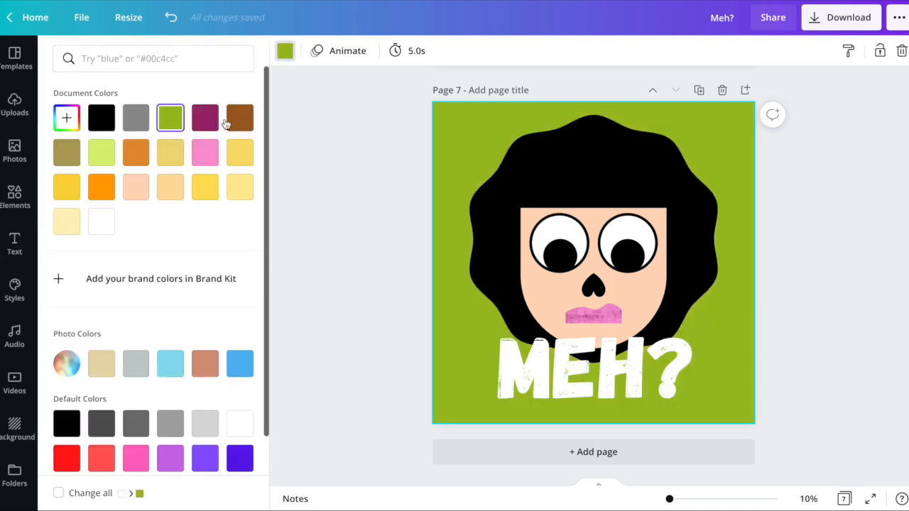
click(367, 218)
Step: Recolour the black hair shape on page 7 grey
click(597, 161)
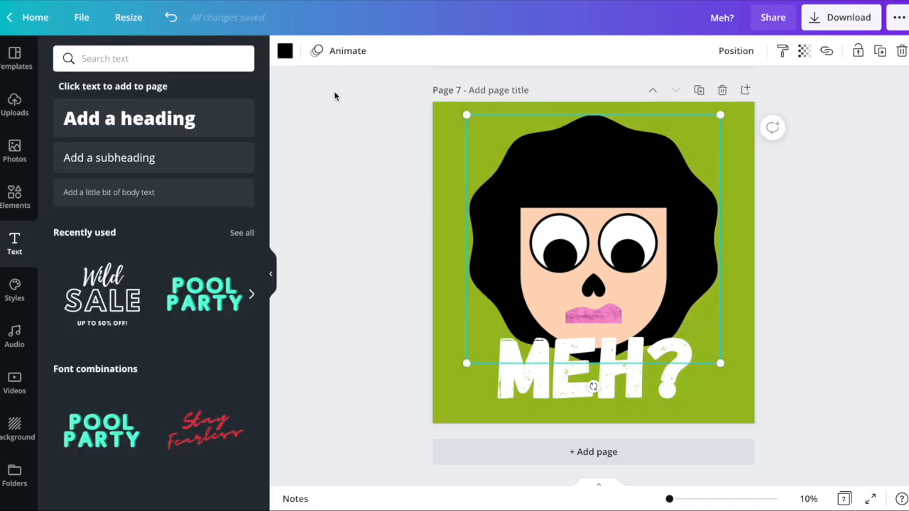
click(285, 52)
click(136, 119)
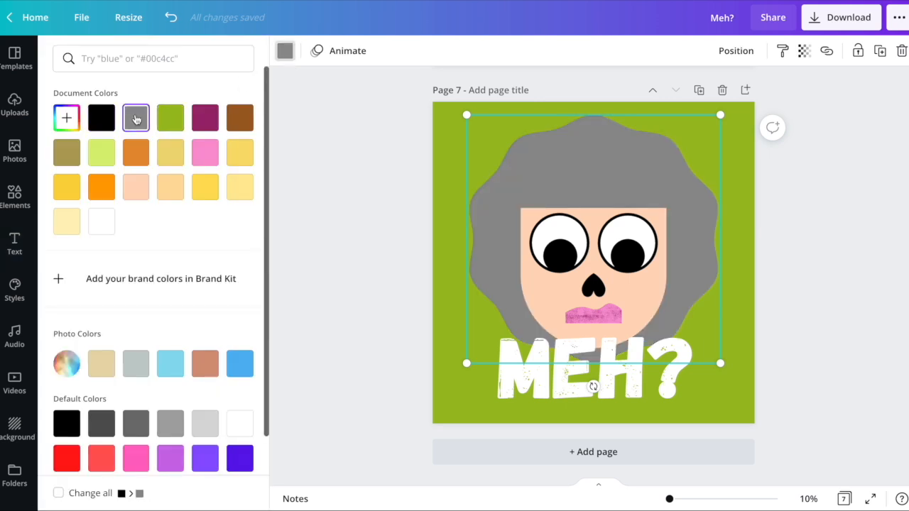
Step: Fill the background of page 7 with black
click(443, 116)
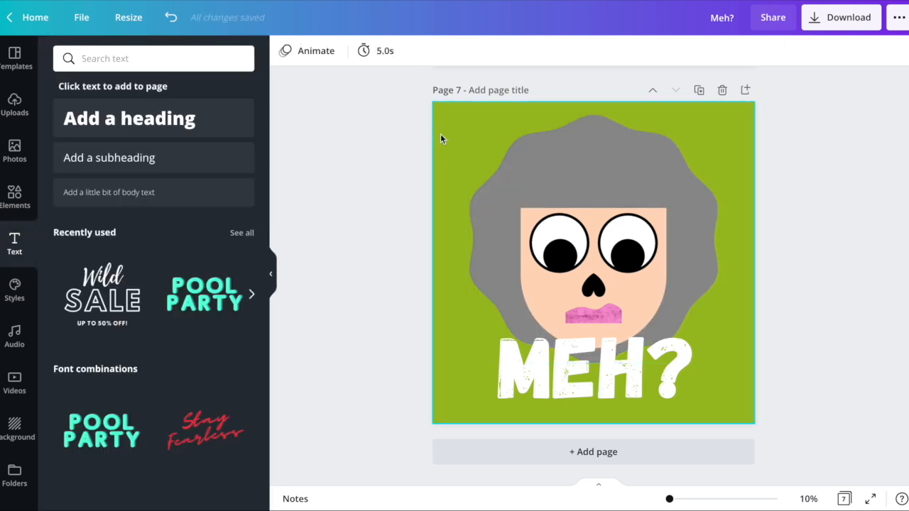
click(285, 50)
click(101, 116)
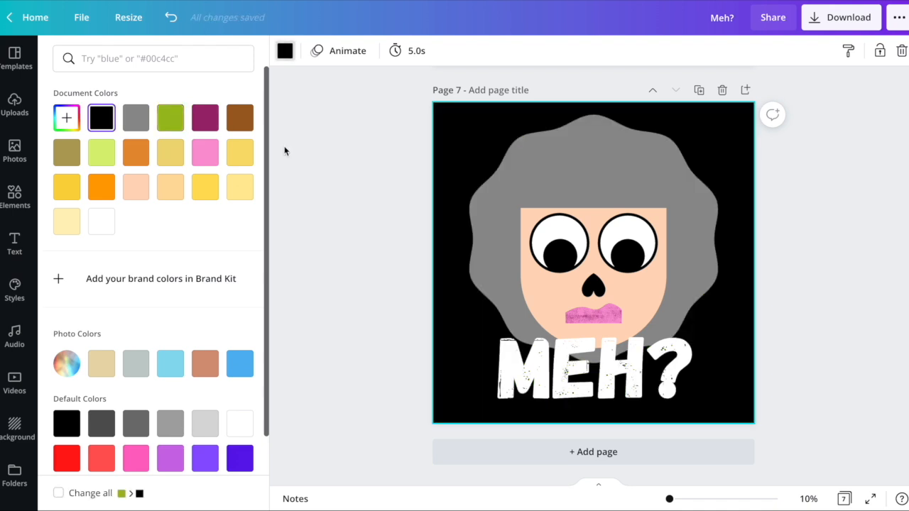
click(319, 178)
click(329, 235)
Step: Try brown, plum, pink, light blue and sky blue as the hair colour
click(501, 186)
click(285, 50)
click(238, 130)
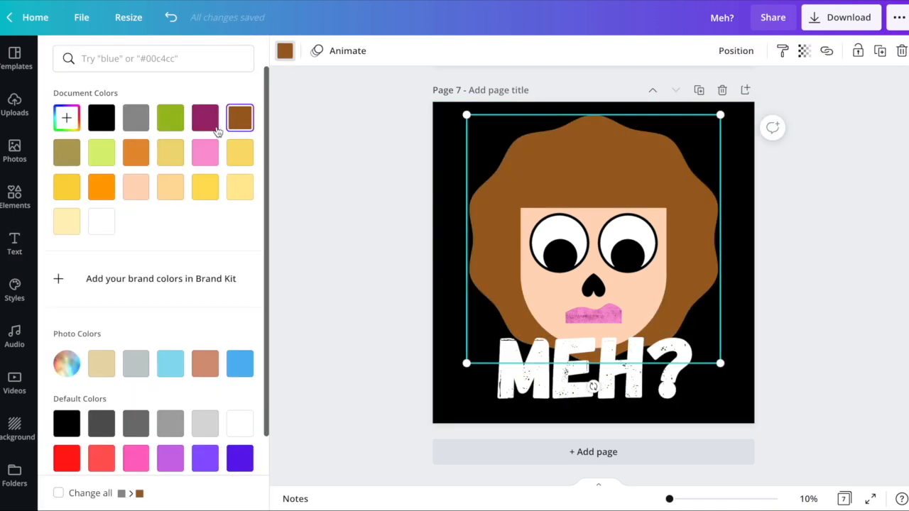
click(205, 119)
click(203, 153)
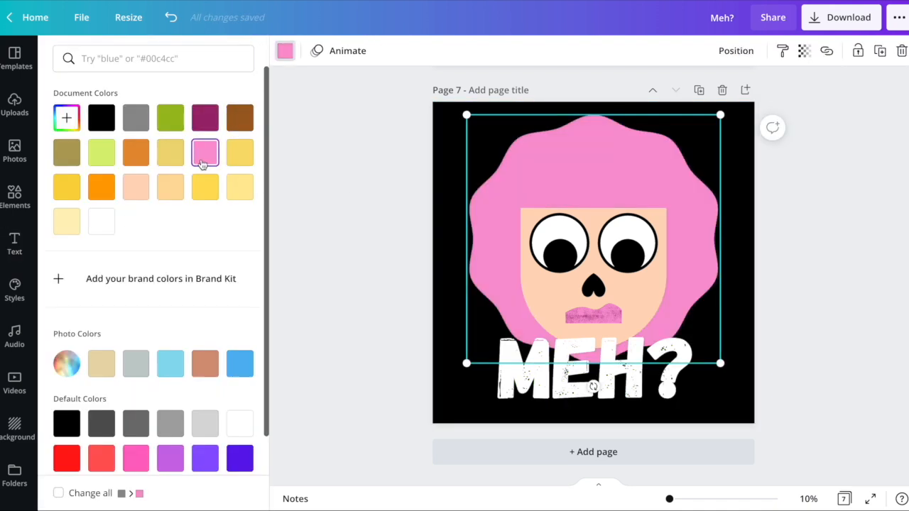
click(171, 362)
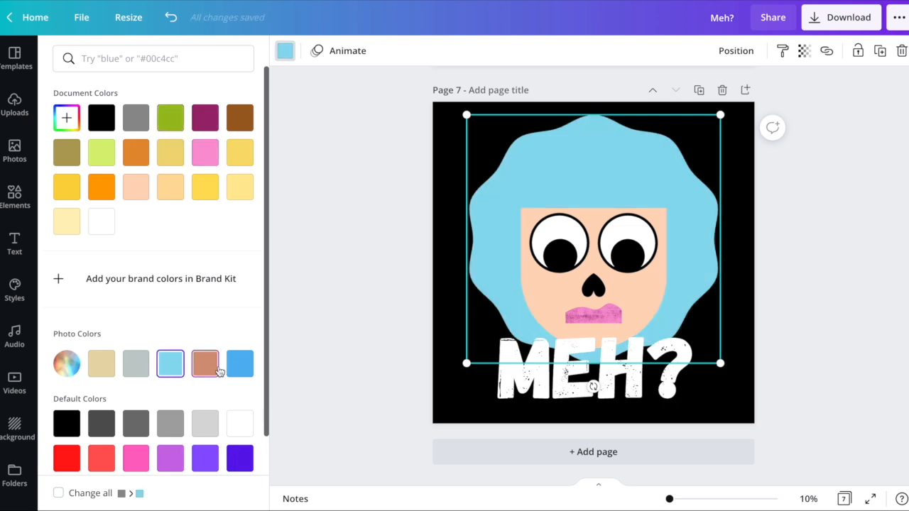
click(241, 373)
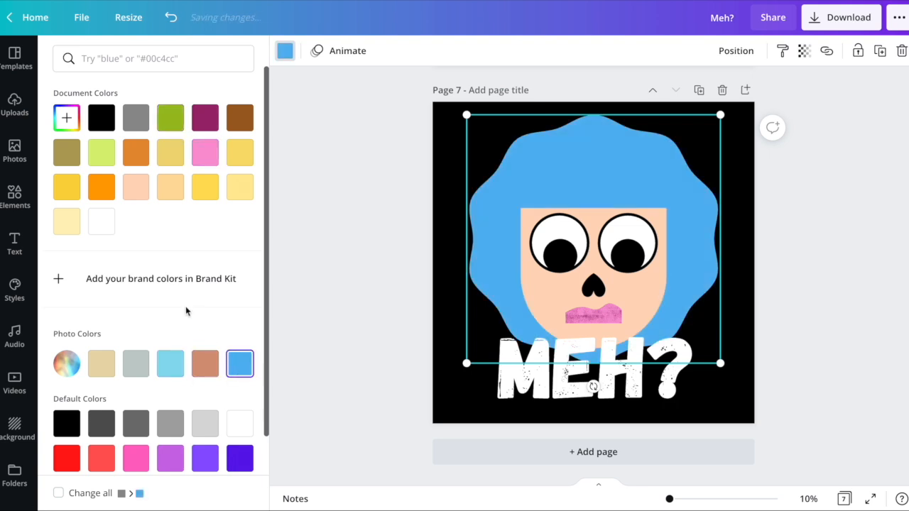
Step: Extend the top edge of the face slightly upward into the hair and reselect the hair shape
scroll(187, 311, down, 2)
drag(590, 211, 592, 197)
click(593, 166)
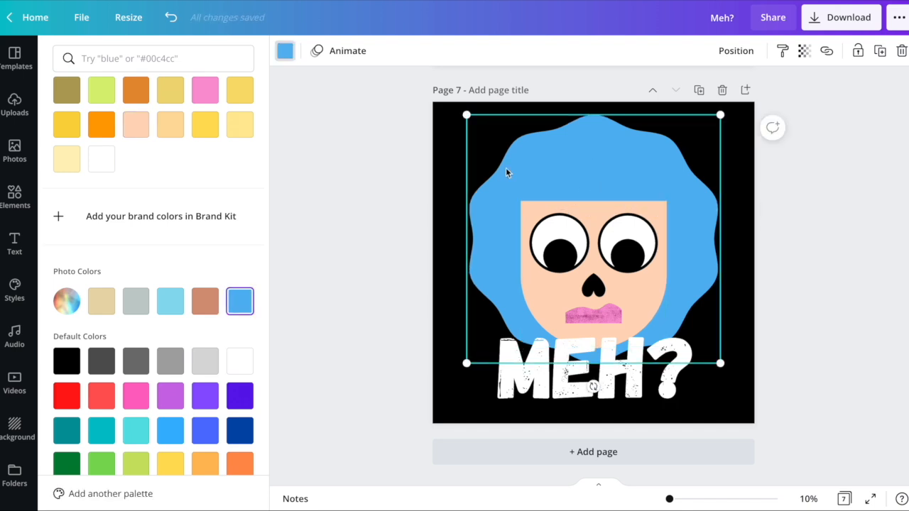
Step: Try hot pink, purple, coral red and royal blue from the default colours on the hair
scroll(202, 276, down, 1)
click(135, 369)
click(184, 373)
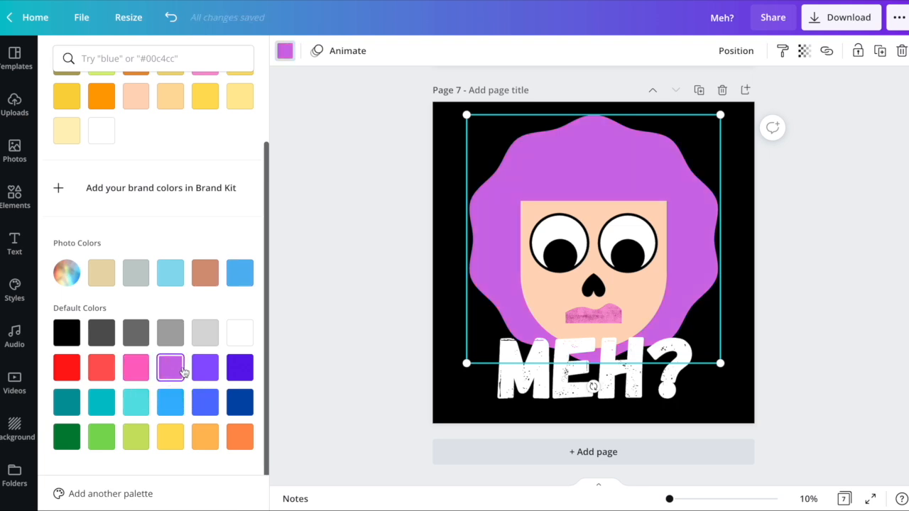
click(100, 377)
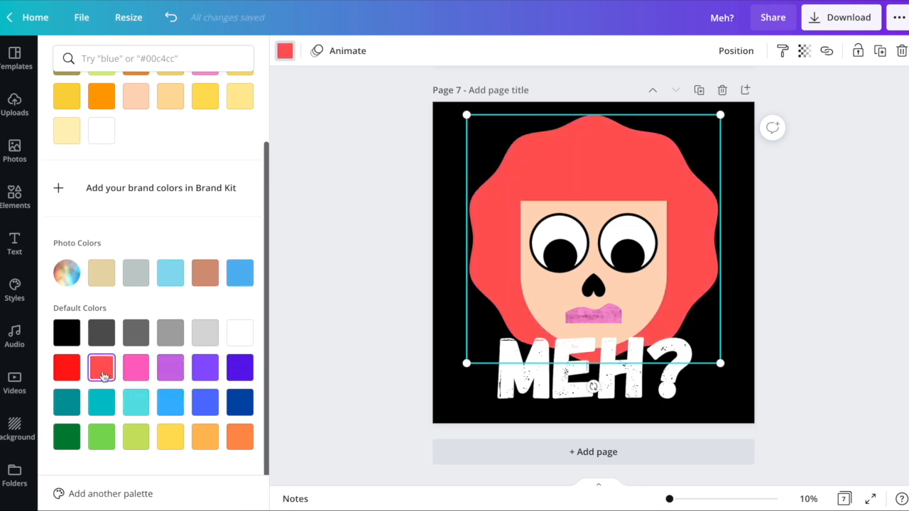
click(205, 402)
Step: Give the hair the custom muted blue colour #576ED8
click(67, 118)
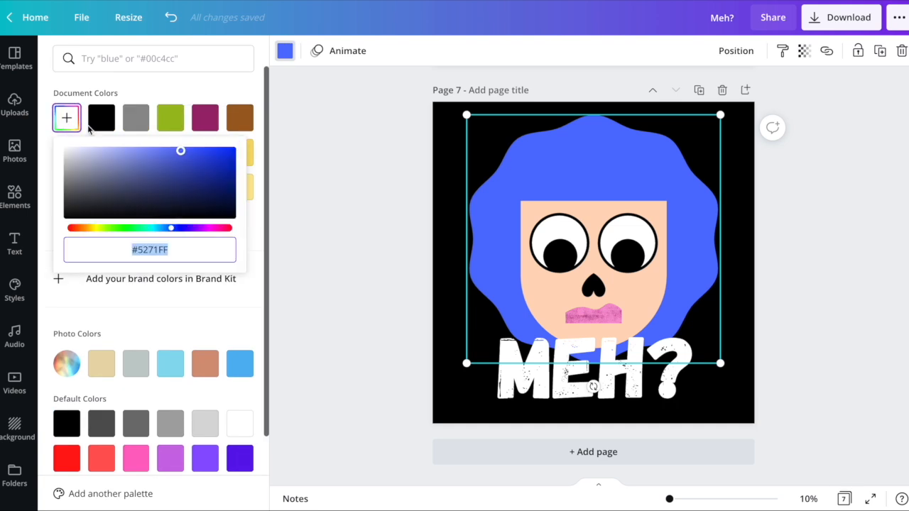
click(188, 167)
drag(166, 172, 167, 159)
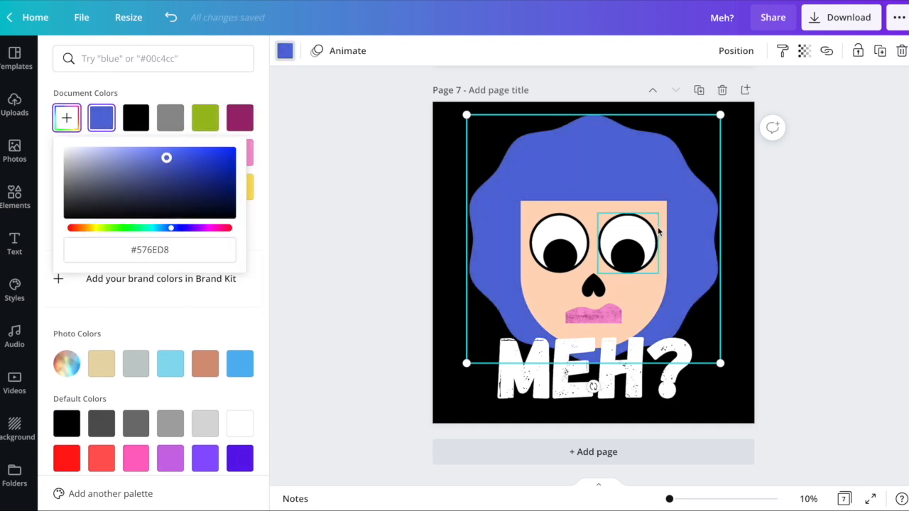
click(838, 277)
Step: Remove the black background from page 7
click(744, 382)
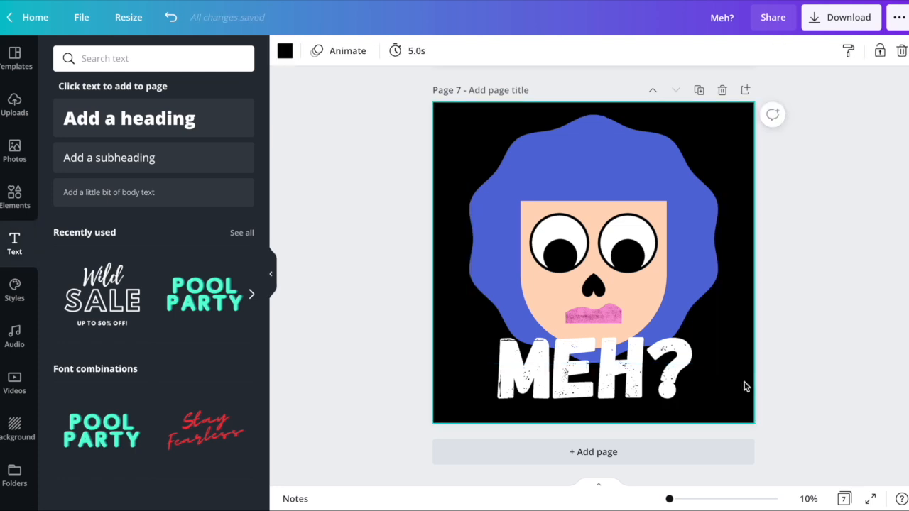
key(Delete)
click(822, 234)
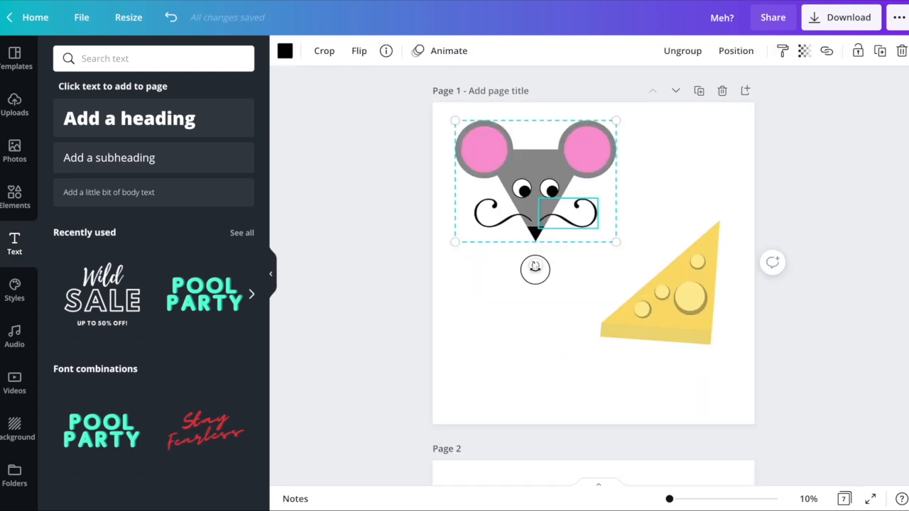
Step: Tilt the mouse head on page 1 counterclockwise, enlarge it and place it in the upper left of the page
drag(535, 268, 562, 262)
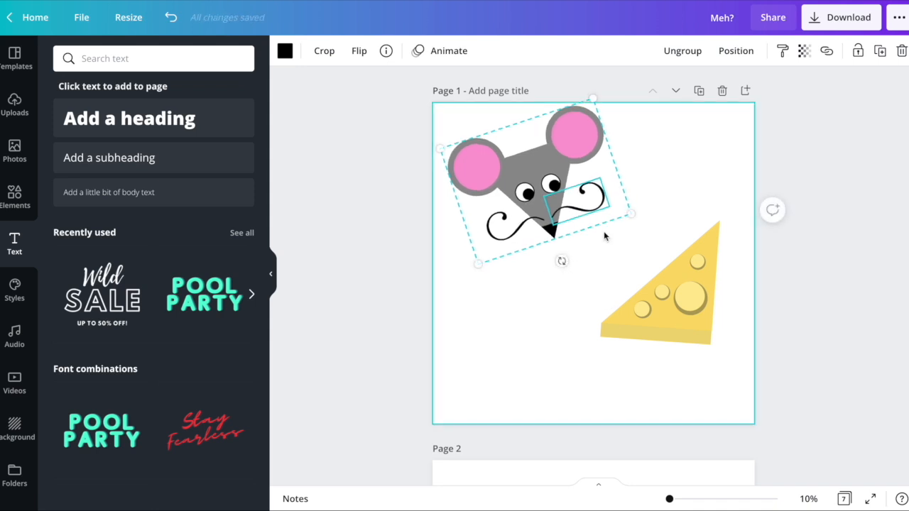
drag(631, 214, 686, 255)
drag(569, 204, 568, 231)
Step: Enlarge the cheese wedge on page 1 and place it below and to the right of the mouse
click(690, 327)
drag(554, 312, 501, 352)
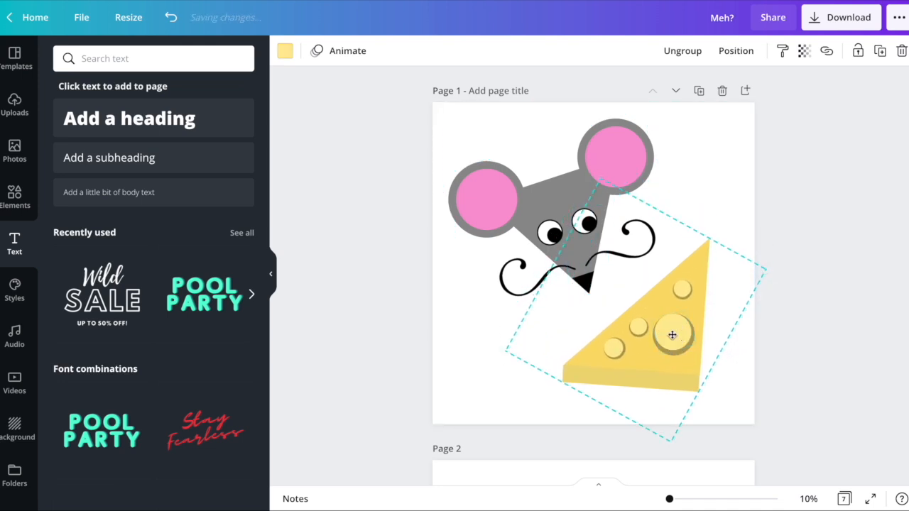
click(868, 292)
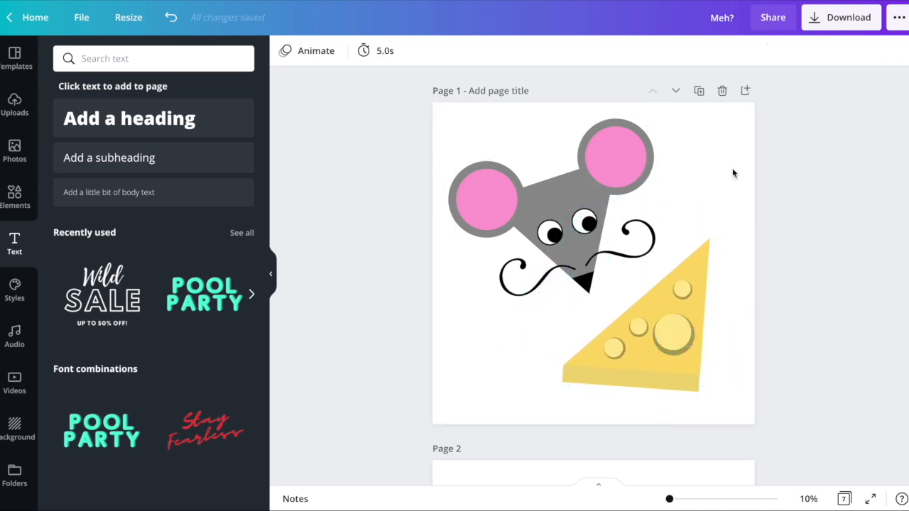
Step: Duplicate page 1 and straighten the mouse head upright on the copy
click(699, 90)
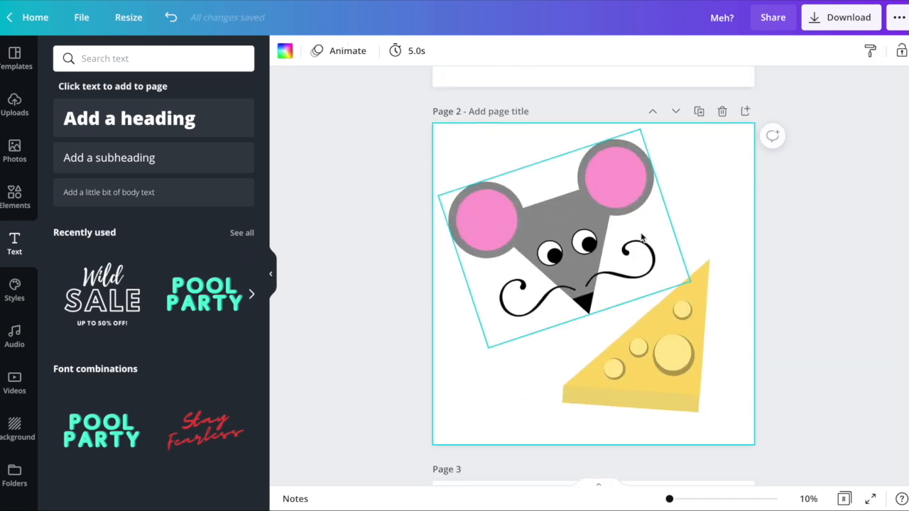
click(571, 245)
drag(595, 339, 564, 341)
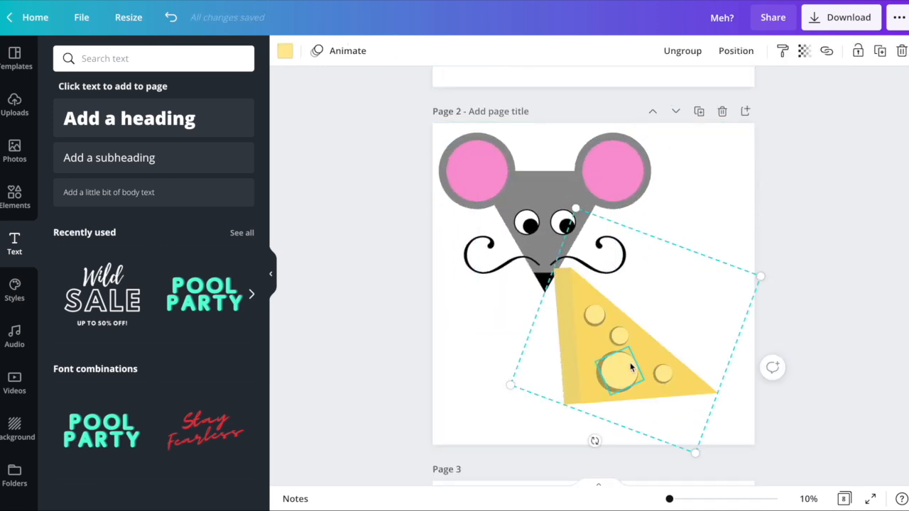
Step: Place the rotated cheese wedge in the lower left of the copied page and enlarge it
drag(611, 367, 521, 392)
drag(670, 302, 686, 297)
Step: Move the mouse head to the upper right of the copied page and tilt it clockwise toward the cheese
drag(570, 174, 660, 177)
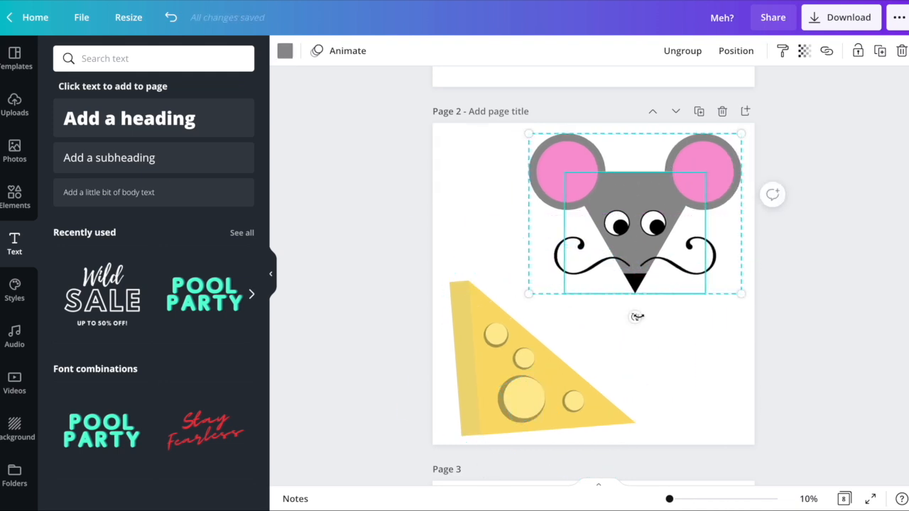
drag(639, 317, 592, 313)
drag(637, 221, 639, 247)
click(893, 317)
Step: Duplicate page 1 again, then shrink the cheese wedge on the new copy and place it near the page's right edge
scroll(749, 229, down, 3)
scroll(749, 230, up, 8)
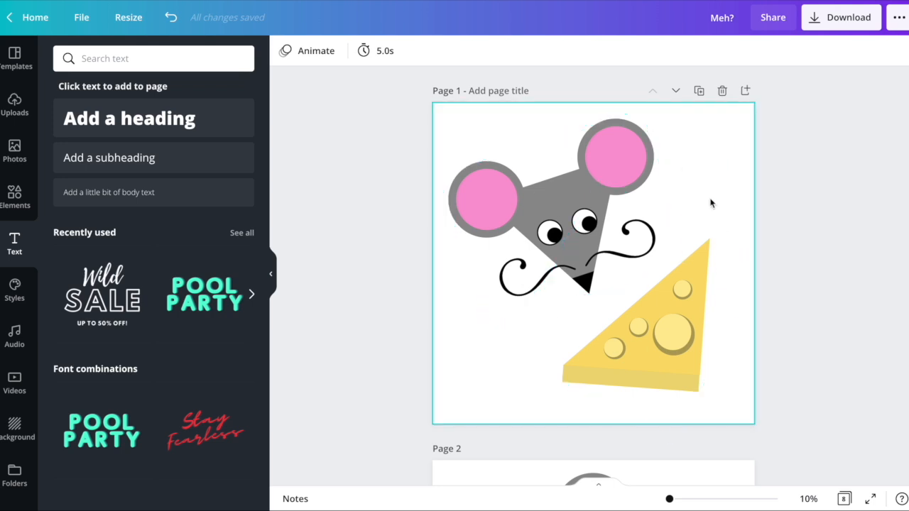
click(700, 91)
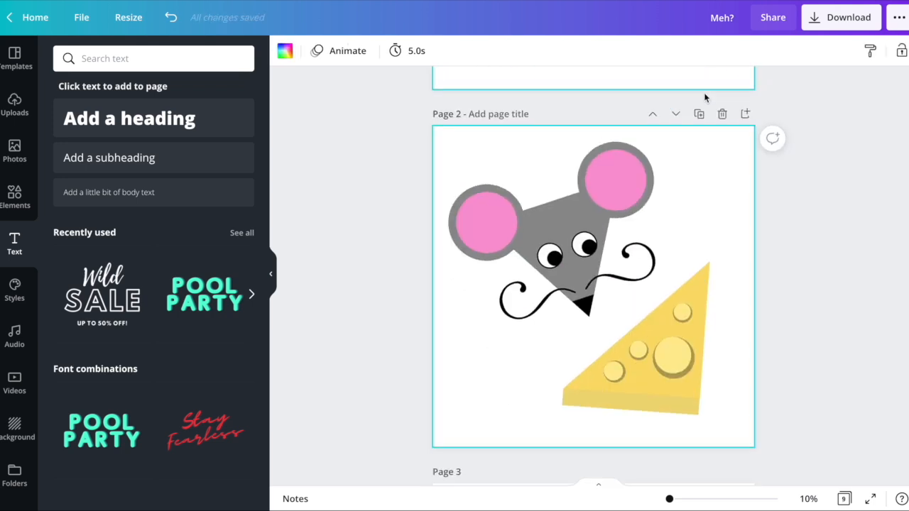
click(764, 394)
click(633, 376)
drag(505, 372, 603, 342)
drag(669, 341, 678, 290)
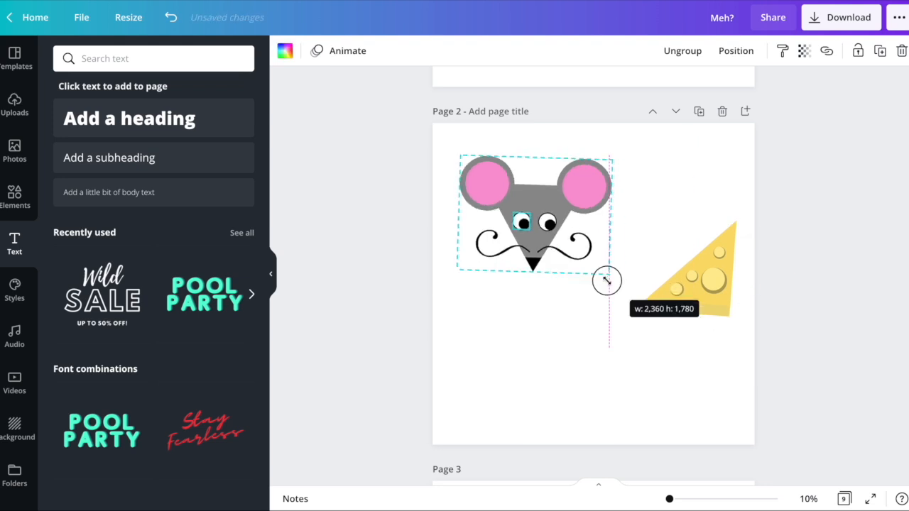
Step: Shrink the nearly upright mouse head on the new copy and place it at the page's left edge, level with the cheese
drag(606, 280, 605, 279)
drag(539, 196, 524, 268)
drag(593, 341, 561, 317)
drag(509, 284, 513, 278)
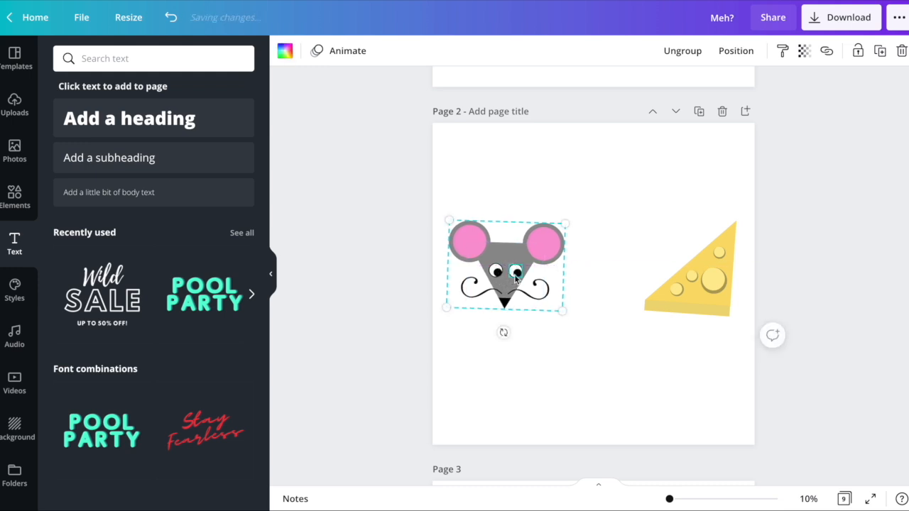
click(792, 265)
Step: Move the citrus pattern page up one position, ahead of the owl page
scroll(793, 267, up, 5)
scroll(793, 268, down, 15)
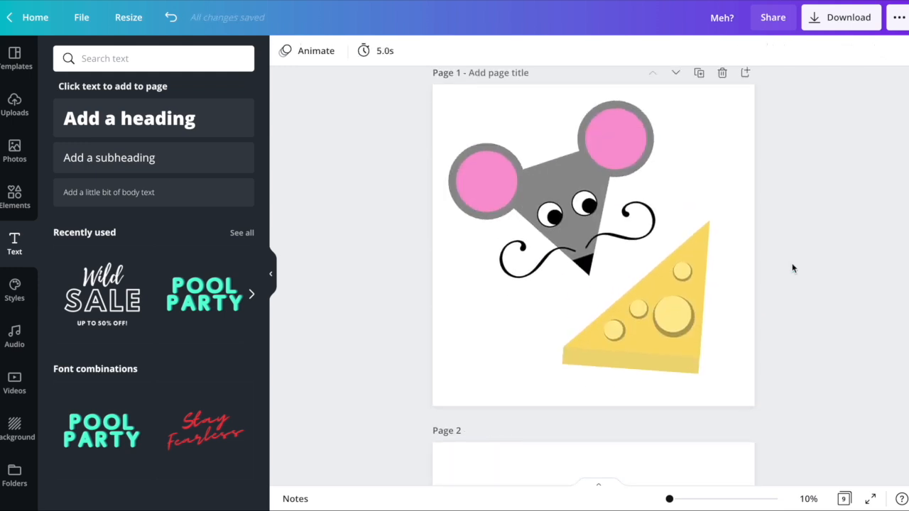
scroll(794, 268, down, 4)
scroll(737, 266, up, 7)
scroll(739, 255, down, 2)
scroll(759, 367, down, 3)
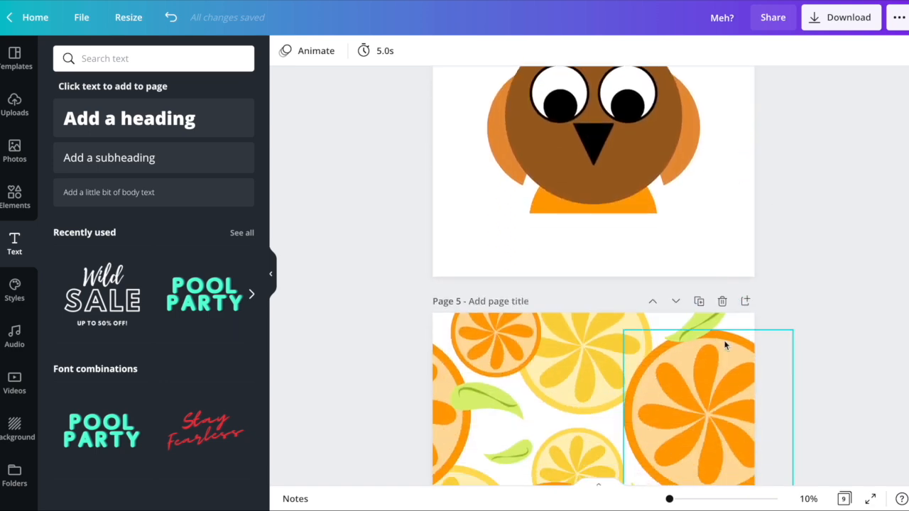
click(653, 302)
Step: Move the blue-haired "Meh?" page up to become page 5, directly after the citrus pattern page
scroll(761, 259, down, 10)
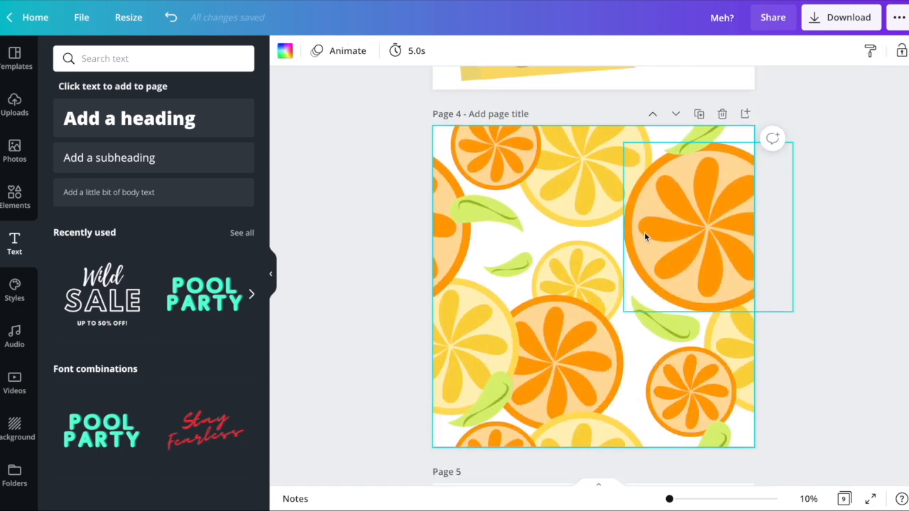
scroll(645, 232, down, 8)
click(652, 258)
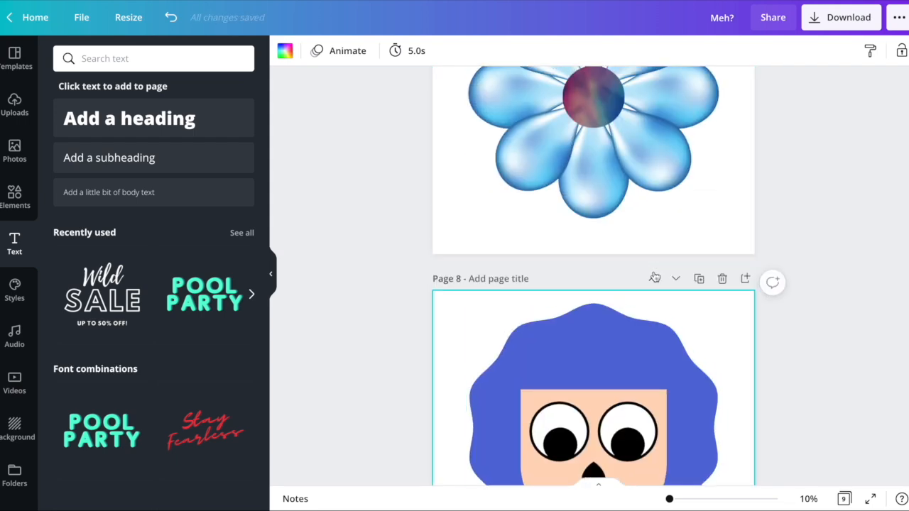
click(652, 278)
click(653, 299)
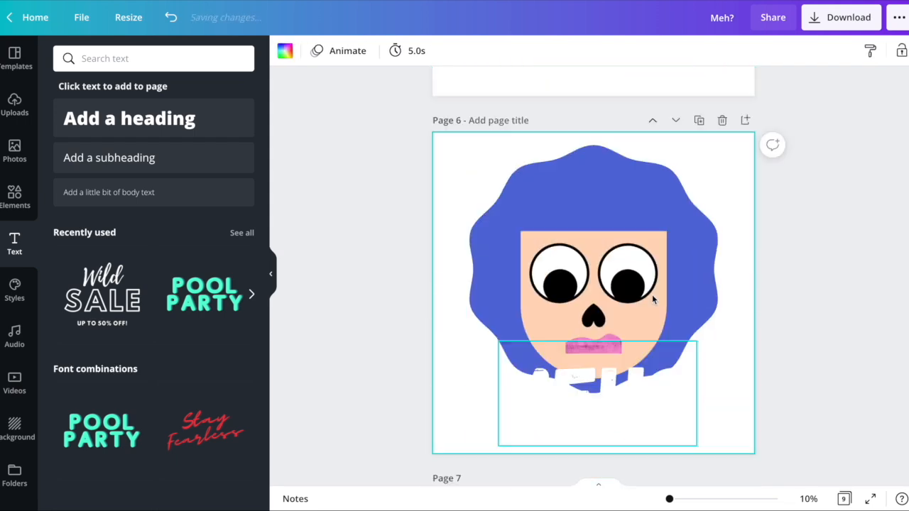
click(653, 320)
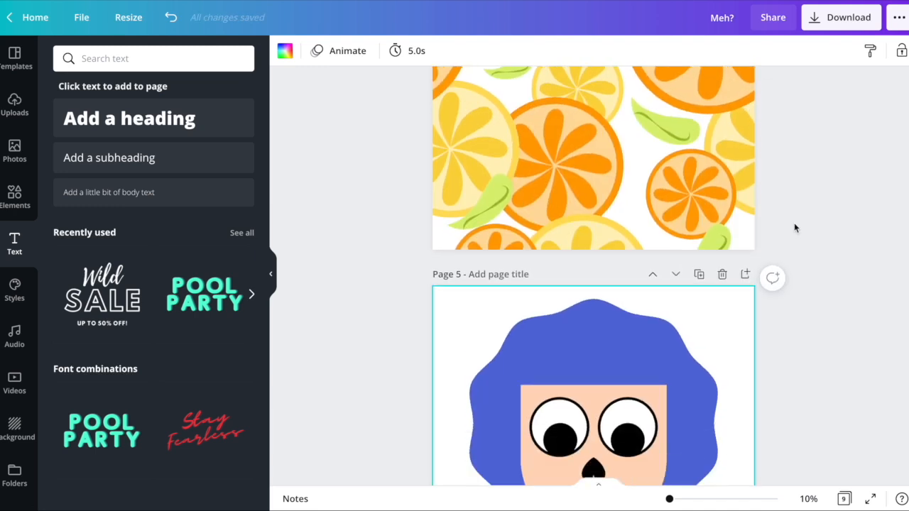
Step: Duplicate the "Meh?" page
click(773, 327)
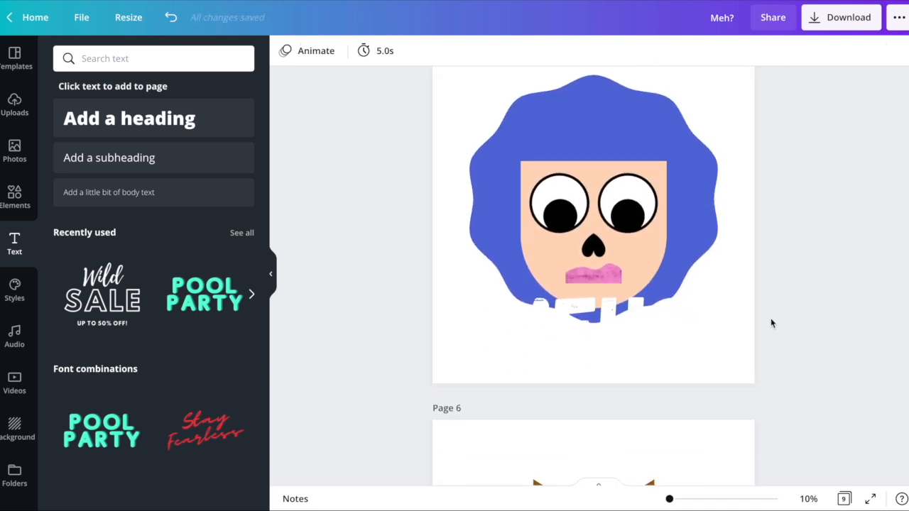
click(636, 315)
click(699, 140)
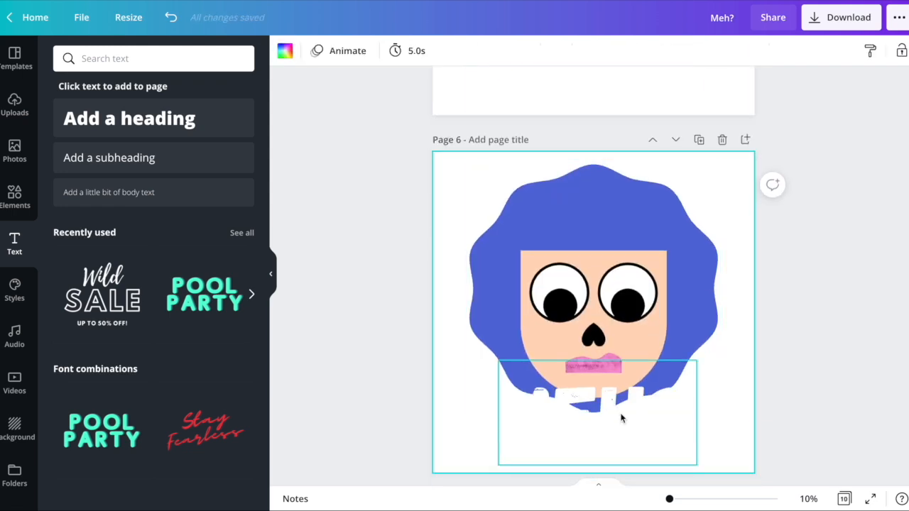
Step: Recolor the white "MEH?" text on page 6 to black
click(597, 426)
click(480, 51)
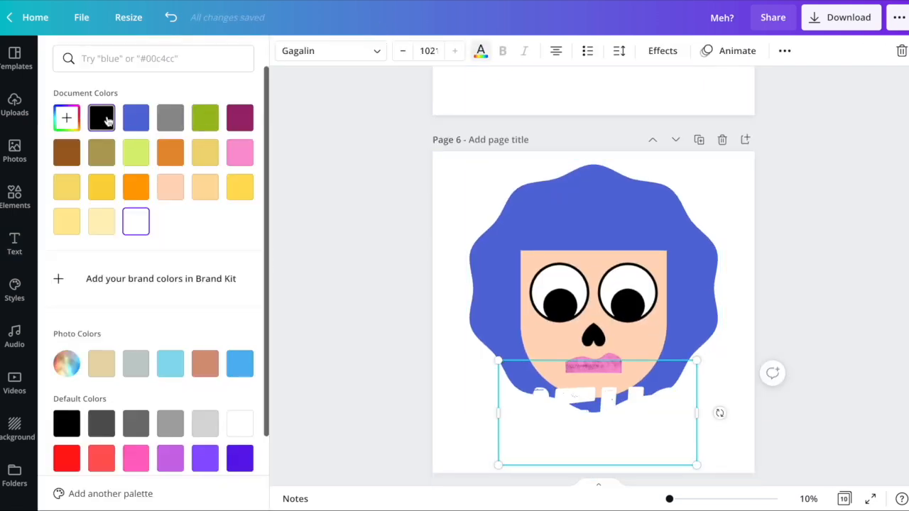
click(107, 120)
click(372, 282)
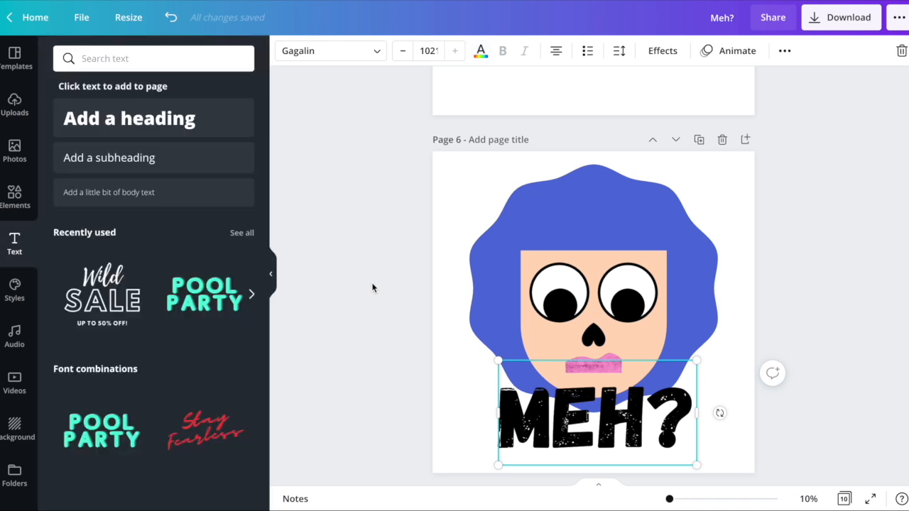
click(373, 288)
Step: Duplicate the black "MEH?" page, shrink the whole woman-and-text design on the copy, and place it at the page's right edge, vertically centered
click(699, 140)
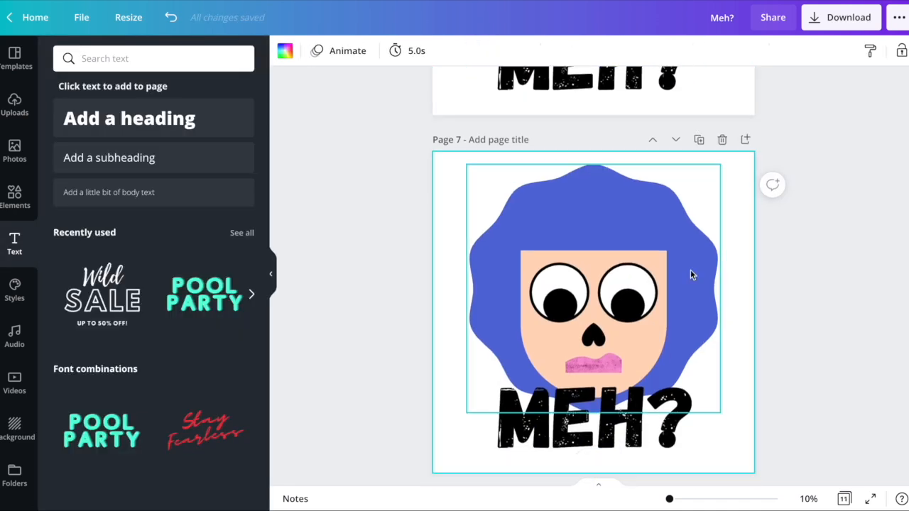
drag(743, 449, 488, 265)
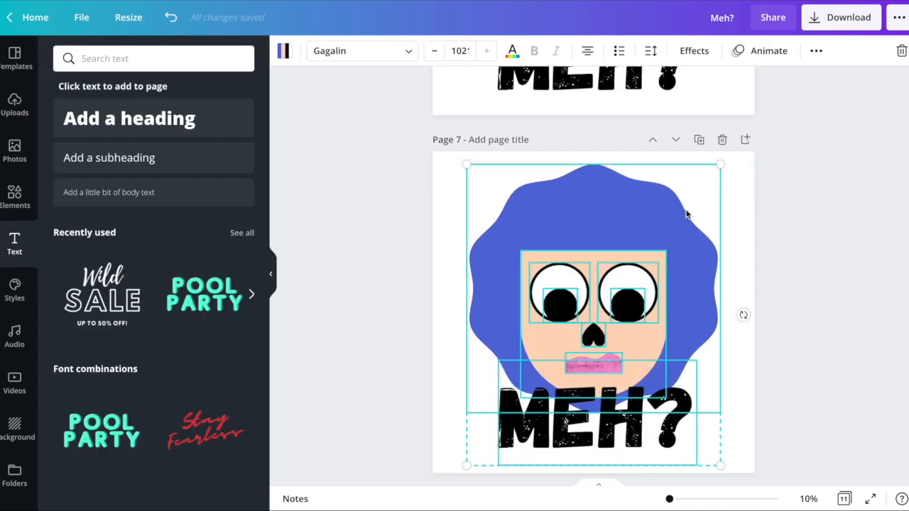
drag(724, 163, 570, 343)
drag(519, 372, 674, 274)
drag(688, 275, 692, 269)
Step: Duplicate the small "MEH?" woman to the page's left edge and center the pair on the page
click(810, 317)
drag(808, 397, 438, 255)
drag(489, 292, 490, 292)
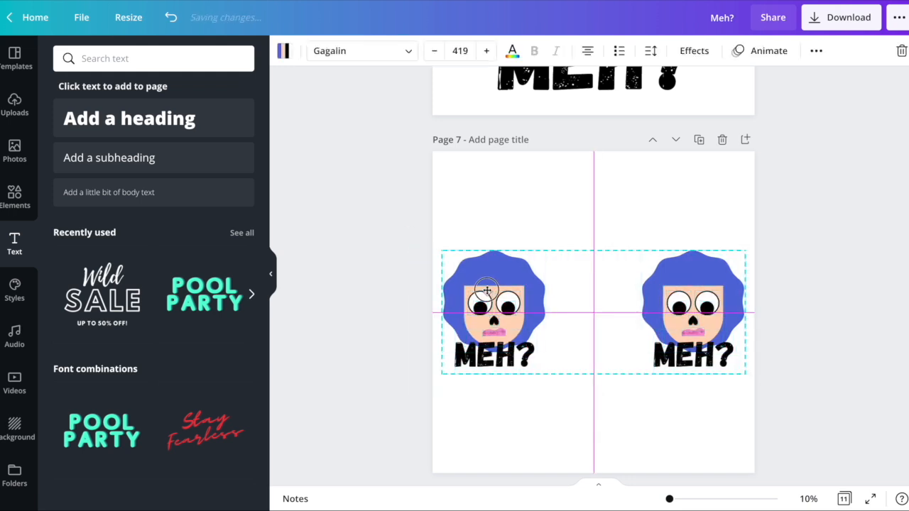
click(627, 220)
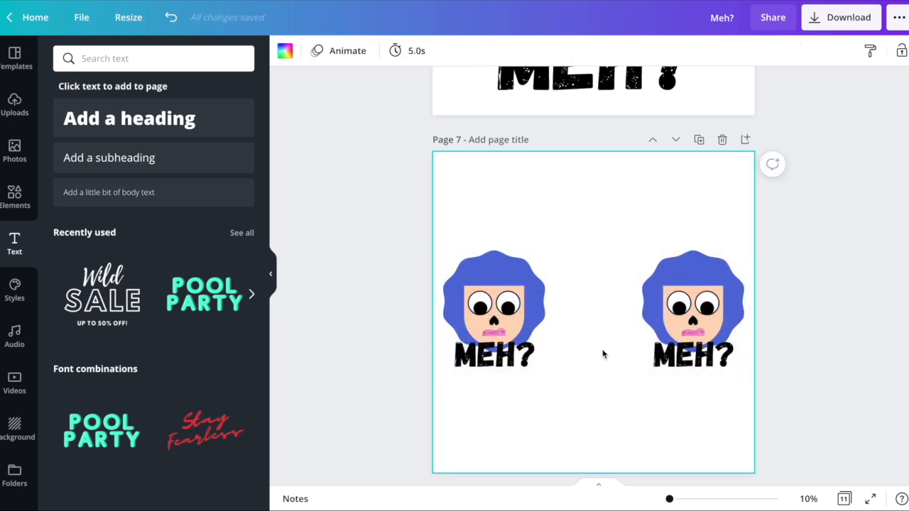
scroll(602, 353, up, 10)
scroll(602, 353, up, 3)
scroll(647, 291, down, 8)
scroll(646, 294, up, 1)
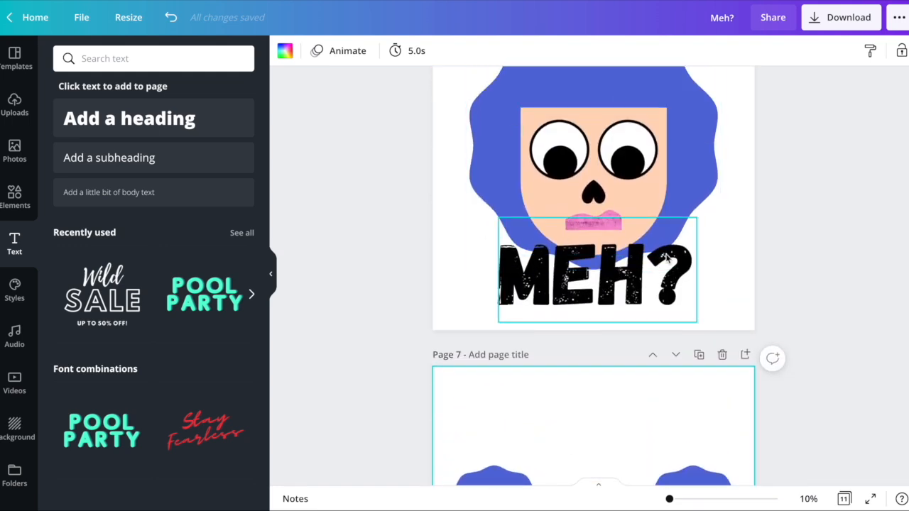
scroll(661, 285, down, 5)
scroll(660, 413, up, 15)
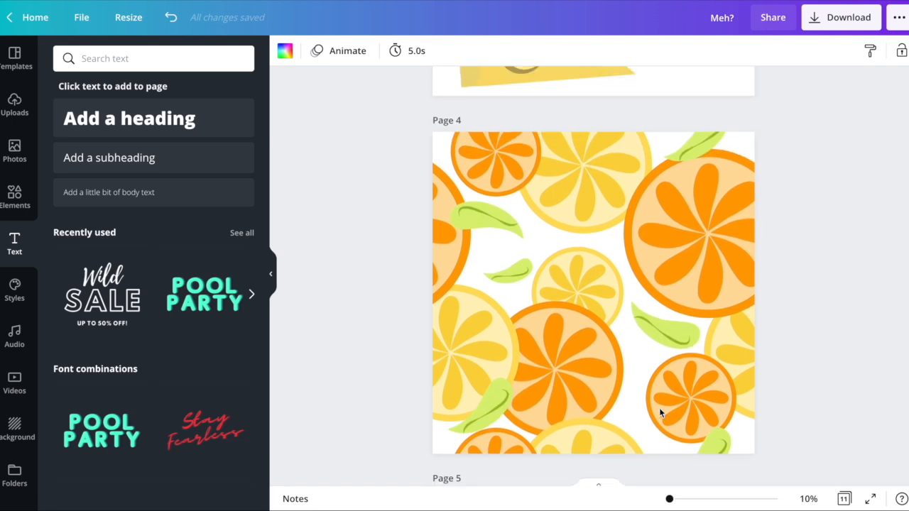
scroll(644, 387, up, 4)
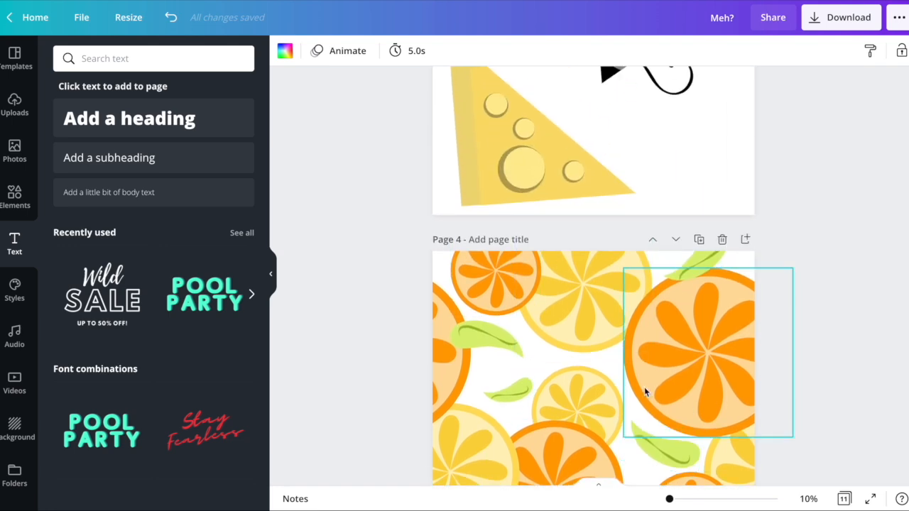
scroll(702, 306, down, 2)
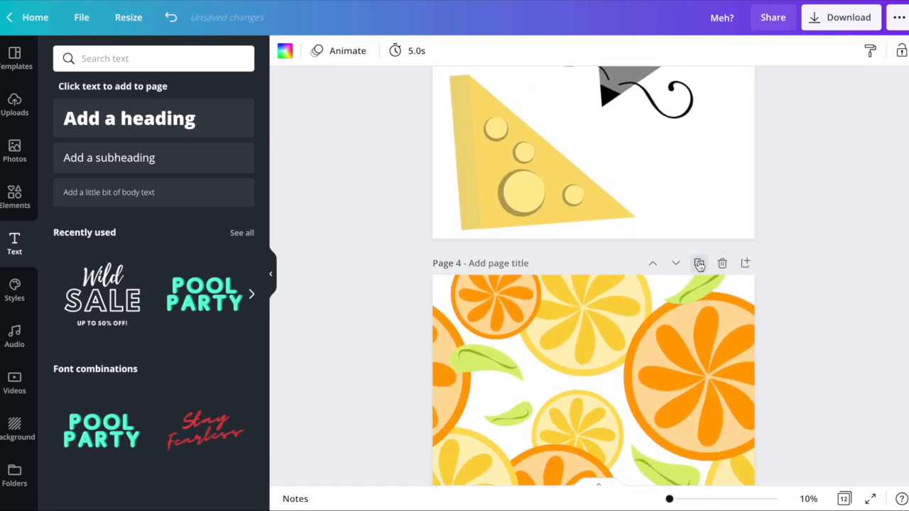
click(701, 265)
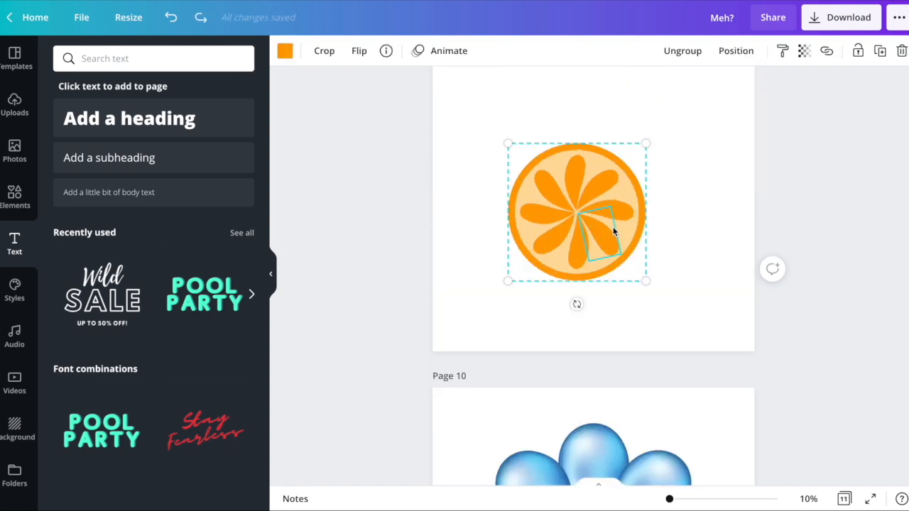
Step: Duplicate the citrus pattern page
scroll(613, 227, up, 20)
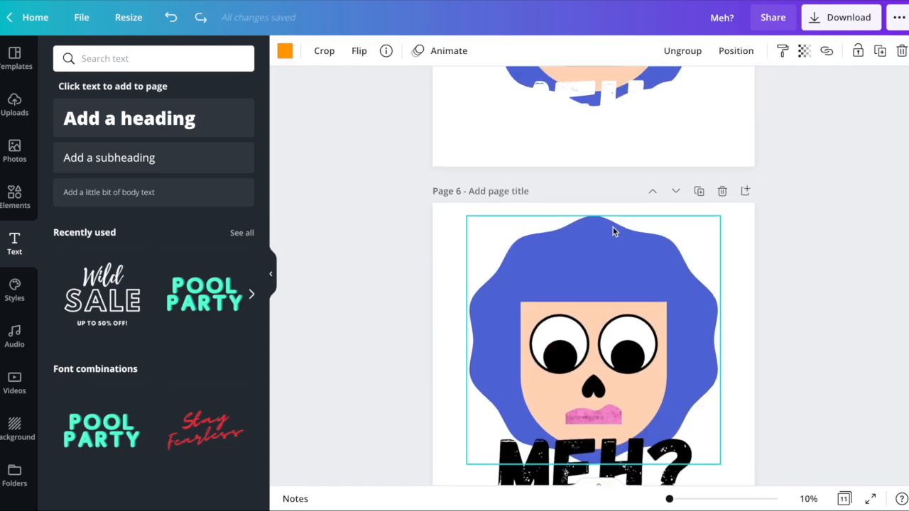
scroll(615, 232, up, 6)
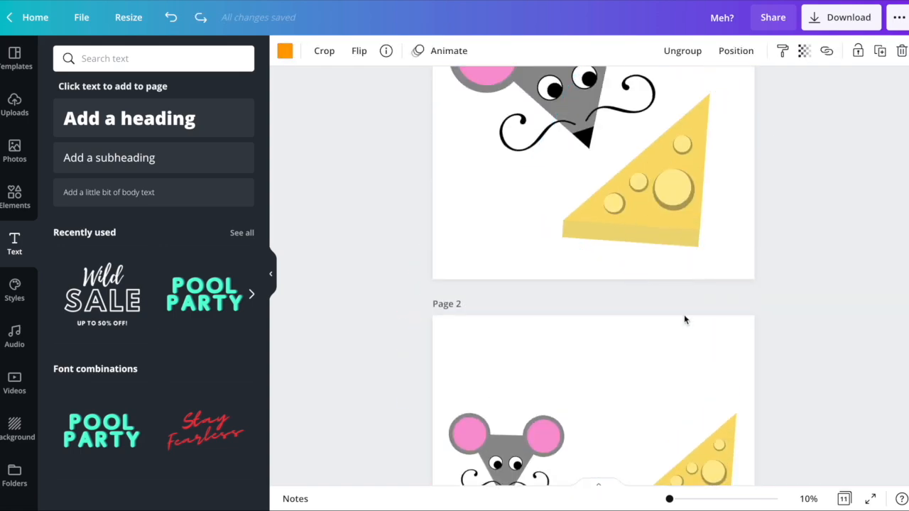
scroll(684, 319, down, 12)
scroll(684, 319, down, 10)
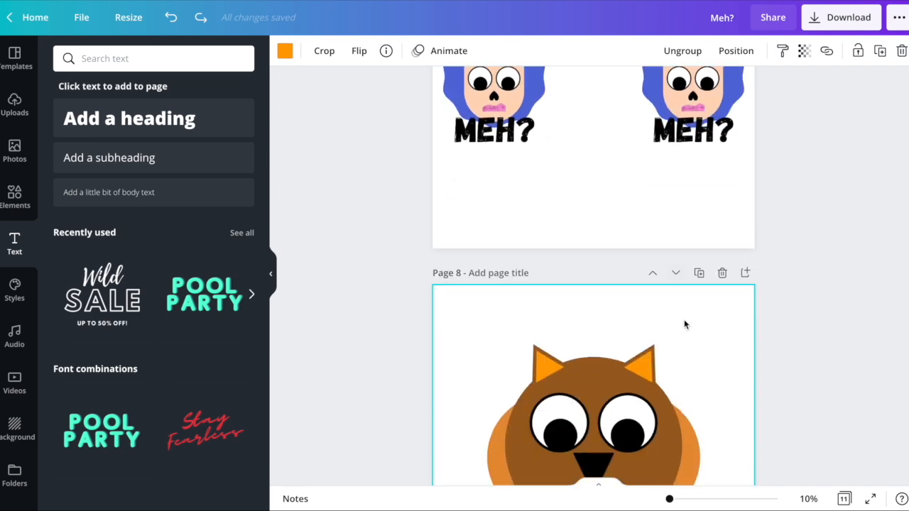
scroll(684, 319, up, 14)
scroll(684, 324, up, 8)
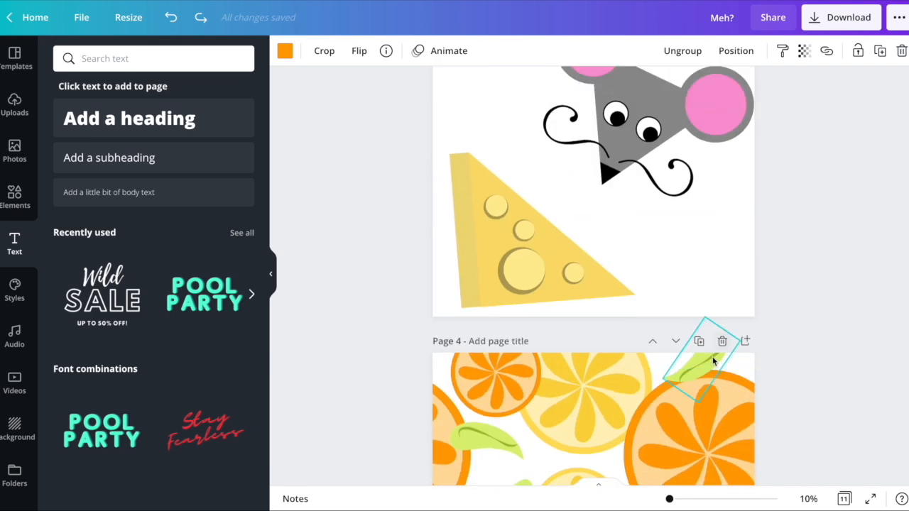
click(701, 342)
Step: Clear the citrus pattern from the duplicated page and paste the single orange slice in its place
click(609, 329)
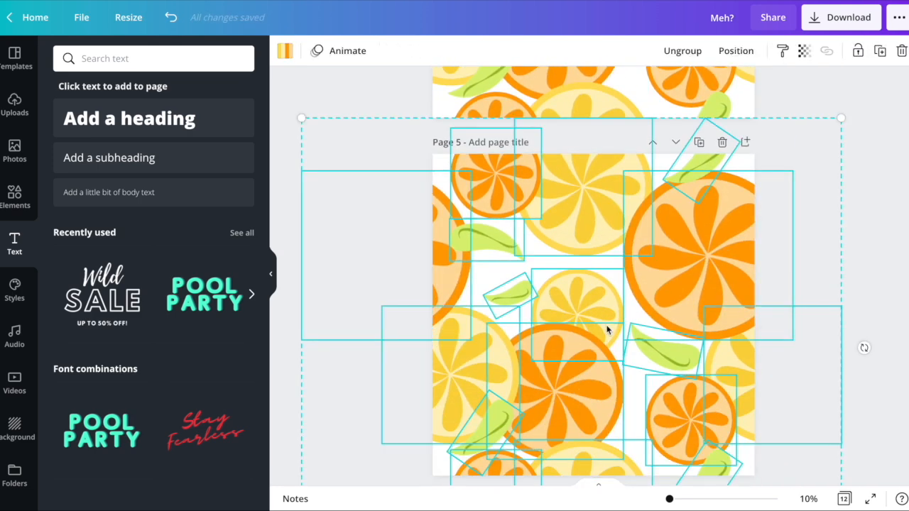
key(Delete)
click(632, 306)
key(ctrl+z)
Step: Enlarge the orange slice until it nearly fills page 5 and center it on the page
drag(646, 403, 739, 474)
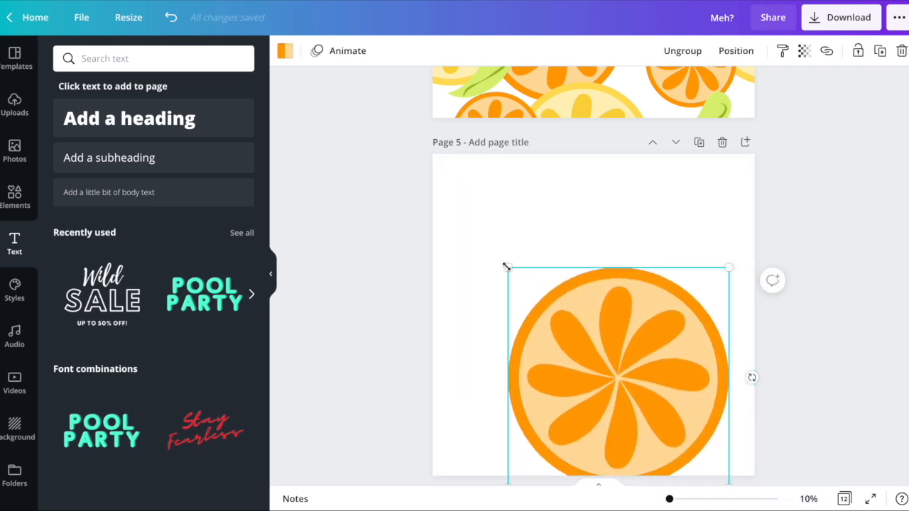
drag(617, 339, 558, 320)
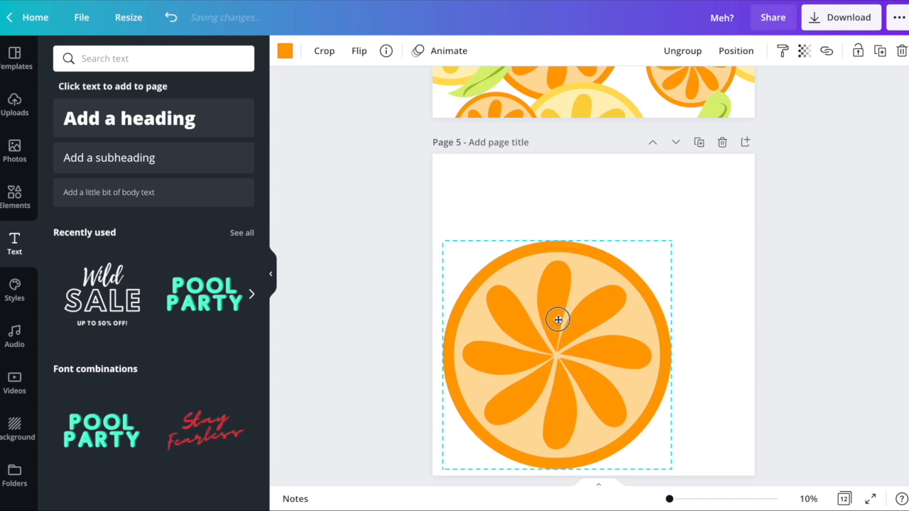
click(685, 232)
click(586, 329)
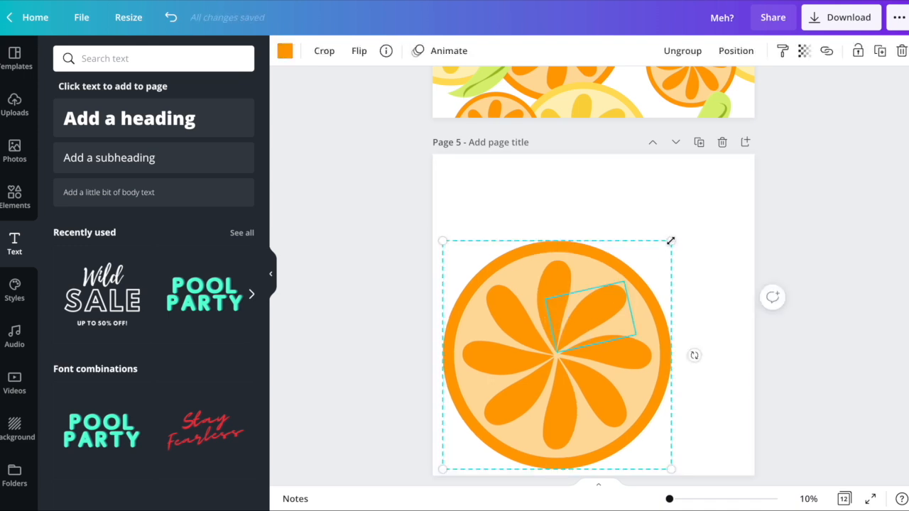
drag(670, 241, 743, 169)
drag(615, 318, 605, 313)
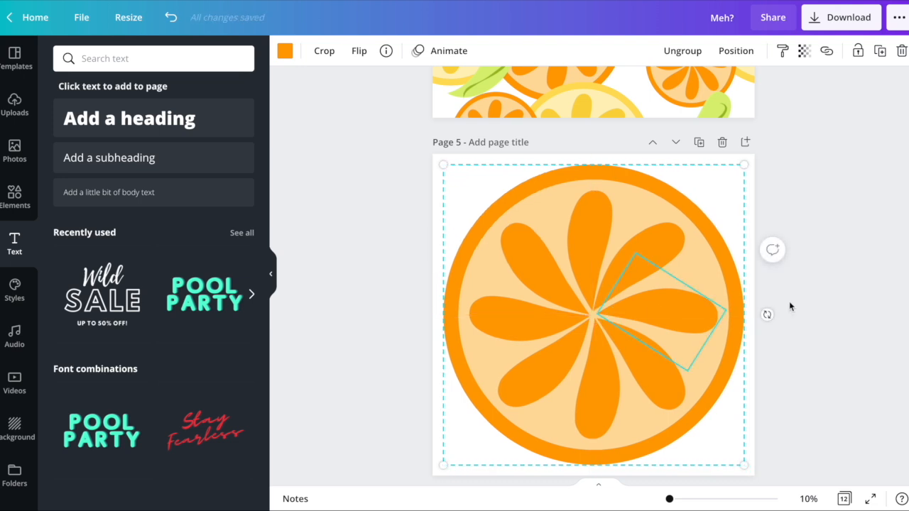
Step: Set up a PNG download of the design with a transparent background
click(845, 234)
scroll(844, 234, down, 17)
click(840, 11)
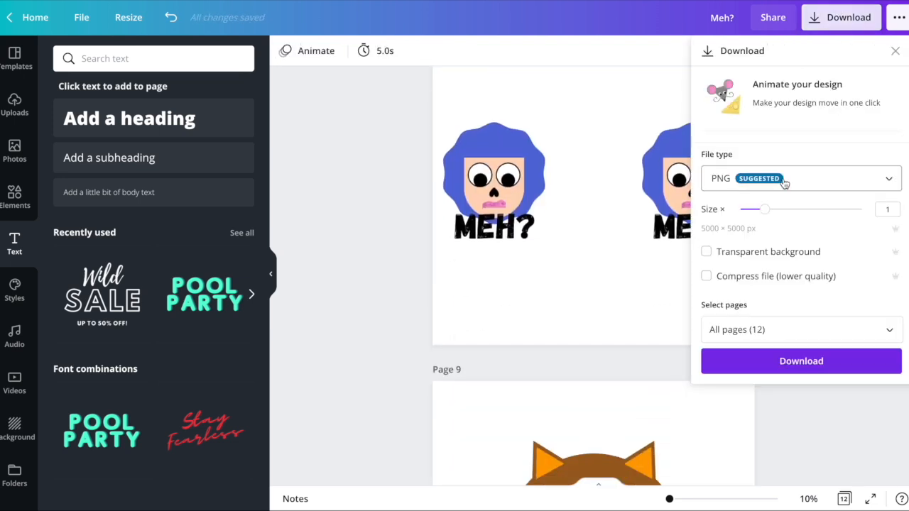
click(726, 252)
Step: Restrict the download to pages 1–8 and start it
click(751, 328)
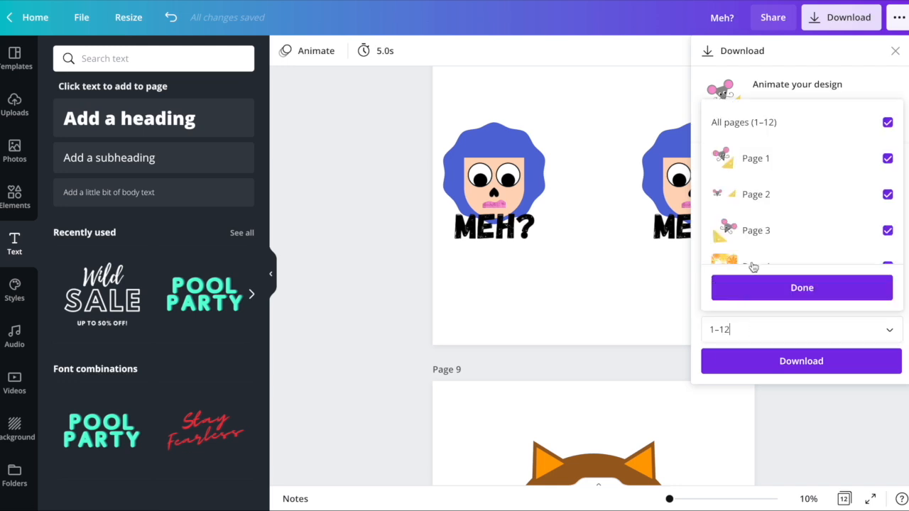
click(761, 122)
click(760, 158)
click(767, 192)
scroll(754, 184, down, 1)
click(753, 183)
click(753, 211)
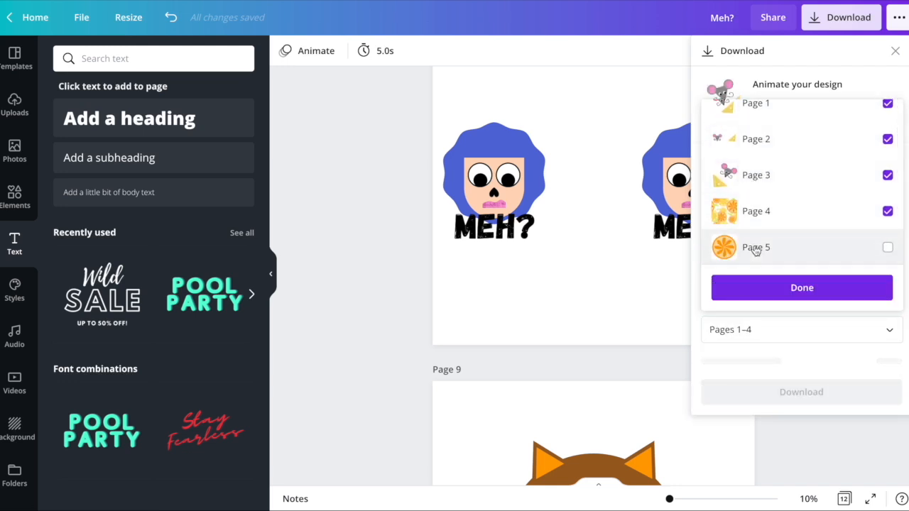
click(753, 248)
scroll(747, 194, down, 3)
click(748, 187)
click(754, 220)
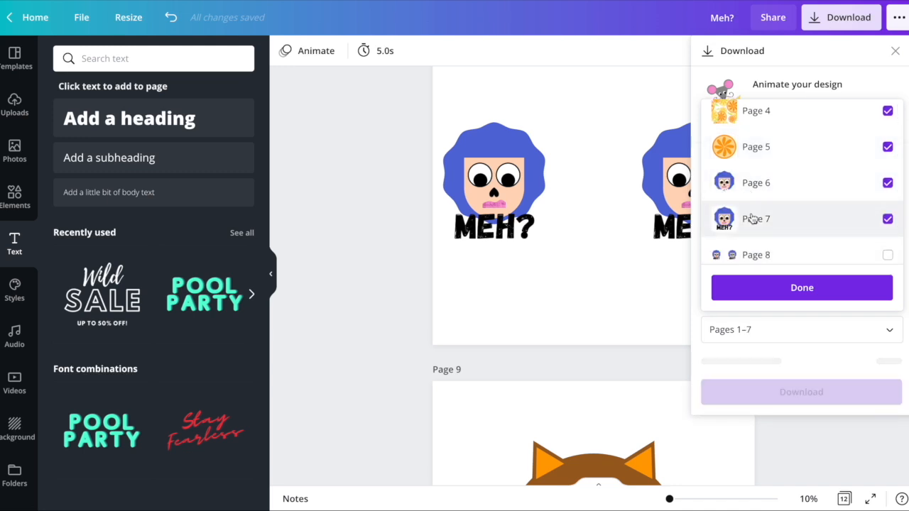
scroll(749, 211, down, 1)
click(740, 213)
click(765, 296)
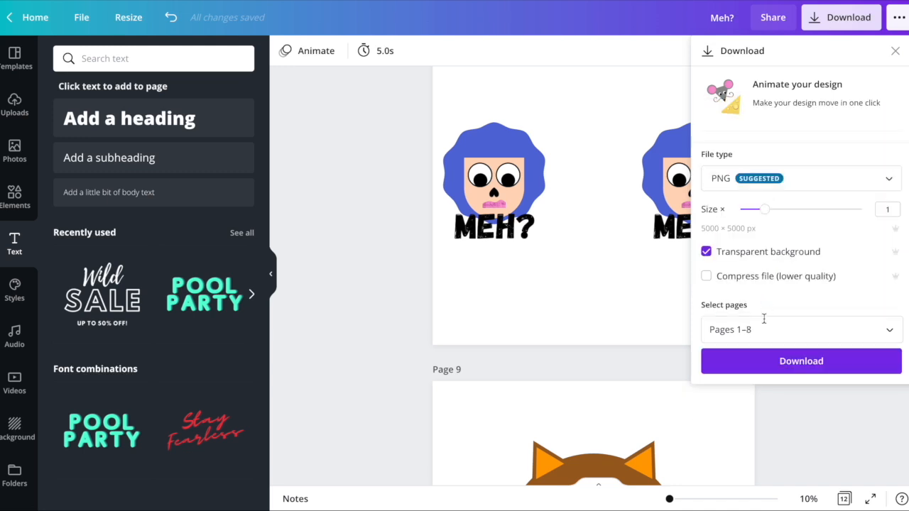
click(774, 367)
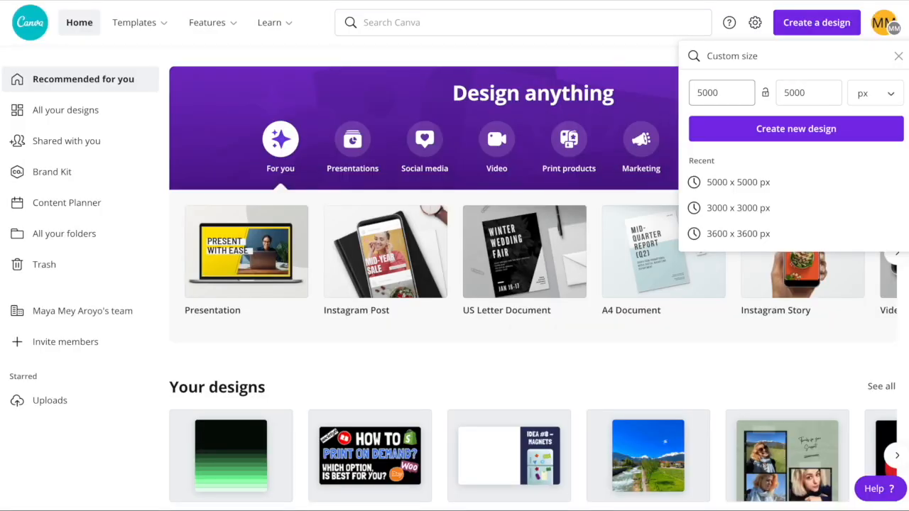
Step: Switch to Redbubble's page for adding new work and extract the downloaded Meh.zip
text(redb)
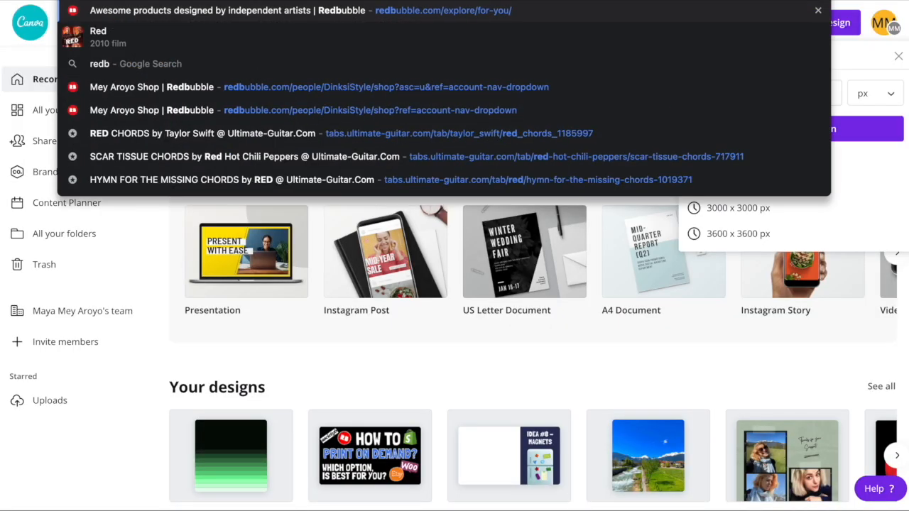
key(Return)
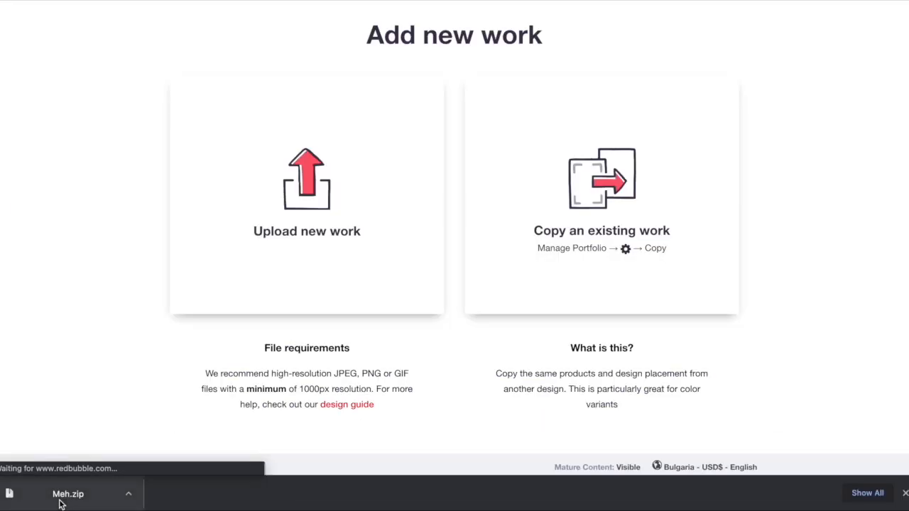
click(59, 504)
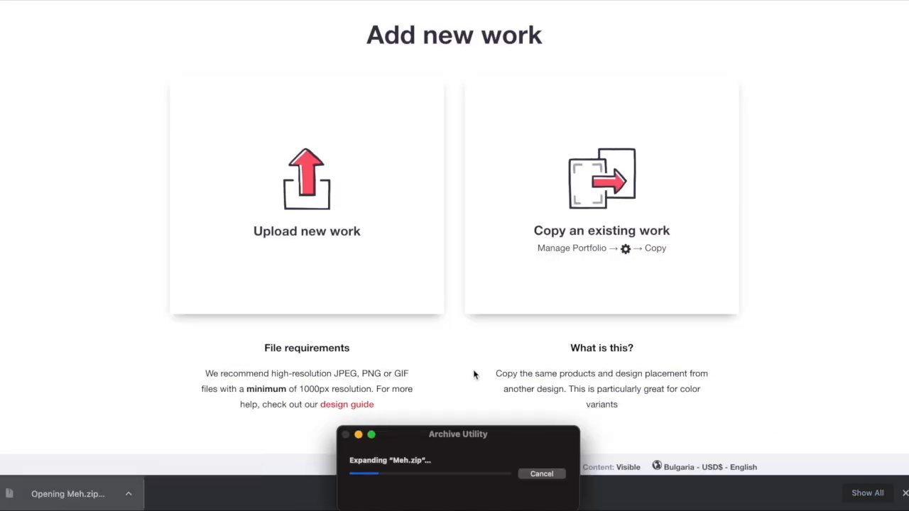
click(90, 317)
Step: Upload 1.png from the Meh folder in Downloads as a new work
click(271, 234)
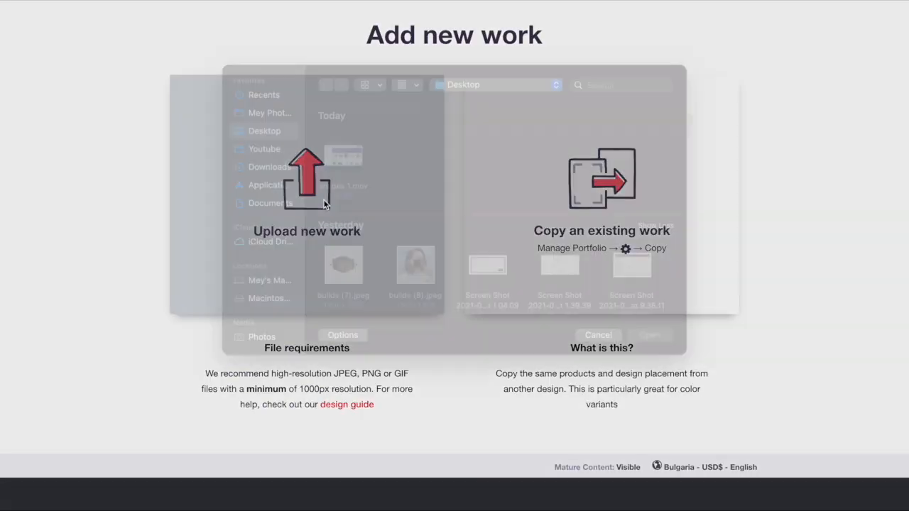
click(265, 187)
double_click(347, 181)
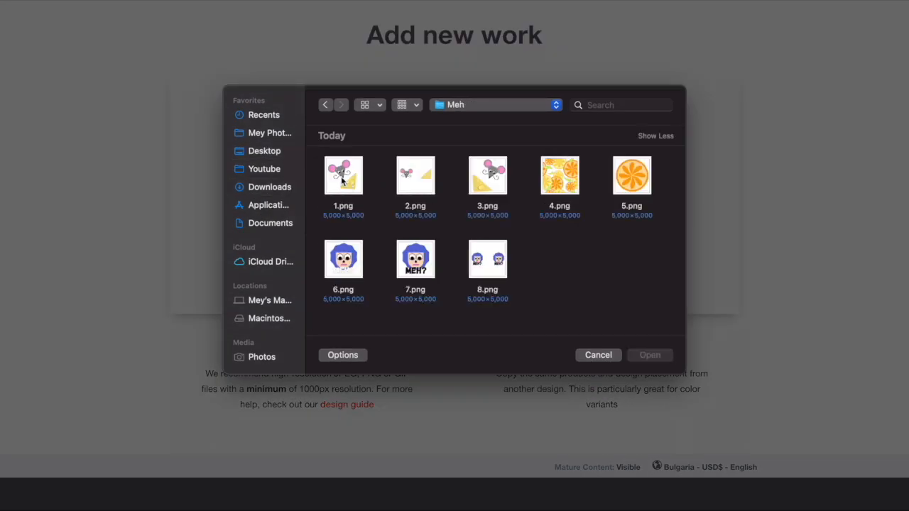
double_click(341, 181)
Step: Title the work "French mouse with Cheese" and add the tags "French mouse with Cheese, mouses, cute mouse, comics, cheese, yellow cheese, funny"
click(480, 152)
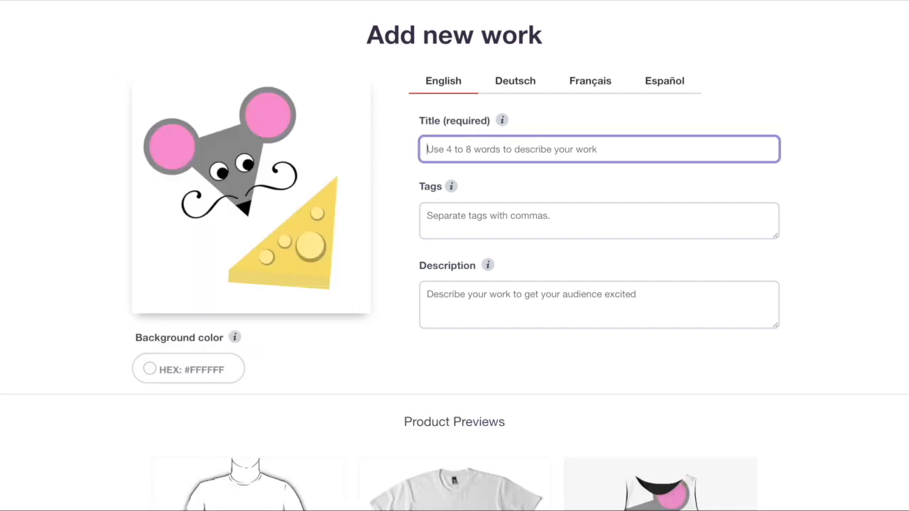
text(French mouse with Cheese)
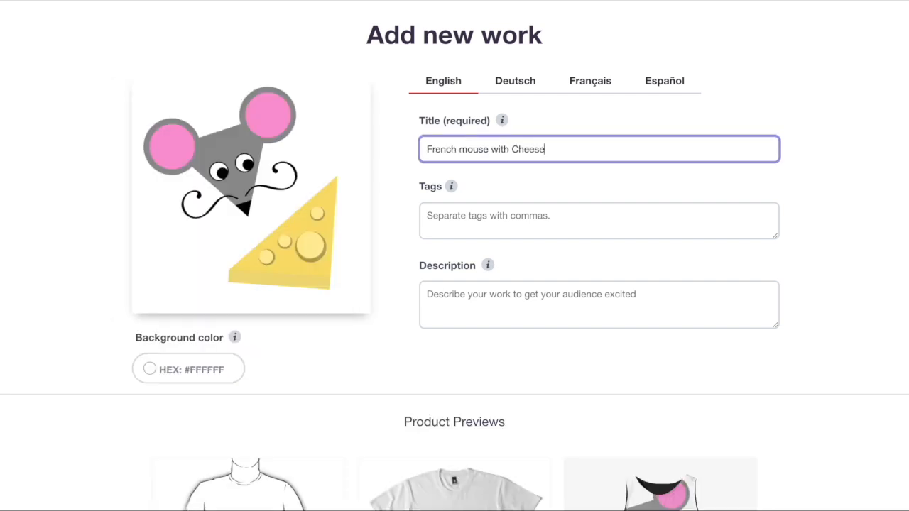
click(505, 215)
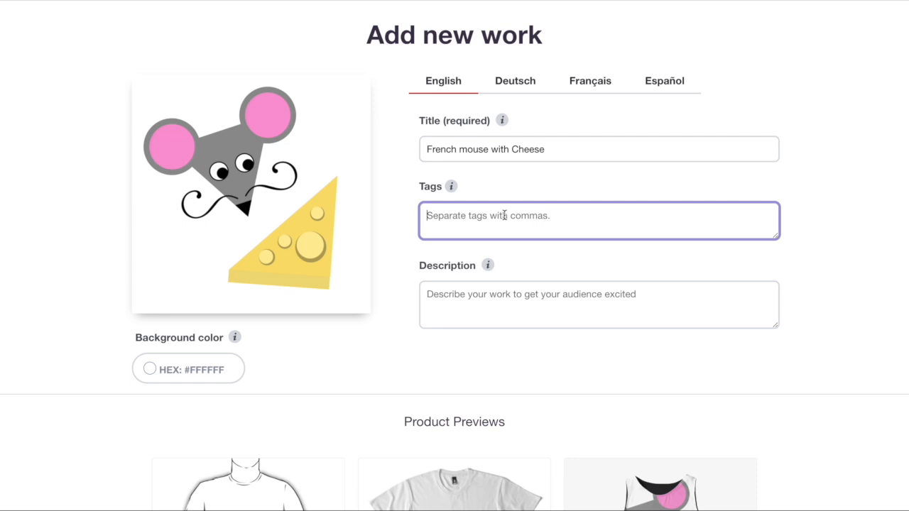
text(French mouse with Cheese, mouses, cute mouse, comics, cheese, yellow cheese, funny)
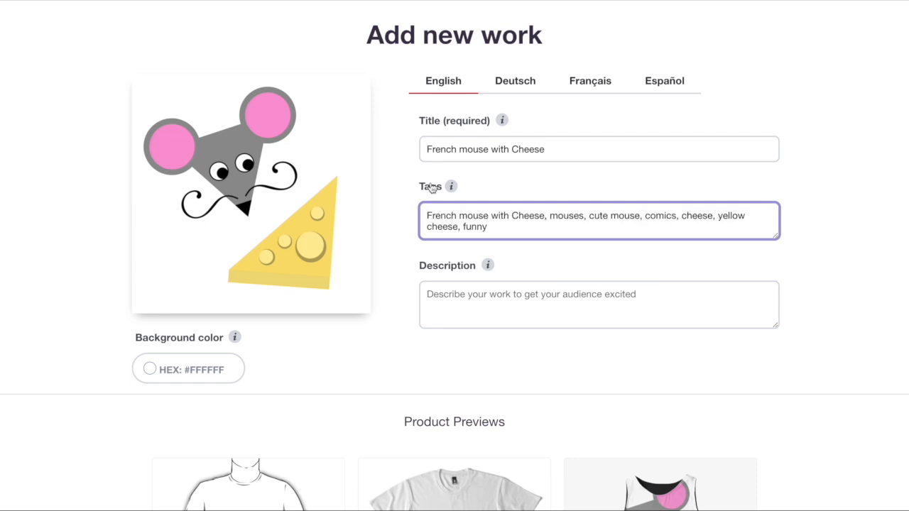
Step: Scale the mouse-and-cheese design to 66% for Large Print Clothing and shift it slightly towards the middle of the print area
scroll(431, 189, down, 5)
scroll(295, 221, down, 5)
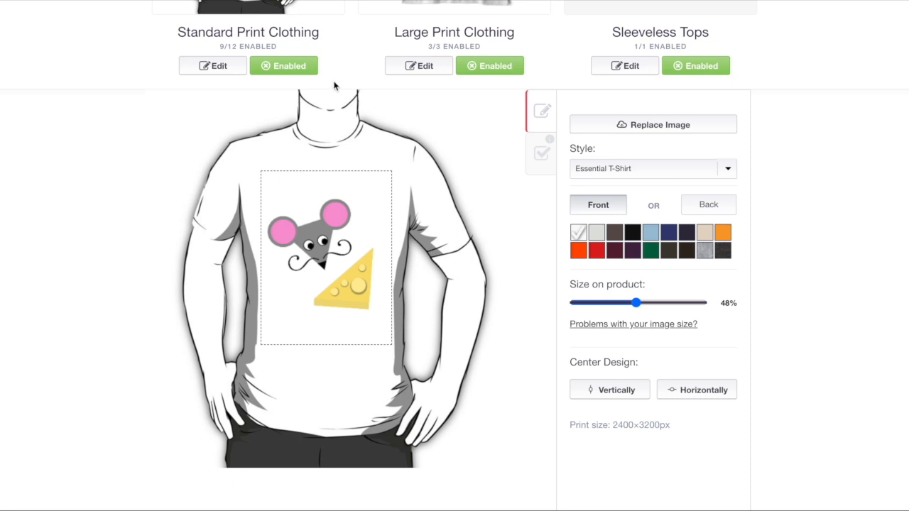
scroll(335, 86, up, 3)
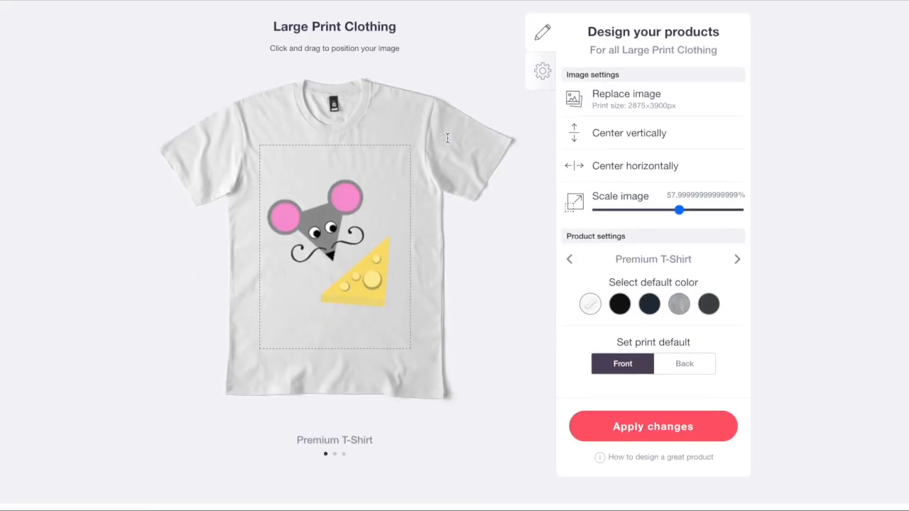
drag(681, 173, 690, 171)
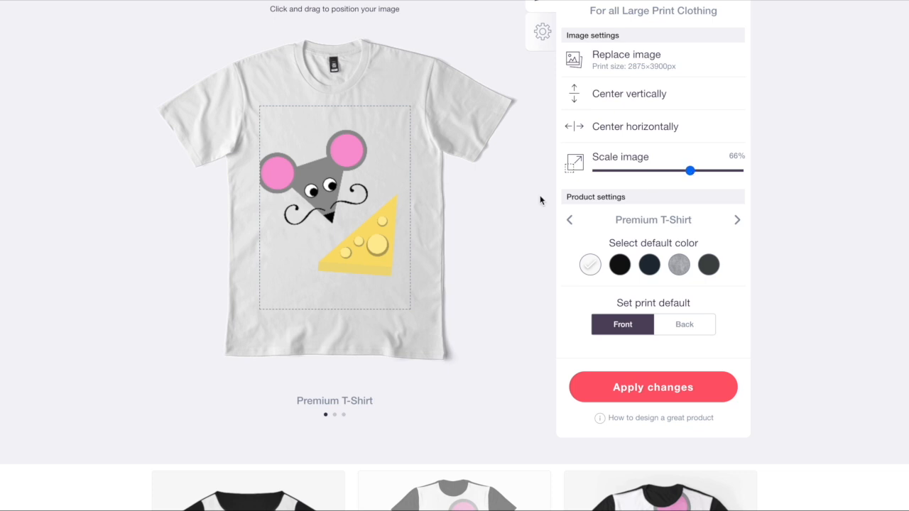
scroll(363, 229, up, 5)
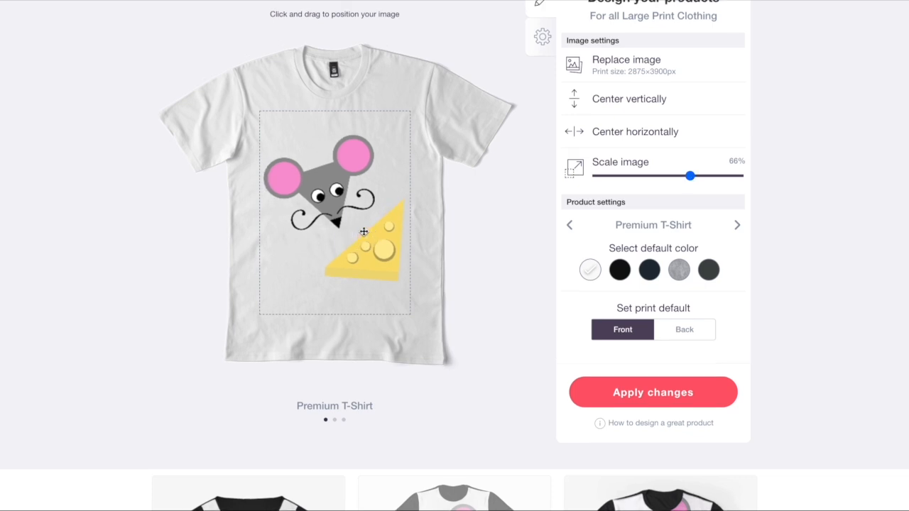
Step: Repeat the Sleeveless Tops design in an offset grid and scale it to below 30%
click(679, 164)
scroll(680, 163, down, 5)
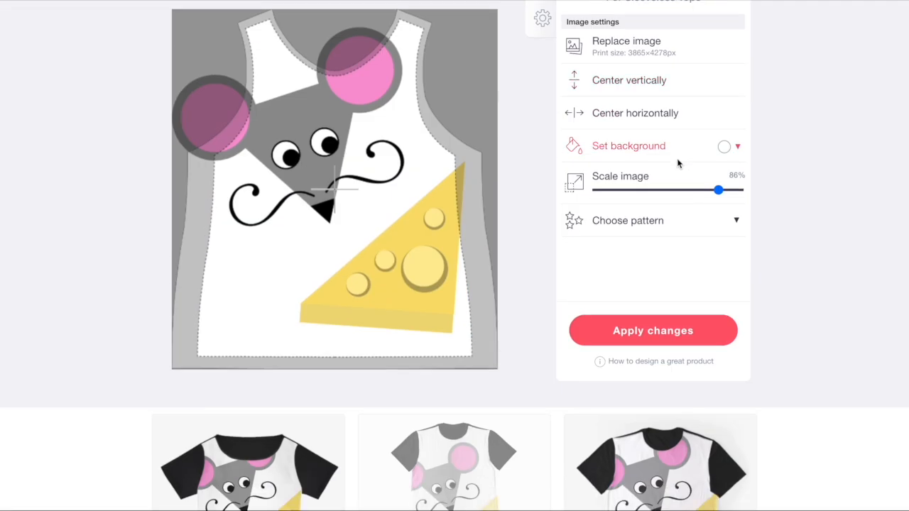
click(641, 190)
click(641, 223)
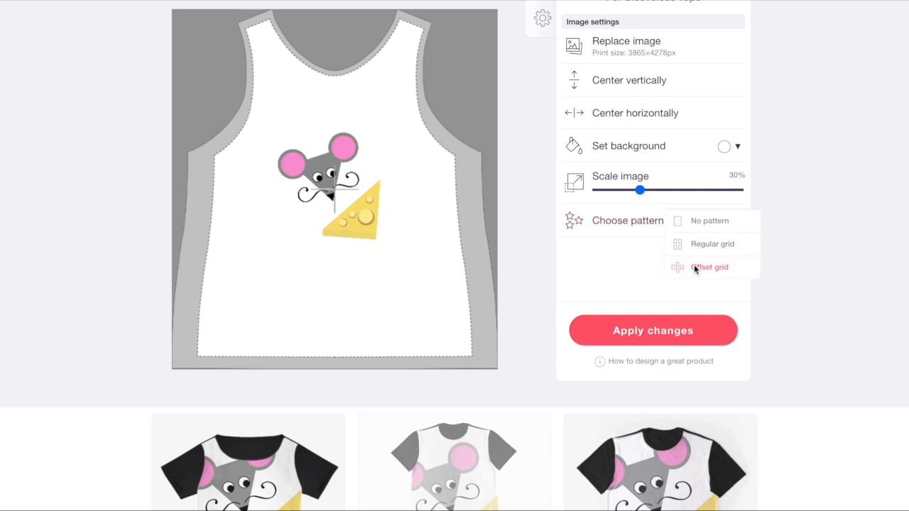
click(695, 267)
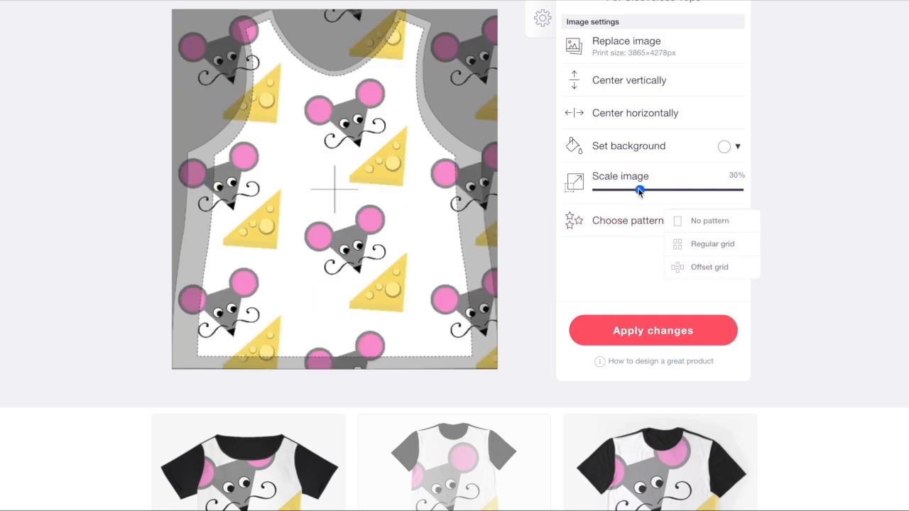
drag(640, 190, 628, 191)
scroll(446, 201, up, 6)
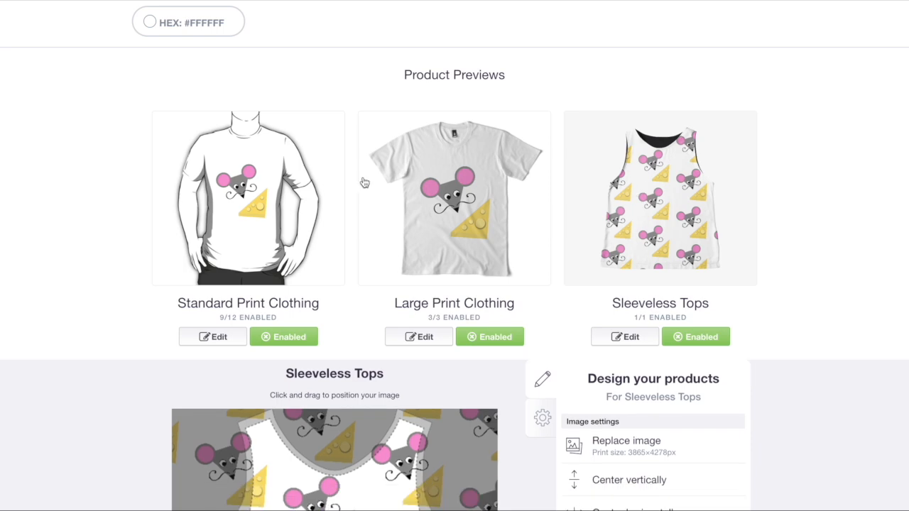
Step: Repeat the Chiffon Tops design in an offset grid and scale it to below 29%
scroll(383, 181, down, 4)
click(283, 182)
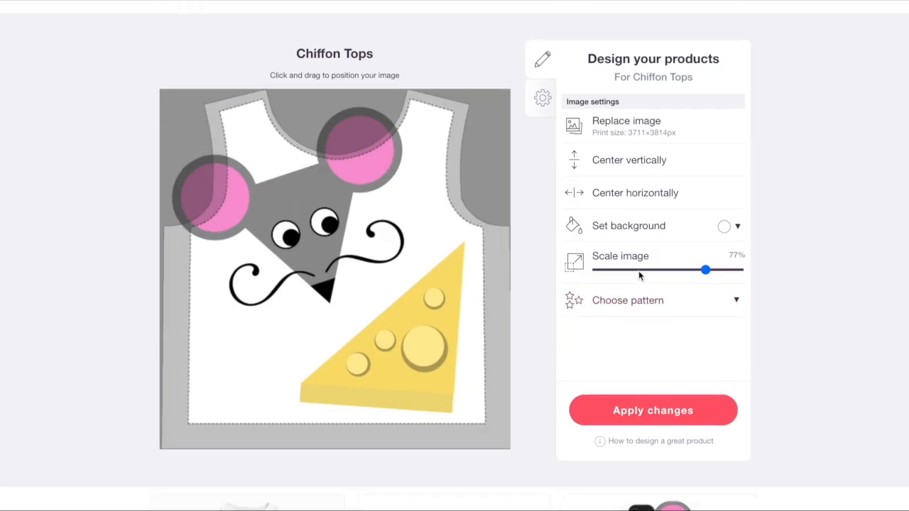
click(640, 273)
click(632, 301)
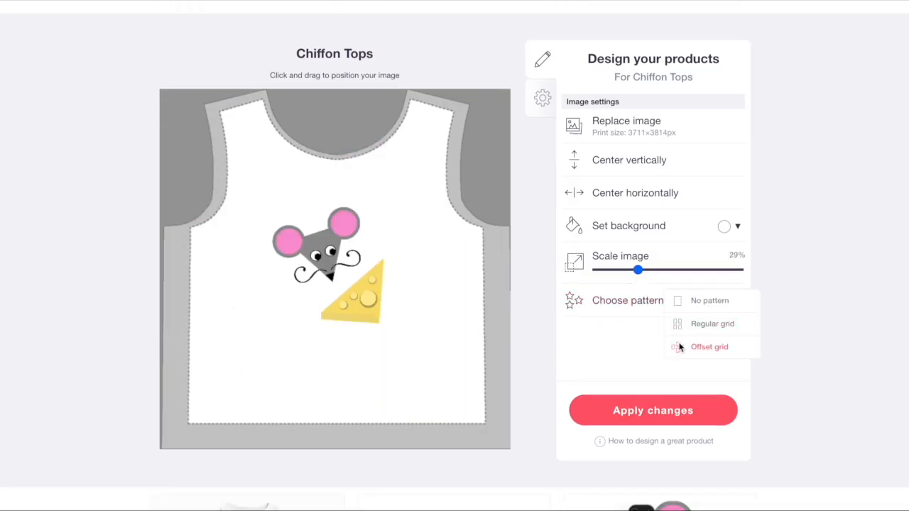
click(680, 347)
click(616, 269)
scroll(524, 252, up, 5)
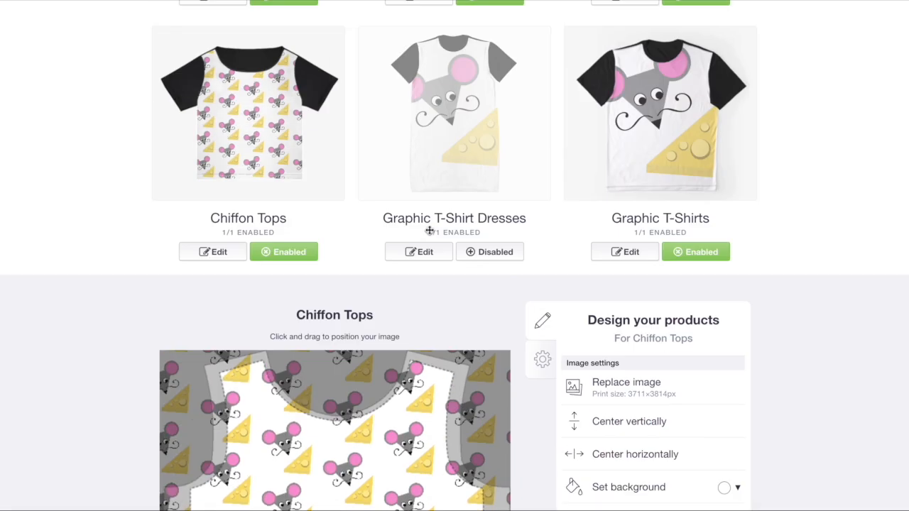
Step: Enable Graphic T-Shirt Dresses and move the design slightly lower on the dress
scroll(458, 216, down, 2)
click(459, 216)
click(495, 236)
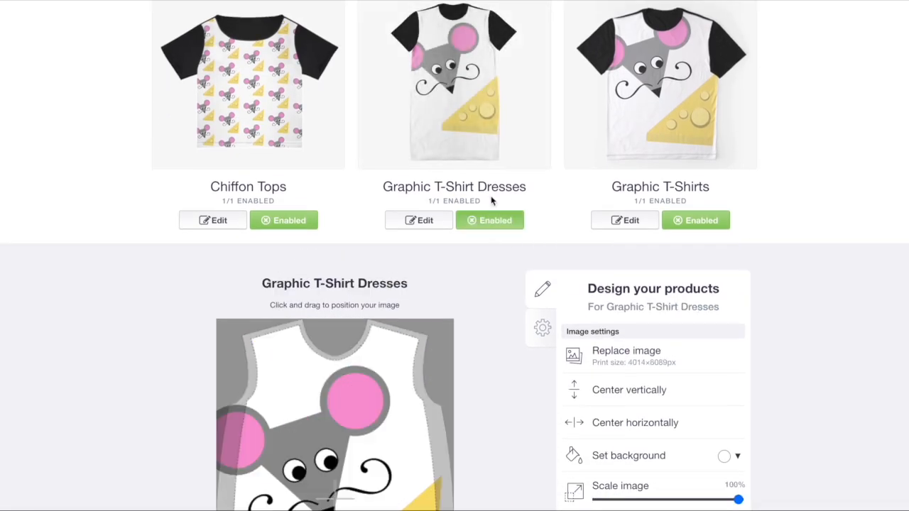
scroll(388, 203, down, 4)
drag(387, 203, 388, 226)
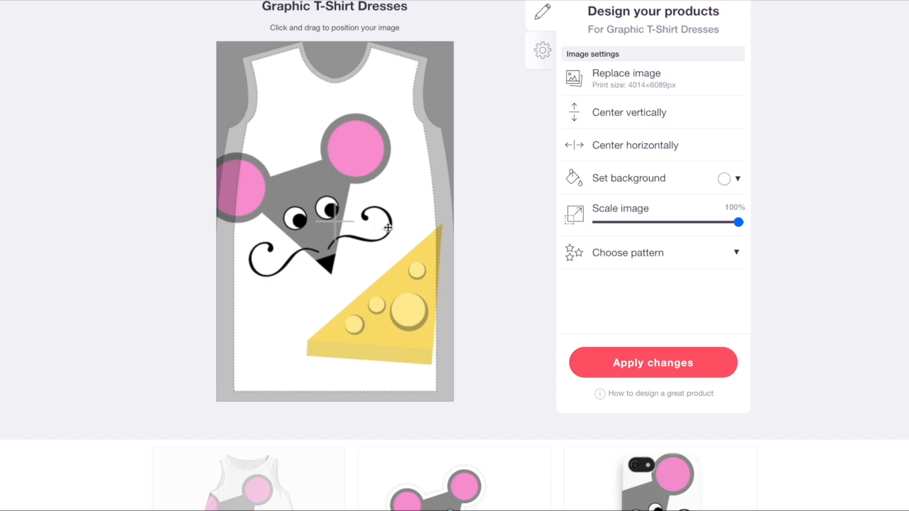
scroll(524, 135, up, 4)
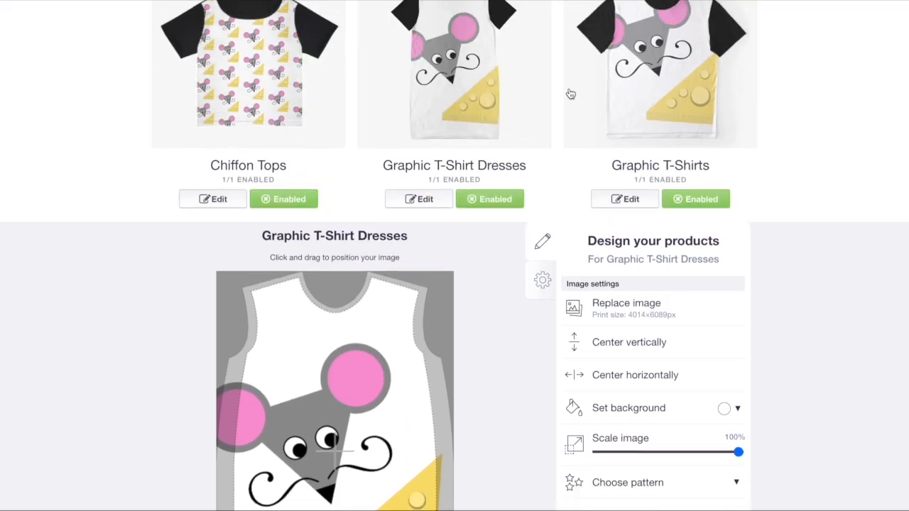
Step: Scale the Graphic T-Shirts design to 62% and move it lower on the shirt
click(570, 93)
scroll(513, 213, down, 3)
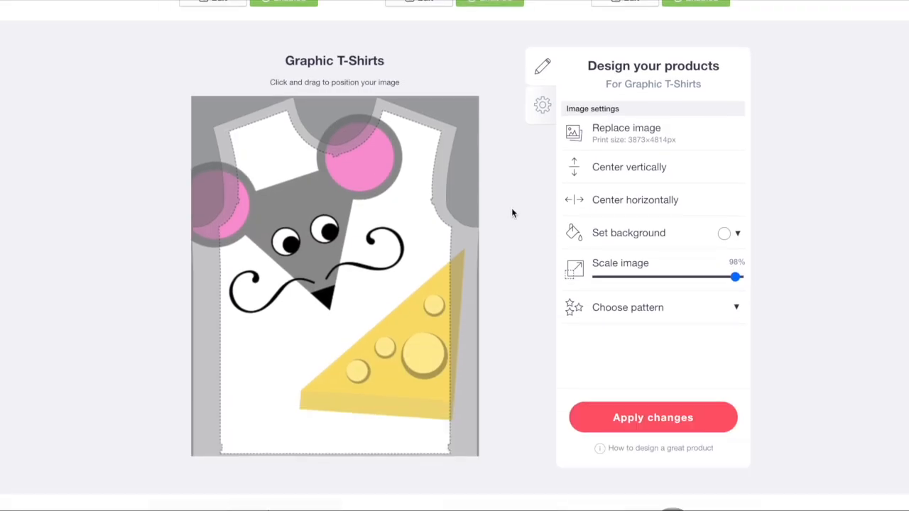
click(684, 277)
drag(367, 268, 367, 296)
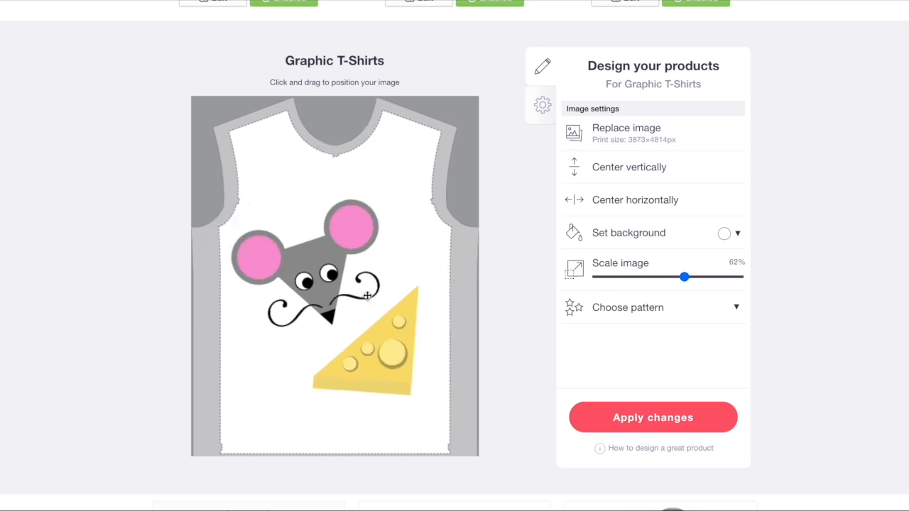
scroll(512, 258, up, 5)
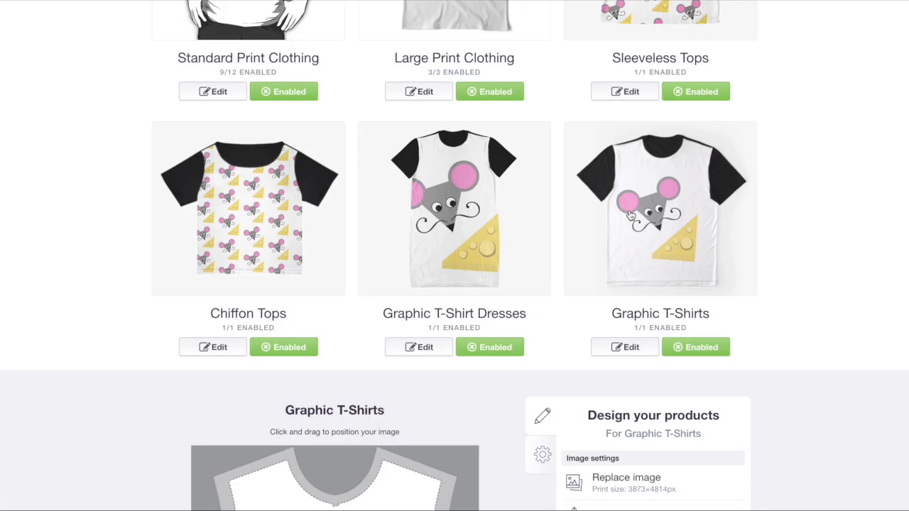
Step: Enable A-Line Dresses and repeat the design across the dress as a small offset pattern
scroll(299, 277, down, 4)
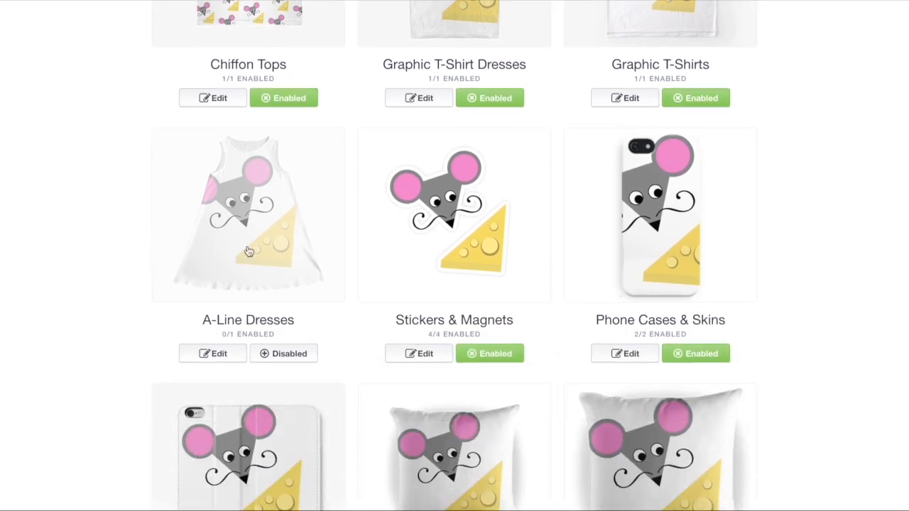
click(249, 252)
click(279, 354)
scroll(461, 288, up, 3)
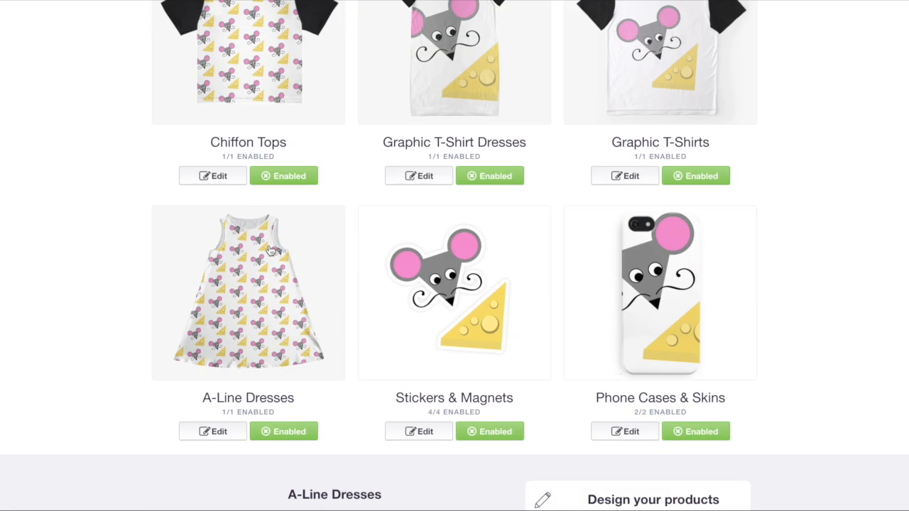
Step: Replace the Stickers & Magnets image with 3.png from the Meh folder
click(460, 276)
scroll(461, 276, down, 4)
click(670, 305)
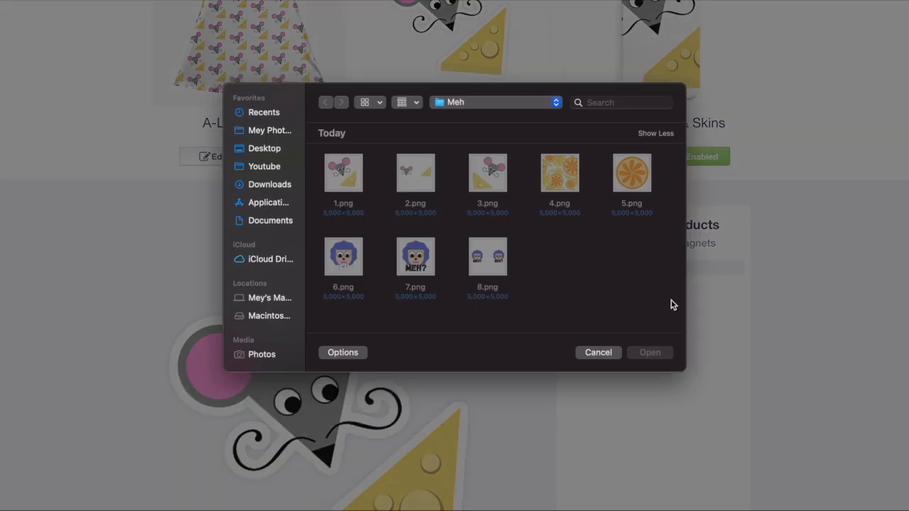
double_click(495, 184)
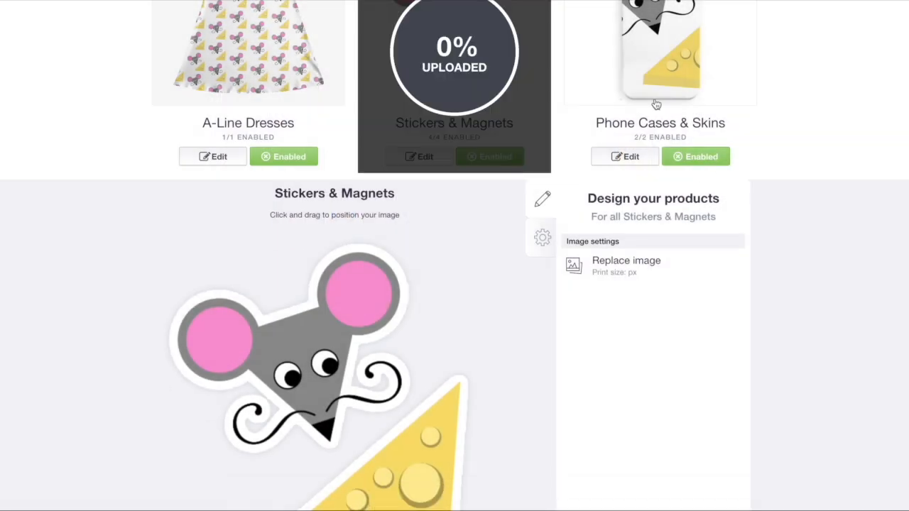
Step: Scale the Phone Cases & Skins design to 15%
click(656, 104)
scroll(656, 104, down, 5)
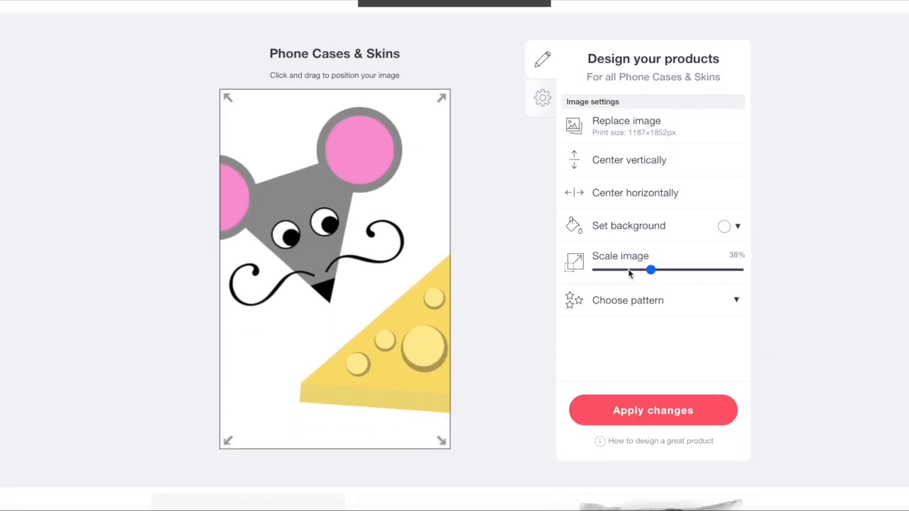
drag(629, 274, 621, 274)
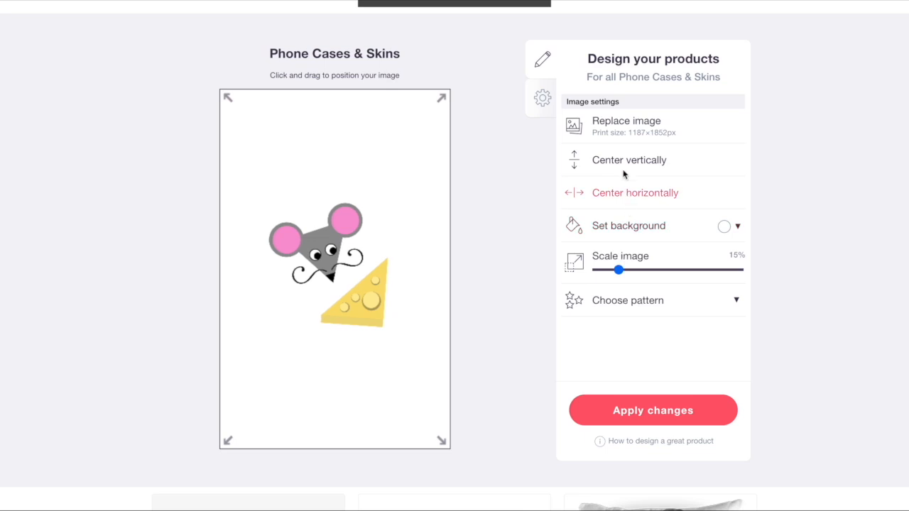
Step: Give the Phone Cases & Skins design an orange background, #ffa900
click(725, 226)
click(743, 245)
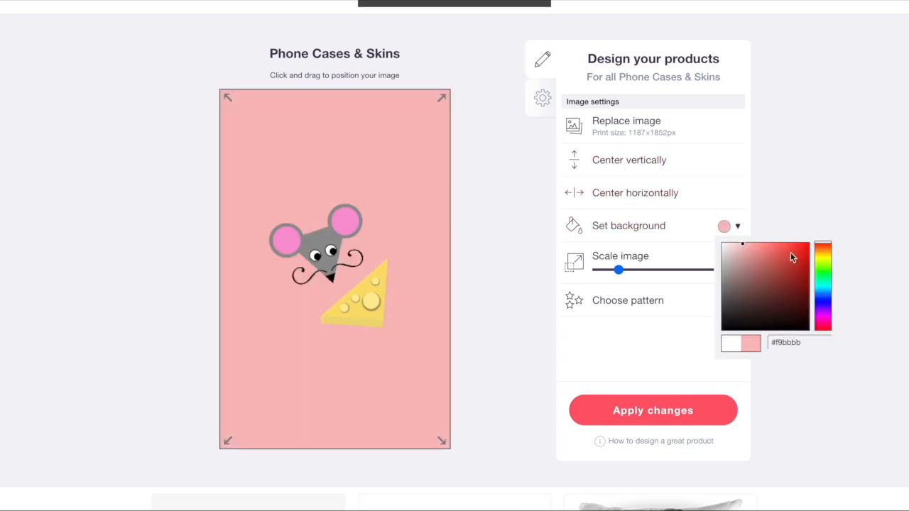
drag(825, 287, 829, 304)
mouse_move(764, 300)
mouse_down()
mouse_move(761, 272)
mouse_move(789, 287)
mouse_move(788, 260)
mouse_move(773, 250)
mouse_move(820, 266)
mouse_move(815, 244)
mouse_up()
click(735, 278)
click(795, 245)
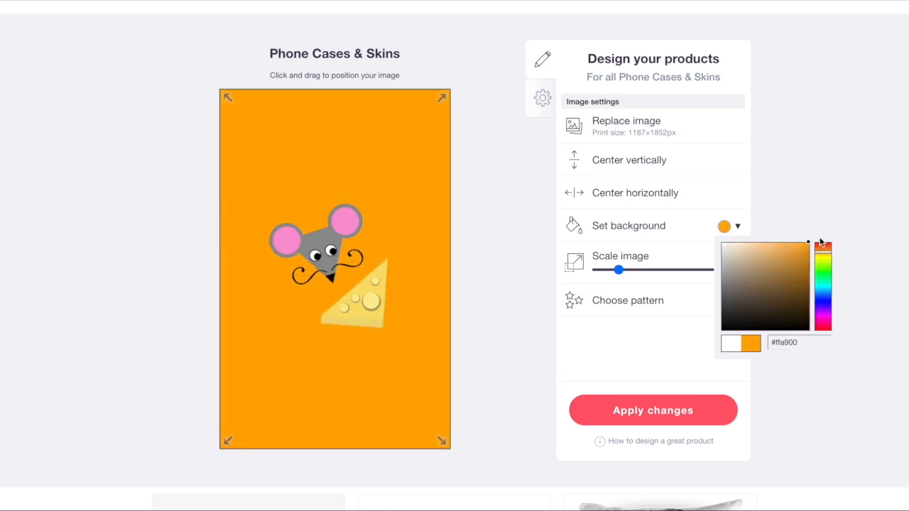
click(806, 197)
scroll(806, 197, up, 3)
scroll(678, 119, down, 1)
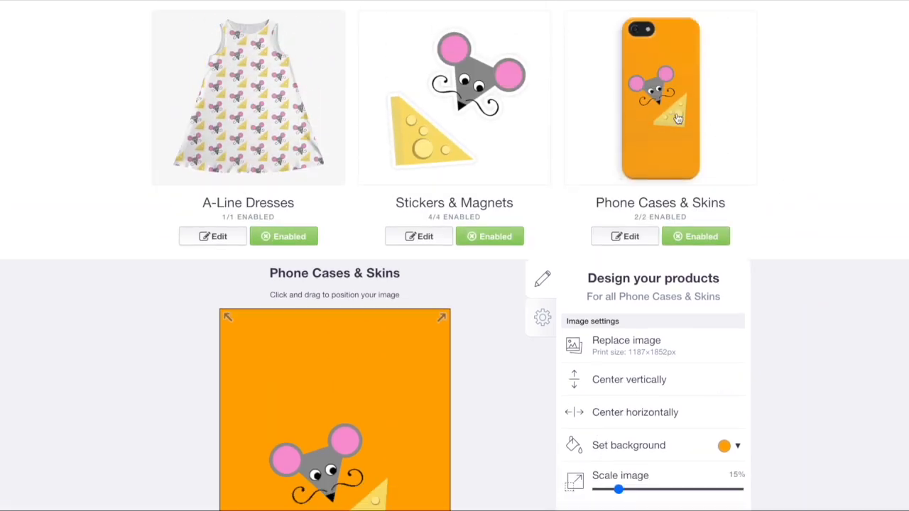
click(679, 119)
Step: Repeat the Phone Wallets design in an offset grid and scale it to 8%
scroll(414, 81, down, 3)
click(233, 196)
scroll(453, 181, down, 5)
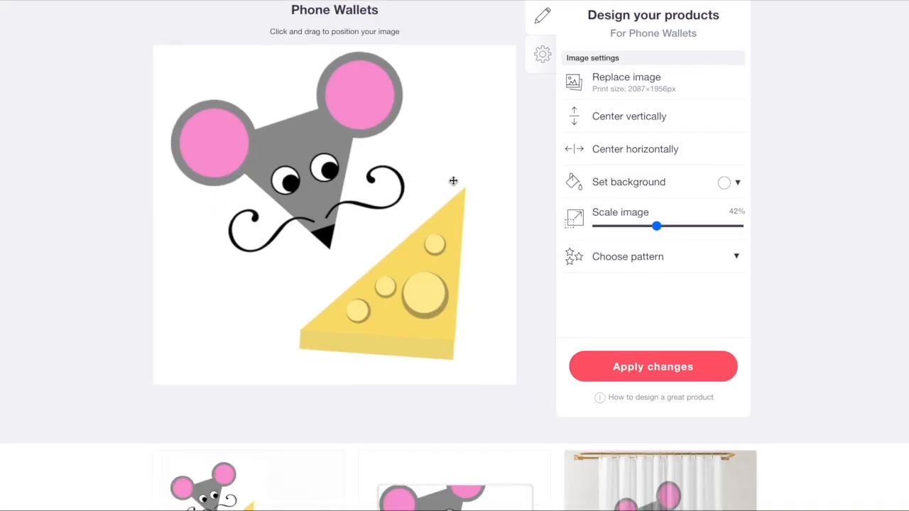
drag(634, 233, 625, 227)
click(638, 260)
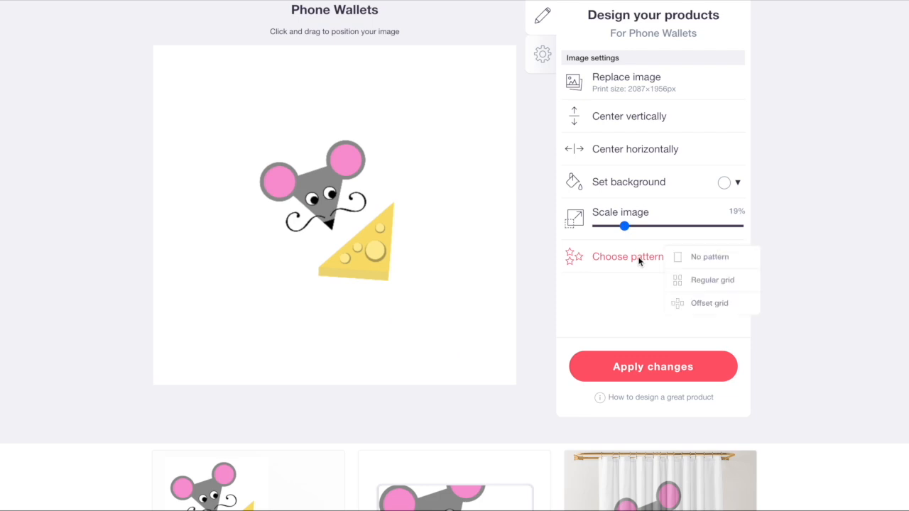
click(699, 302)
drag(615, 230, 607, 227)
scroll(409, 218, up, 6)
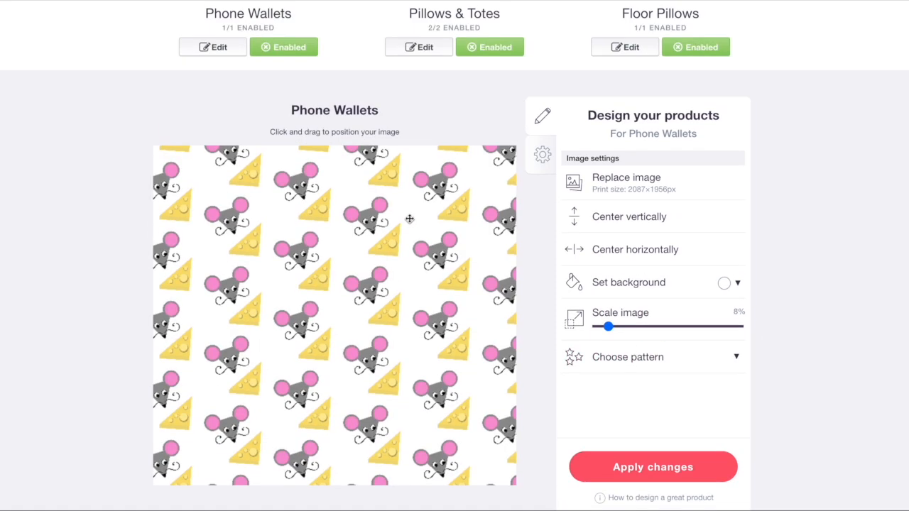
Step: Scale the Pillows & Totes design to 25%
click(485, 287)
click(725, 248)
Step: Try a purple background, #9f5dce, behind the Pillows & Totes design
click(823, 337)
click(795, 284)
click(775, 269)
click(773, 291)
click(777, 308)
click(790, 304)
click(777, 285)
click(770, 282)
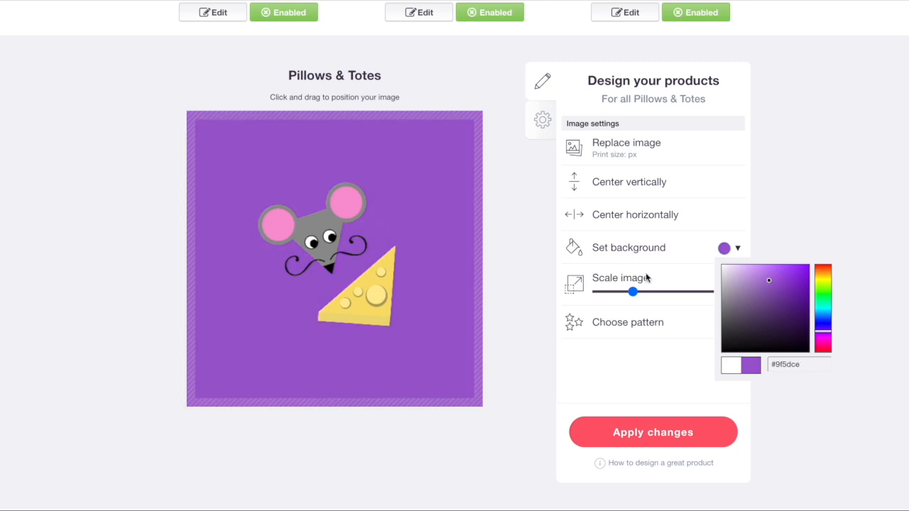
scroll(545, 268, up, 3)
scroll(535, 303, down, 3)
Step: Set the Pillows & Totes background to a bright, fully saturated orange
click(824, 318)
click(820, 264)
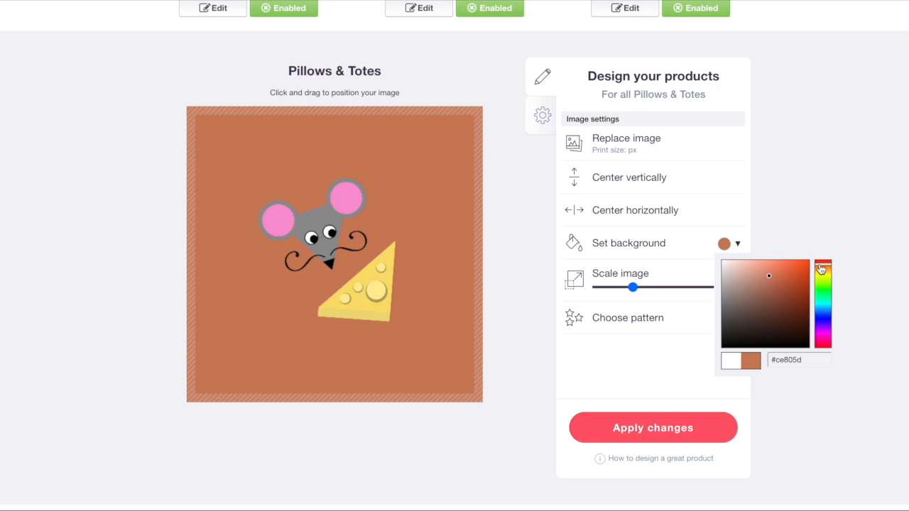
click(824, 271)
click(805, 263)
click(489, 282)
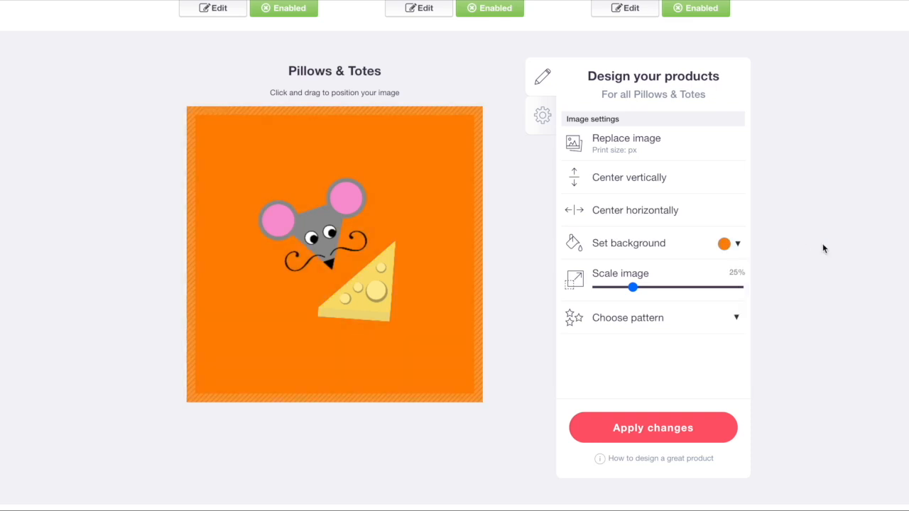
Step: Repeat the Floor Pillows design in an offset grid and scale it to 27%
scroll(489, 282, up, 4)
click(626, 278)
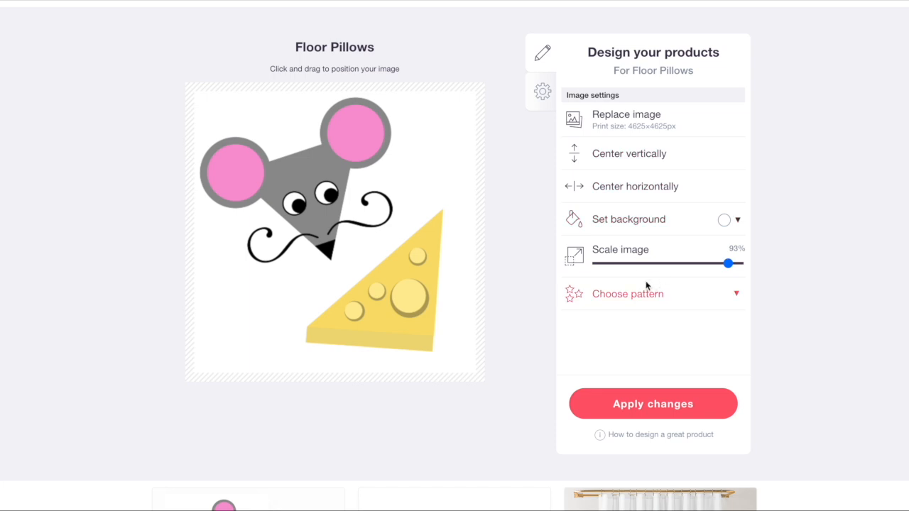
click(621, 263)
click(631, 294)
click(680, 341)
scroll(680, 340, up, 1)
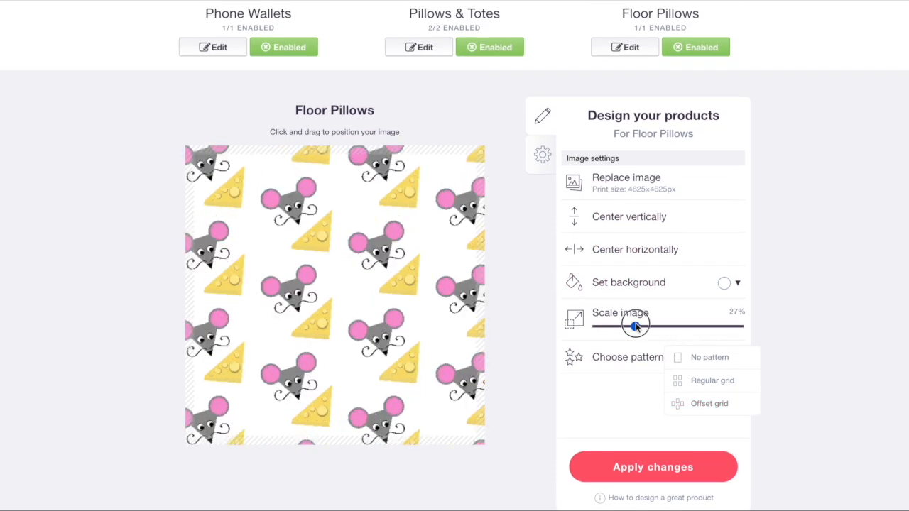
scroll(637, 327, up, 10)
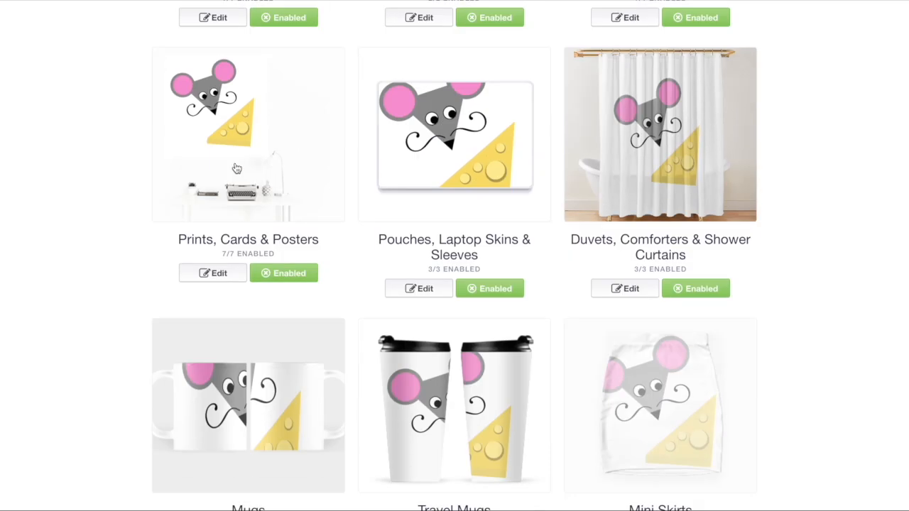
Step: Scale the Pouches, Laptop Skins & Sleeves design to 43% and replace its image with 3.png
click(235, 155)
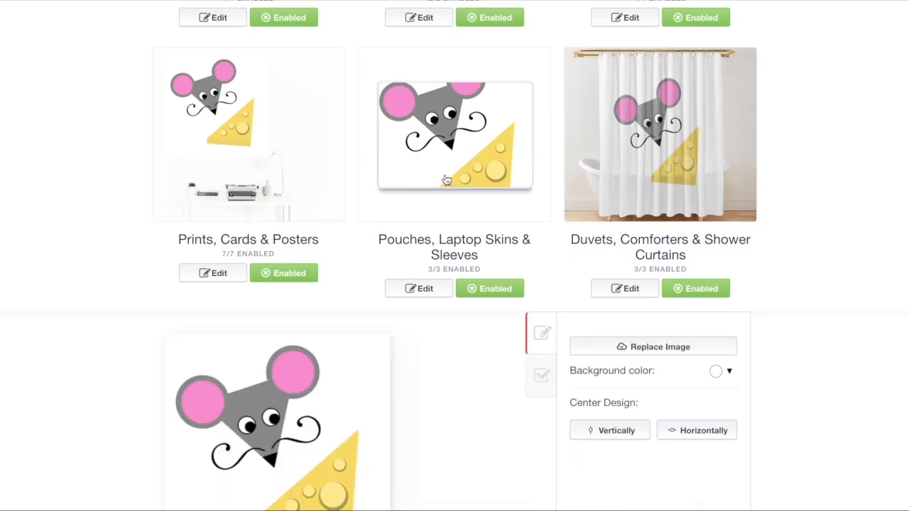
click(446, 180)
click(671, 278)
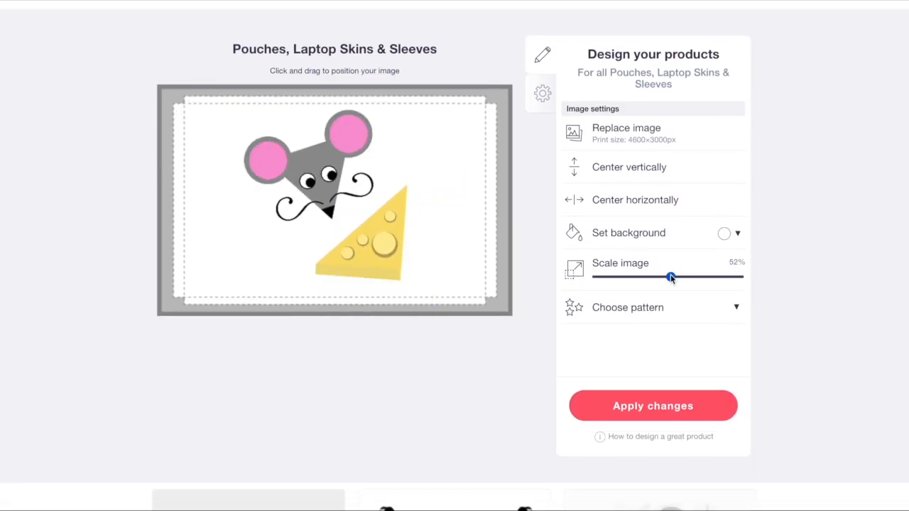
click(659, 278)
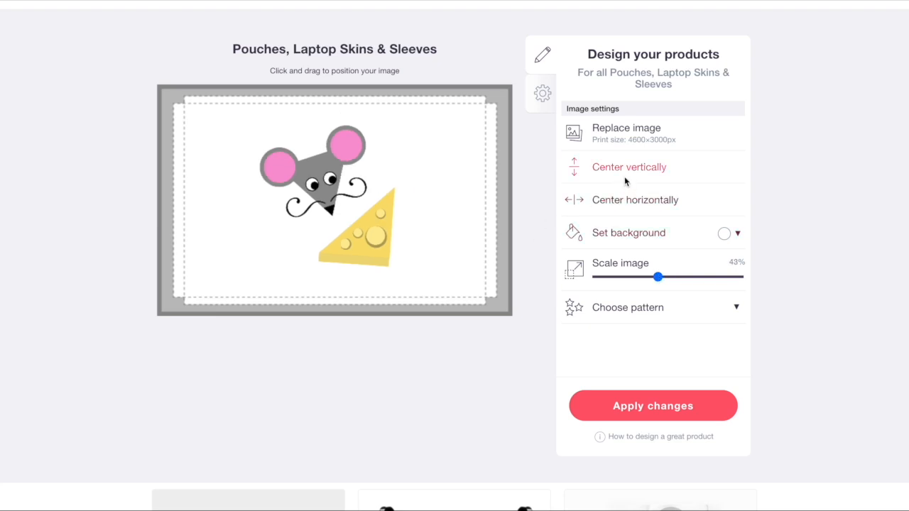
click(629, 134)
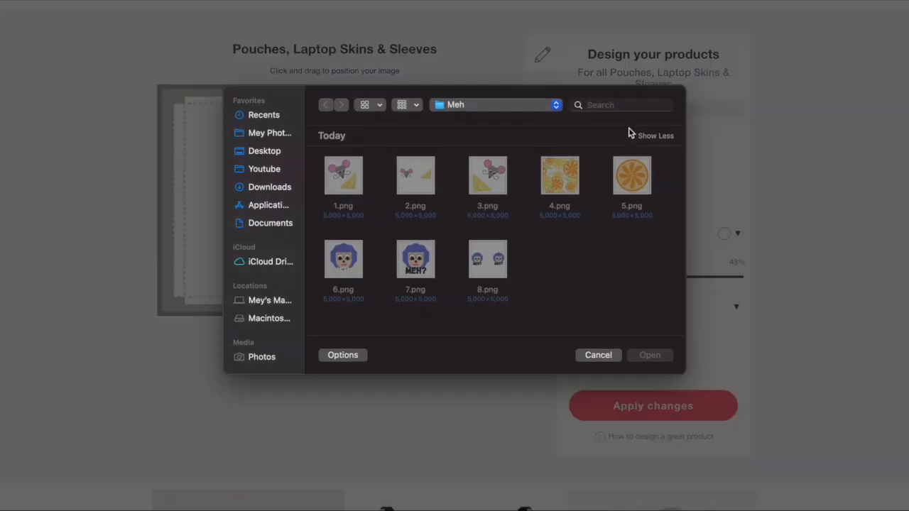
click(487, 182)
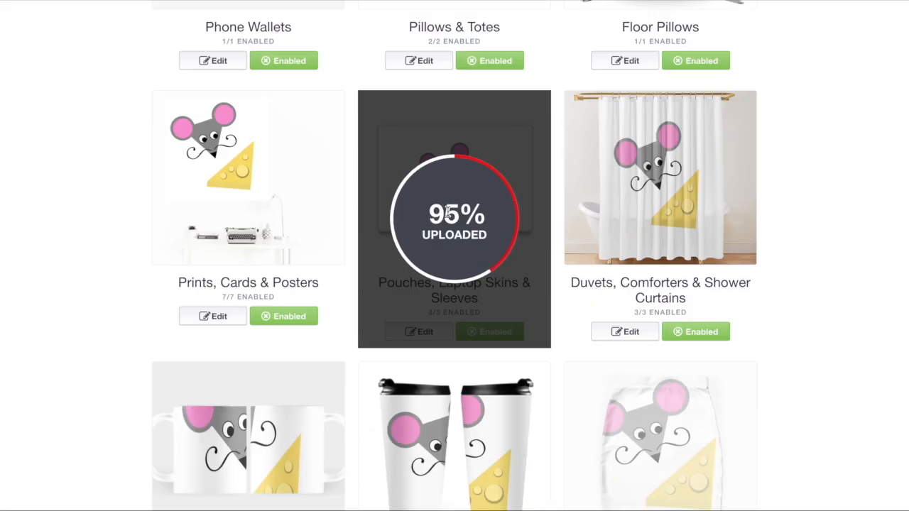
Step: Scale the Duvets, Comforters & Shower Curtains design to 24% and repeat it in an offset grid
scroll(448, 212, up, 1)
click(671, 215)
scroll(657, 203, down, 6)
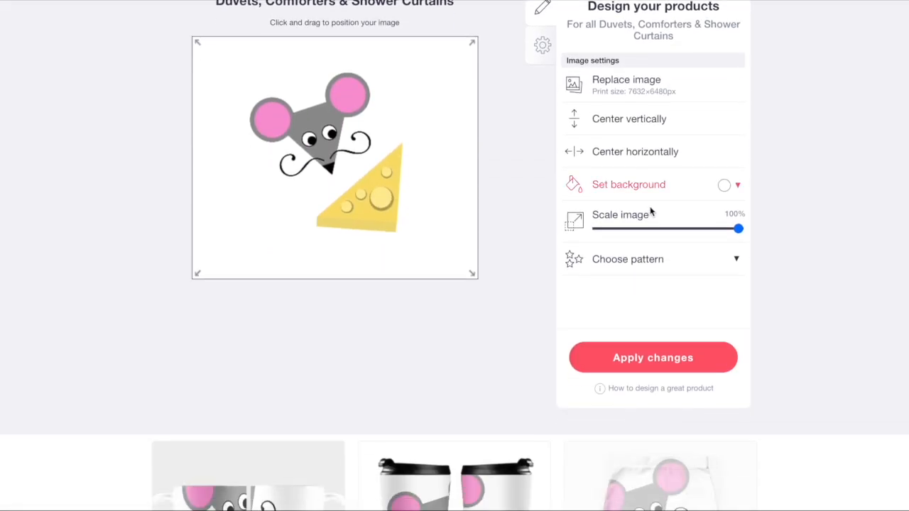
click(631, 228)
click(639, 260)
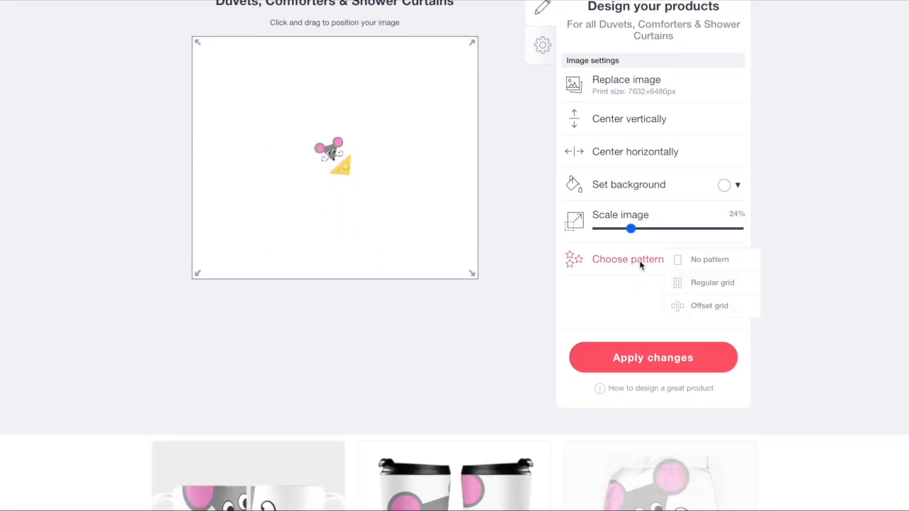
click(690, 305)
scroll(668, 193, up, 5)
click(666, 180)
Step: Replace the Mugs image with 2.png, the version with the mouse and cheese set apart
scroll(241, 248, down, 3)
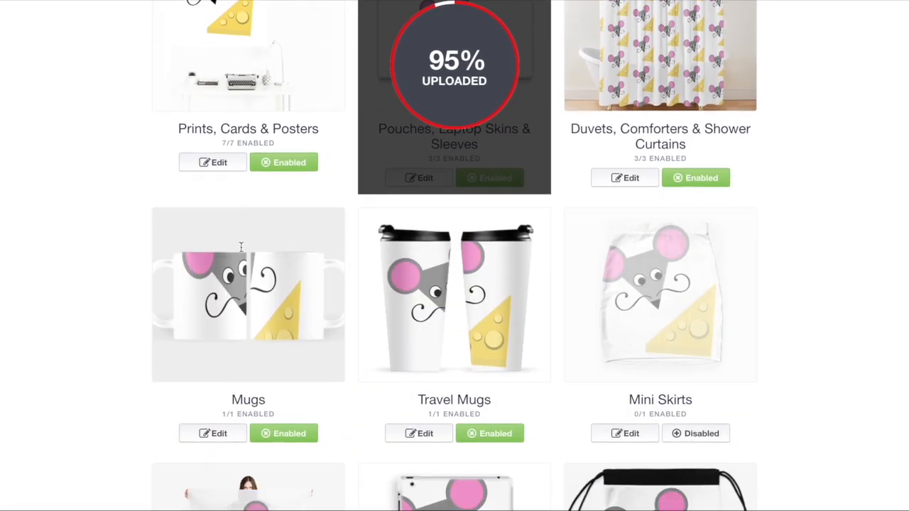
click(237, 264)
scroll(246, 260, down, 4)
click(643, 183)
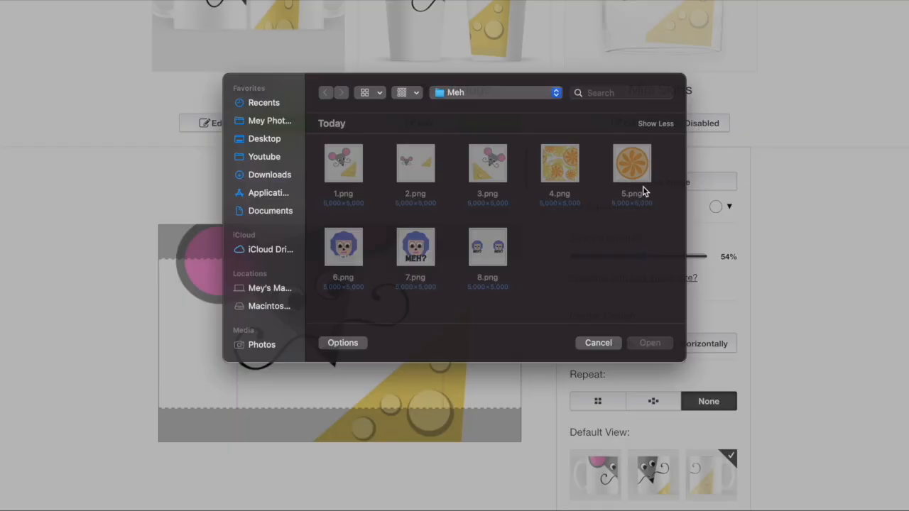
click(403, 177)
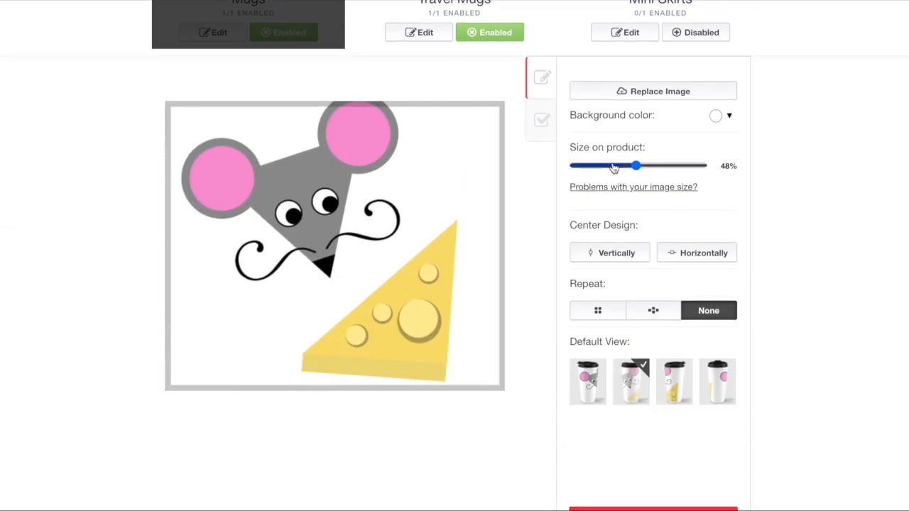
Step: Set the size of the Travel Mugs design to 30%
click(615, 168)
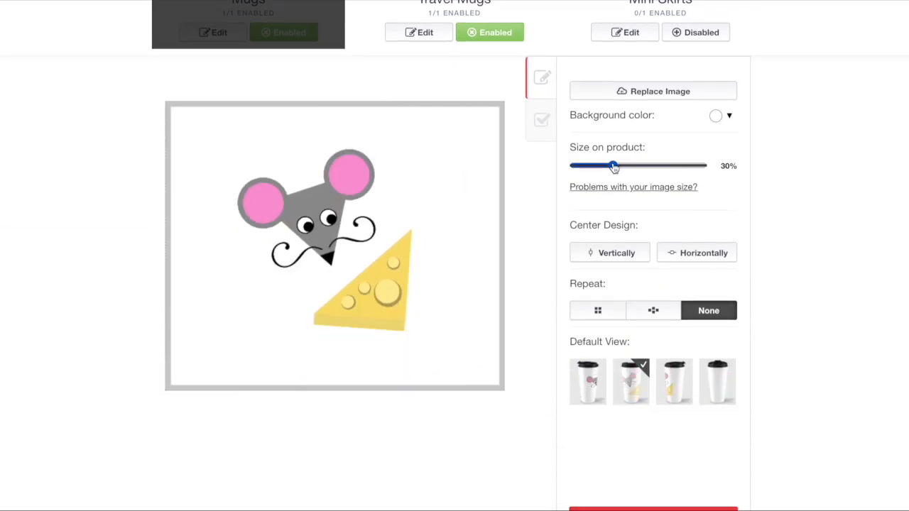
Step: Repeat the Pouches, Laptop Skins & Sleeves design in an offset grid at a scale smaller than 22%
scroll(461, 204, up, 9)
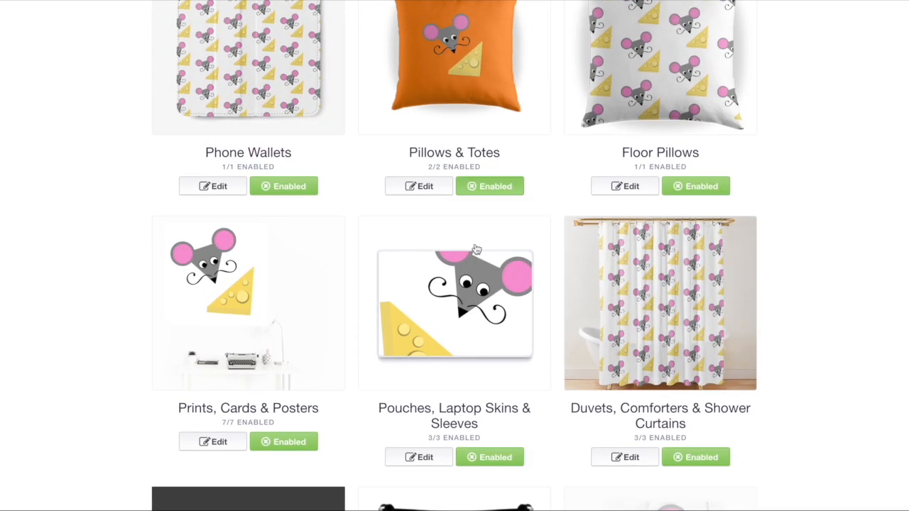
click(481, 284)
click(628, 303)
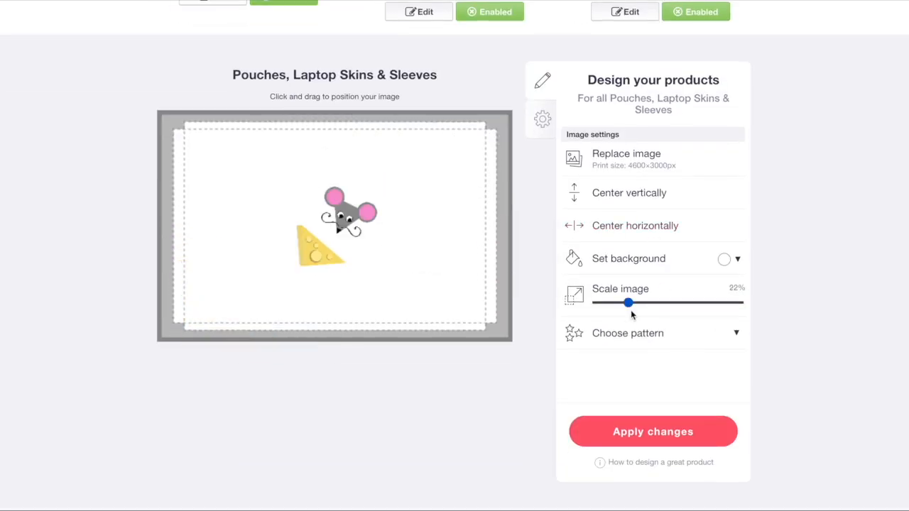
click(638, 335)
click(691, 380)
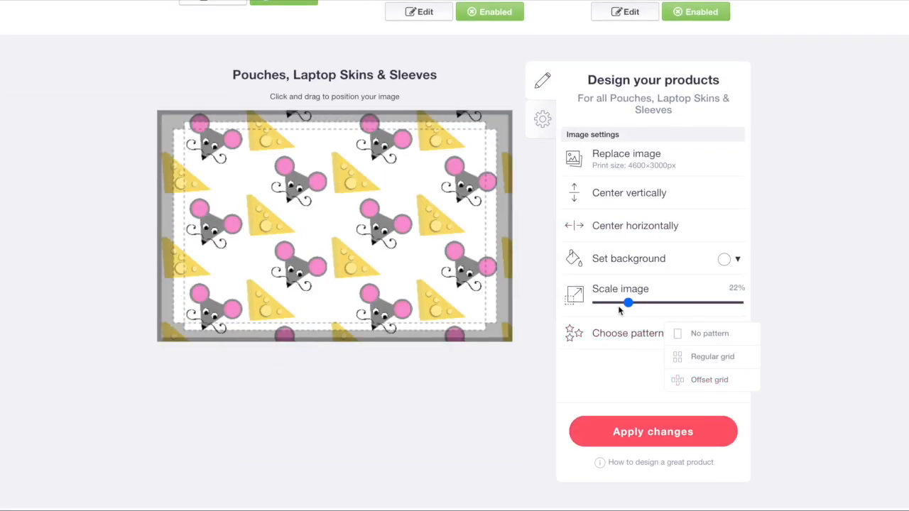
drag(619, 307, 614, 303)
scroll(447, 261, up, 5)
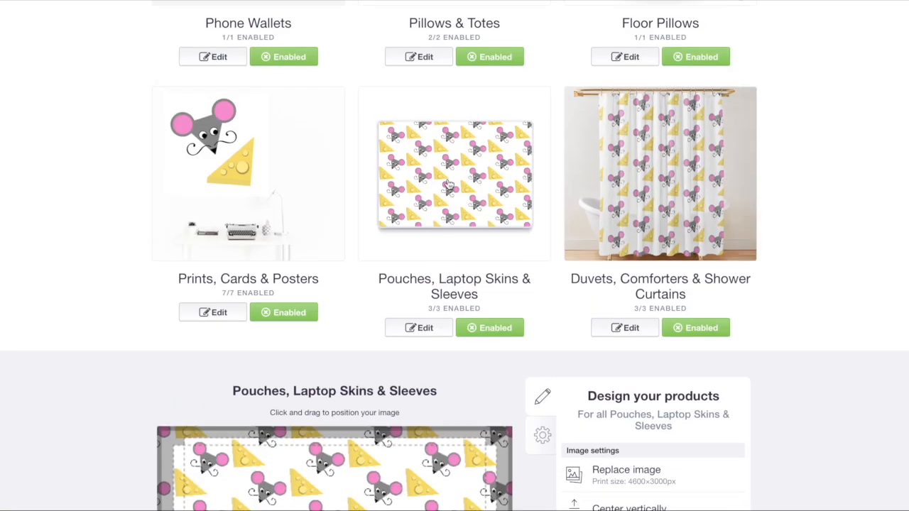
Step: Scale the Scarves design to 23% and repeat it in an offset grid
scroll(449, 185, down, 1)
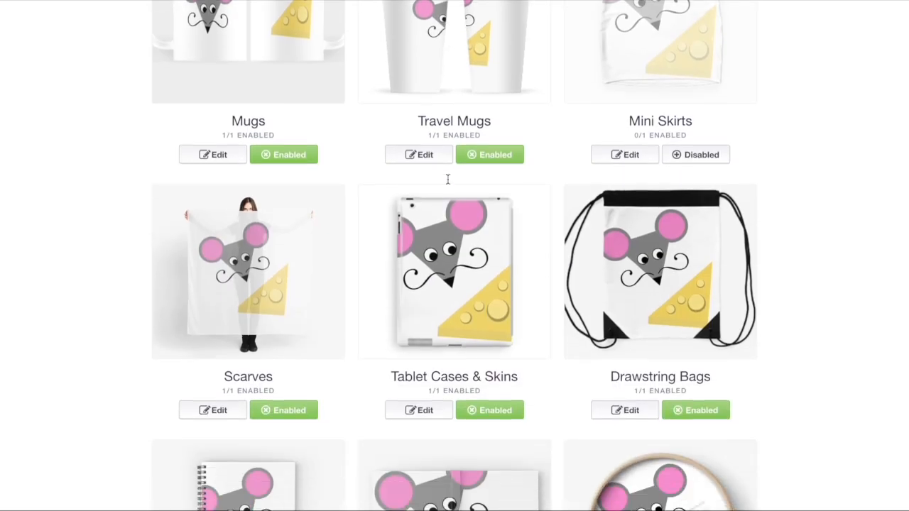
scroll(449, 178, down, 1)
click(626, 145)
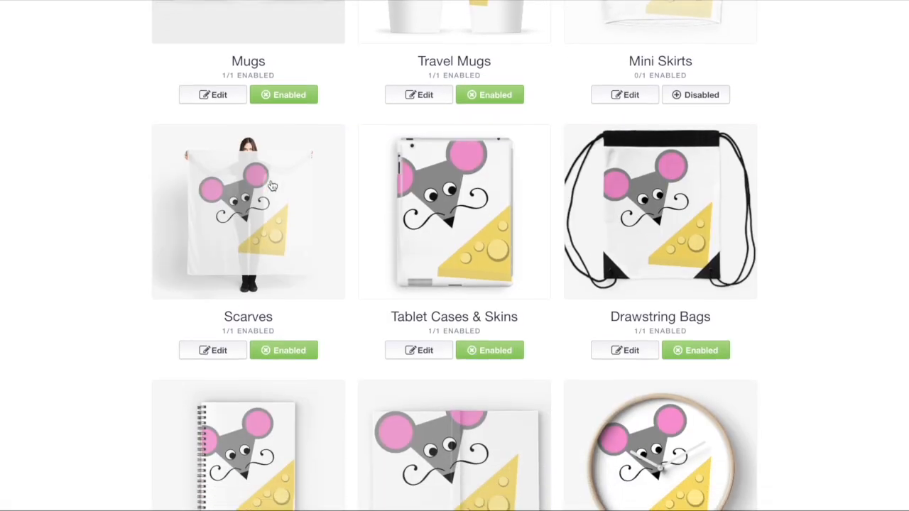
scroll(455, 284, down, 1)
click(213, 312)
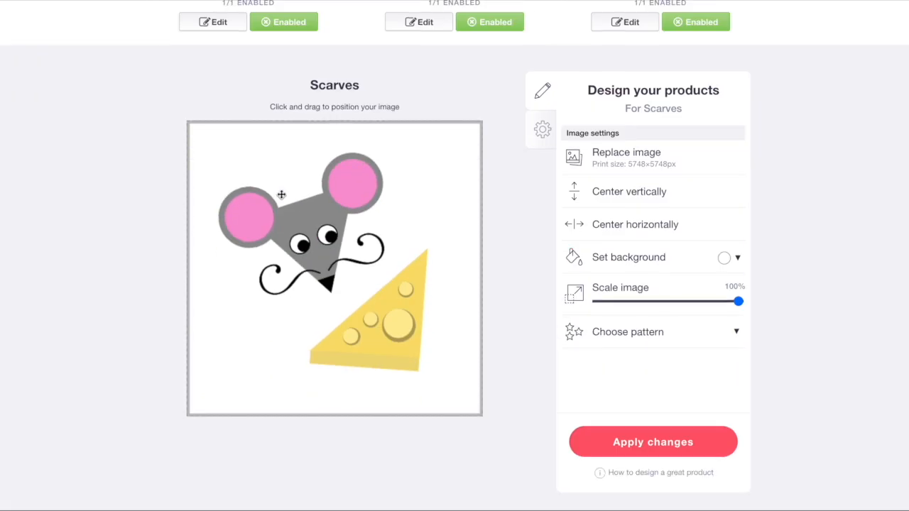
click(630, 302)
click(630, 329)
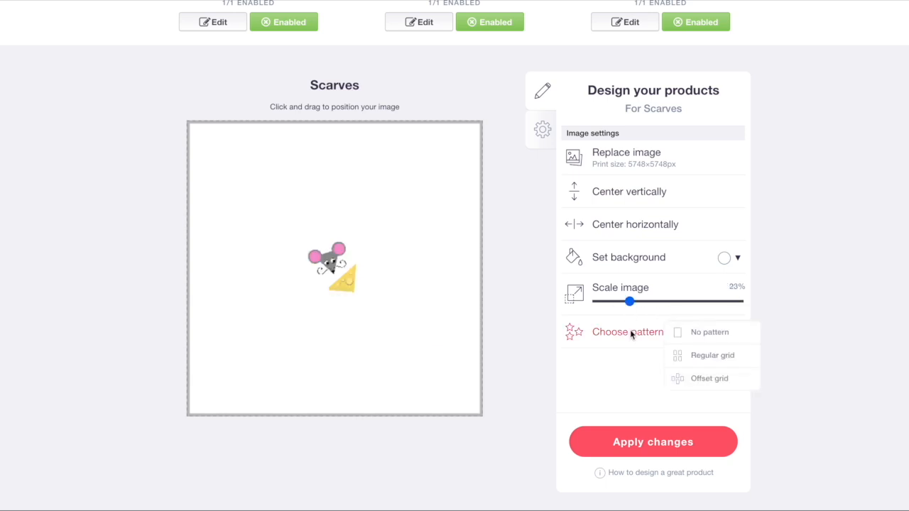
click(680, 377)
scroll(427, 311, up, 3)
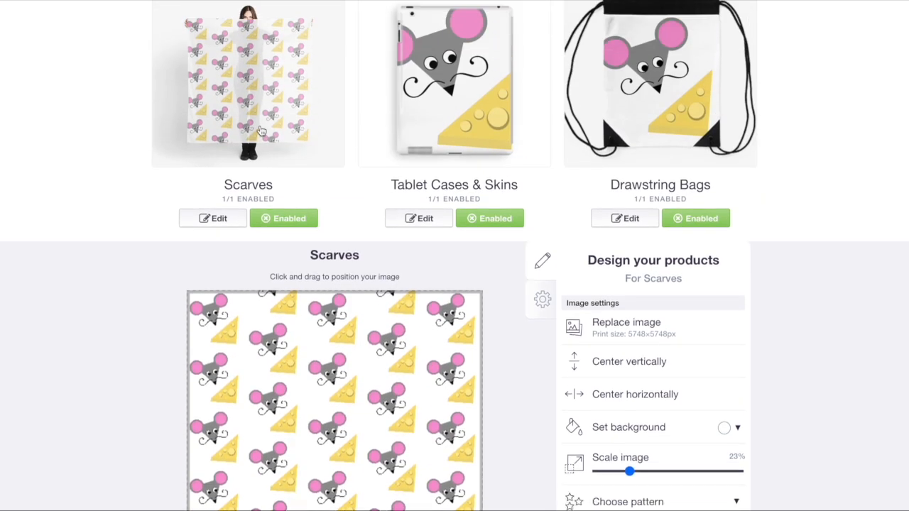
Step: Scale the Hardcover Journals design to 11% and repeat it in an offset grid
click(433, 126)
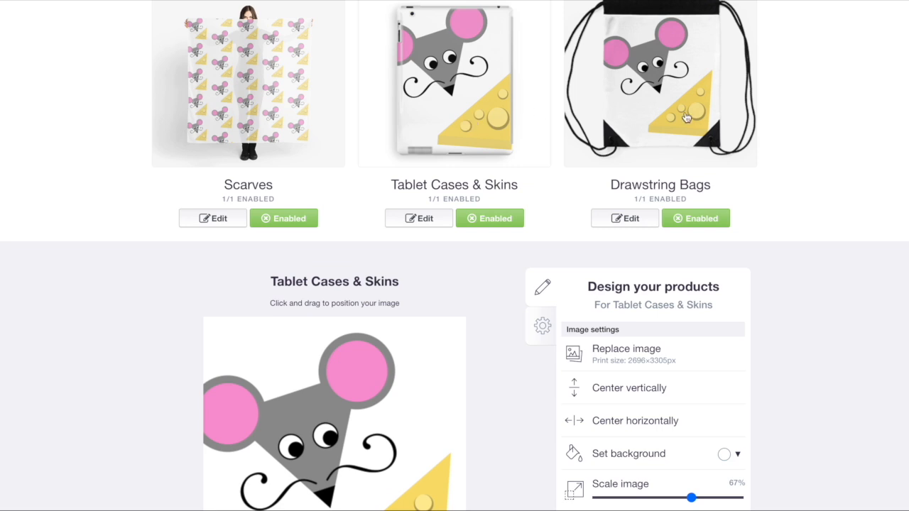
scroll(491, 101, down, 1)
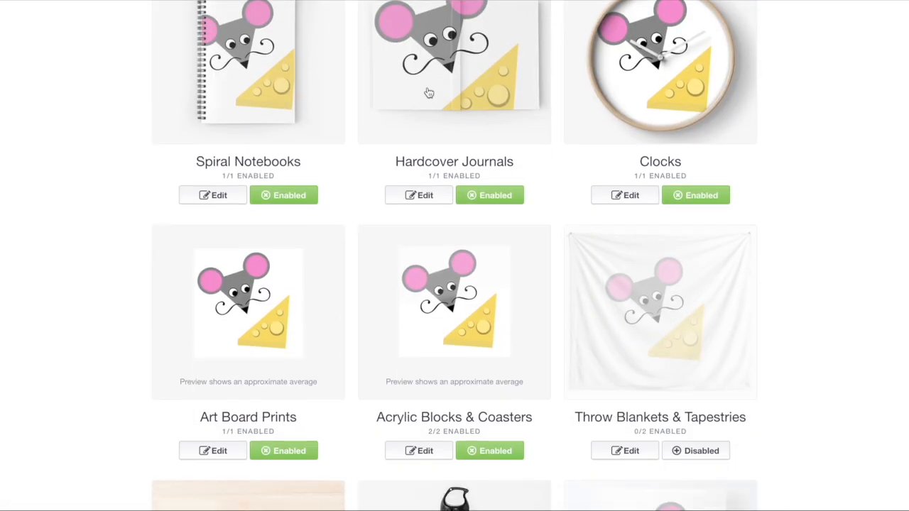
click(485, 68)
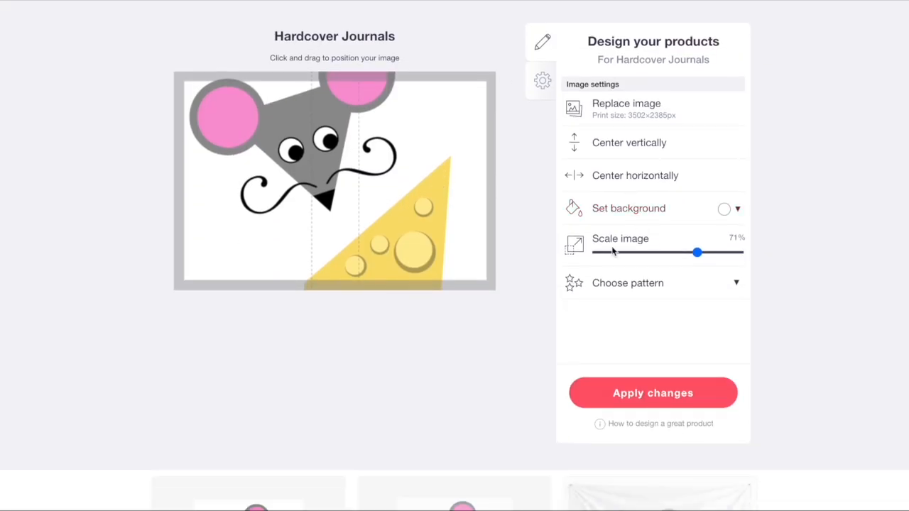
click(614, 252)
click(630, 287)
click(686, 329)
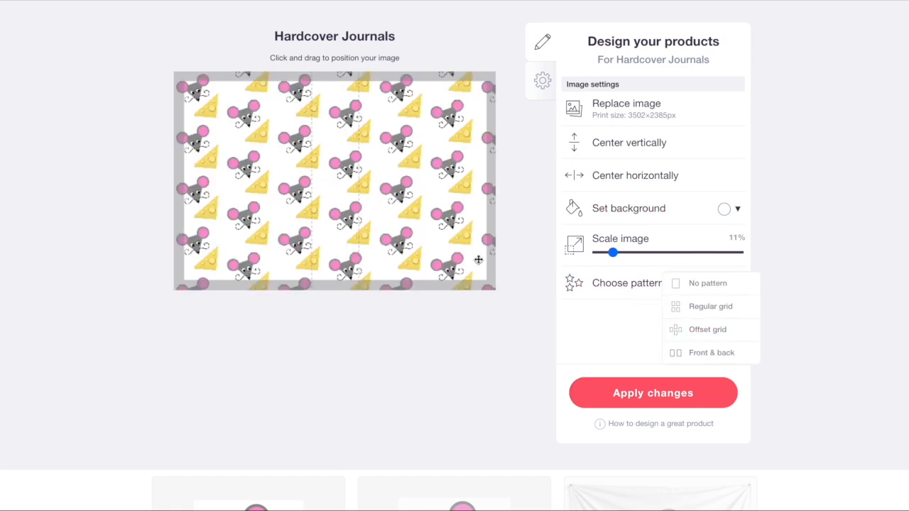
Step: Move the Mugs design down slightly within the print area and reduce its size to 49%
scroll(479, 260, up, 11)
click(282, 200)
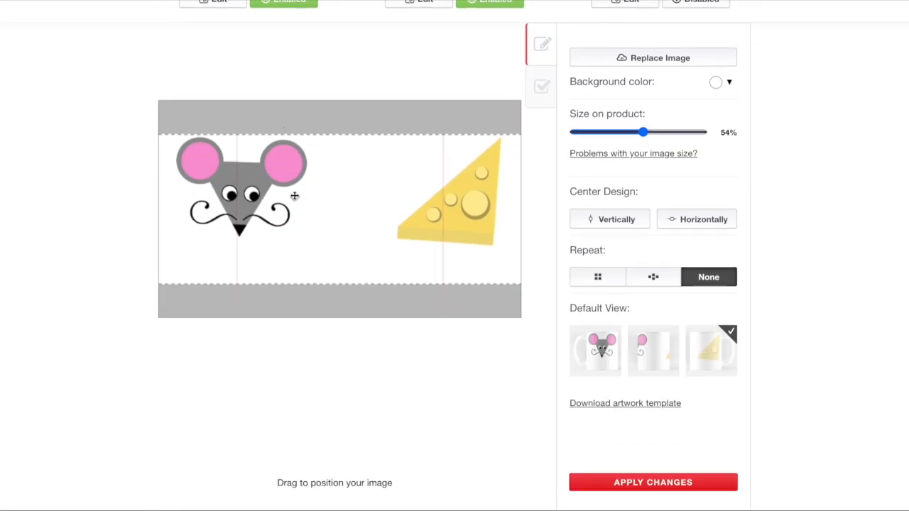
drag(478, 199, 478, 211)
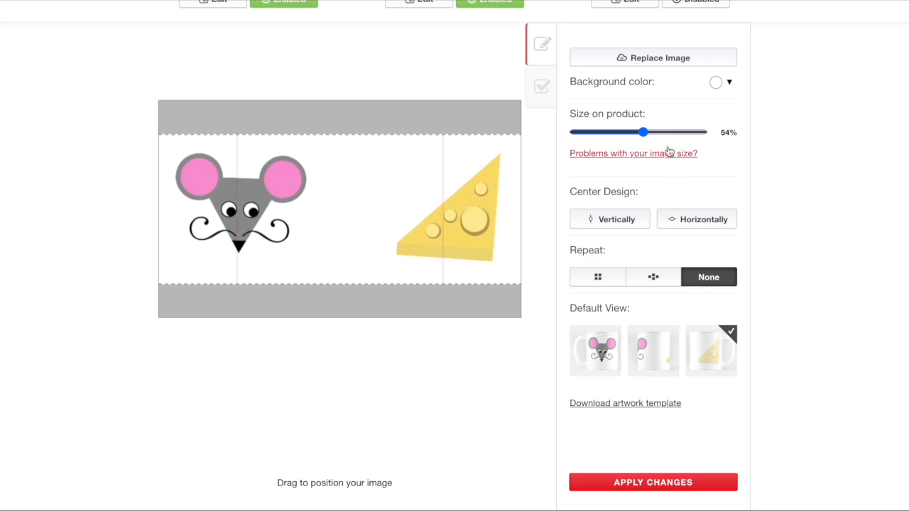
drag(643, 136, 639, 137)
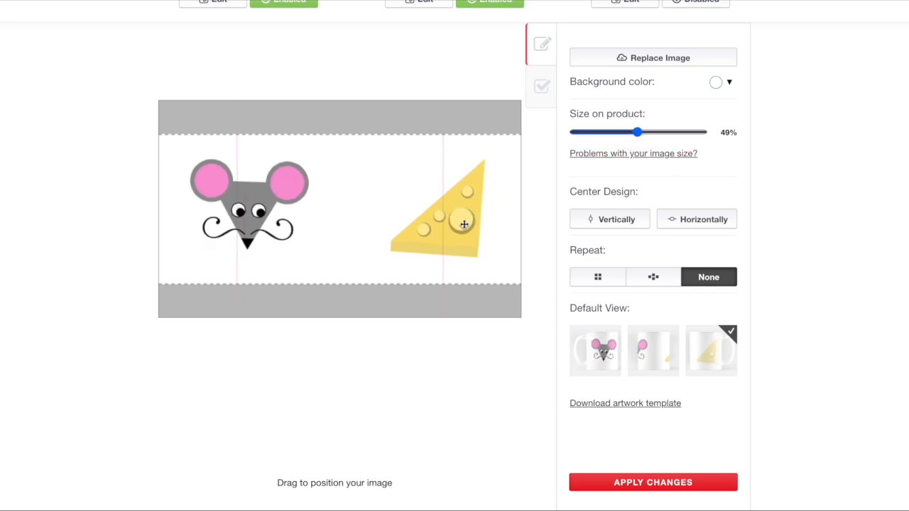
scroll(450, 230, up, 4)
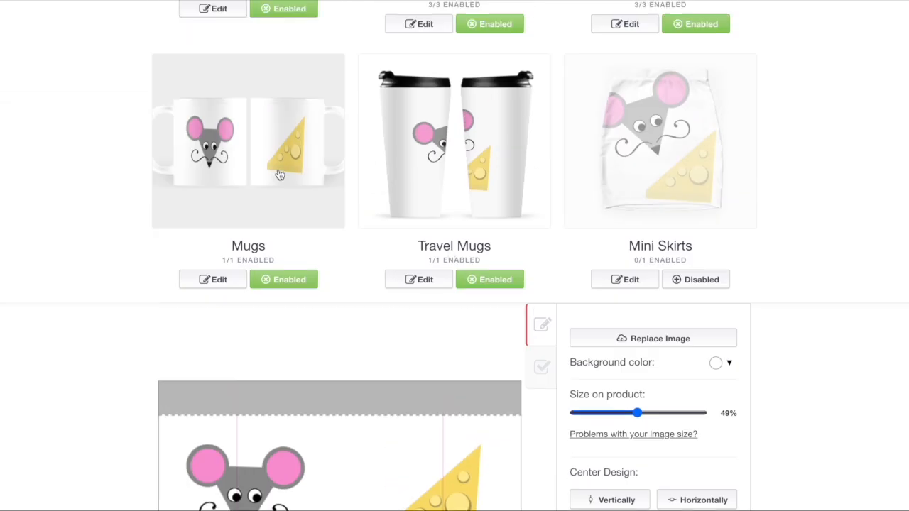
click(280, 175)
Step: Enable Throw Blankets & Tapestries and repeat the design in an offset grid at 21% scale
scroll(280, 175, down, 10)
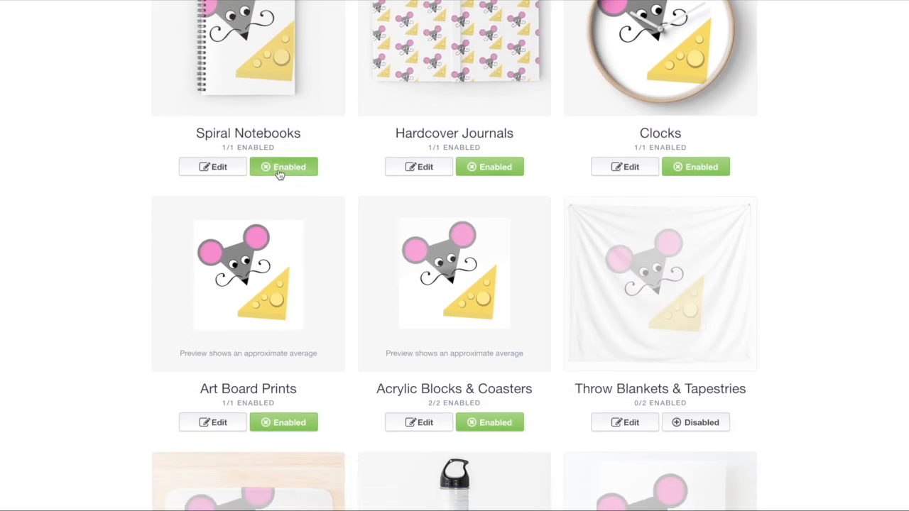
scroll(476, 183, down, 1)
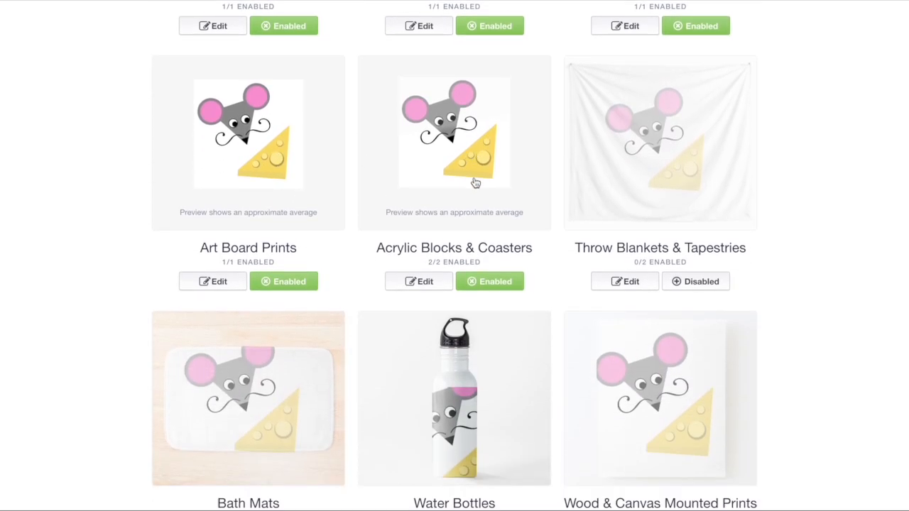
scroll(426, 146, down, 2)
click(699, 197)
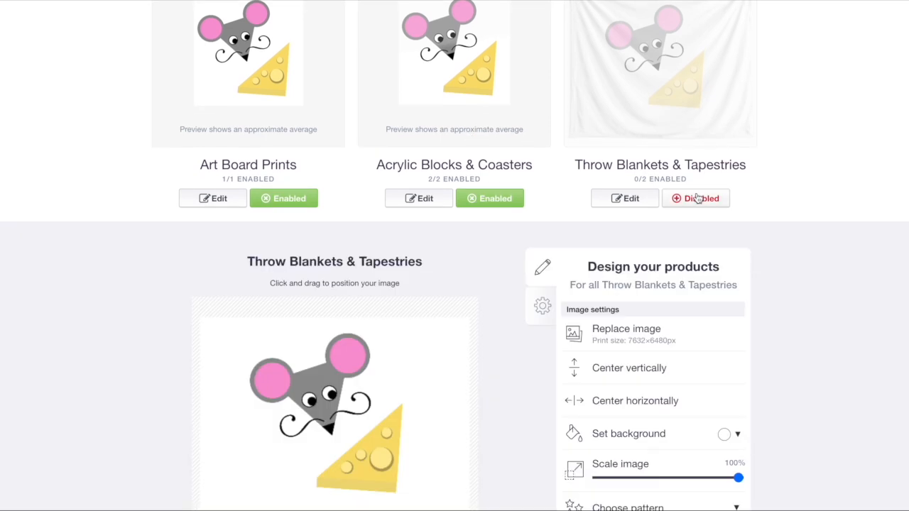
click(628, 479)
scroll(628, 477, down, 2)
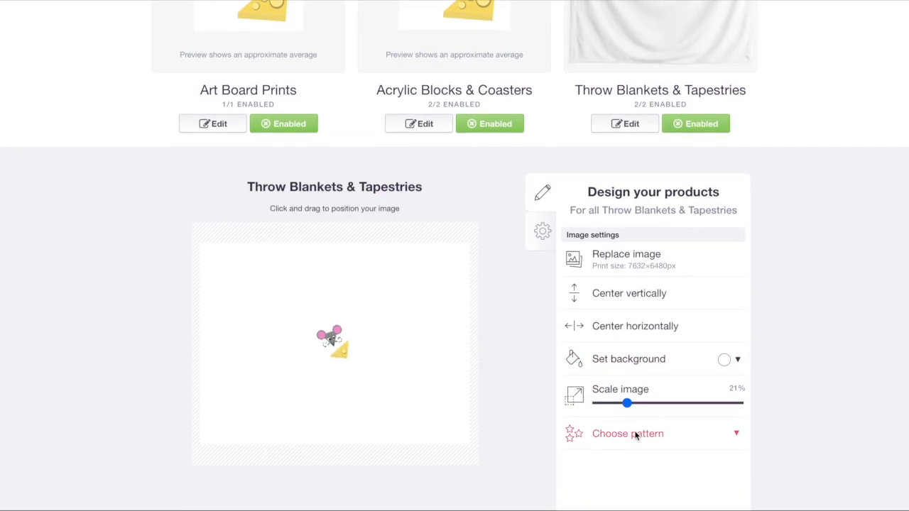
click(699, 486)
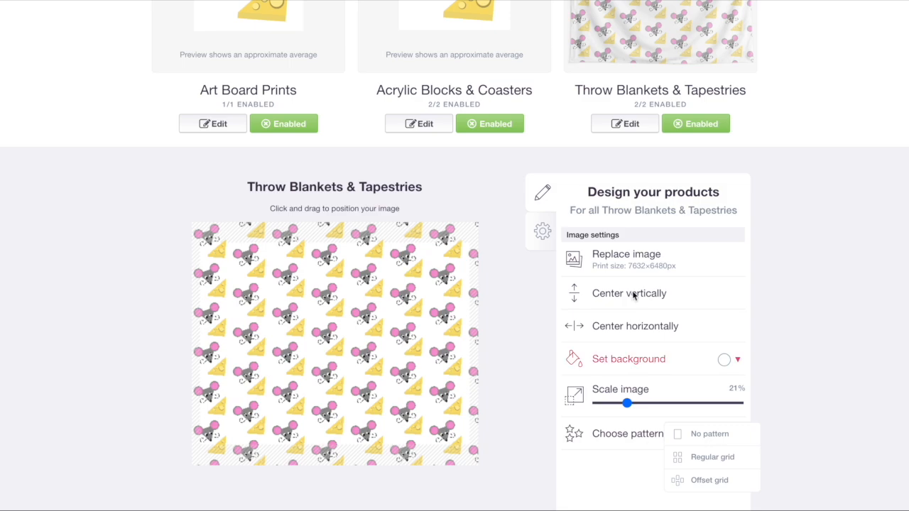
click(645, 49)
Step: Enable the Bath Mats product
scroll(350, 141, down, 3)
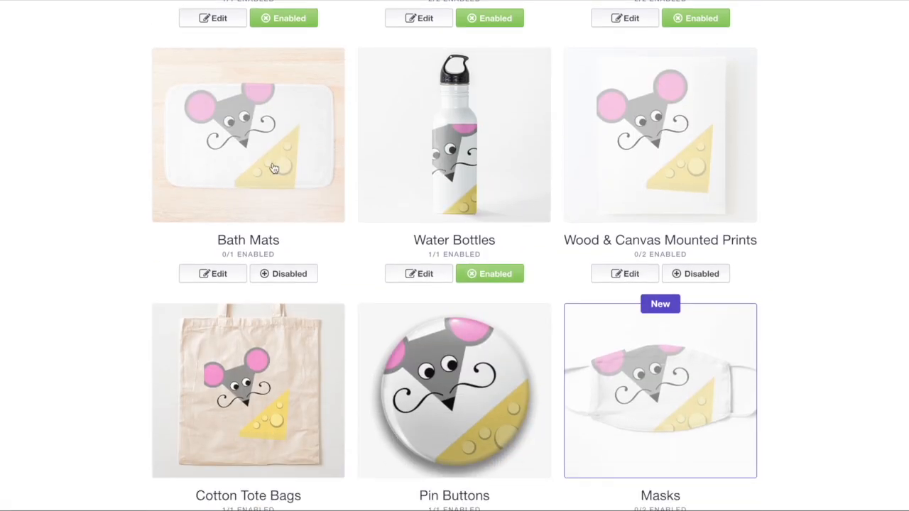
click(275, 245)
click(277, 274)
scroll(478, 319, up, 15)
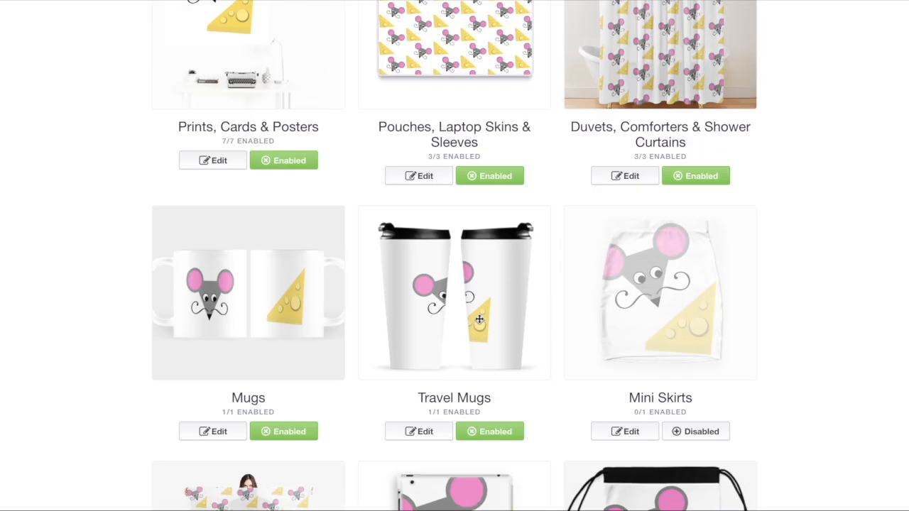
Step: Scale the Water Bottles design to 18% and repeat it in an offset grid
scroll(479, 319, down, 10)
scroll(479, 323, down, 1)
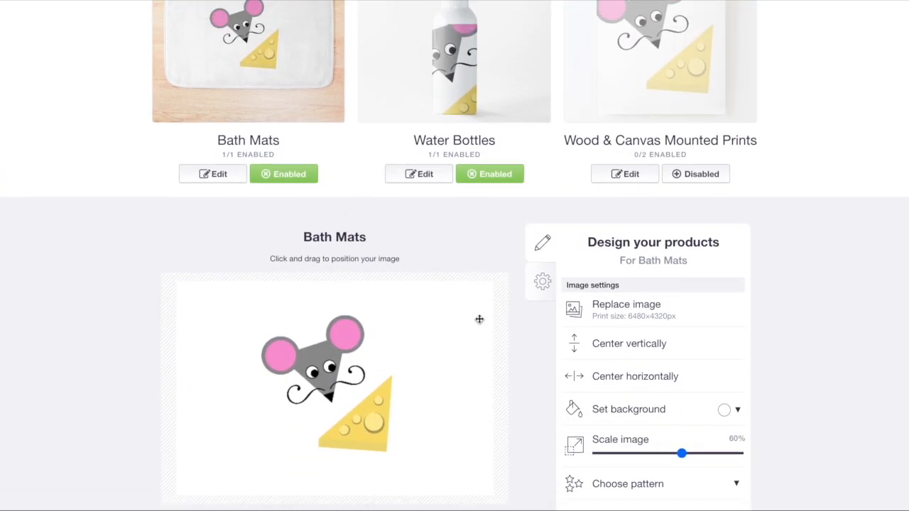
scroll(481, 319, up, 1)
click(481, 171)
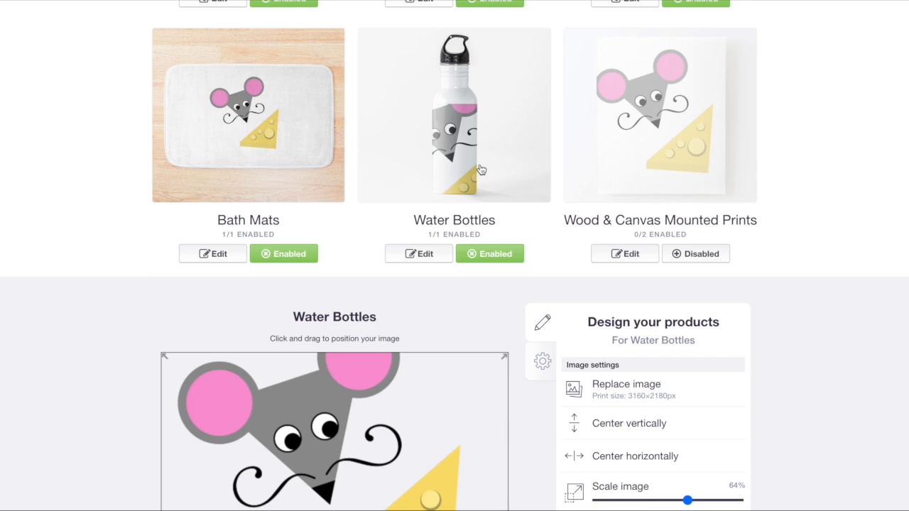
drag(647, 229, 624, 227)
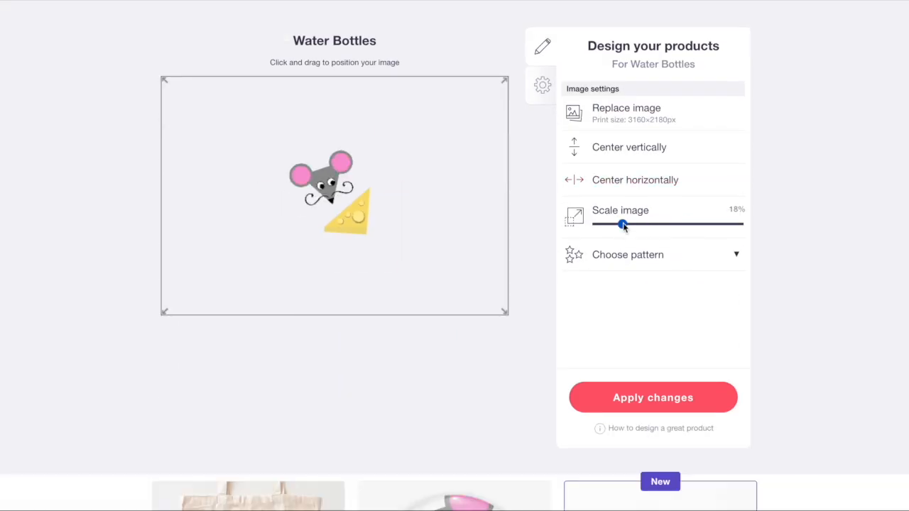
click(679, 301)
Step: Enable Wood & Canvas Mounted Prints and move the design slightly right so both ears fit inside the print area
scroll(538, 264, up, 5)
click(630, 179)
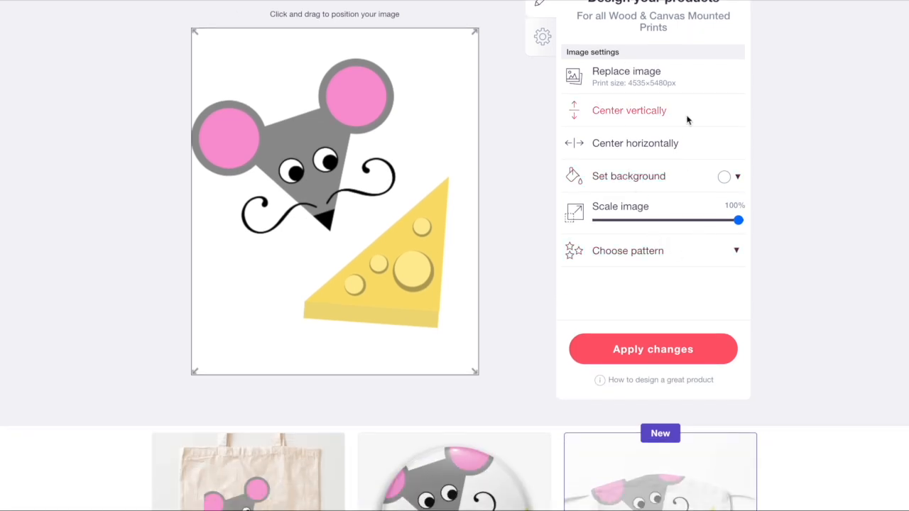
scroll(687, 120, up, 3)
scroll(500, 203, down, 2)
drag(386, 287, 402, 286)
scroll(426, 213, up, 4)
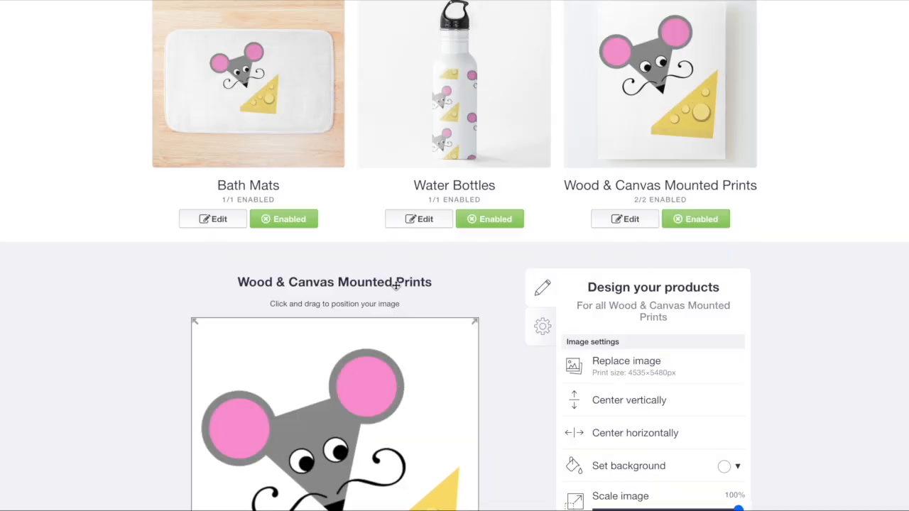
Step: Move the Cotton Tote Bags design slightly right and down so it fits within the print area
scroll(427, 185, down, 5)
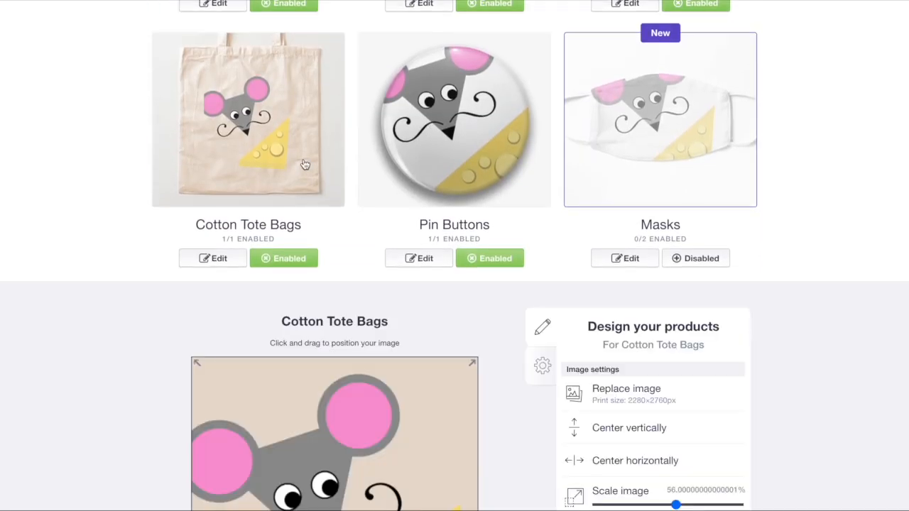
scroll(303, 164, down, 3)
mouse_move(400, 315)
mouse_down()
mouse_move(384, 313)
mouse_move(393, 319)
mouse_up()
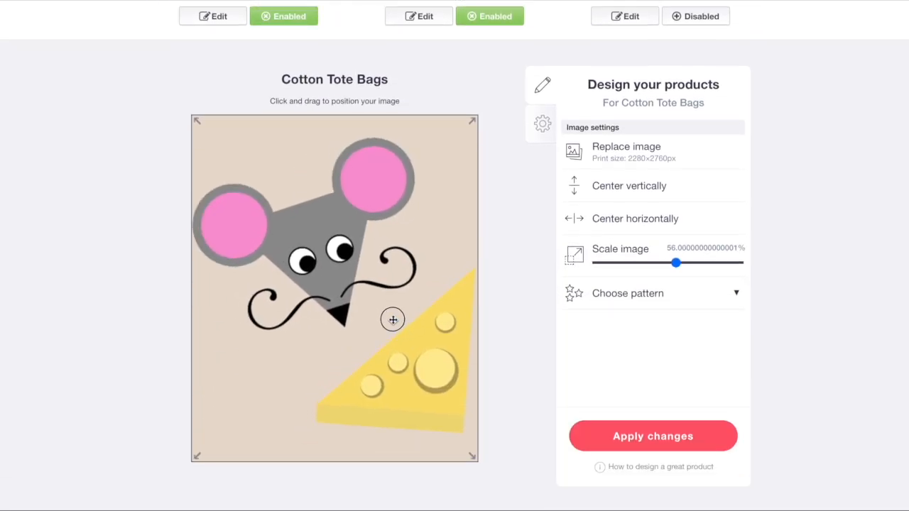
Step: Reduce the Pin Buttons design to 12% scale
scroll(390, 320, up, 5)
click(458, 195)
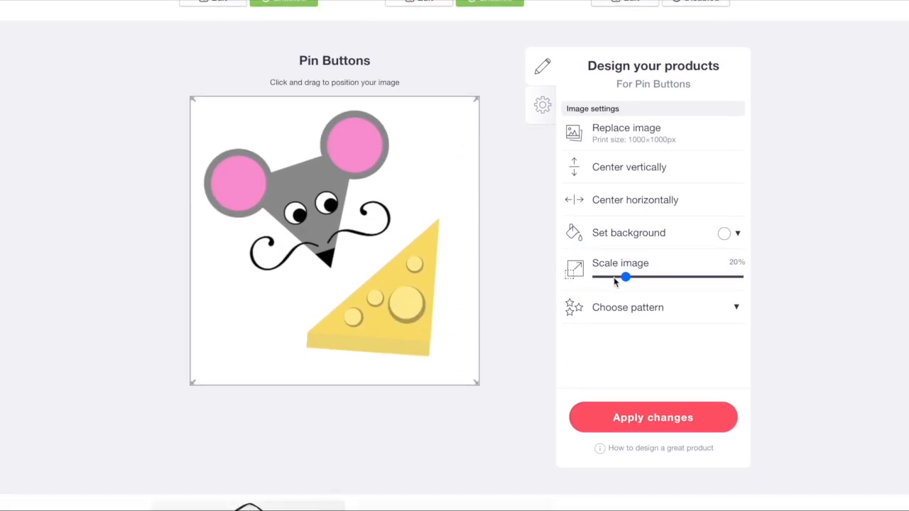
click(615, 278)
scroll(373, 241, up, 2)
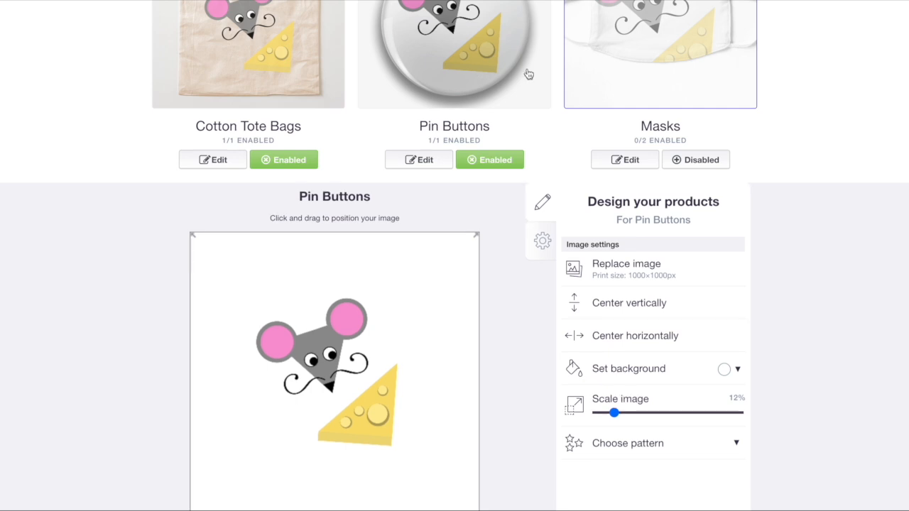
Step: Enable the Masks product and reduce its design to 29% scale
click(657, 79)
click(697, 168)
scroll(639, 398, down, 1)
click(638, 389)
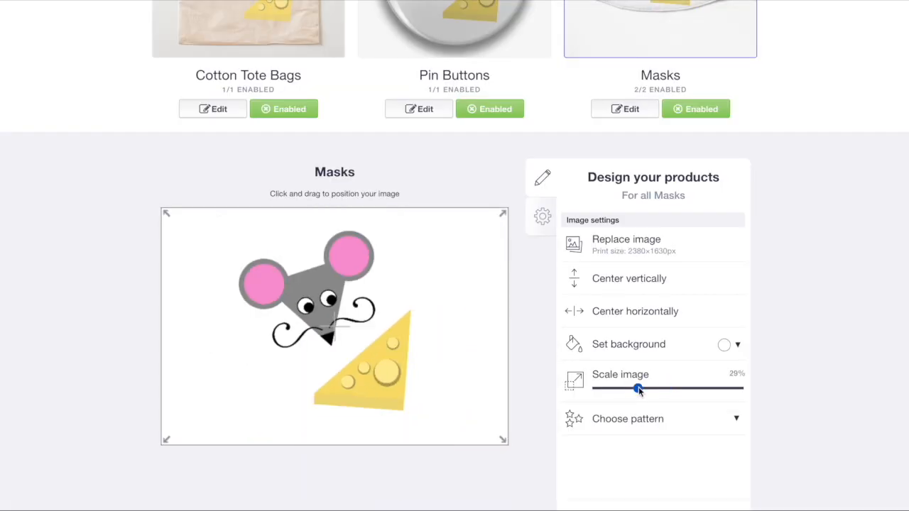
click(618, 310)
click(617, 281)
scroll(634, 162, up, 3)
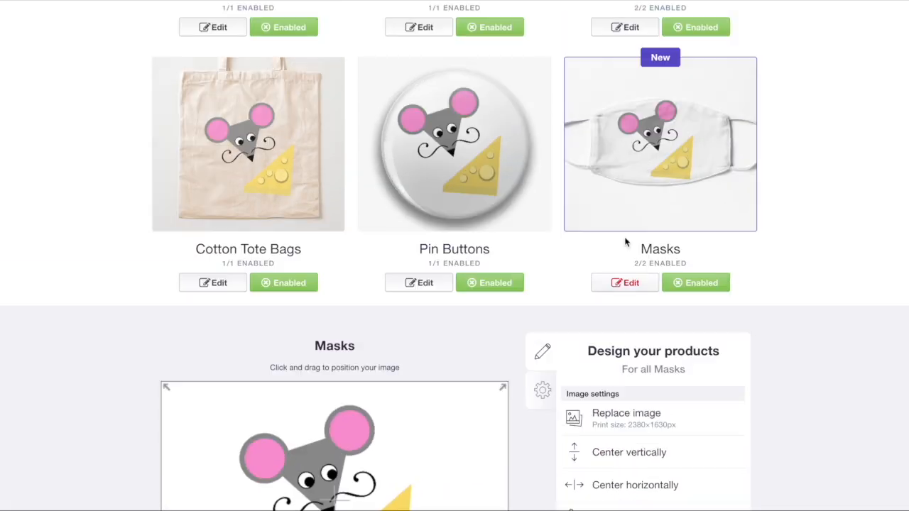
Step: Open the Aprons product settings to check the design placement
scroll(367, 177, down, 5)
click(282, 217)
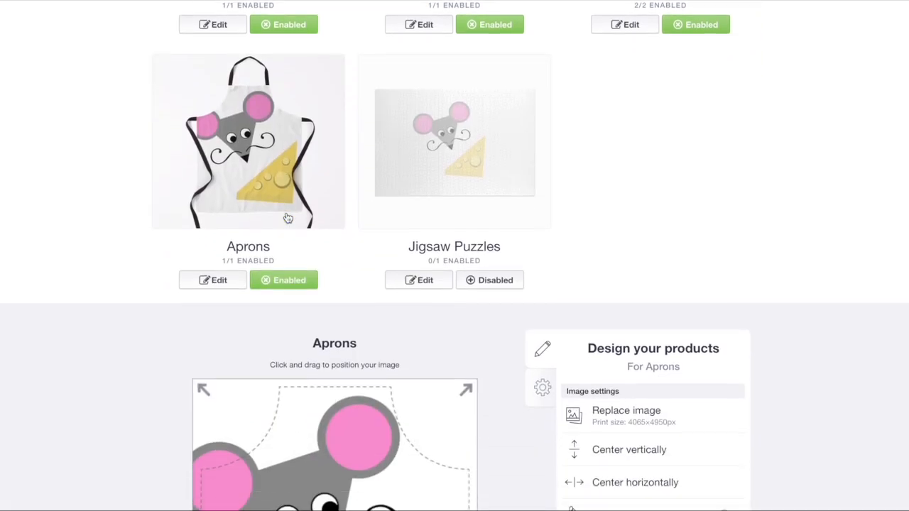
scroll(229, 220, down, 5)
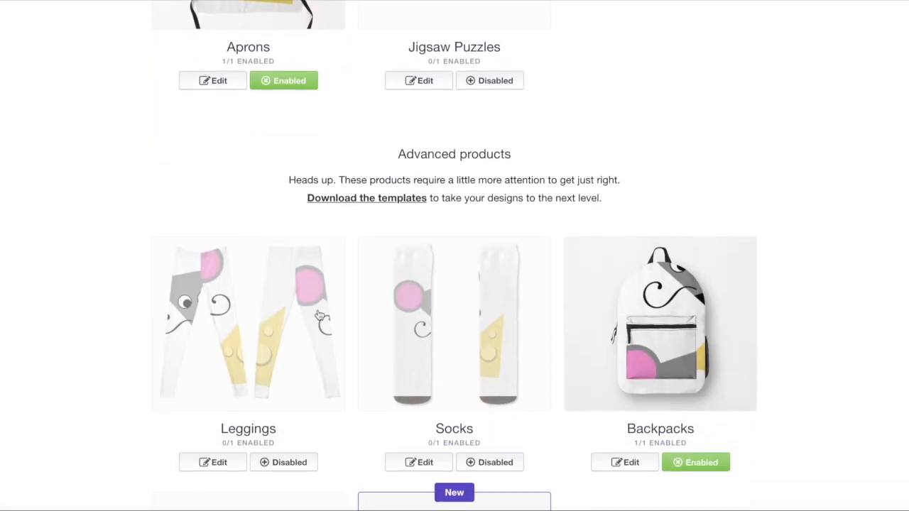
Step: Enable Socks, repeat the design in an offset grid and shrink it to below 40% scale
click(477, 342)
scroll(490, 337, down, 2)
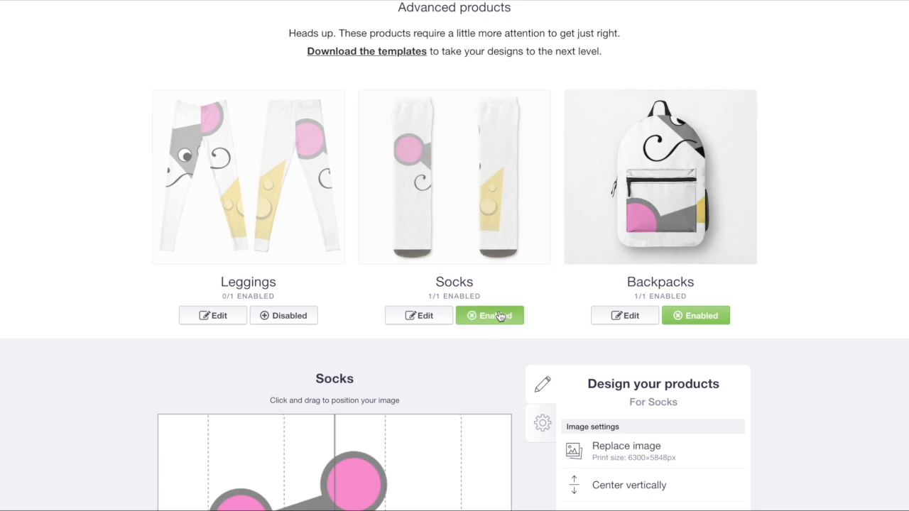
scroll(499, 317, down, 4)
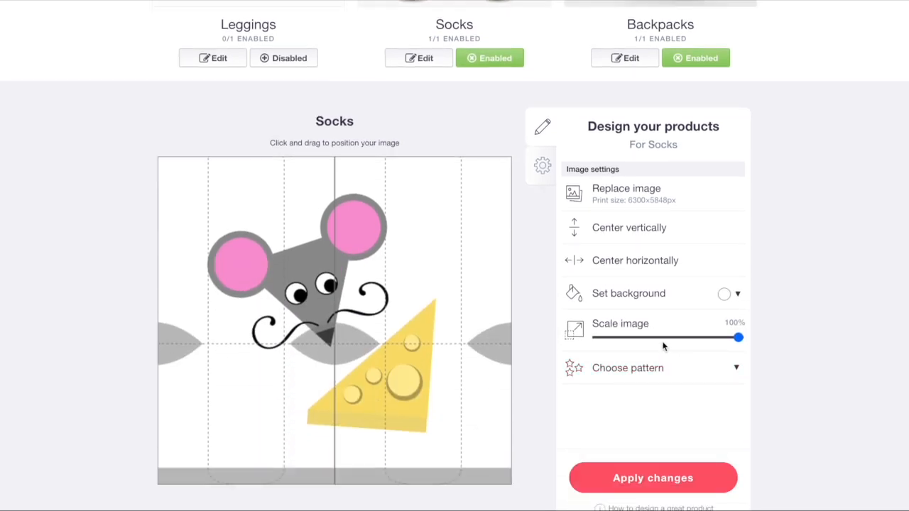
click(654, 339)
click(694, 425)
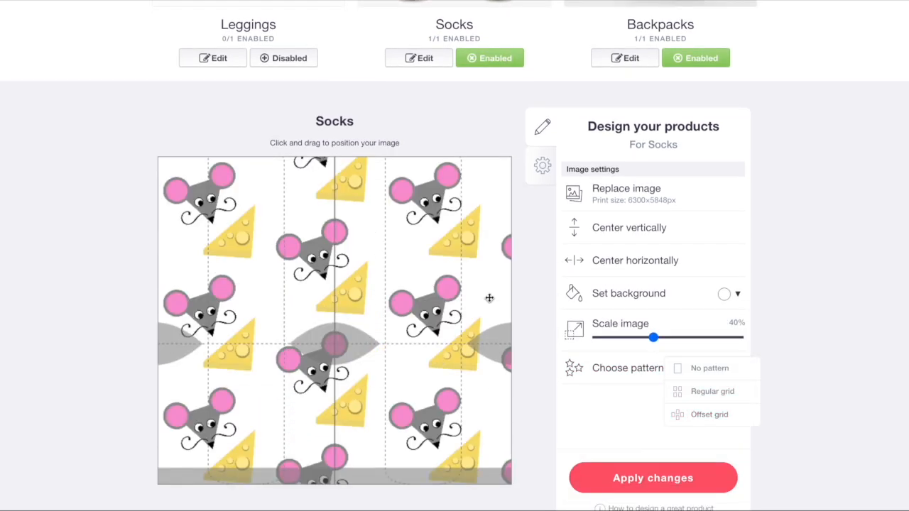
scroll(487, 298, up, 1)
click(624, 358)
Step: Scale the Backpacks design to 28%, repeat it in an offset grid and shift the pattern slightly right and down
scroll(611, 341, up, 4)
click(620, 313)
scroll(672, 204, down, 5)
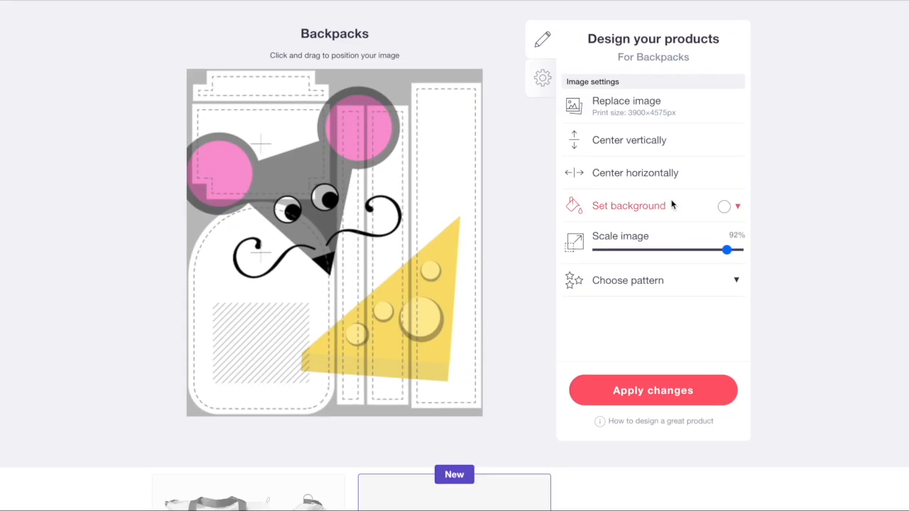
click(637, 250)
click(640, 285)
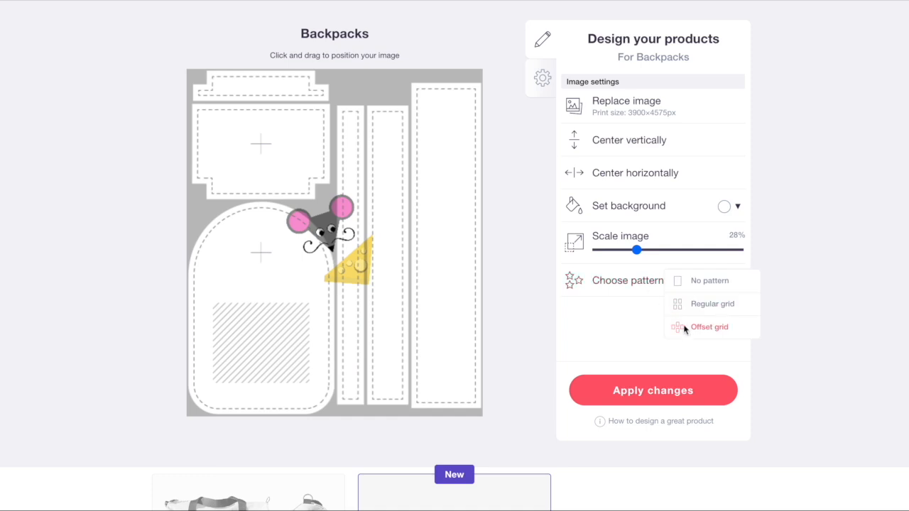
click(686, 327)
drag(362, 156, 377, 175)
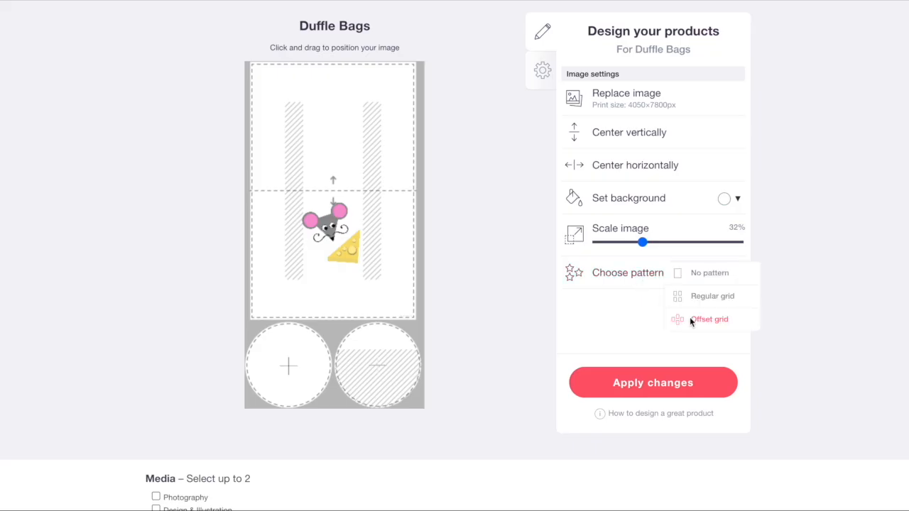
Step: Repeat the Duffle Bags design in an offset grid at 32% scale
click(690, 320)
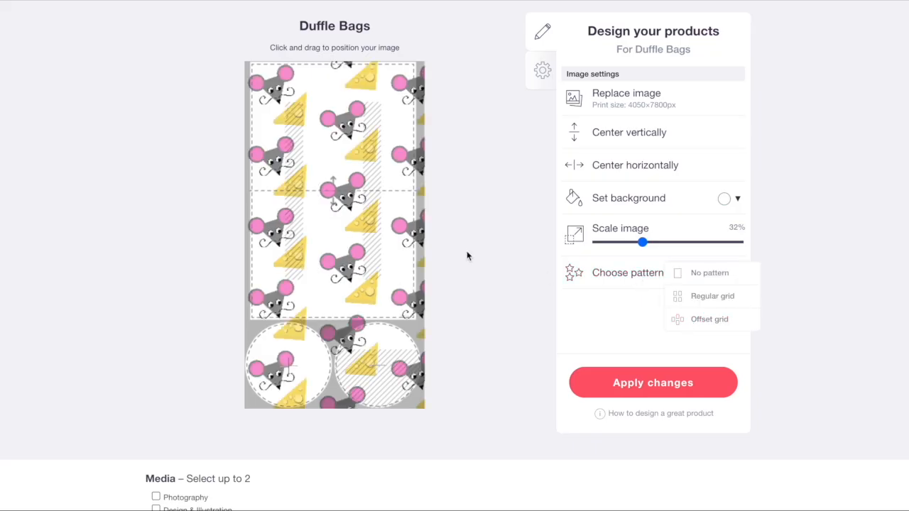
scroll(436, 252, up, 4)
Step: Scale the Fitted Masks design to 22%, repeat it in an offset grid and shift the pattern to the left
click(465, 125)
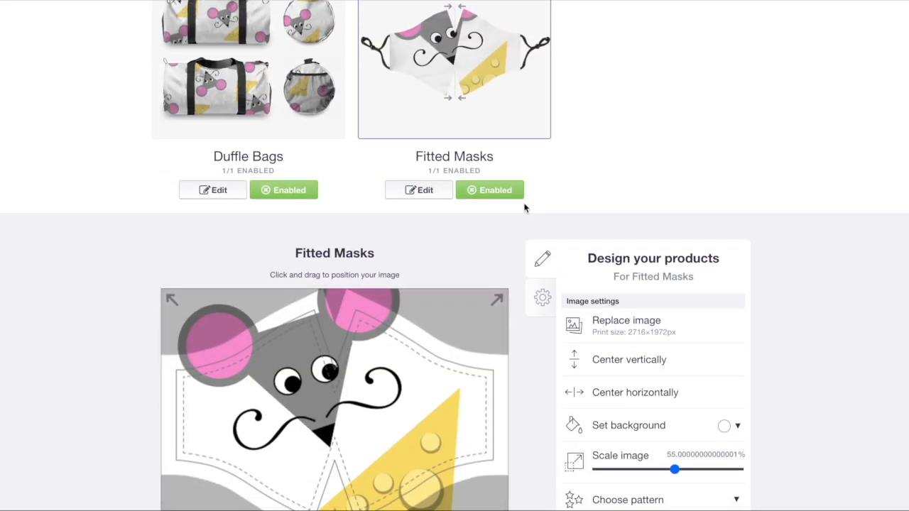
click(629, 364)
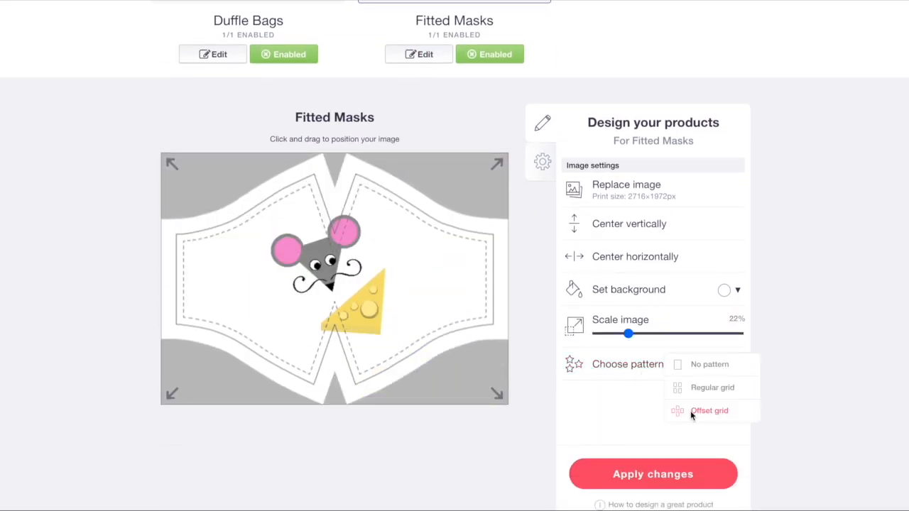
click(692, 411)
drag(421, 316, 294, 298)
scroll(296, 299, up, 5)
Step: Choose Digital Art and Design & Illustration as the media and add the work to the Funny & Sarcastic collection
scroll(426, 252, down, 5)
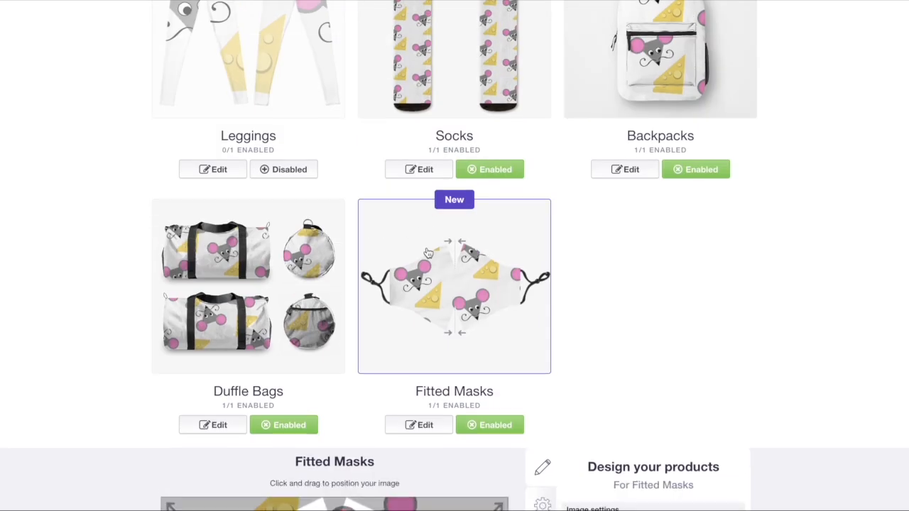
click(156, 165)
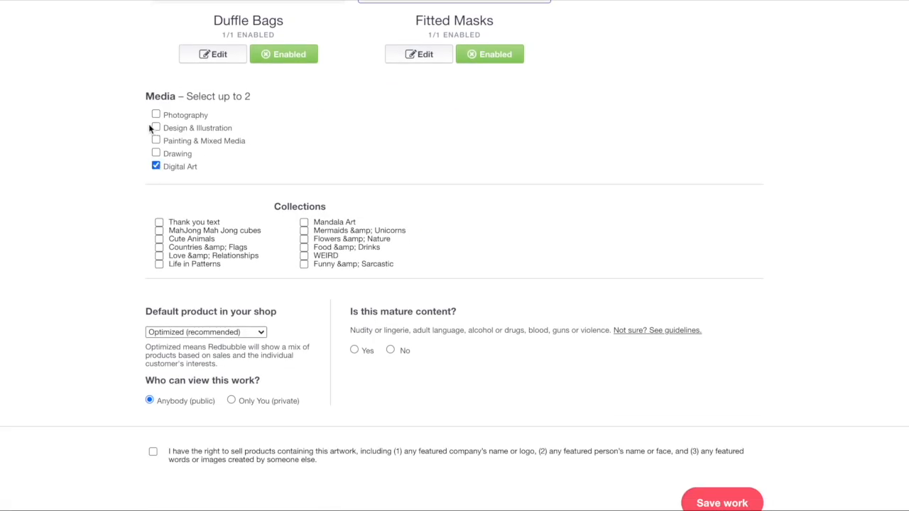
scroll(288, 219, down, 1)
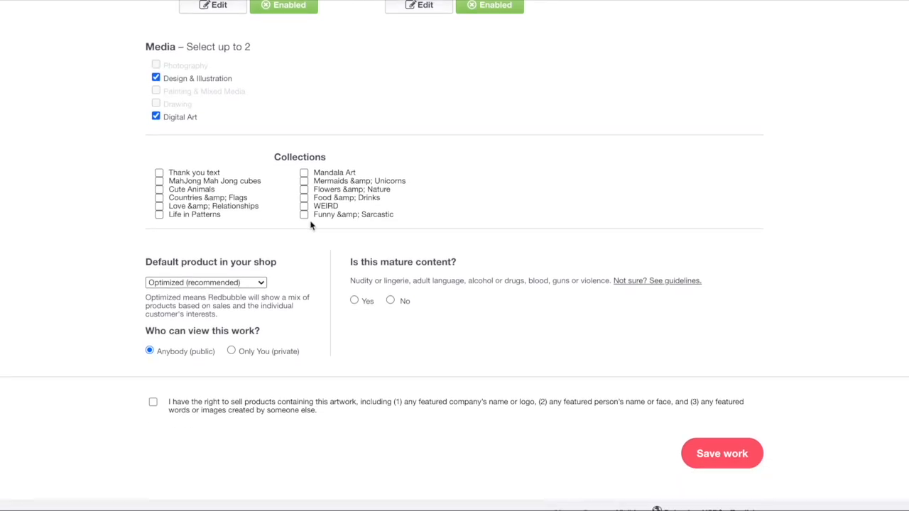
click(305, 214)
Step: Set Tote Bag as the default product, mark the work as non-mature with selling rights confirmed, and save it
click(208, 284)
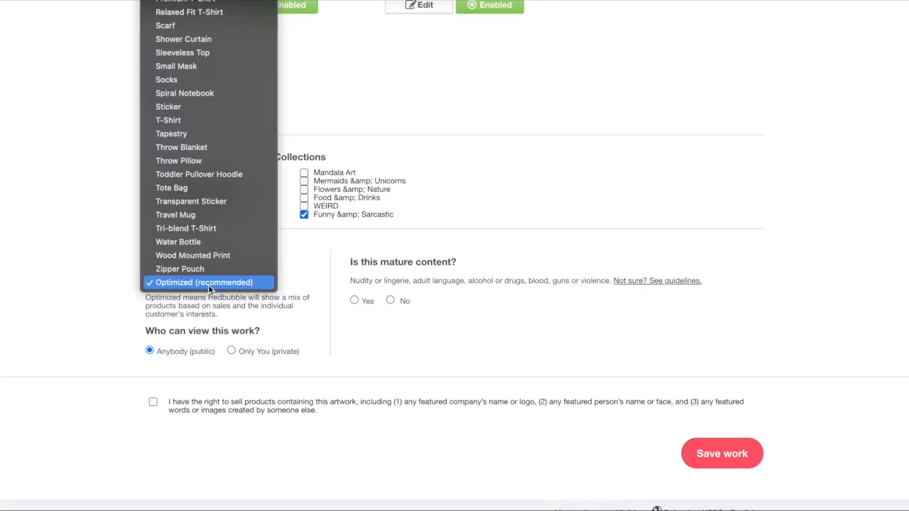
click(200, 188)
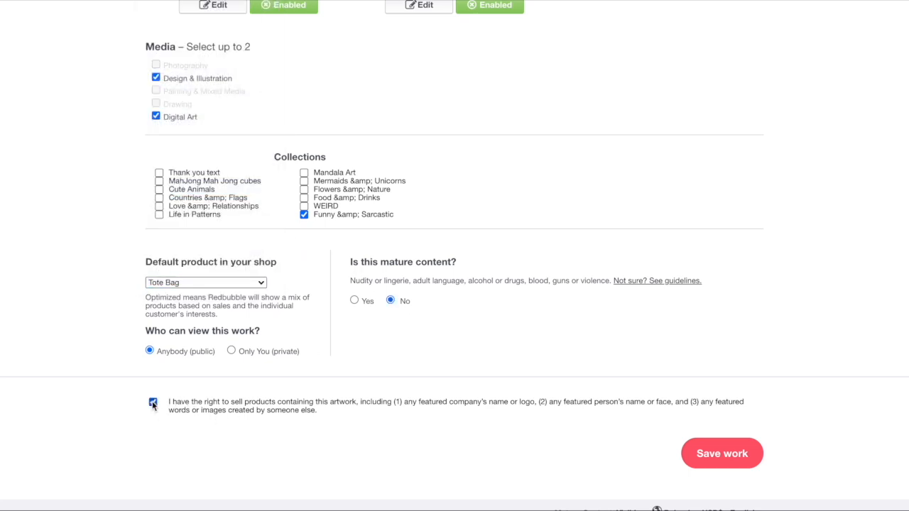
click(705, 453)
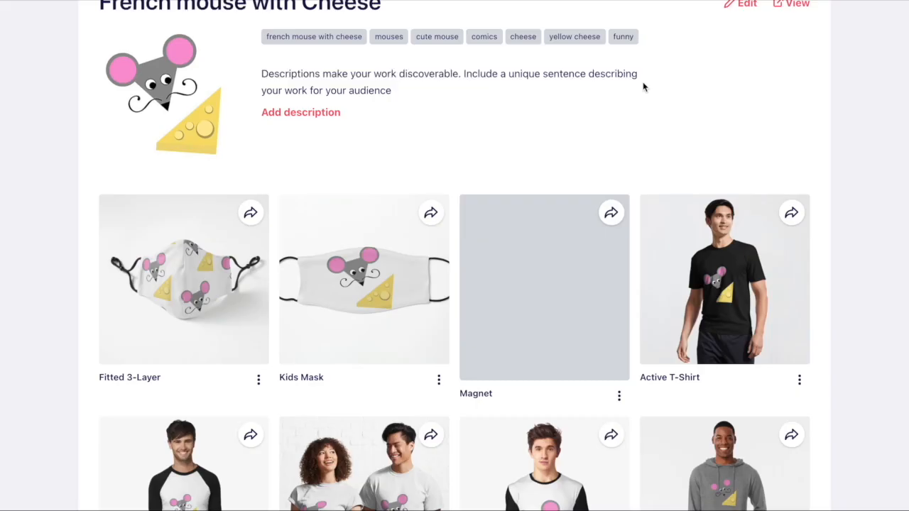
Step: Review the product previews of the French mouse with Cheese work, from masks and clothing to phone cases
scroll(656, 132, down, 1)
scroll(656, 137, down, 1)
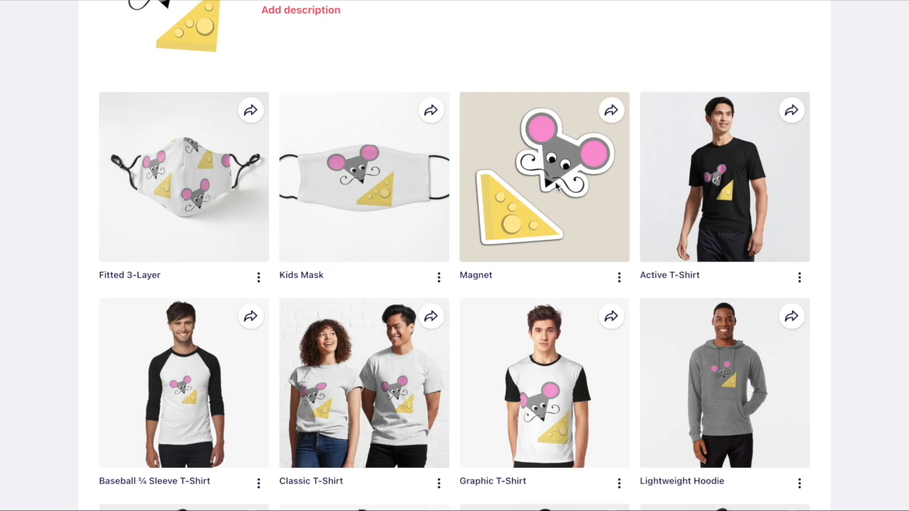
scroll(557, 184, down, 6)
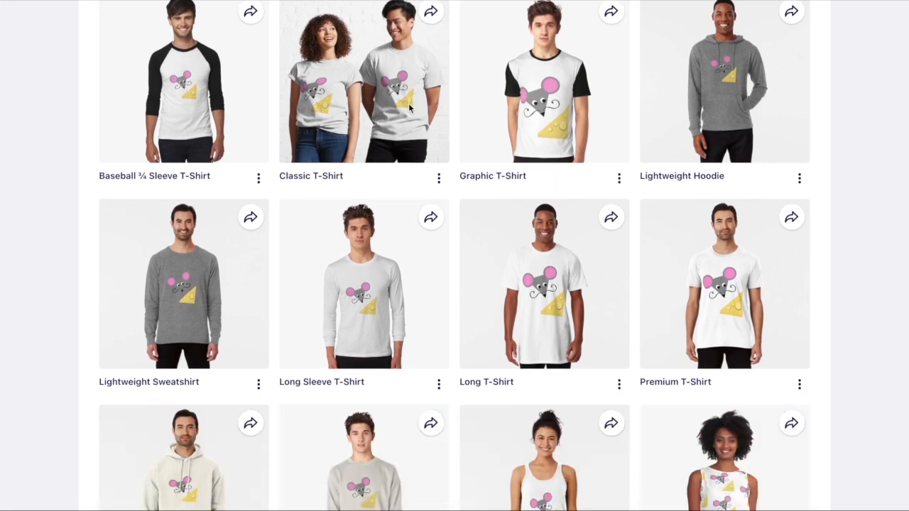
scroll(408, 103, down, 3)
scroll(409, 103, down, 1)
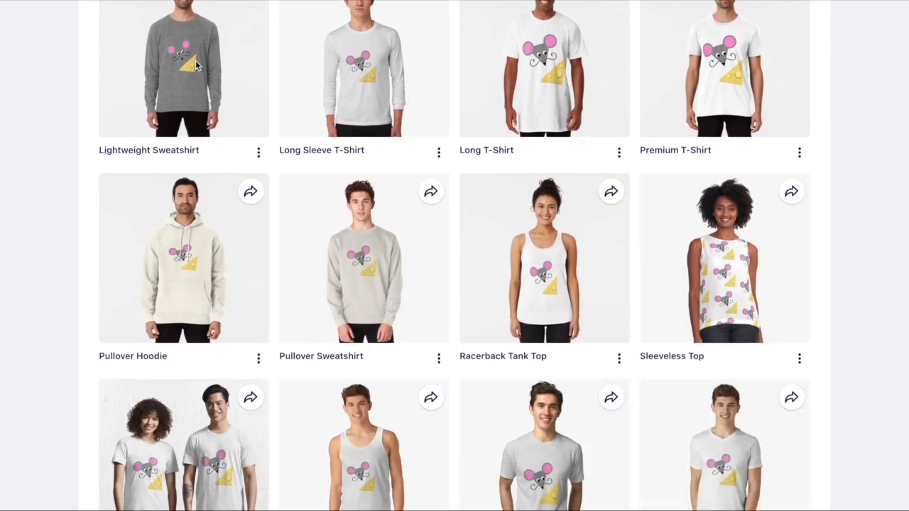
scroll(313, 98, down, 5)
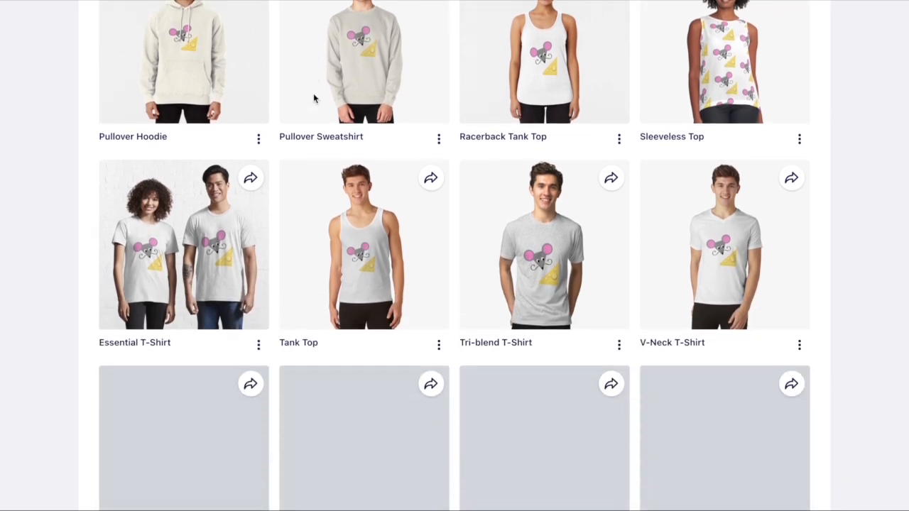
scroll(481, 119, down, 5)
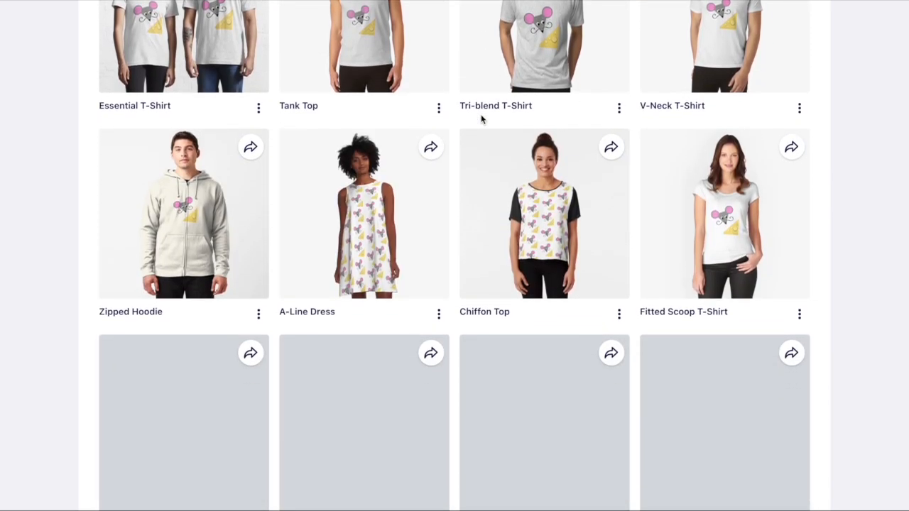
scroll(481, 119, down, 5)
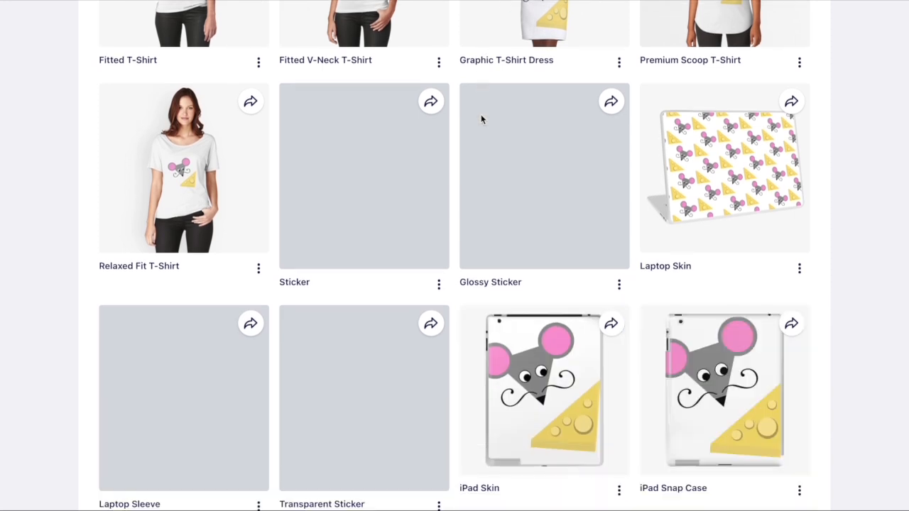
scroll(481, 119, down, 6)
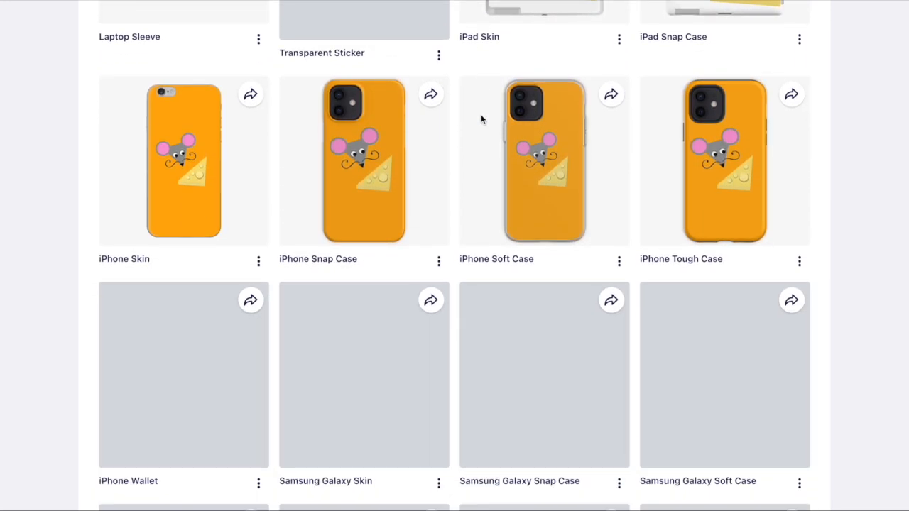
Step: Review the remaining product previews of the French mouse with cheese work, from phone cases and prints to homeware, bags, mugs and stationery
scroll(481, 120, down, 5)
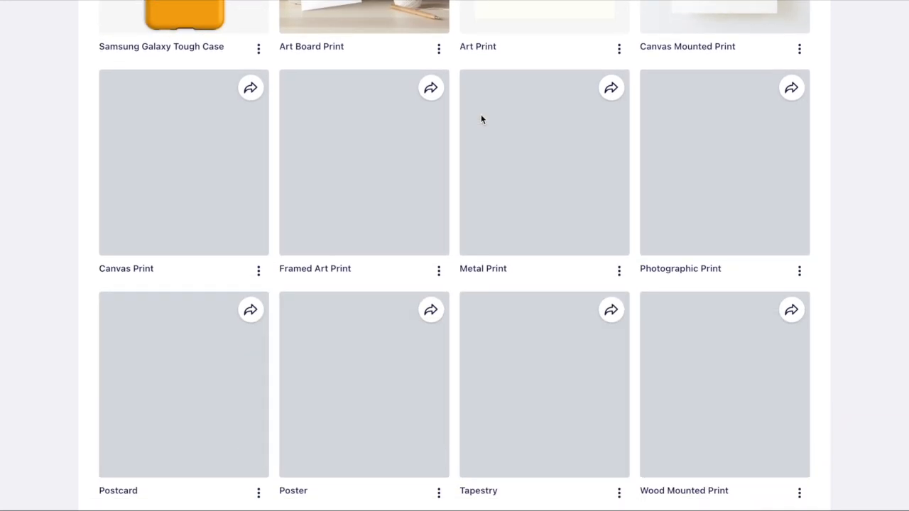
scroll(481, 119, down, 2)
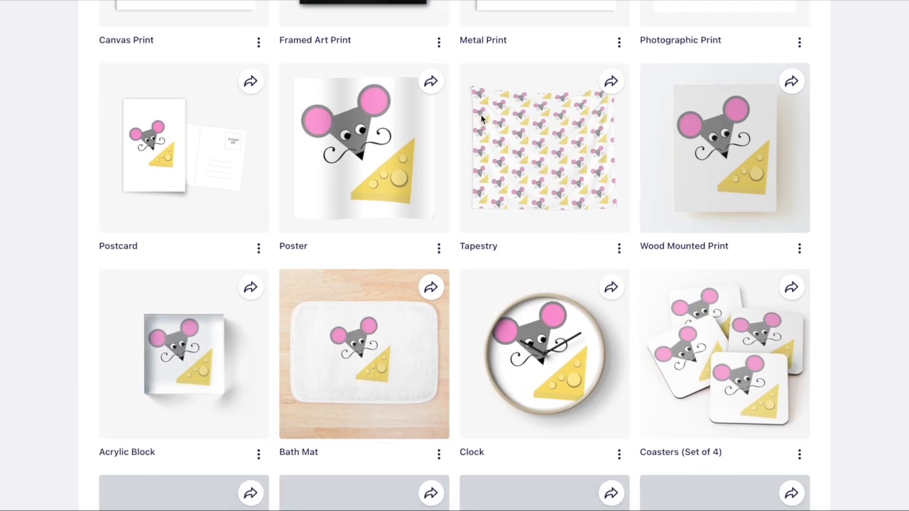
scroll(420, 135, down, 3)
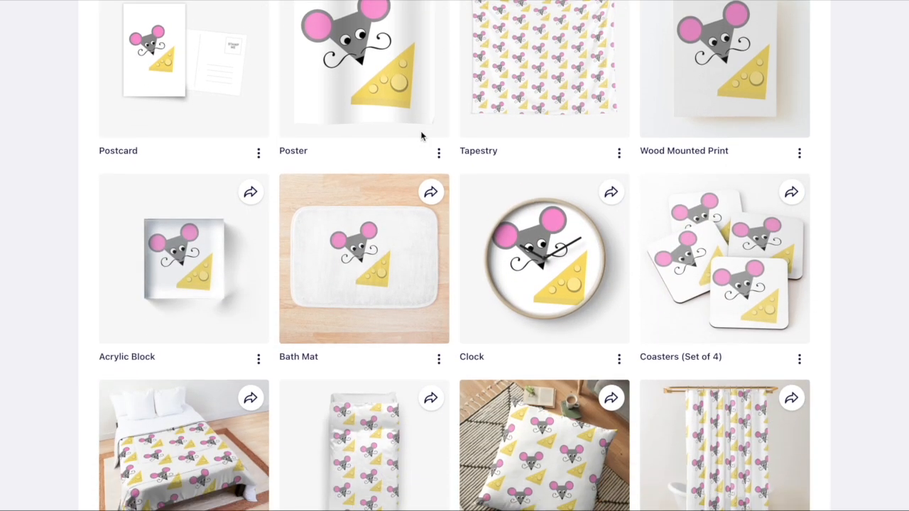
scroll(372, 220, up, 2)
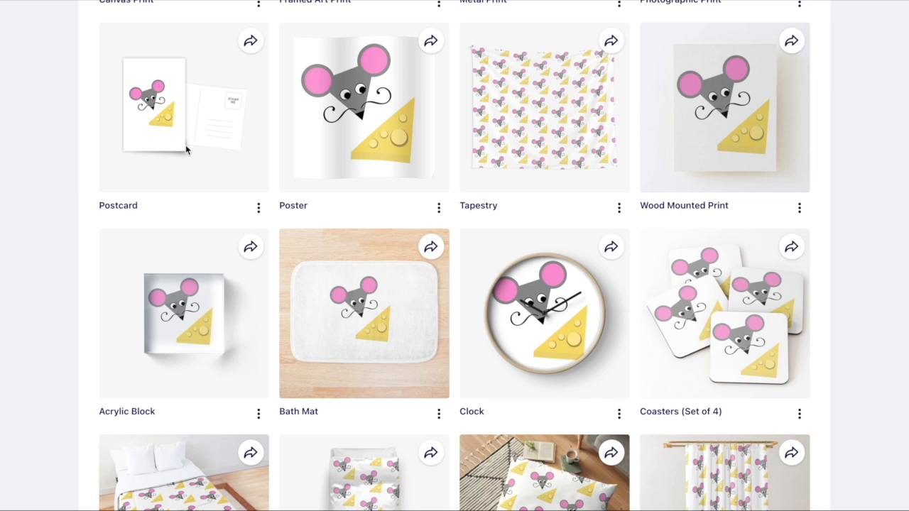
scroll(334, 171, down, 6)
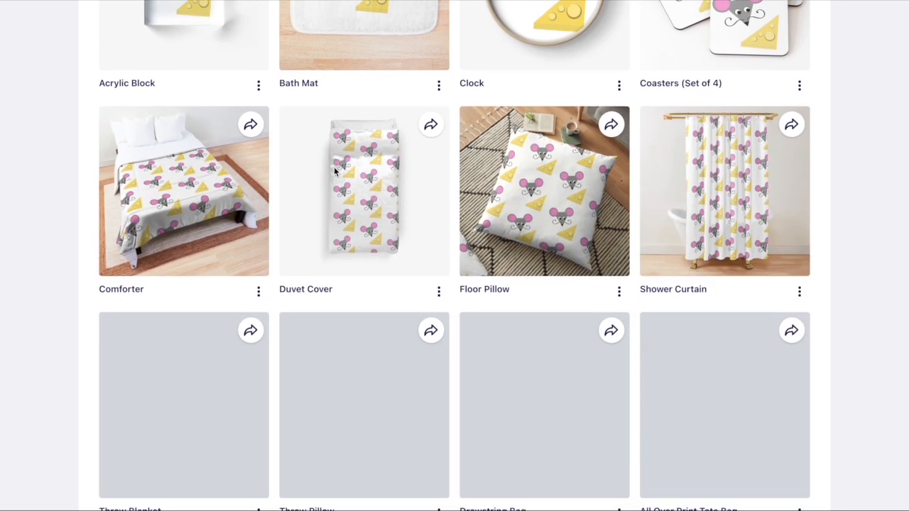
scroll(334, 171, down, 3)
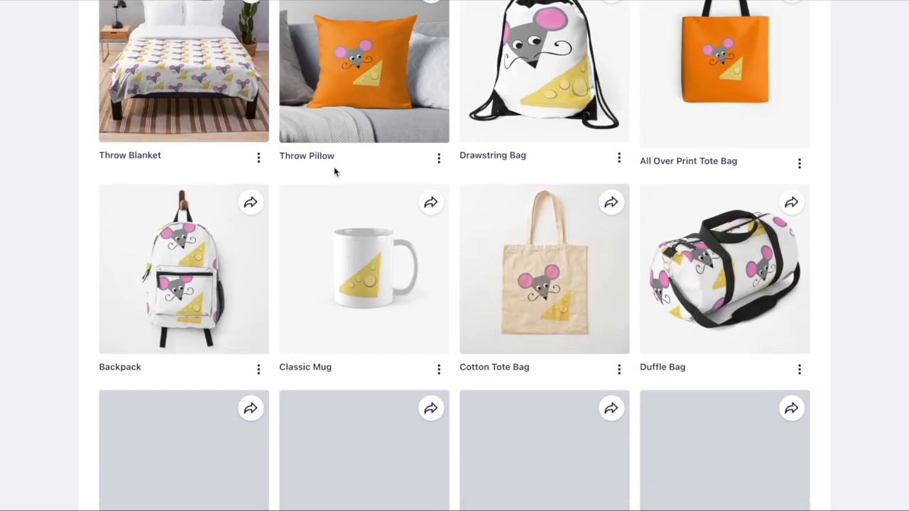
scroll(335, 171, down, 6)
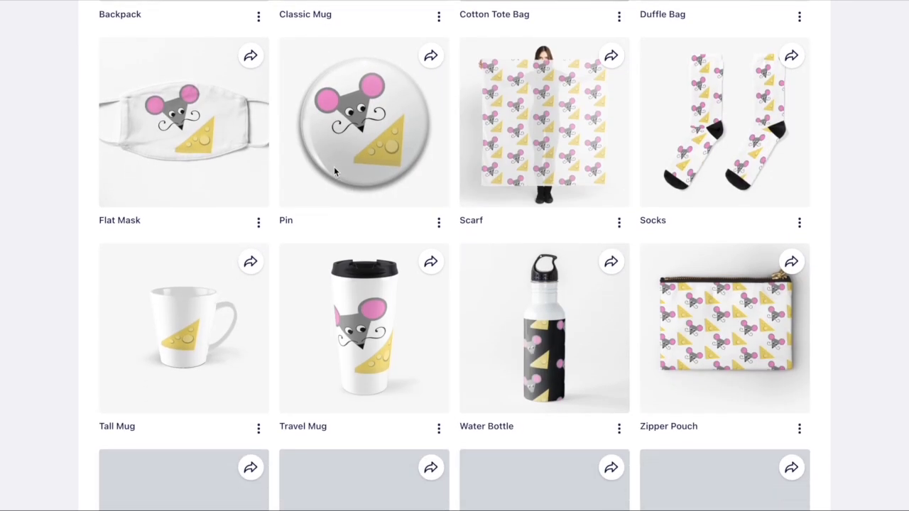
scroll(335, 171, down, 3)
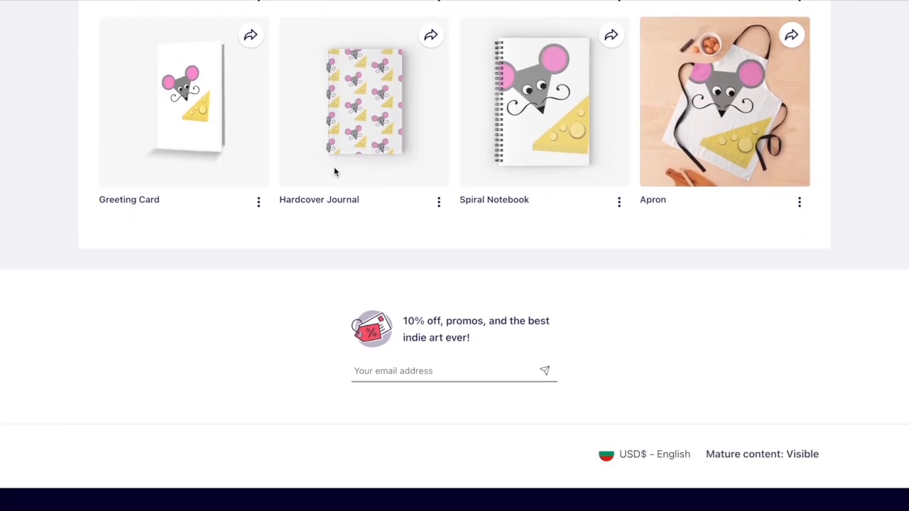
scroll(334, 171, up, 8)
scroll(334, 170, up, 10)
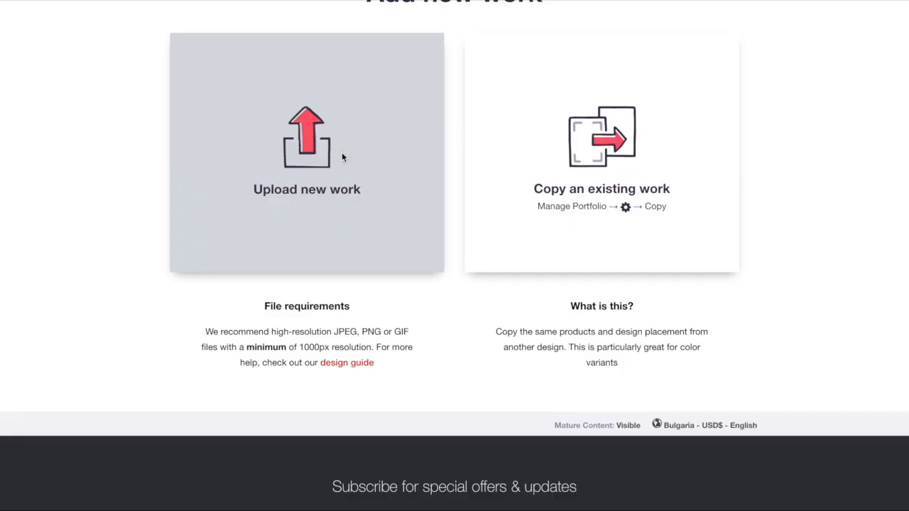
Step: Upload 4.png as a new work and replace the image on the print clothing with the single orange slice
click(342, 153)
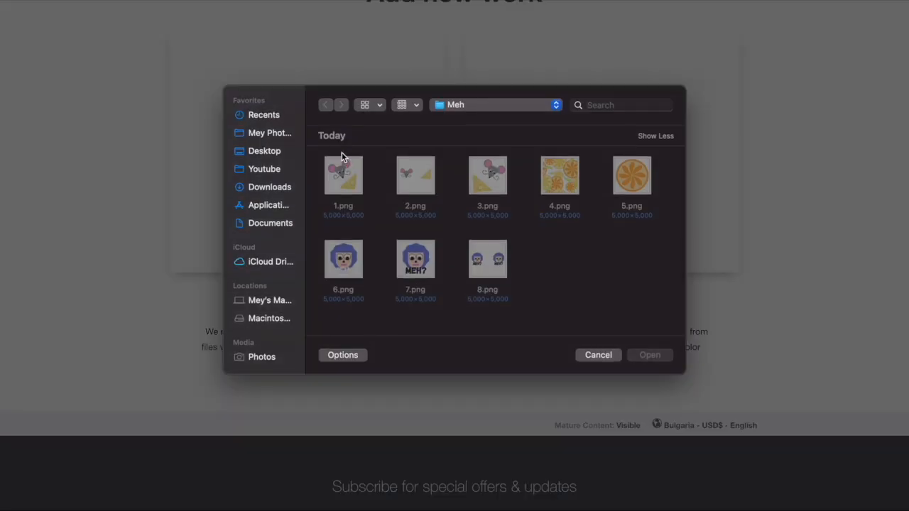
double_click(566, 183)
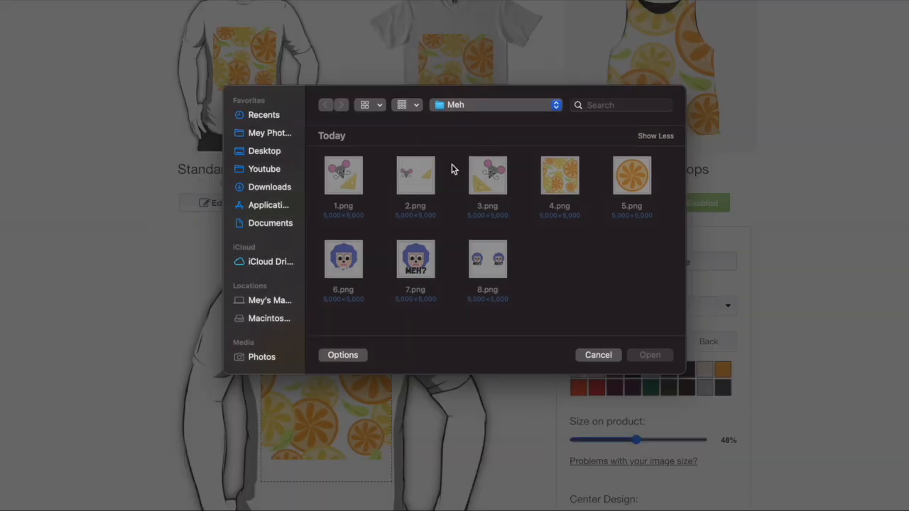
double_click(483, 170)
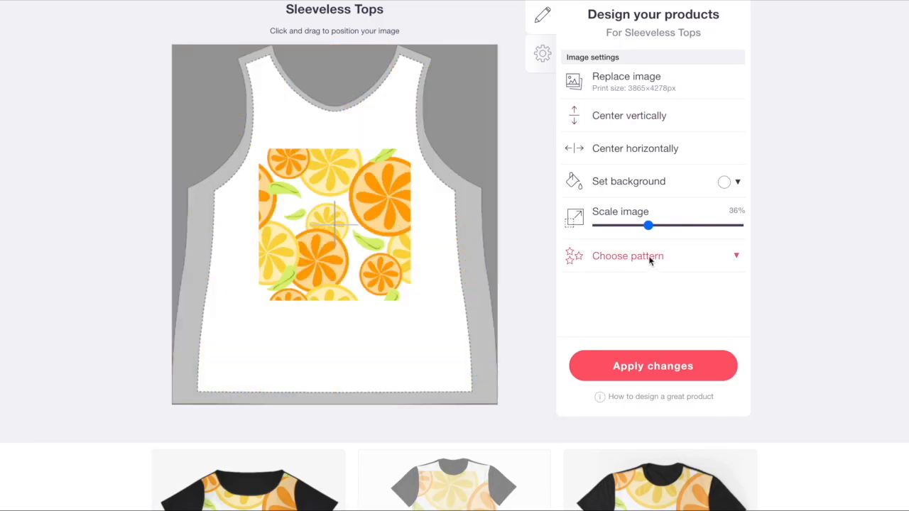
Step: Repeat the citrus design as a pattern on Sleeveless Tops and other clothing, with black backgrounds for A-Line Dresses and Phone Cases & Skins
click(651, 260)
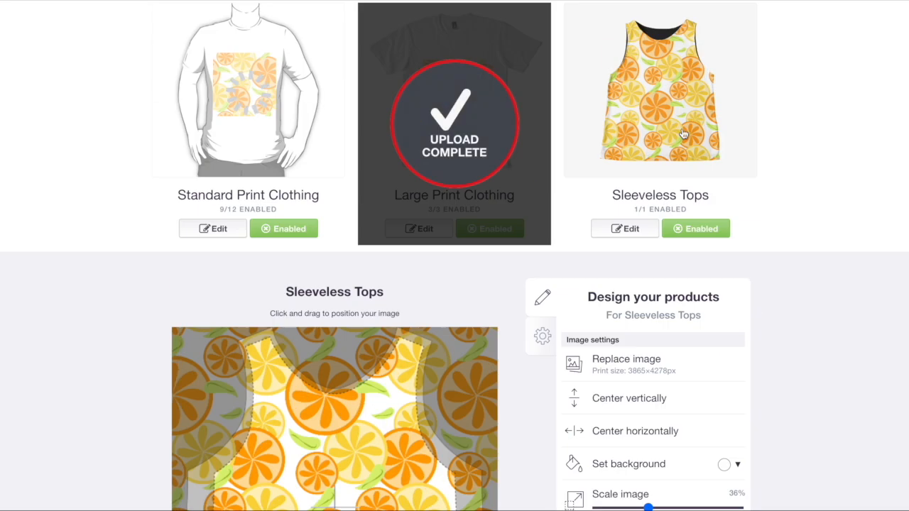
scroll(757, 175, down, 3)
click(724, 266)
click(722, 369)
click(671, 450)
scroll(711, 253, up, 3)
click(722, 326)
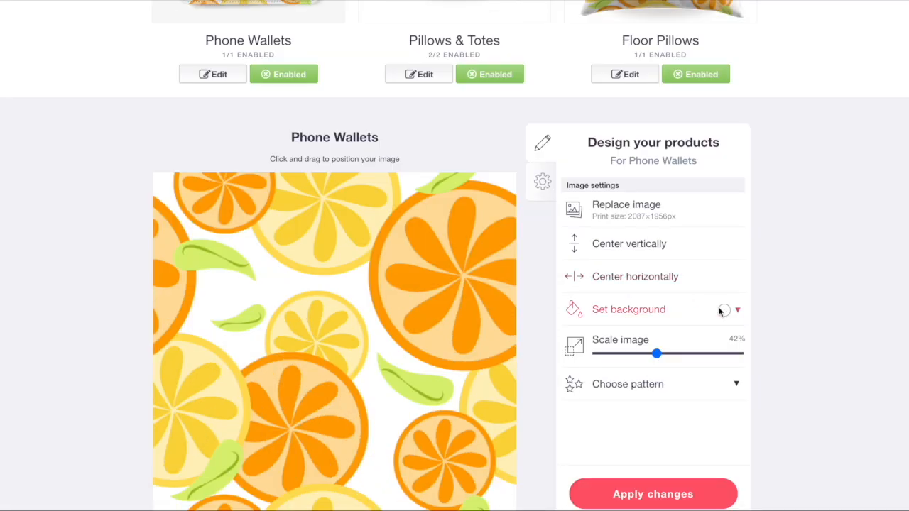
Step: Give the citrus design coloured backgrounds on Phone Wallets and Floor Pillows
click(725, 310)
click(799, 384)
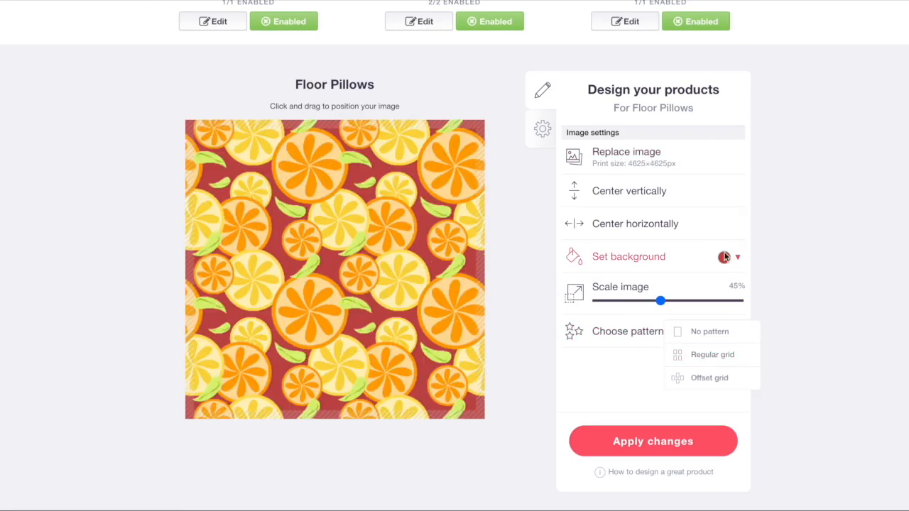
click(725, 257)
click(824, 292)
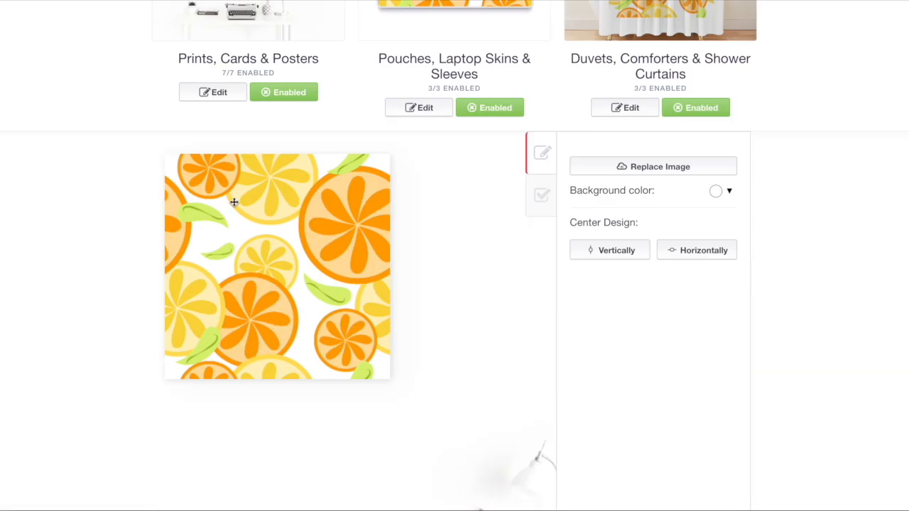
Step: Set a black background for Prints, Cards & Posters, and repeat the Pouches, Laptop Skins & Sleeves design in a regular grid on teal green
click(649, 173)
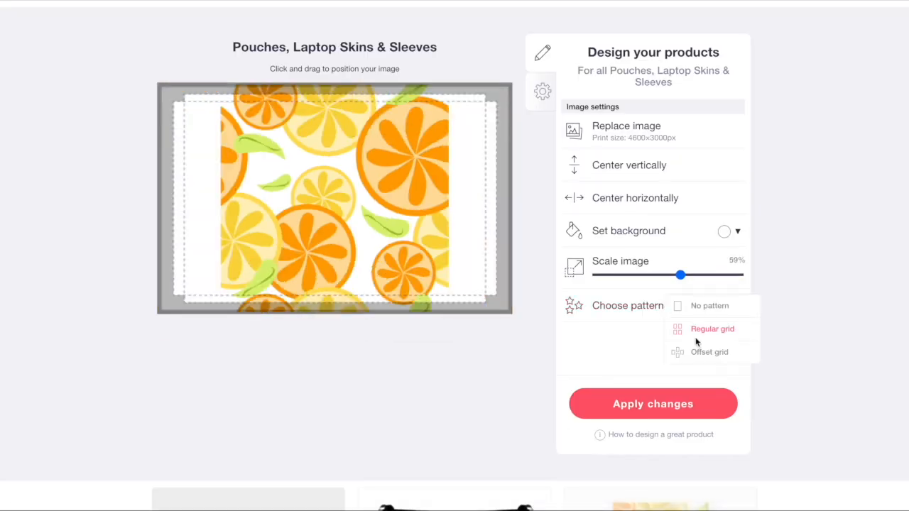
click(696, 340)
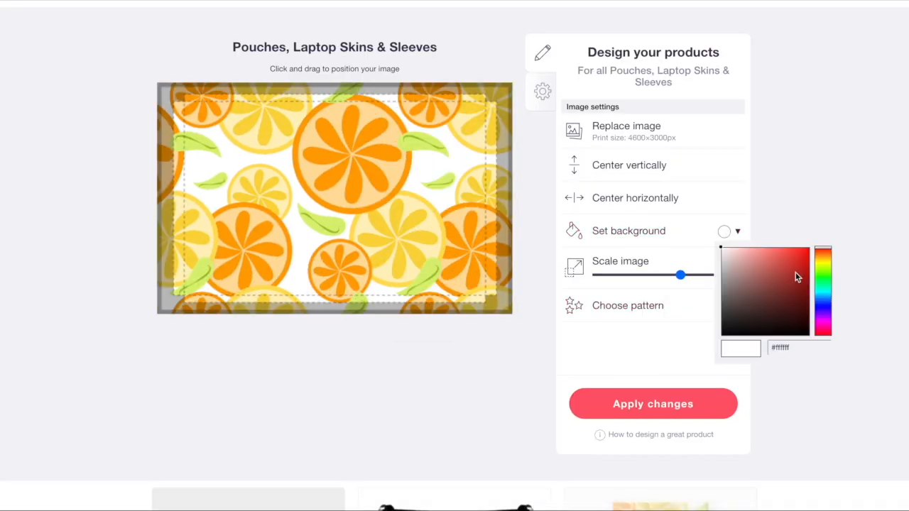
click(827, 291)
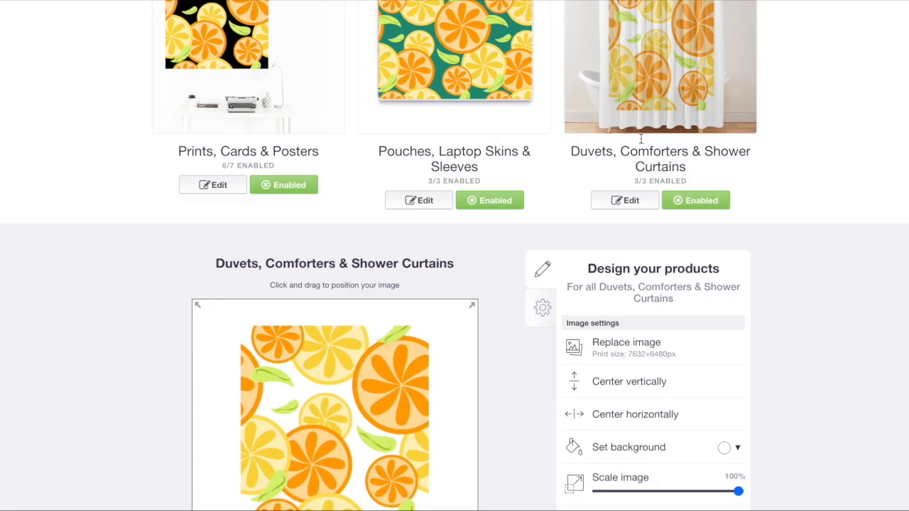
Step: Pattern the Duvets, Comforters & Shower Curtains with the citrus design on a blue background, and apply a blue background to the Masks
scroll(685, 188, down, 5)
click(724, 135)
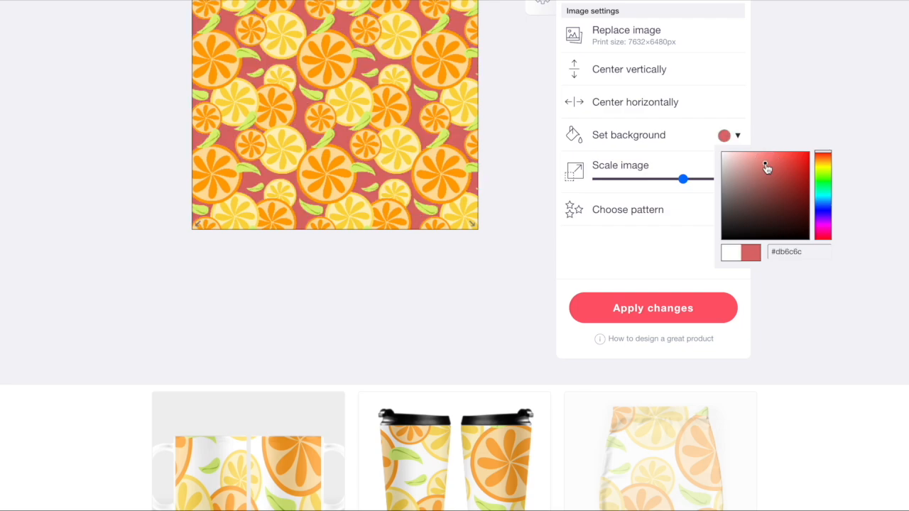
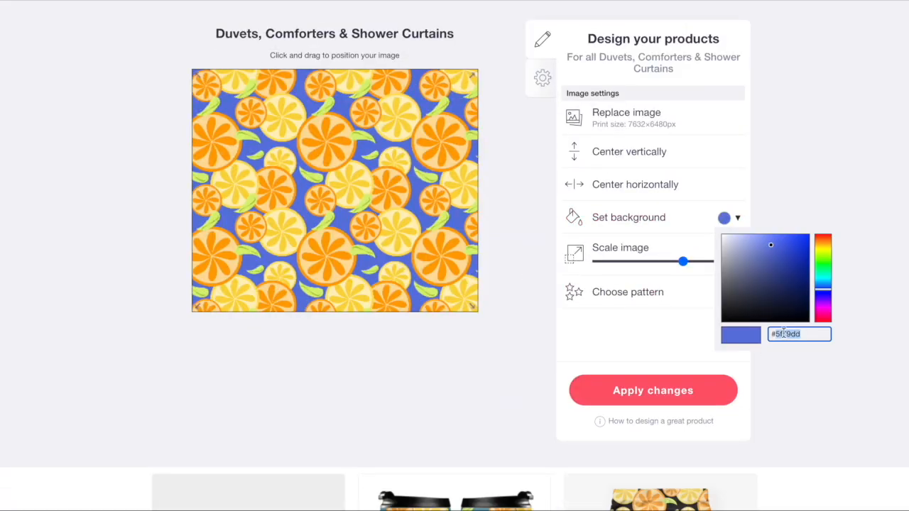
click(828, 111)
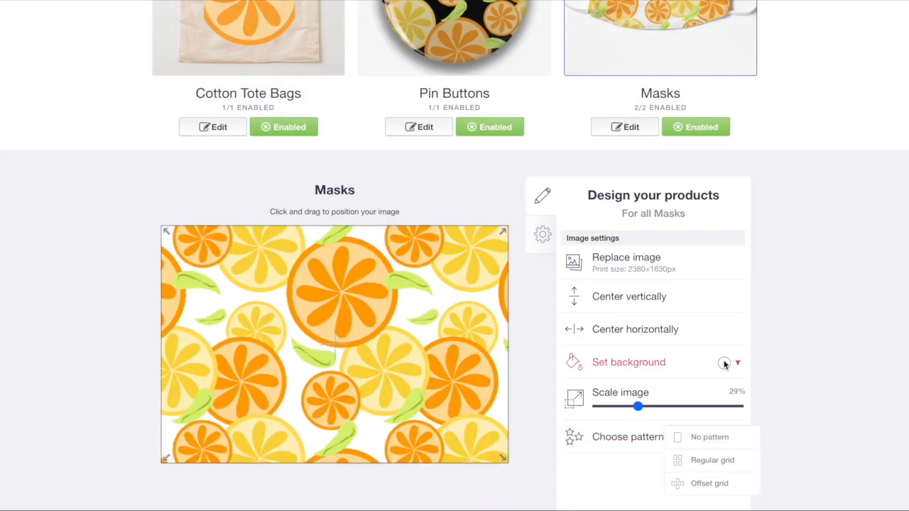
click(725, 364)
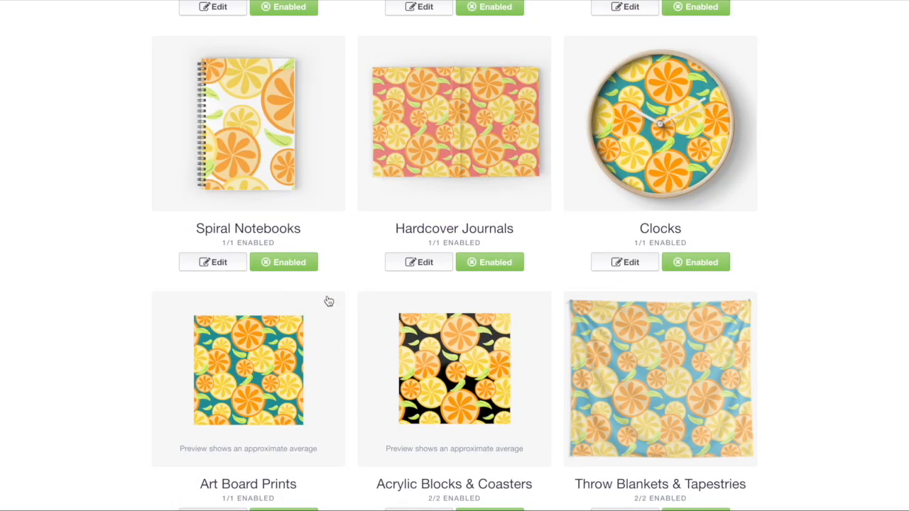
Step: Set Graphic T-Shirt as the default product, mark the work as non-mature with selling rights confirmed, and save it
scroll(382, 243, up, 20)
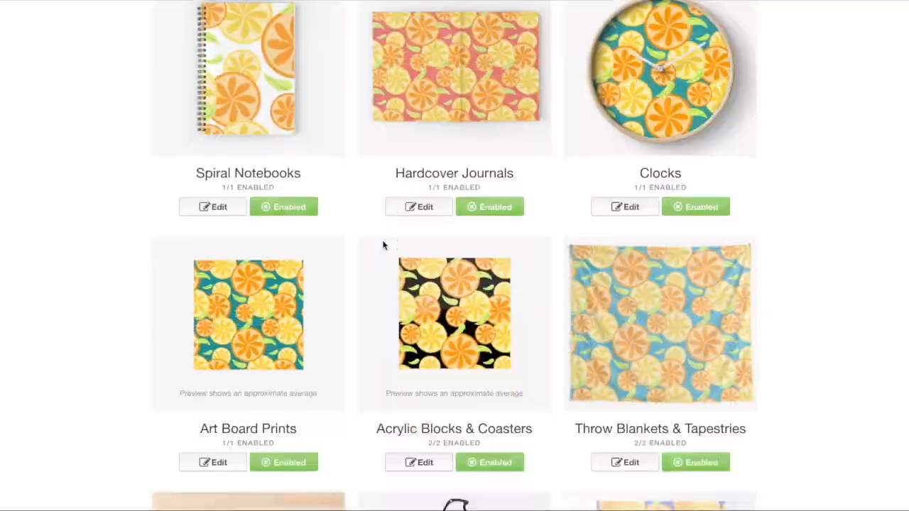
scroll(383, 243, up, 10)
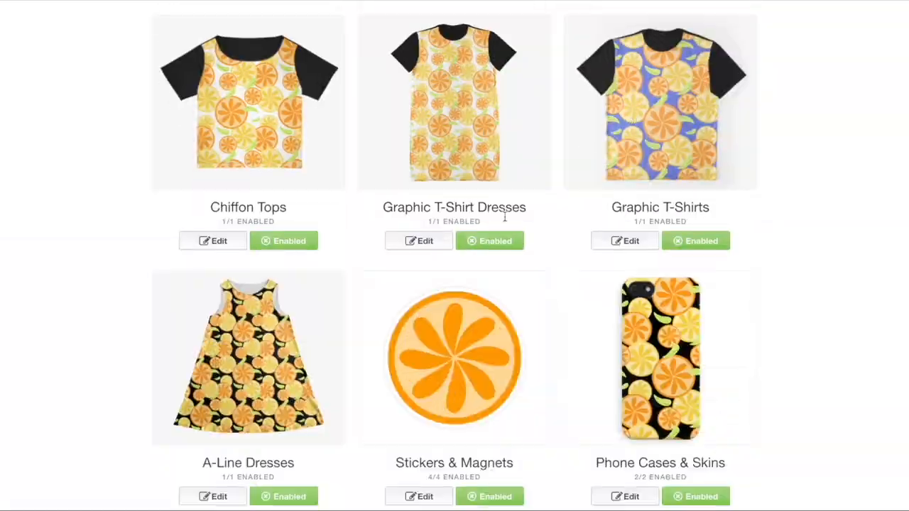
scroll(331, 264, down, 15)
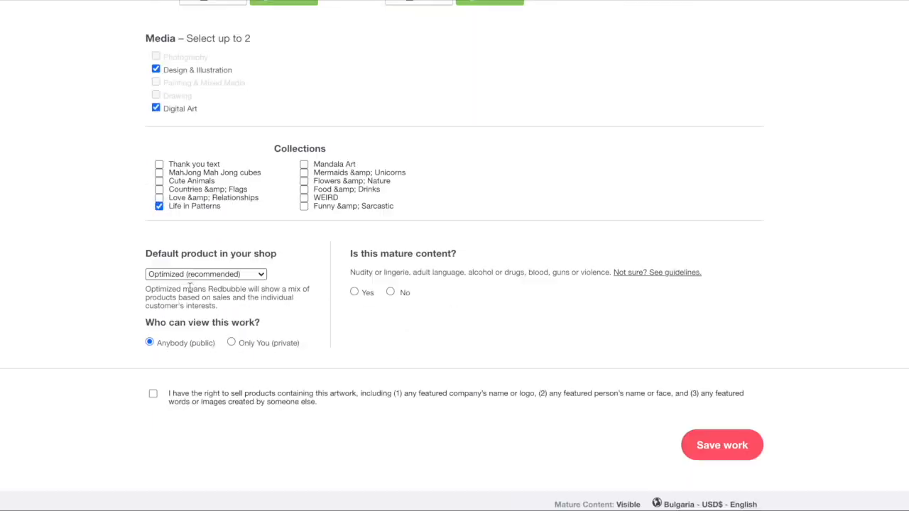
click(202, 275)
scroll(187, 176, up, 10)
scroll(189, 312, down, 1)
click(193, 261)
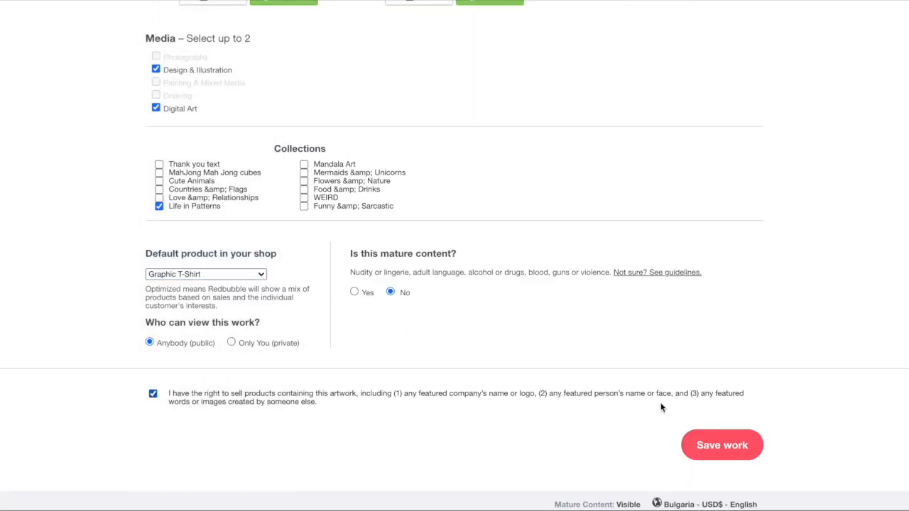
click(713, 451)
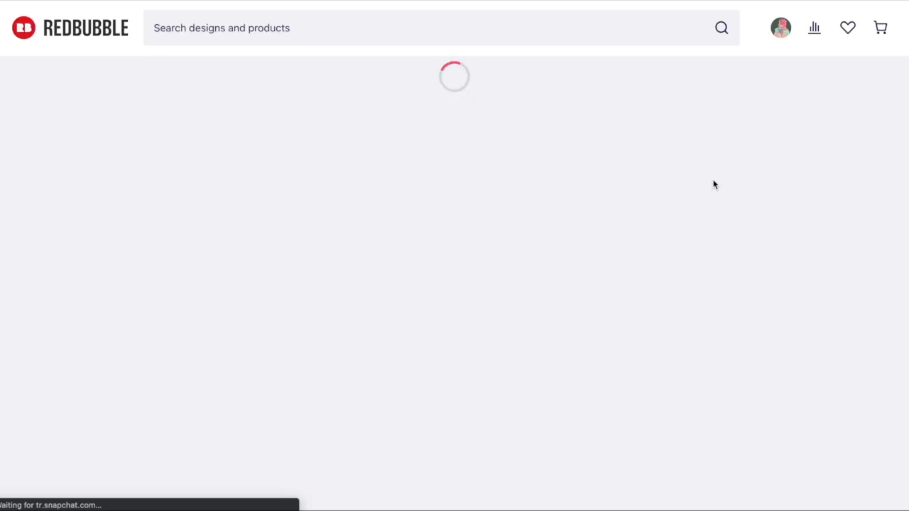
Step: Review the product previews of the published citrus pattern work, from masks and clothing to phone cases, prints and home items
scroll(714, 184, down, 5)
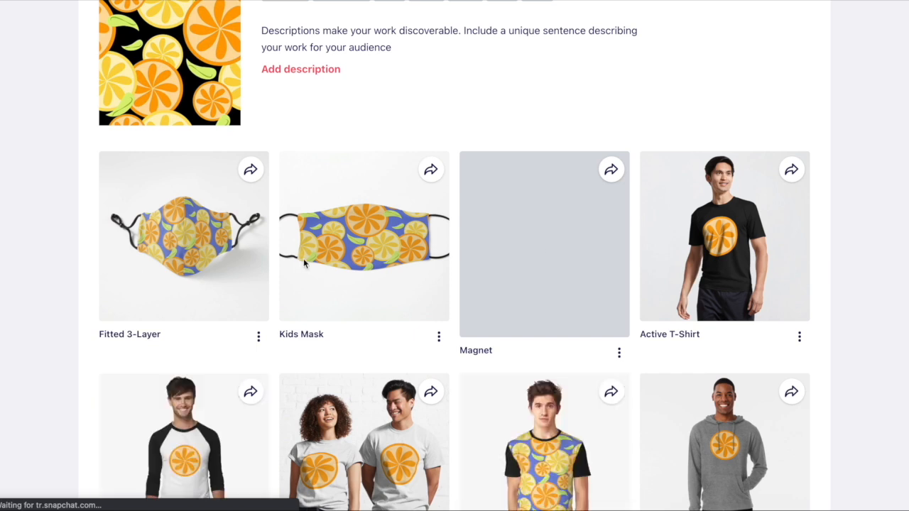
scroll(384, 262, down, 4)
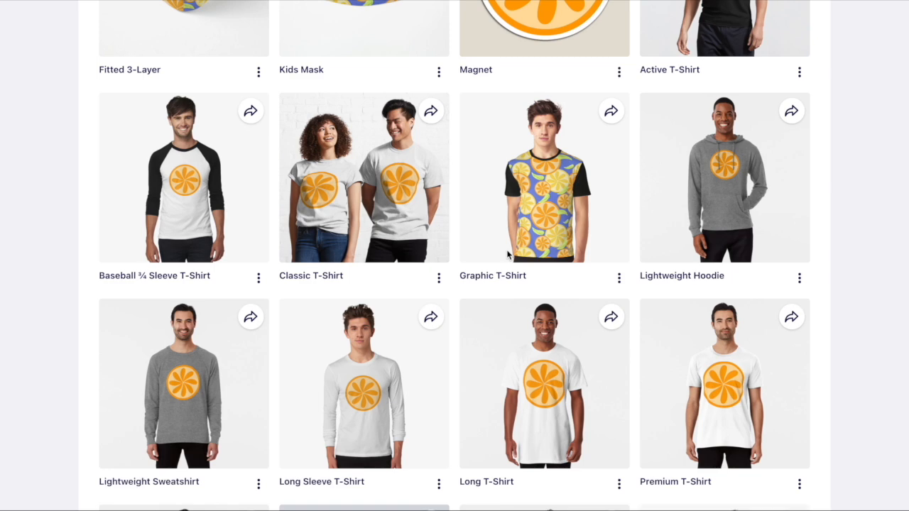
scroll(507, 254, down, 8)
scroll(506, 249, down, 4)
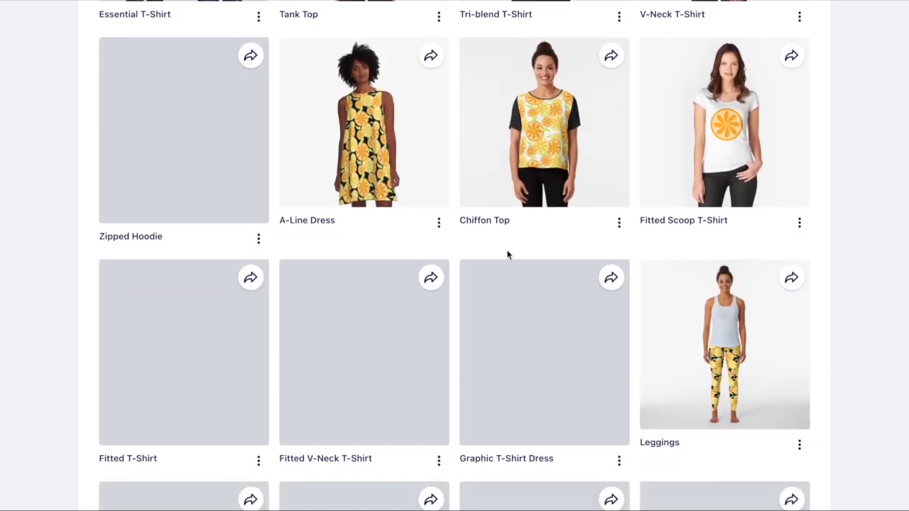
scroll(507, 255, down, 6)
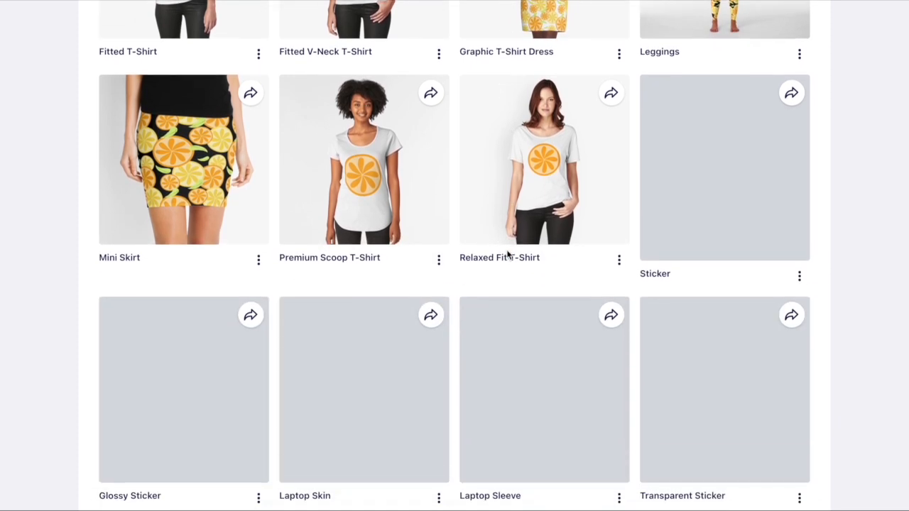
scroll(507, 255, down, 5)
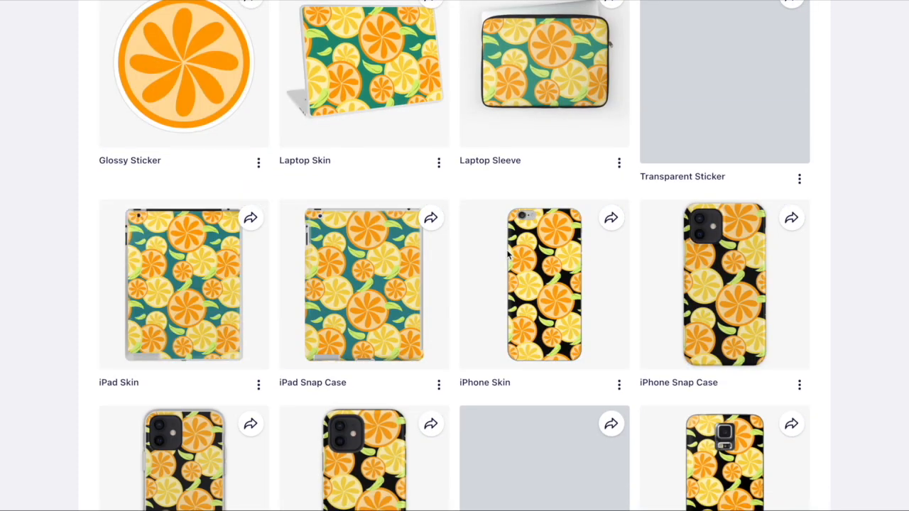
scroll(507, 255, down, 10)
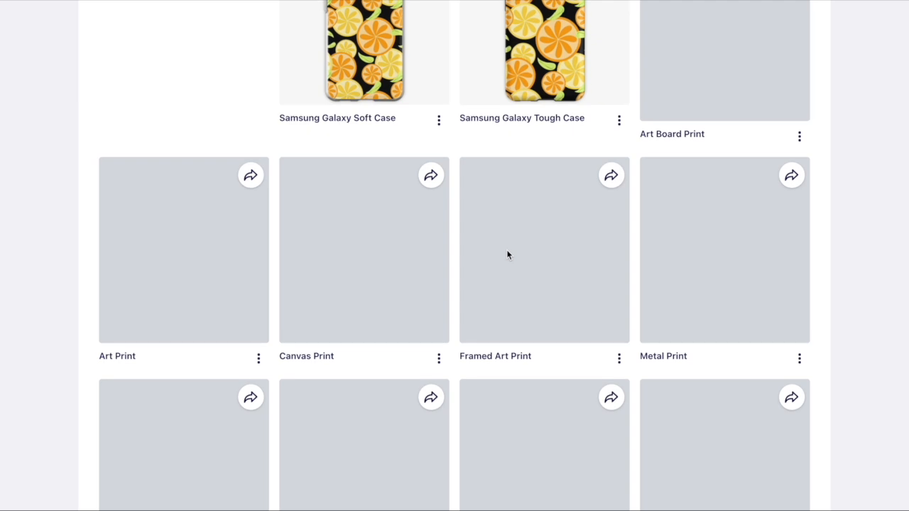
scroll(507, 254, down, 7)
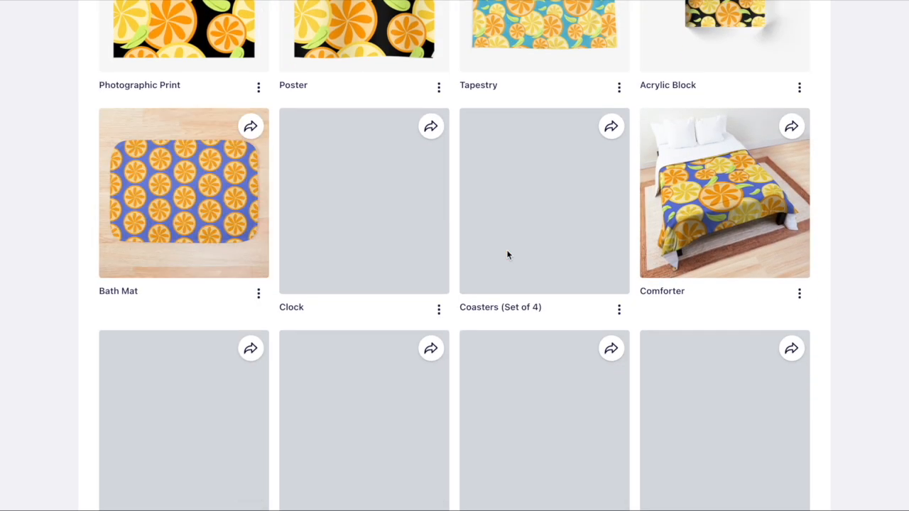
Step: Examine the remaining citrus pattern previews, from bath mat and bedding to bags, mugs, pouches and notebooks
scroll(507, 254, down, 5)
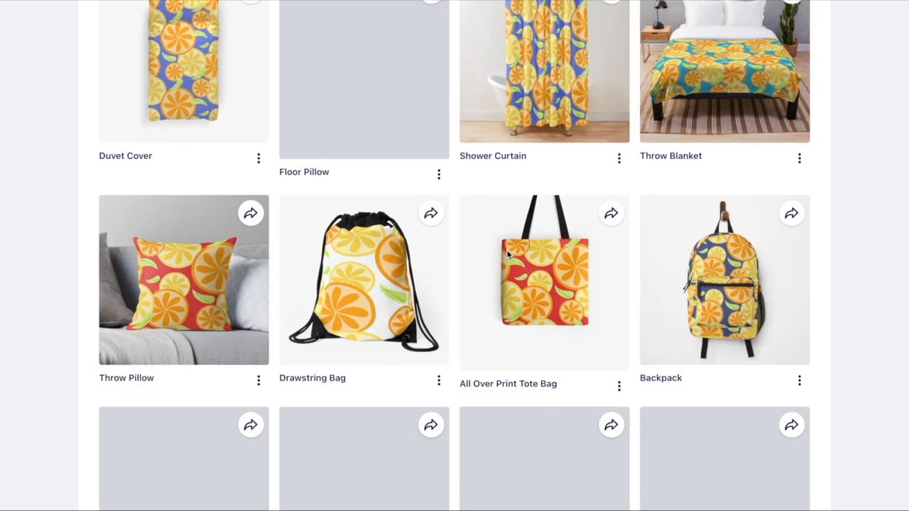
scroll(506, 253, up, 5)
scroll(506, 252, down, 5)
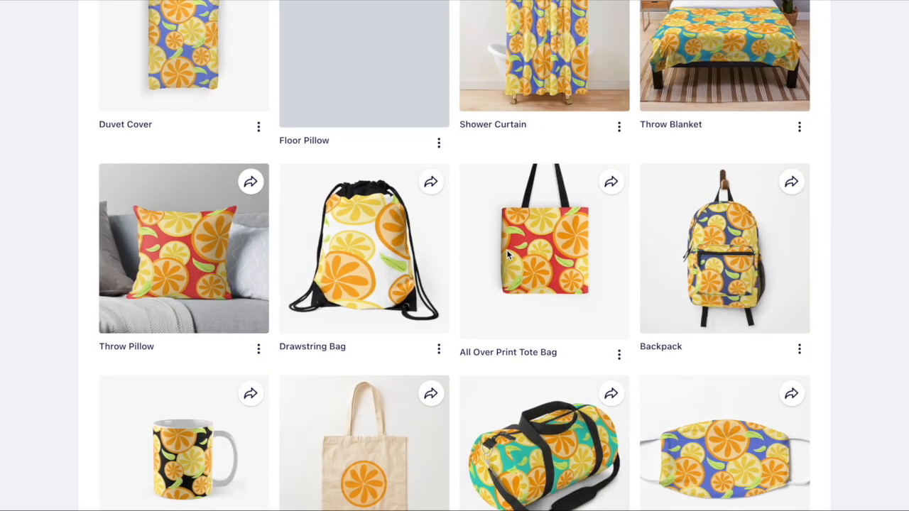
scroll(466, 219, down, 3)
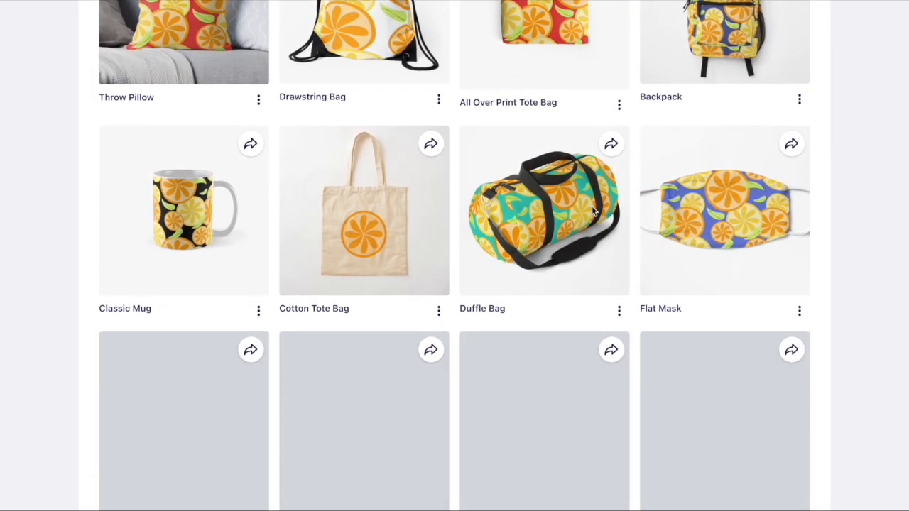
scroll(593, 211, down, 1)
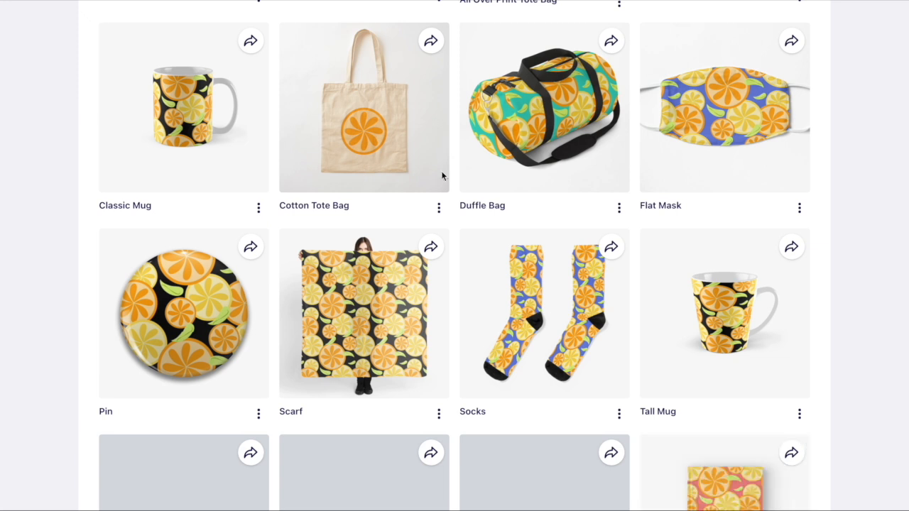
scroll(514, 120, down, 5)
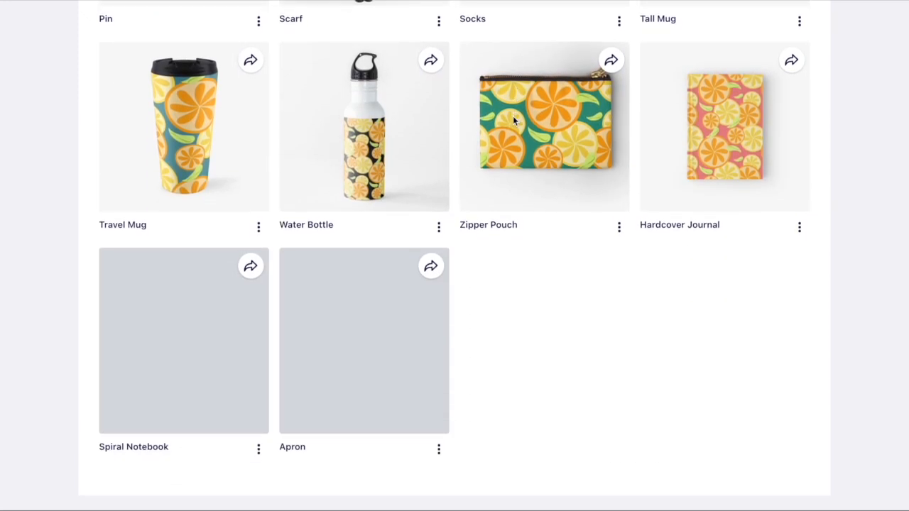
scroll(512, 120, down, 2)
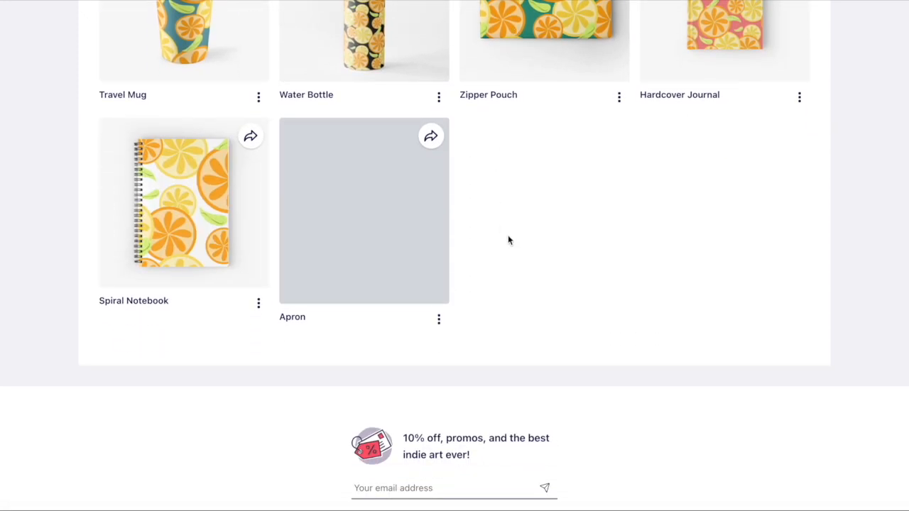
Step: Look back over the citrus pattern previews, from home items through prints, device cases and stickers to clothing
scroll(508, 238, up, 3)
scroll(508, 240, up, 15)
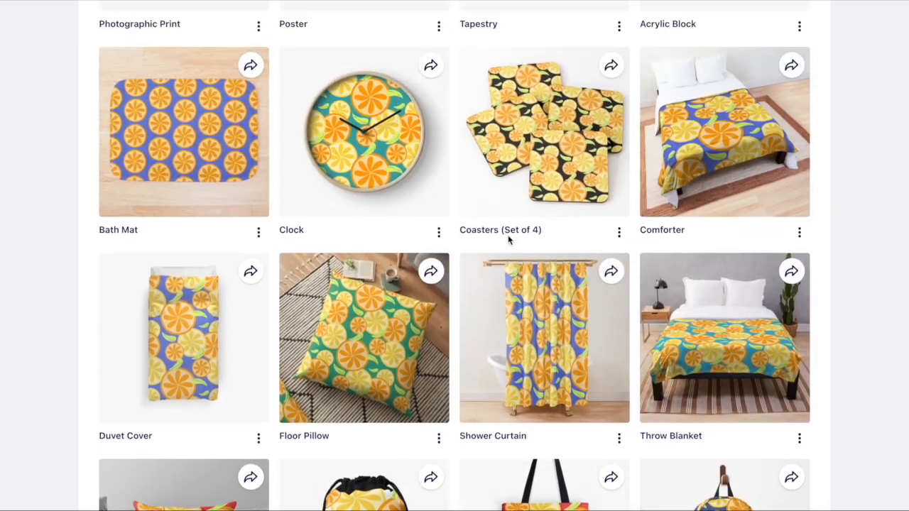
scroll(508, 240, up, 8)
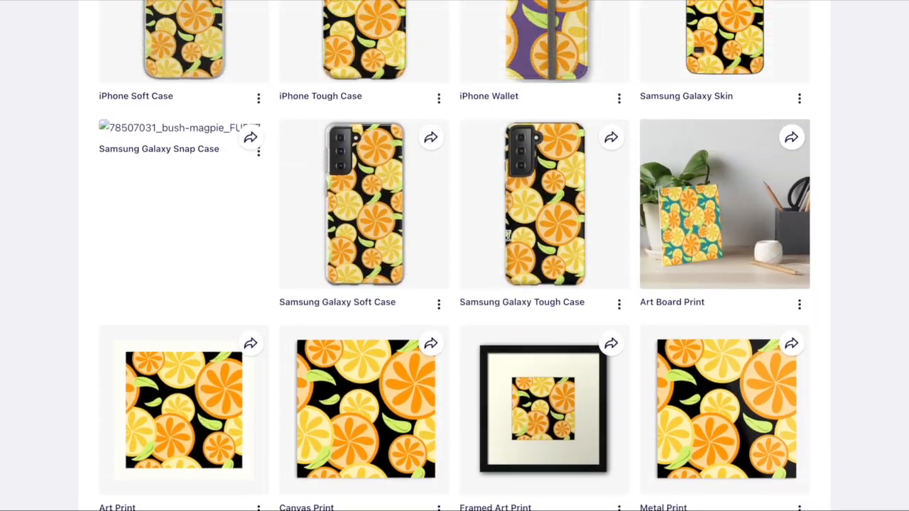
scroll(508, 235, up, 6)
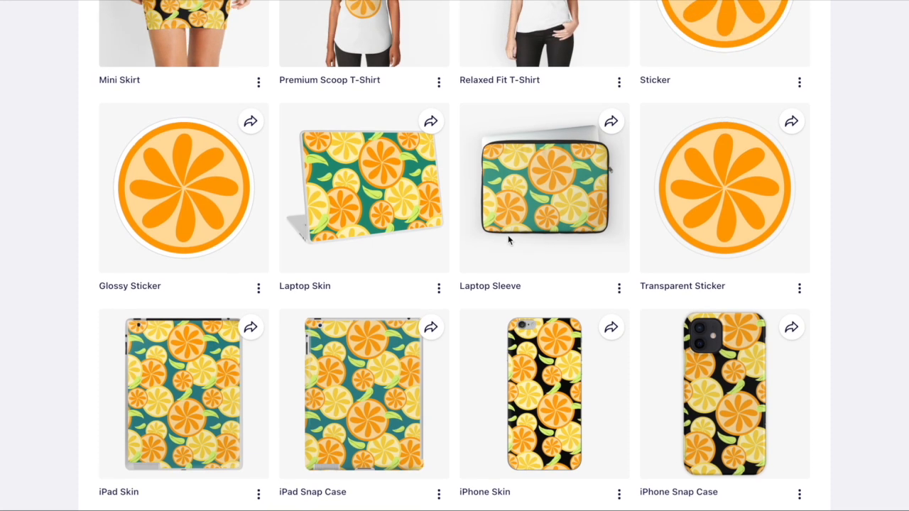
scroll(508, 240, up, 5)
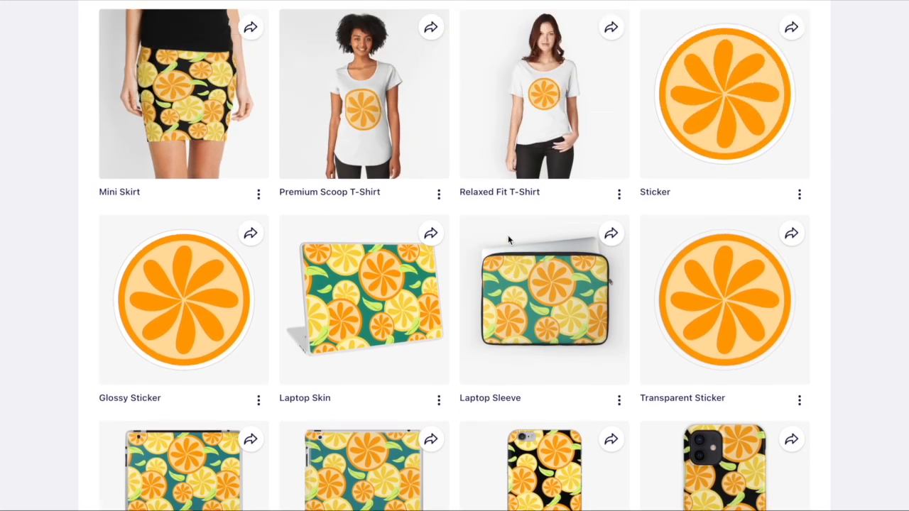
scroll(508, 240, up, 6)
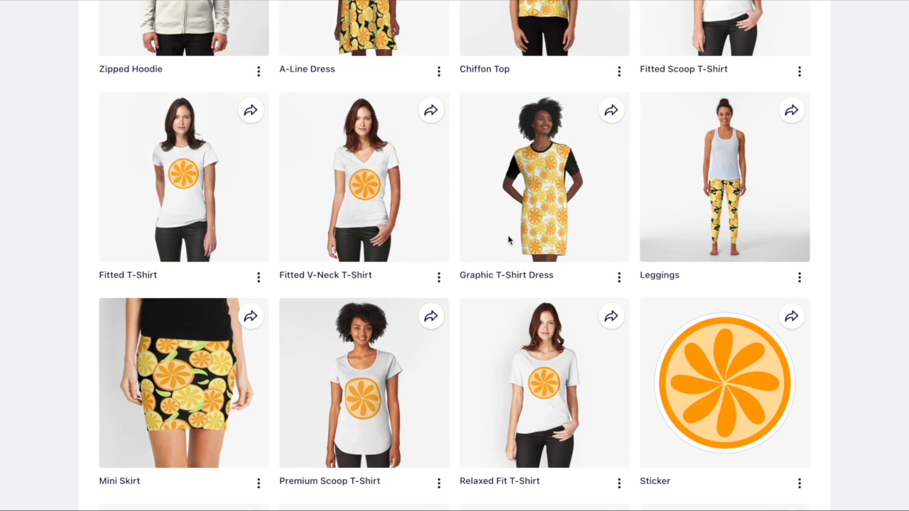
scroll(508, 236, up, 9)
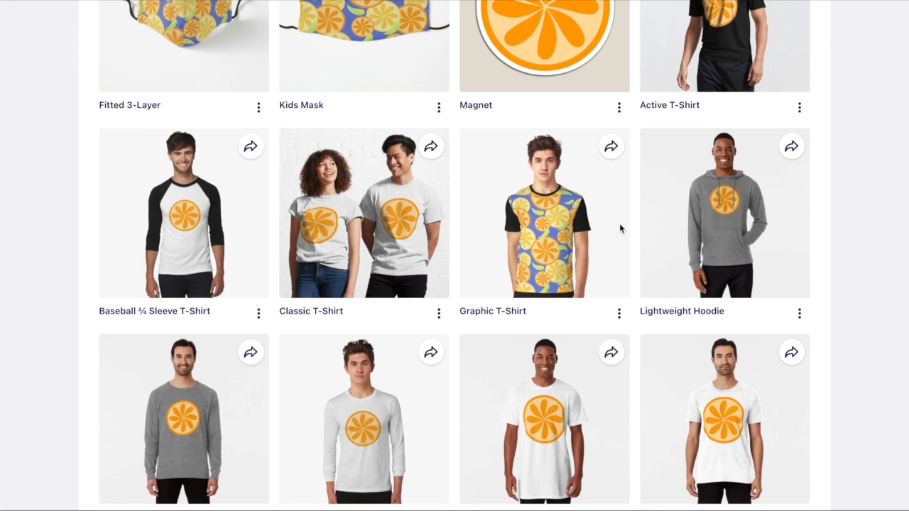
scroll(619, 227, up, 1)
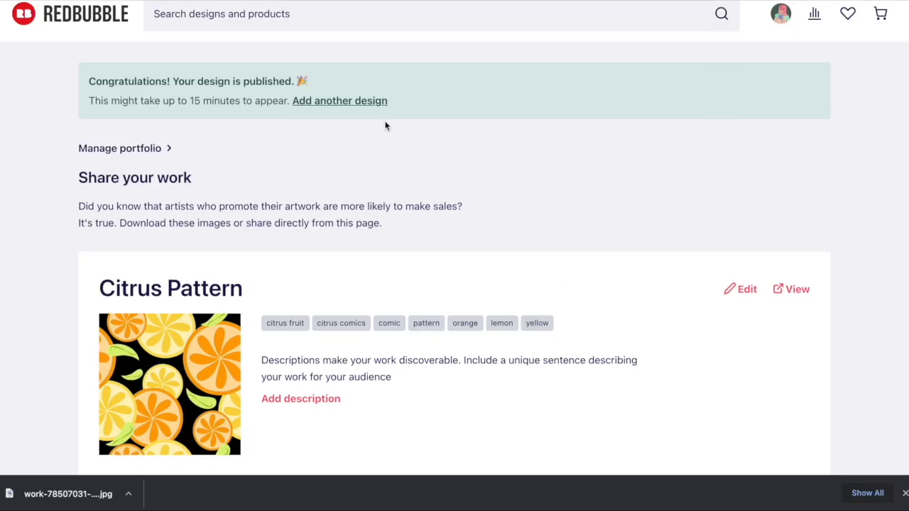
Step: Add another design by uploading 6.png from the Meh folder as a new work
click(375, 108)
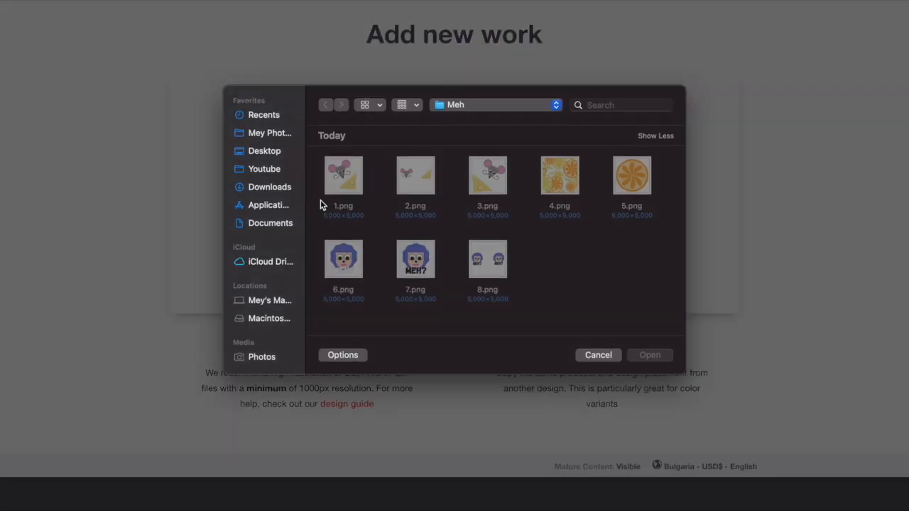
double_click(345, 263)
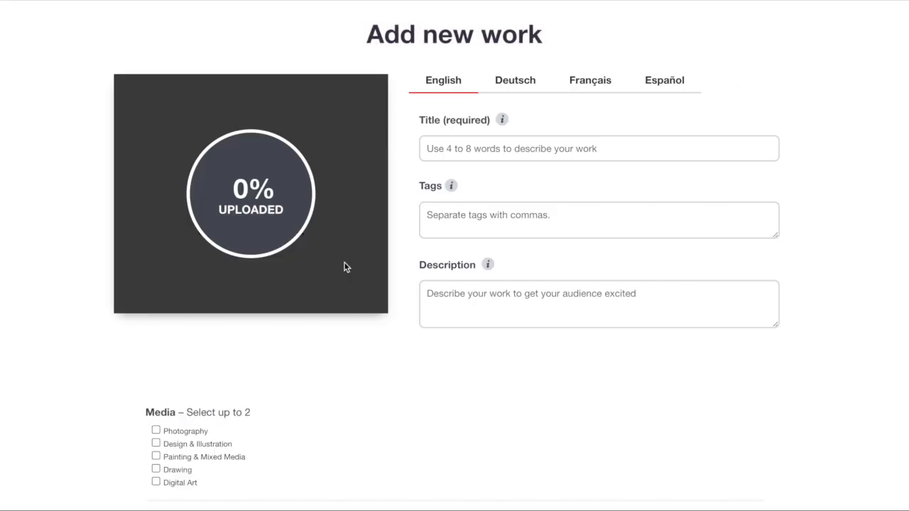
click(456, 142)
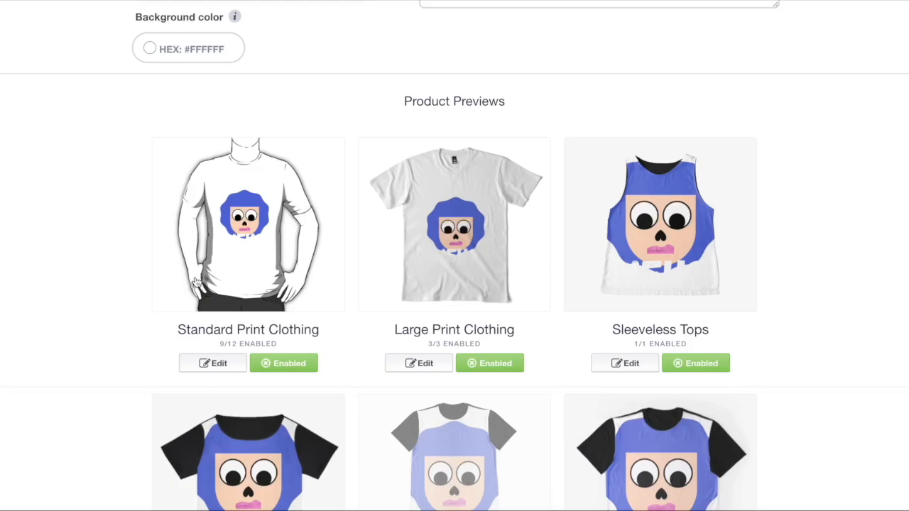
Step: Set the Essential T-Shirt to black with the design centred horizontally, and enable all Standard Print Clothing products
scroll(627, 230, down, 5)
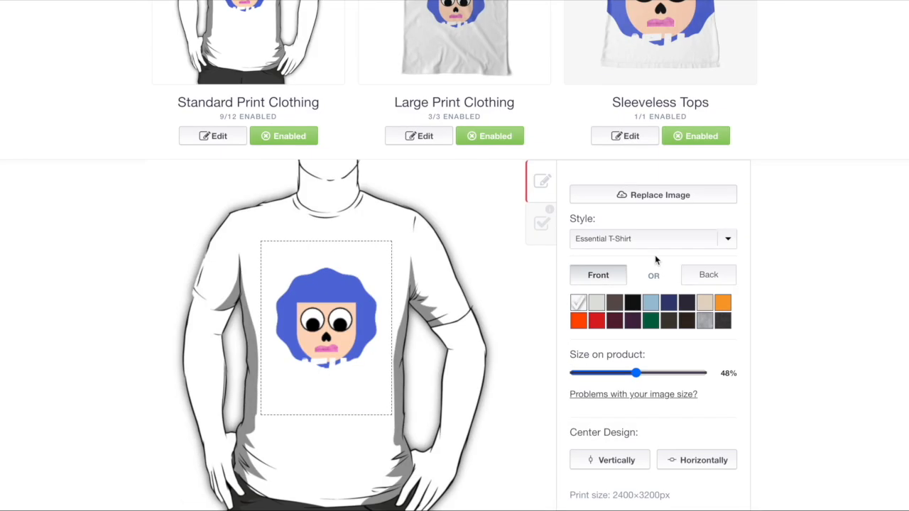
click(634, 308)
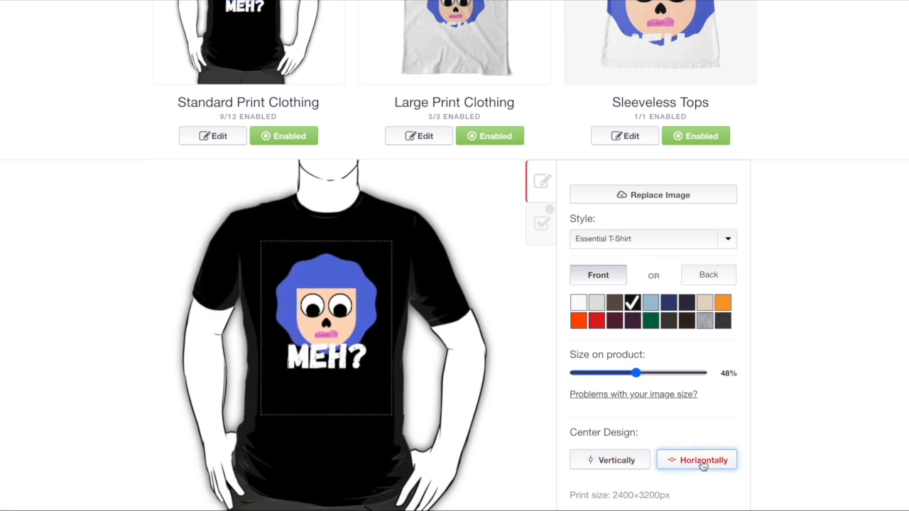
click(543, 227)
click(576, 354)
Step: Set black as the default colour for the Kids Clothes styles, including Long Sleeve Baby One-Piece and Baby T-Shirt, and apply it
click(648, 223)
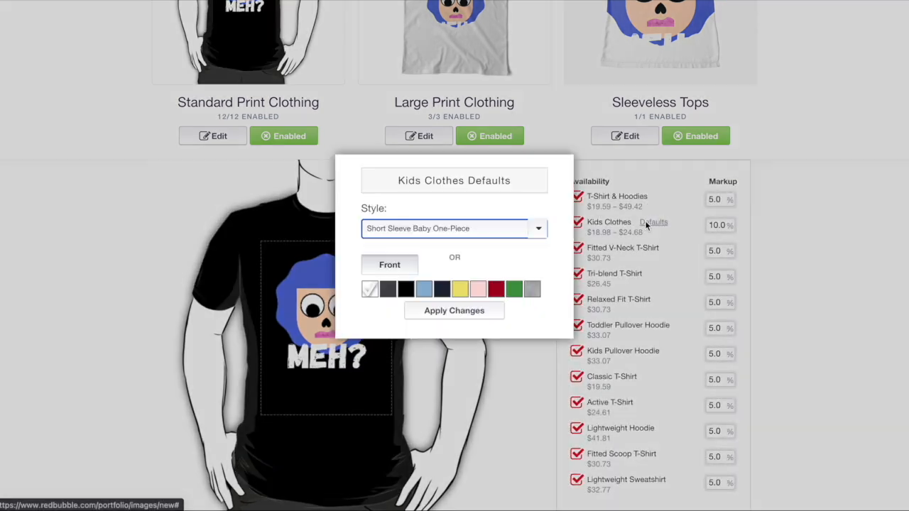
click(490, 229)
click(487, 241)
click(452, 228)
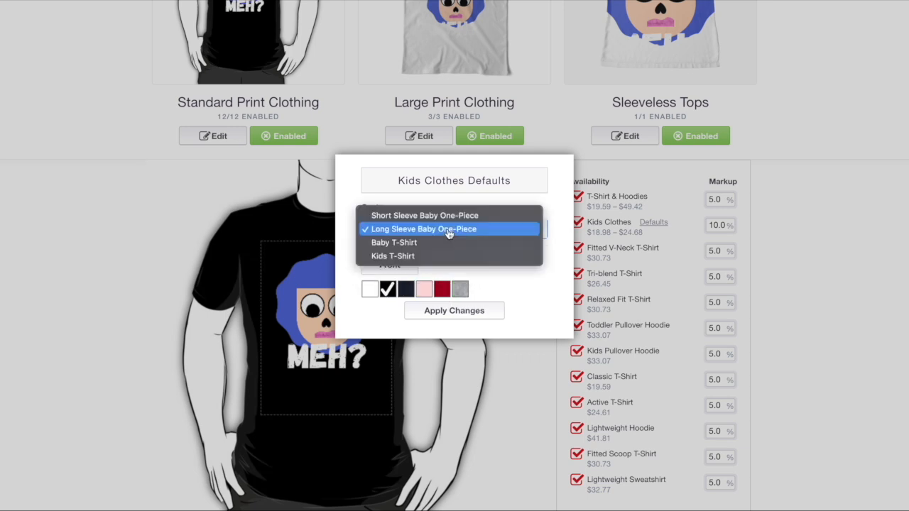
click(454, 253)
click(418, 228)
click(419, 215)
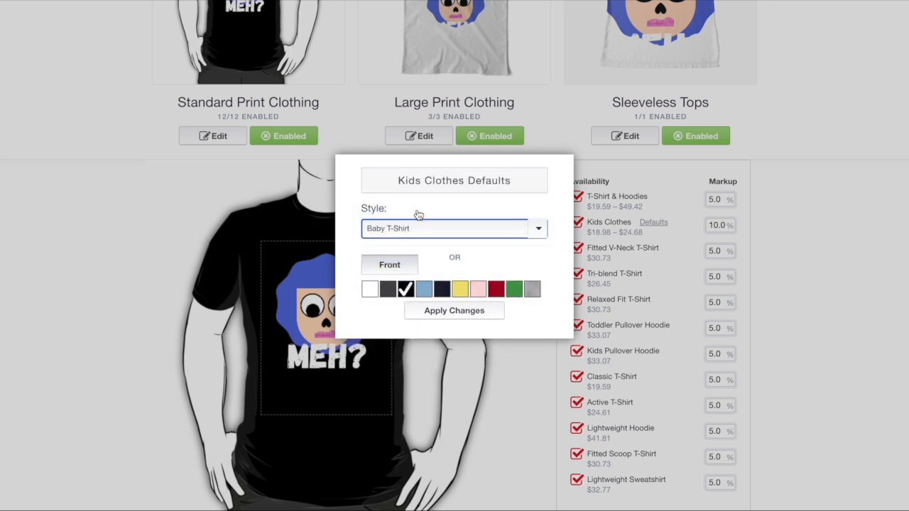
click(453, 312)
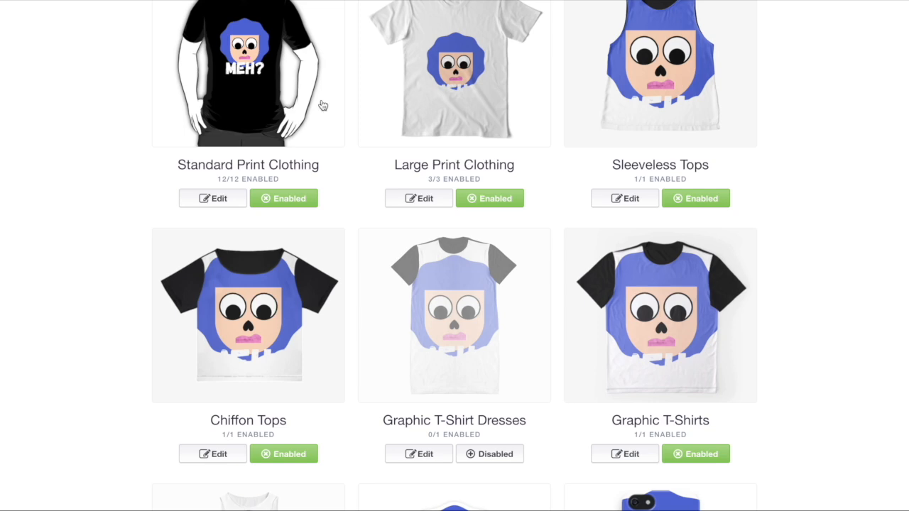
Step: Go through the other Standard Print Clothing styles, such as Racerback Tank Top, using black as the default colour
scroll(540, 244, down, 3)
click(662, 197)
click(658, 254)
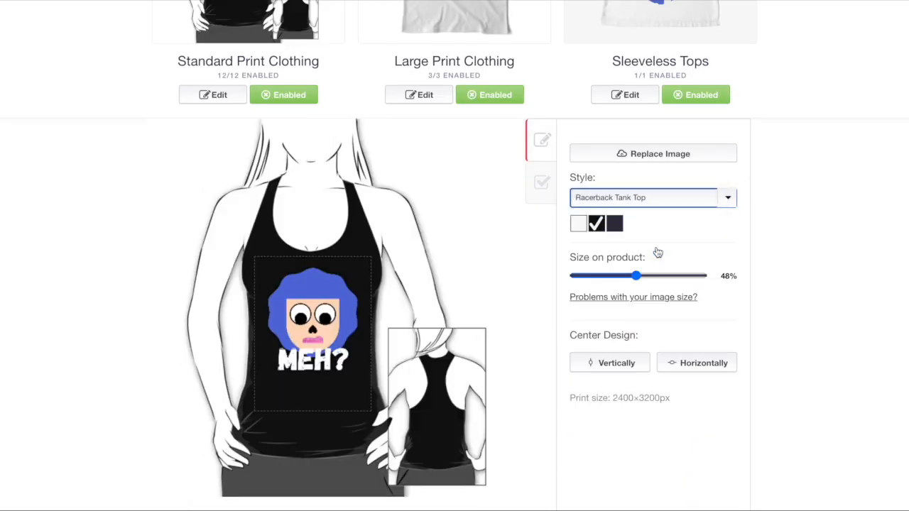
click(644, 199)
click(649, 209)
click(651, 200)
click(654, 243)
Step: Move the Large Print Clothing design higher on the shirt and make black the default colour for styles from Premium T-Shirt to Long T-Shirt
scroll(435, 98, up, 3)
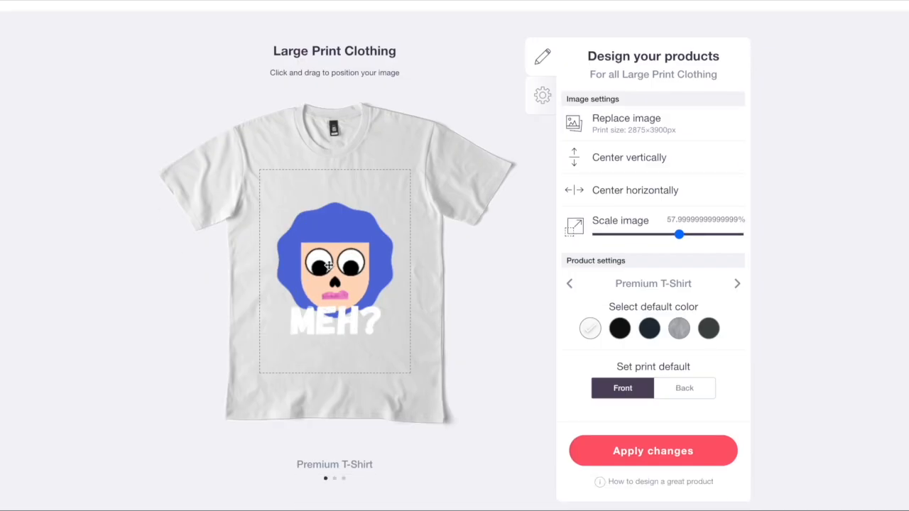
drag(329, 265, 324, 239)
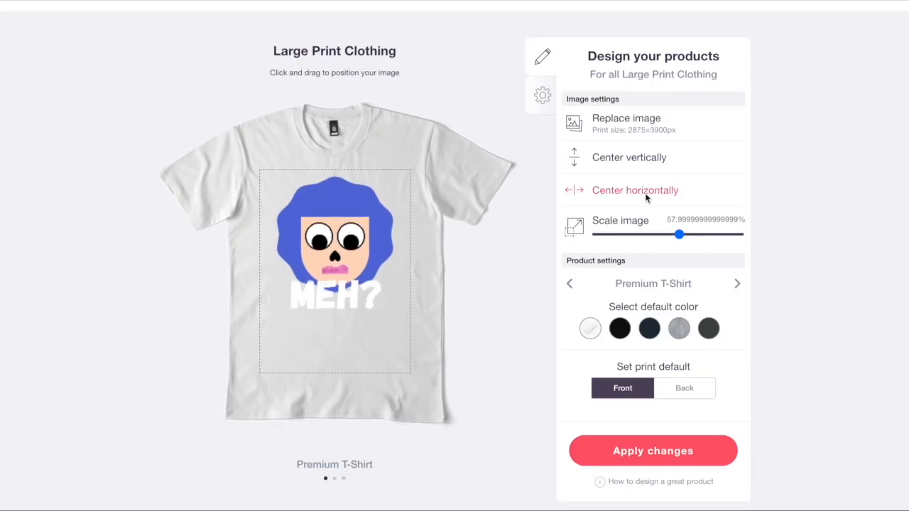
click(619, 328)
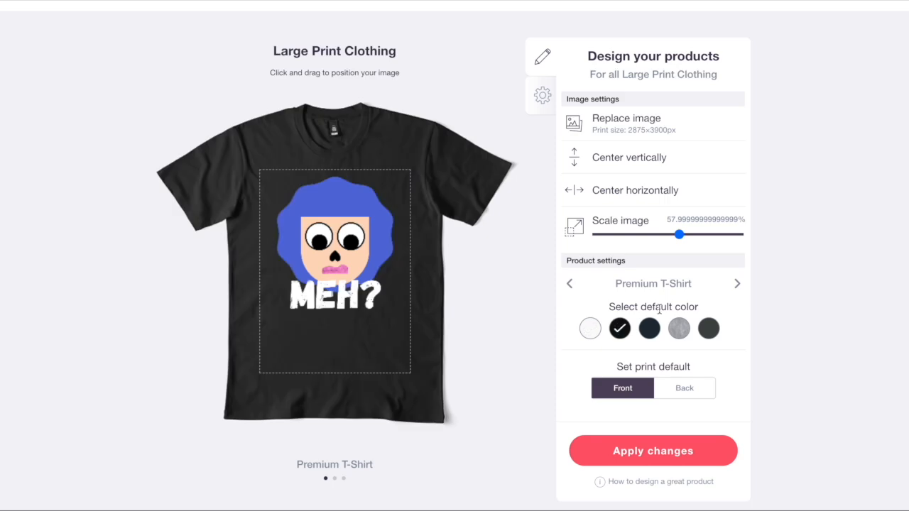
click(635, 329)
click(738, 284)
click(650, 329)
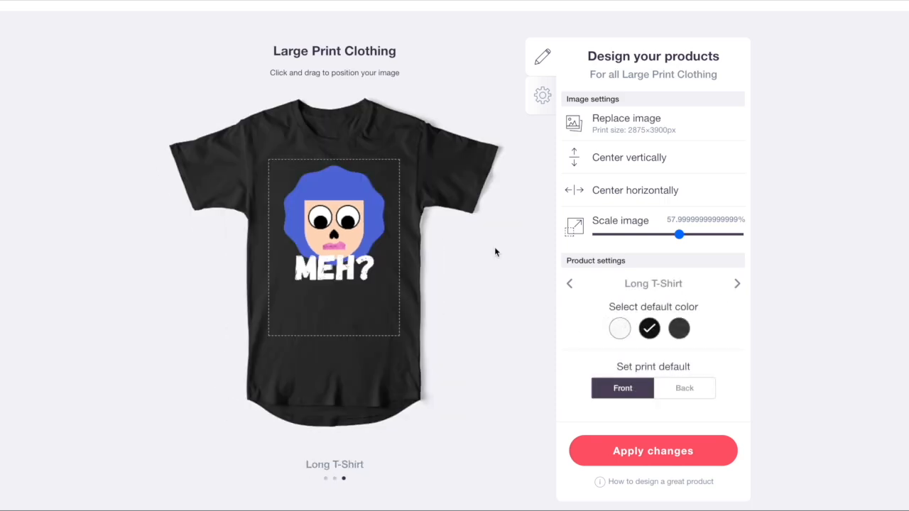
Step: Give the Sleeveless Tops a dark purple background and scale the design to 73%
scroll(494, 247, up, 4)
click(625, 301)
scroll(684, 203, down, 5)
click(724, 159)
click(774, 195)
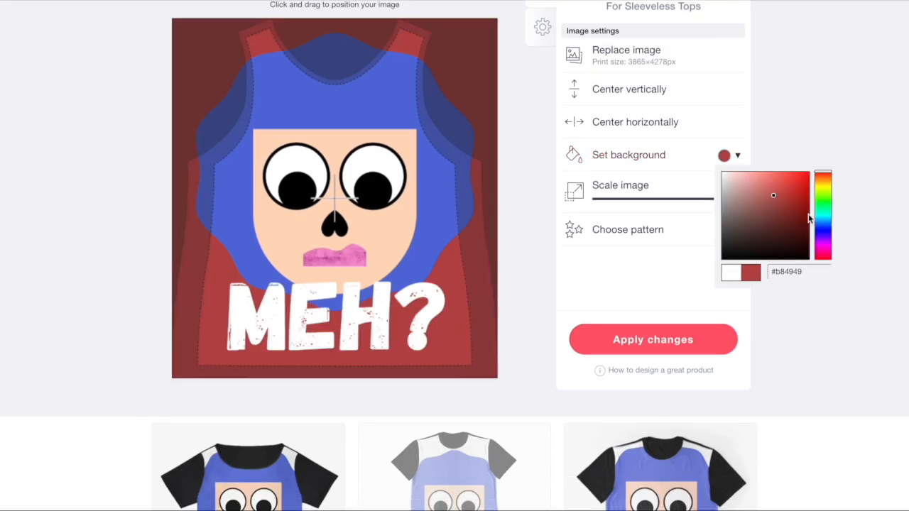
click(797, 217)
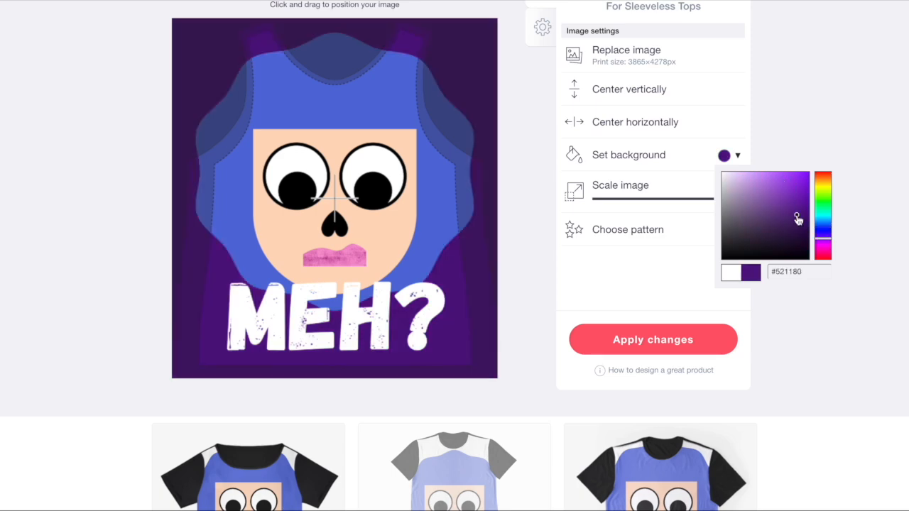
scroll(768, 216, up, 4)
scroll(768, 216, down, 3)
click(700, 276)
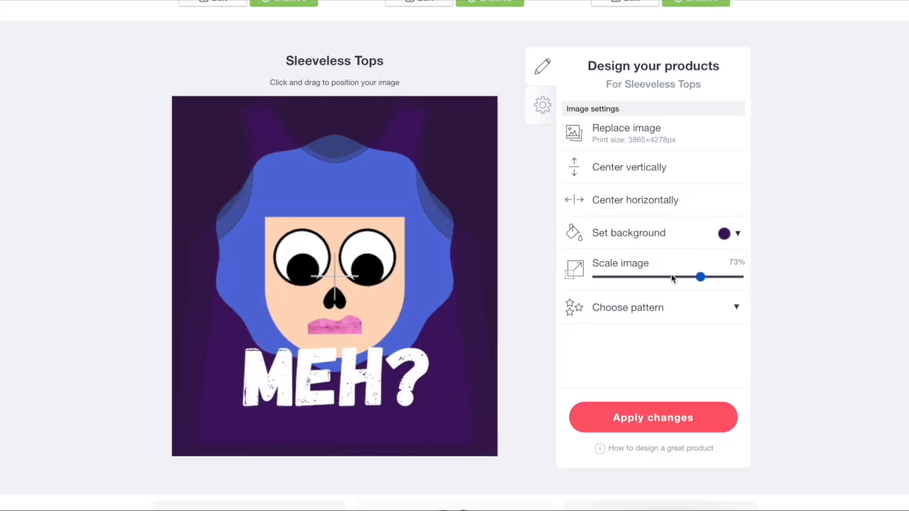
Step: Set the Chiffon Tops background to lime green #bfe55e and scale the design to 49%
scroll(704, 268, up, 1)
scroll(703, 269, up, 3)
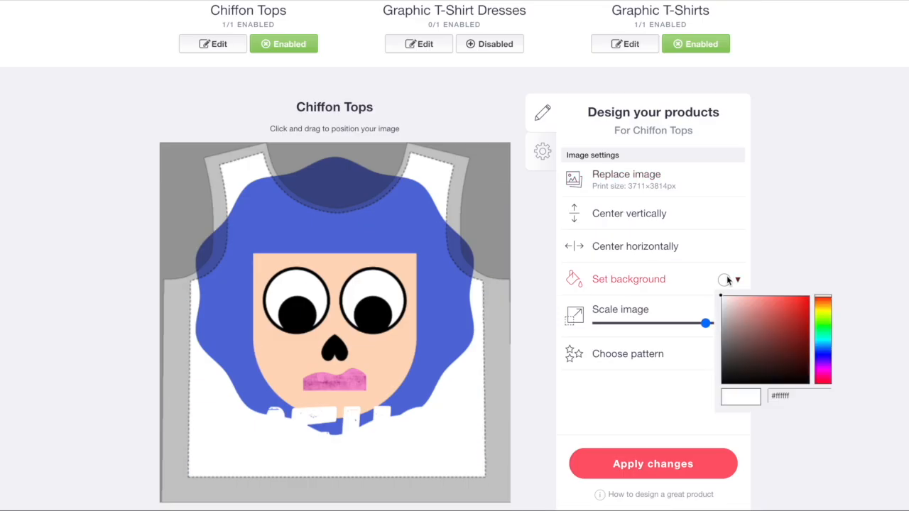
click(772, 304)
click(823, 318)
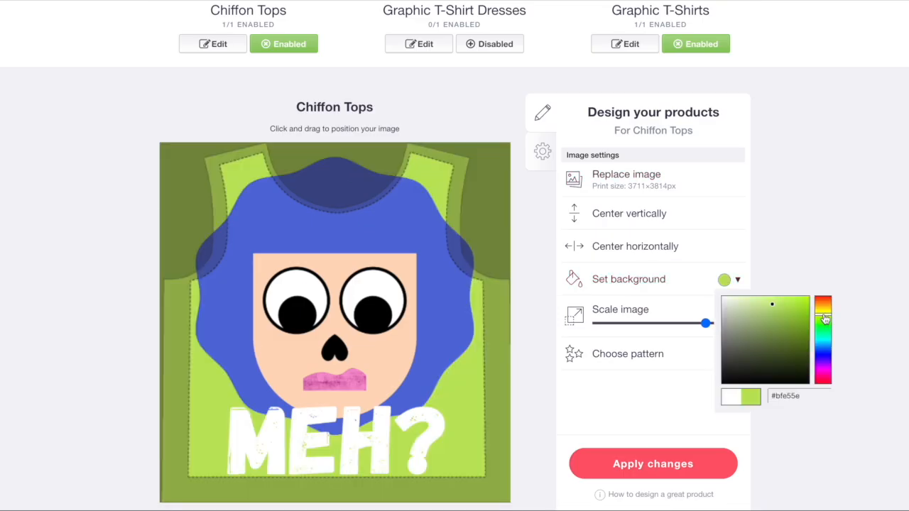
drag(705, 323, 666, 324)
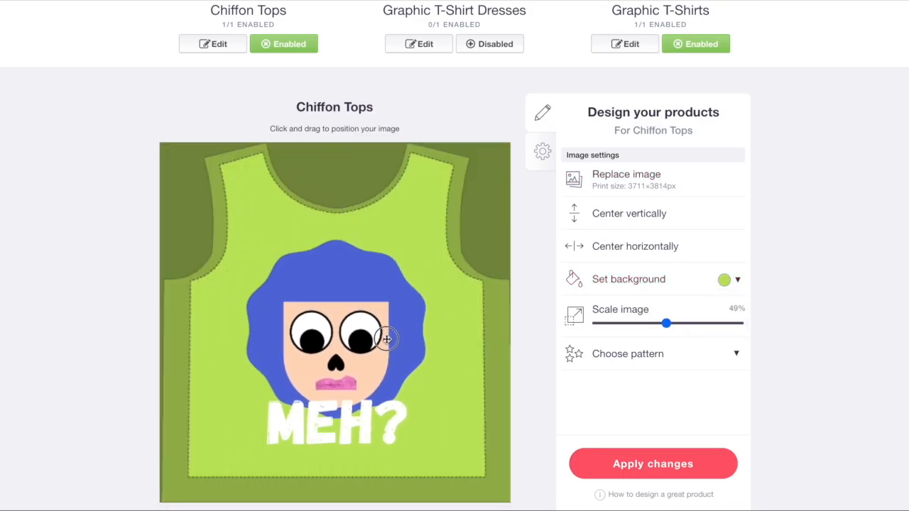
Step: Enable Graphic T-Shirt Dresses and set their background to blue #5777da
scroll(304, 204, up, 4)
click(496, 202)
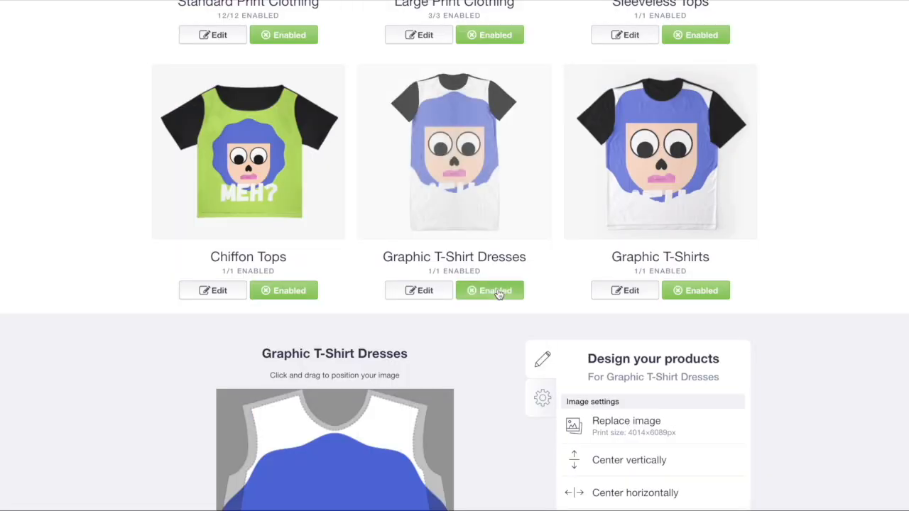
scroll(523, 200, down, 3)
click(725, 343)
click(751, 375)
click(828, 384)
click(823, 410)
click(774, 367)
scroll(759, 263, down, 2)
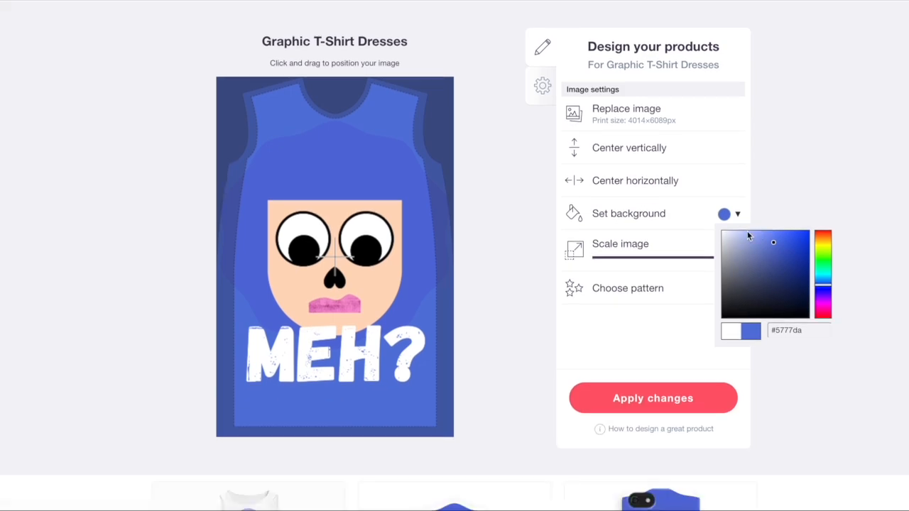
Step: Set the Graphic T-Shirt Dresses background to a lighter blue and move the design higher on the dress
click(746, 231)
click(696, 258)
drag(368, 231, 369, 201)
scroll(629, 197, up, 3)
Step: Open the Graphic T-Shirts settings, try several background colours and finish with magenta
click(619, 168)
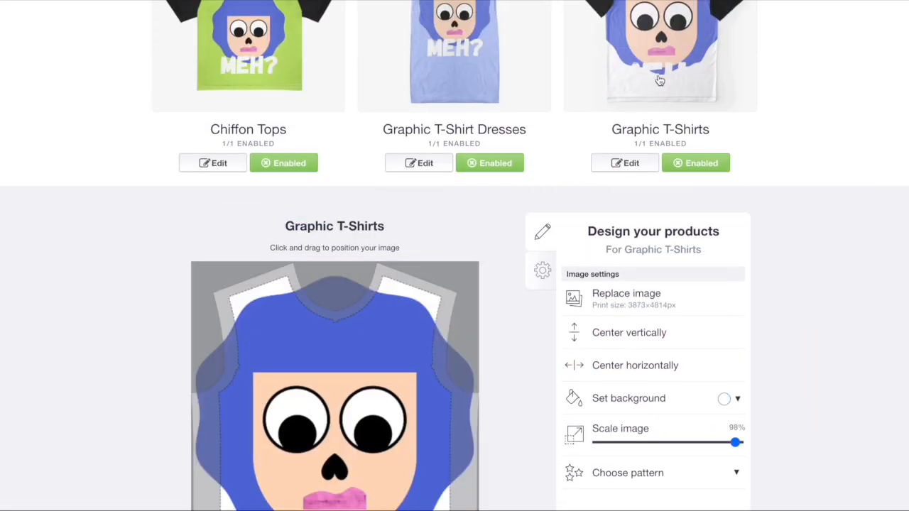
scroll(660, 81, down, 4)
click(727, 153)
drag(792, 195, 771, 221)
click(825, 208)
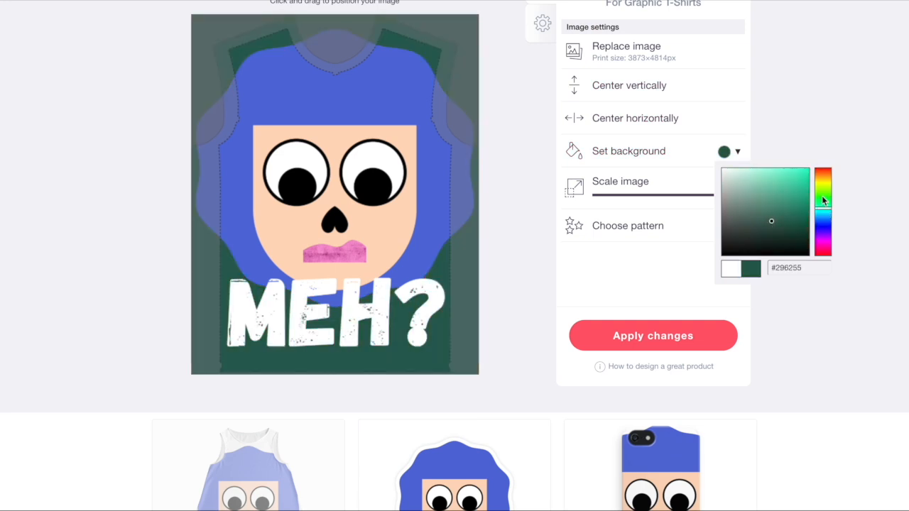
click(823, 197)
click(777, 184)
click(826, 176)
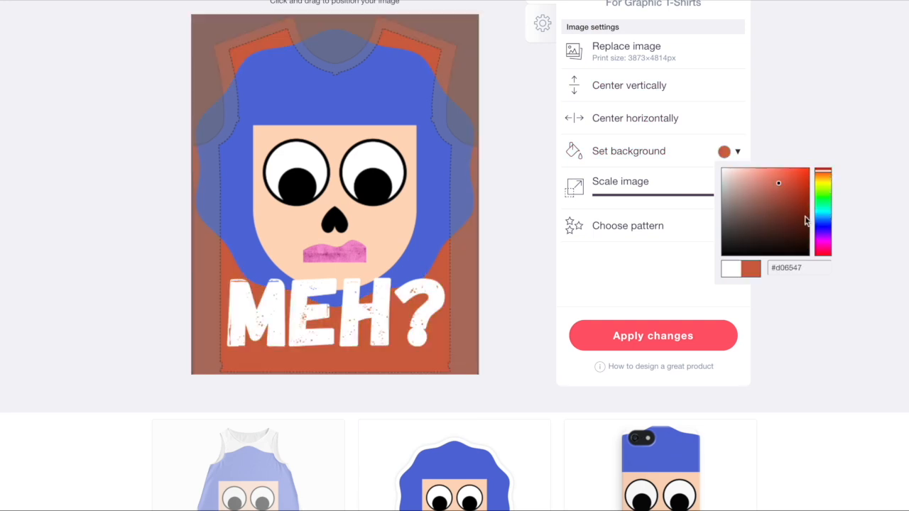
click(824, 231)
click(825, 245)
click(786, 197)
Step: Scale the Graphic T-Shirts design to 83%, position it below the neckline and apply the changes
drag(700, 195, 714, 195)
drag(414, 160, 414, 179)
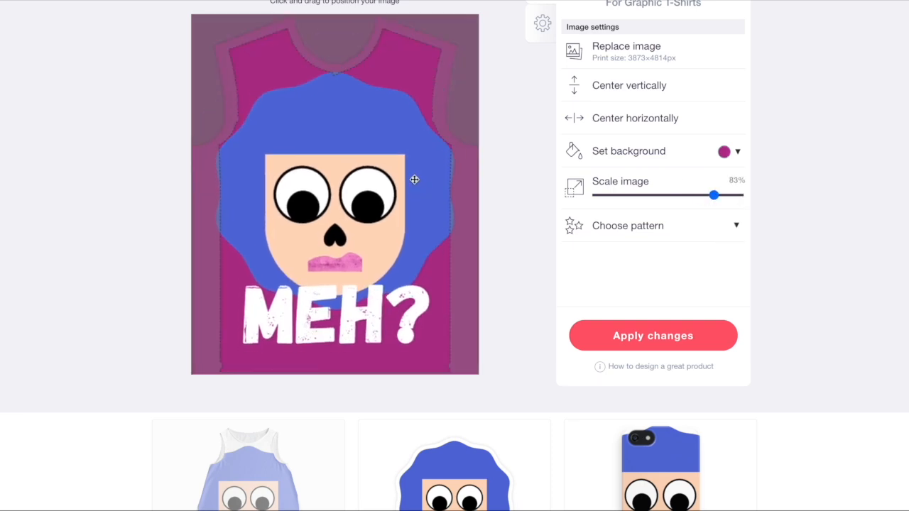
click(653, 336)
Step: Enable A-Line Dresses and set their background to black
scroll(306, 181, down, 2)
click(266, 205)
click(294, 291)
scroll(295, 290, down, 3)
click(737, 331)
drag(761, 388, 763, 435)
click(351, 304)
scroll(552, 258, up, 4)
Step: Replace the Stickers & Magnets image with the version that has black MEH? lettering
click(421, 366)
scroll(601, 228, down, 4)
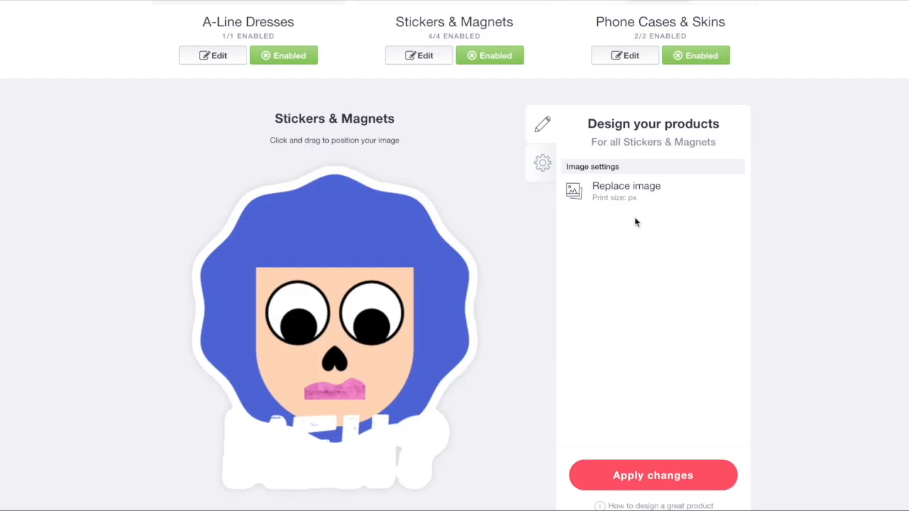
click(611, 187)
double_click(424, 277)
scroll(633, 175, up, 4)
Step: Give Phone Cases & Skins a black background, then shrink and centre the design
click(626, 303)
scroll(639, 294, down, 4)
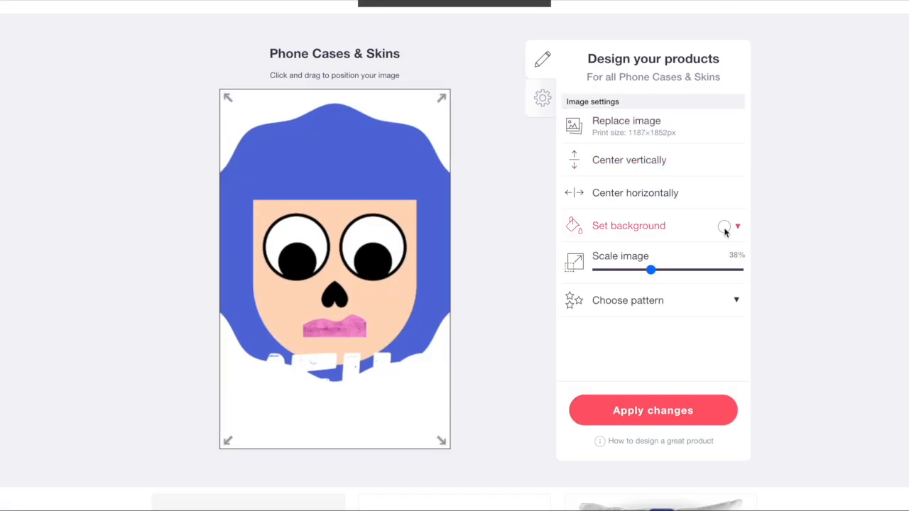
click(726, 228)
drag(742, 306, 659, 430)
click(639, 355)
drag(649, 270, 629, 270)
click(632, 193)
click(630, 170)
scroll(629, 171, up, 1)
scroll(629, 175, up, 3)
click(625, 263)
scroll(341, 160, down, 3)
click(213, 337)
click(284, 337)
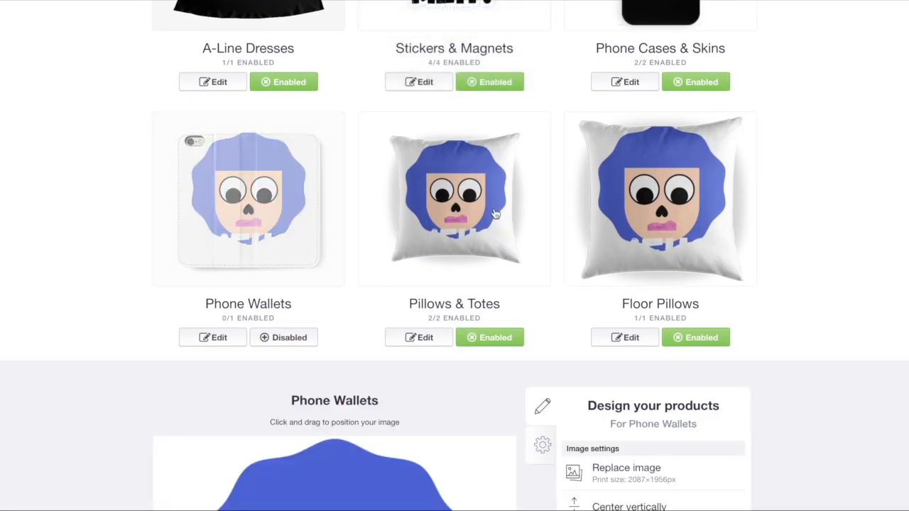
Step: Scale down the Pillows & Totes design and set its background to black
click(419, 337)
scroll(569, 298, down, 5)
drag(659, 262, 642, 262)
click(727, 218)
drag(742, 295, 660, 412)
click(607, 418)
scroll(618, 355, up, 4)
Step: Replace the Floor Pillows image with the version that has black MEH? lettering
click(625, 275)
click(652, 411)
double_click(416, 263)
Step: Replace the Prints, Cards & Posters image with the black-lettered MEH? version
scroll(347, 143, down, 2)
click(213, 390)
scroll(270, 179, down, 5)
click(616, 76)
double_click(417, 262)
scroll(417, 258, up, 4)
scroll(418, 260, up, 1)
Step: Scale down the Pouches, Laptop Skins & Sleeves design and give it a black background
click(420, 356)
scroll(477, 304, down, 5)
drag(727, 264, 699, 265)
drag(416, 209, 416, 196)
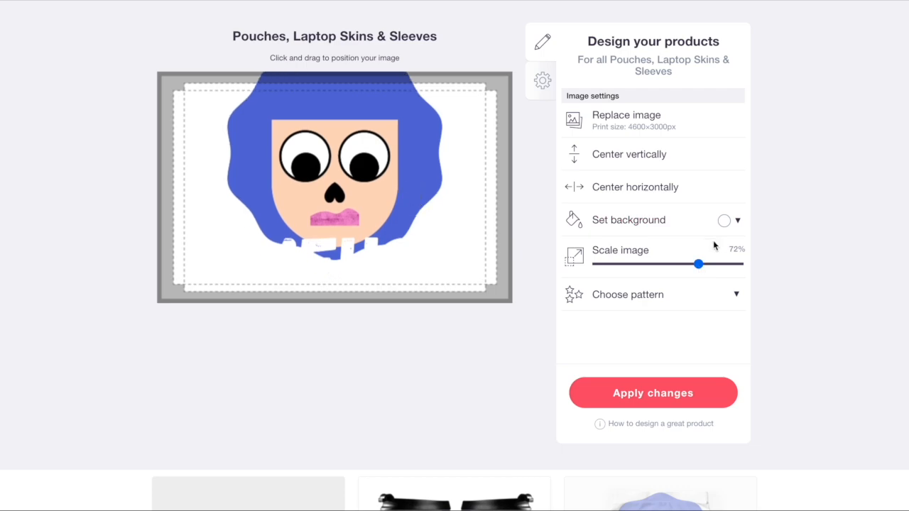
drag(699, 264, 684, 264)
click(725, 221)
click(720, 325)
click(602, 436)
Step: Shrink the Pouches, Laptop Skins & Sleeves design further and centre it vertically
scroll(426, 221, up, 4)
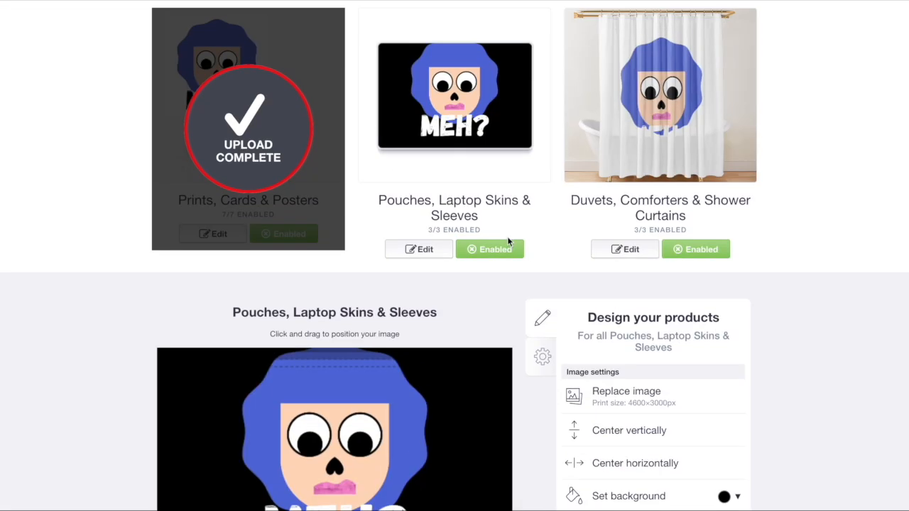
scroll(365, 279, down, 2)
drag(684, 386, 666, 386)
click(650, 276)
scroll(419, 157, up, 3)
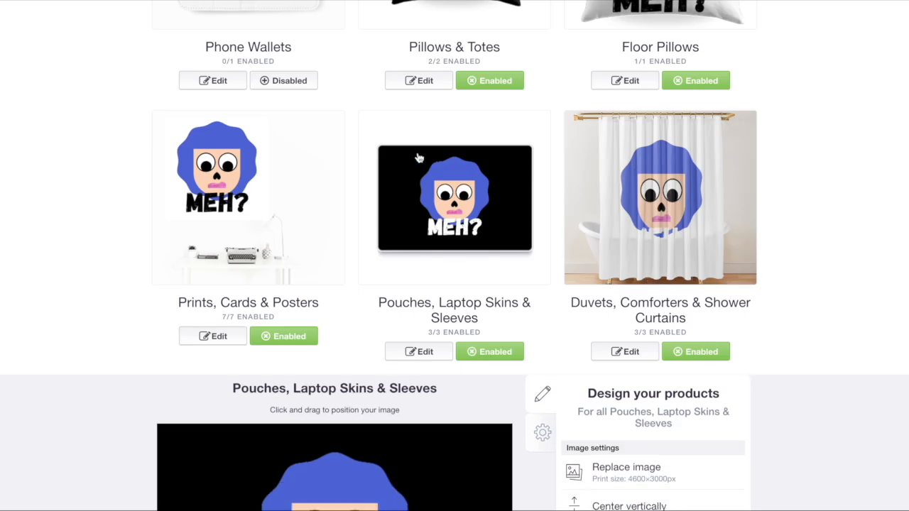
Step: Set the Duvets, Comforters & Shower Curtains background to light teal after trying other colours
click(624, 336)
scroll(628, 334, down, 6)
click(723, 180)
click(721, 280)
click(722, 314)
click(722, 182)
click(825, 252)
click(780, 248)
drag(744, 232, 749, 200)
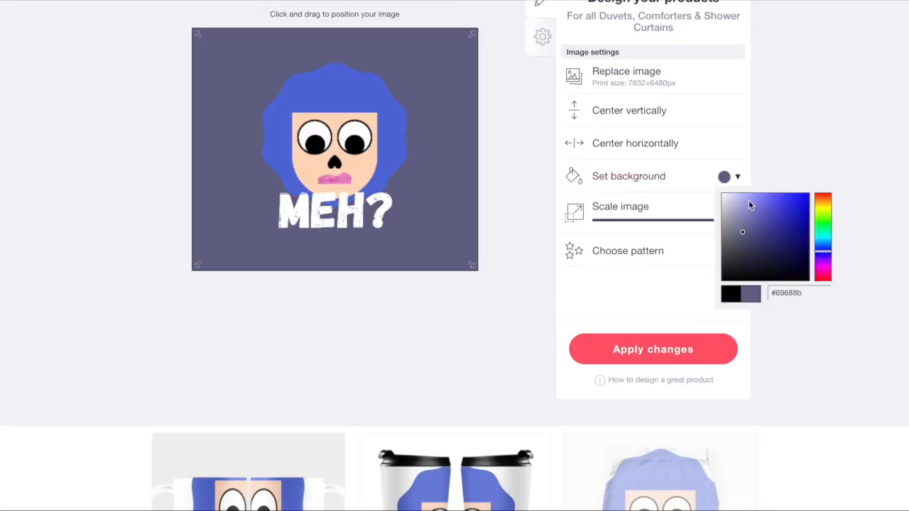
click(826, 234)
scroll(774, 167, up, 5)
click(666, 112)
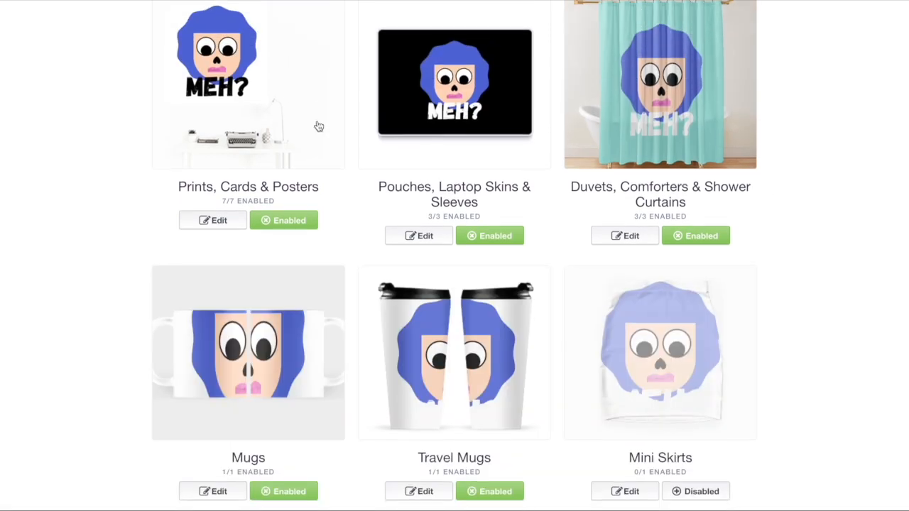
Step: Replace the Mugs image with the version that has black MEH? lettering
scroll(319, 126, down, 4)
click(235, 205)
scroll(253, 201, down, 2)
click(637, 119)
double_click(495, 283)
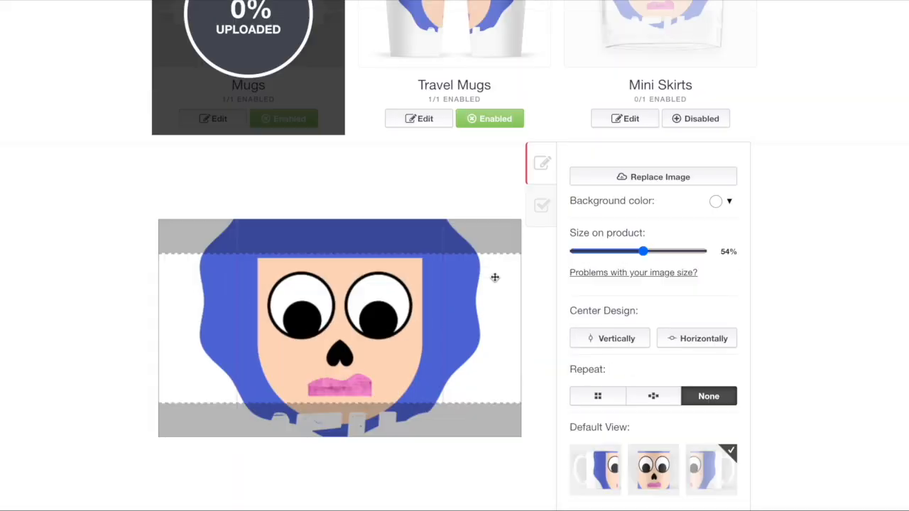
Step: Give the Travel Mugs a black background and a smaller design
scroll(477, 195, down, 3)
click(720, 9)
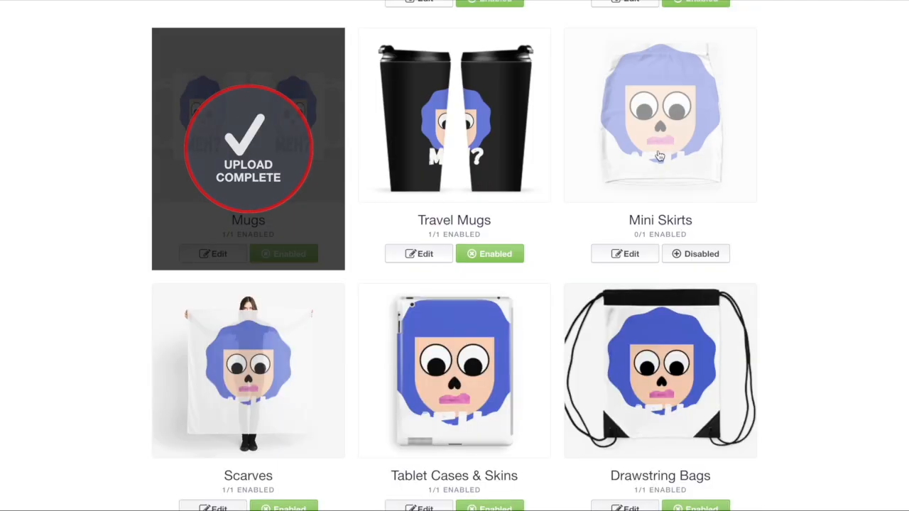
Step: Open the Mini Skirts settings and scale the design down
click(625, 253)
scroll(660, 270, down, 3)
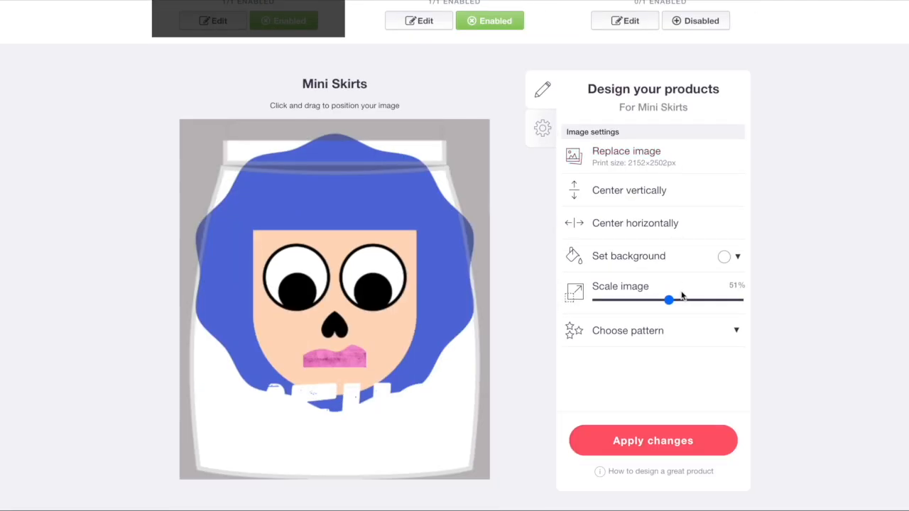
drag(670, 300, 649, 301)
Step: Set the Mini Skirts background to black and enable the product
click(724, 257)
click(718, 376)
click(679, 404)
scroll(679, 397, up, 4)
click(686, 319)
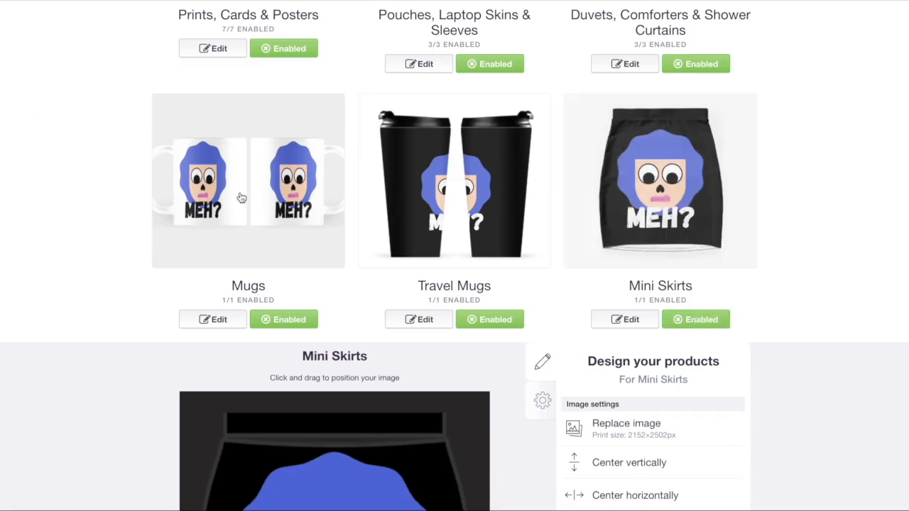
Step: Set the size of the Mugs design on the product to 50%
click(242, 197)
scroll(586, 250, down, 3)
drag(642, 222, 637, 223)
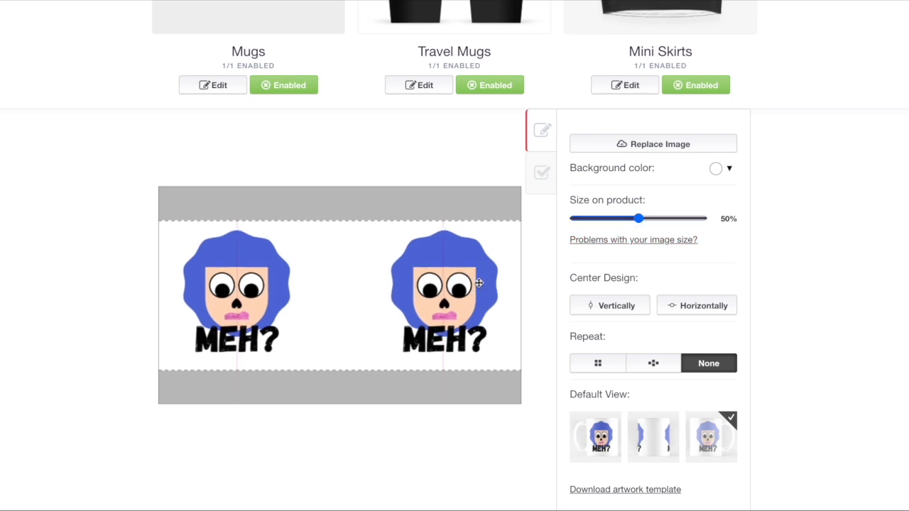
scroll(478, 283, up, 2)
Step: Set the Scarves background to black and apply the changes
click(282, 152)
scroll(576, 146, down, 4)
click(327, 145)
scroll(643, 254, down, 4)
click(737, 177)
click(732, 276)
click(356, 285)
click(653, 361)
Step: Set the Tablet Cases & Skins background to black
click(419, 324)
scroll(742, 221, down, 4)
click(730, 298)
click(731, 395)
click(509, 312)
Step: Move the Tablet Cases & Skins design slightly higher and centre it horizontally
drag(416, 352, 416, 346)
click(612, 263)
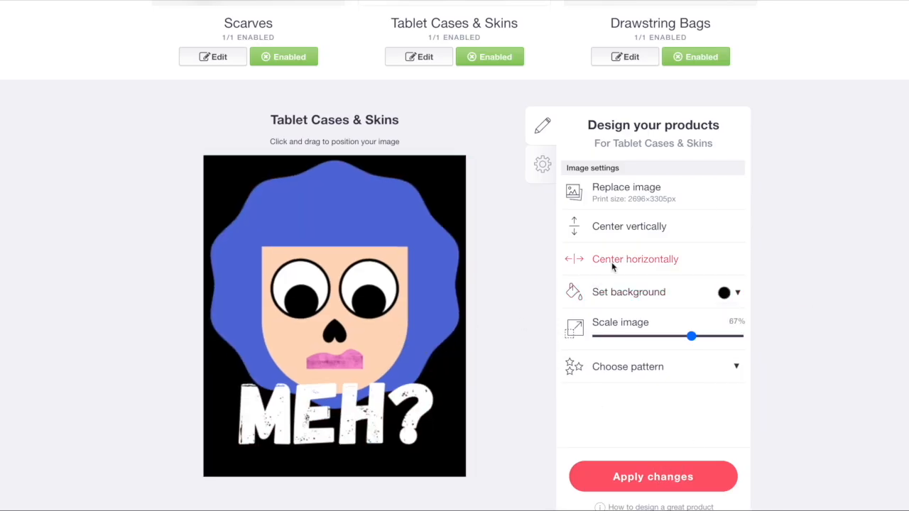
scroll(612, 262, up, 3)
Step: Replace the Drawstring Bags image with the black-lettered MEH? version
click(664, 132)
scroll(715, 220, down, 4)
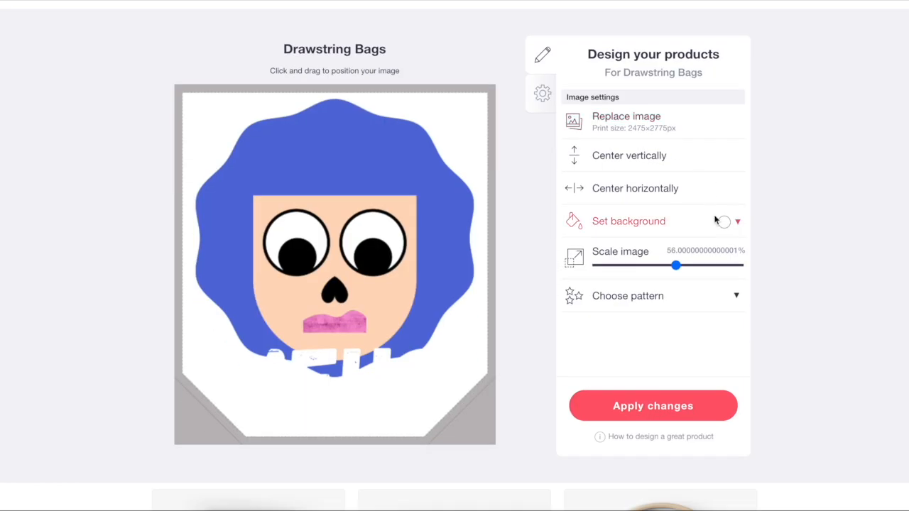
click(660, 117)
double_click(415, 268)
scroll(416, 268, down, 6)
Step: Set the Spiral Notebooks background to black
click(296, 124)
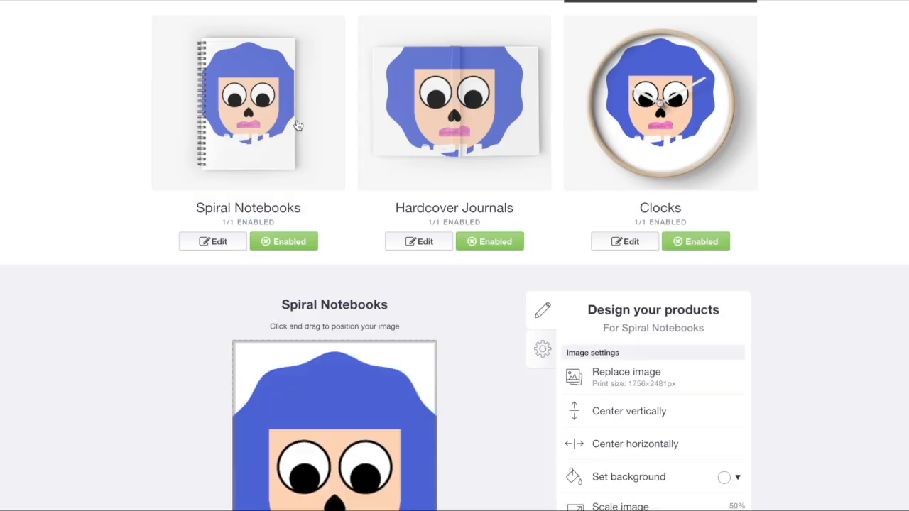
scroll(296, 124, down, 3)
click(730, 240)
click(724, 342)
scroll(498, 317, up, 5)
Step: Replace the Hardcover Journals image with the black-lettered MEH? version
click(412, 315)
scroll(498, 318, down, 4)
click(629, 192)
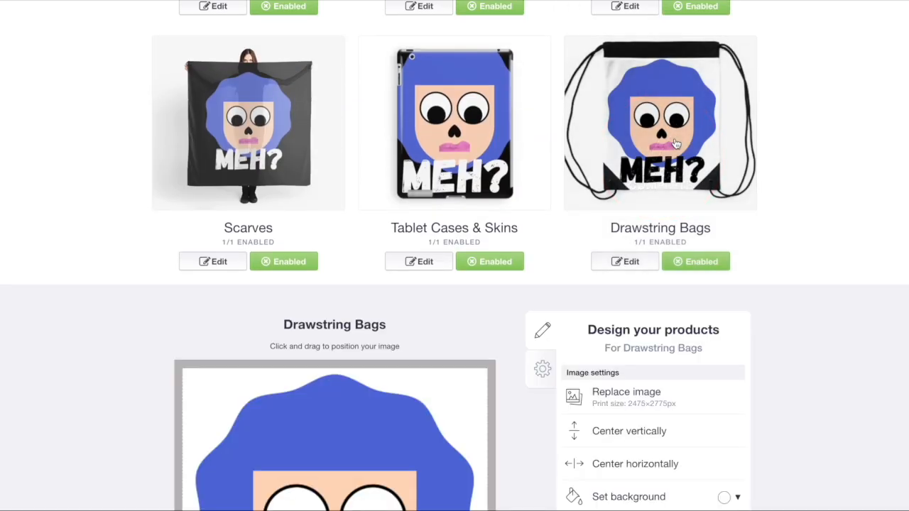
Step: Scale down the Drawstring Bags design, centre it horizontally and apply the changes
scroll(652, 241, down, 4)
drag(676, 248, 653, 248)
click(646, 172)
click(653, 389)
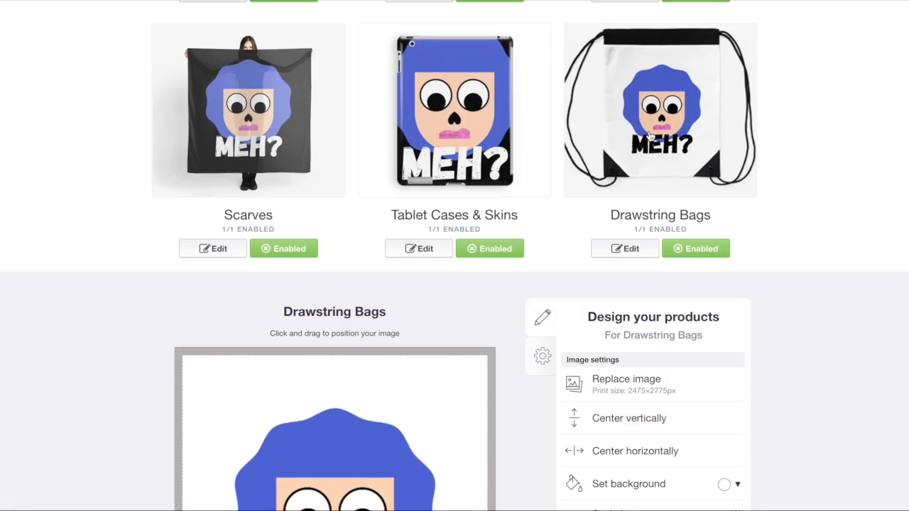
Step: Set the Clocks background to black (#000000)
scroll(351, 211, down, 3)
click(647, 219)
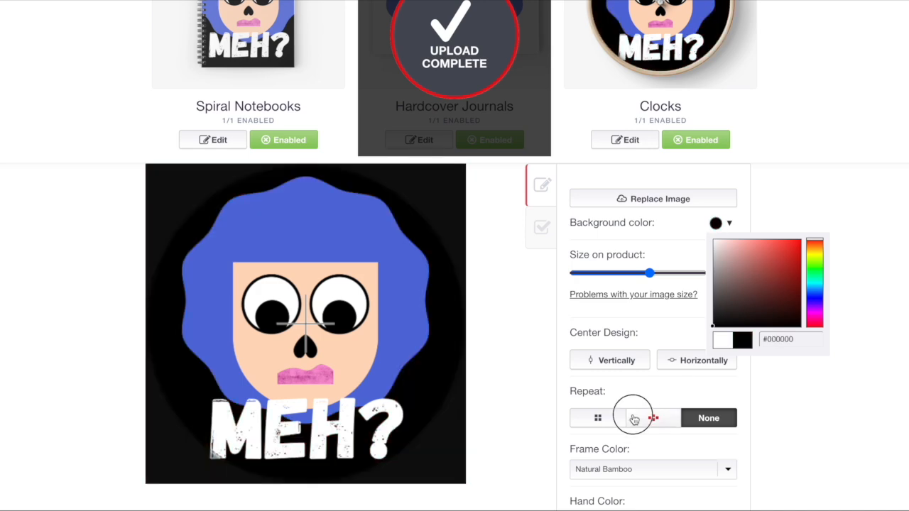
scroll(455, 256, up, 4)
Step: Scale the Hardcover Journals design to 24% and use the Front & back pattern
click(424, 235)
scroll(424, 235, down, 1)
drag(697, 346, 632, 346)
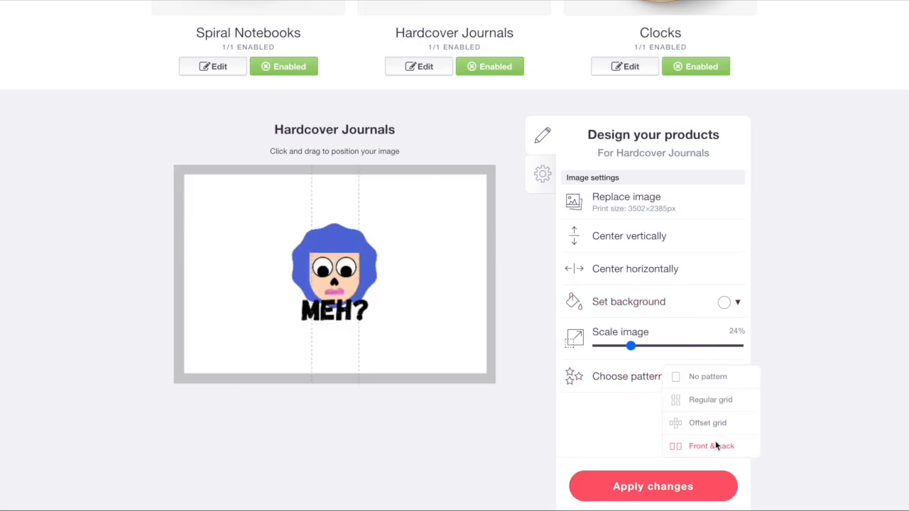
click(710, 446)
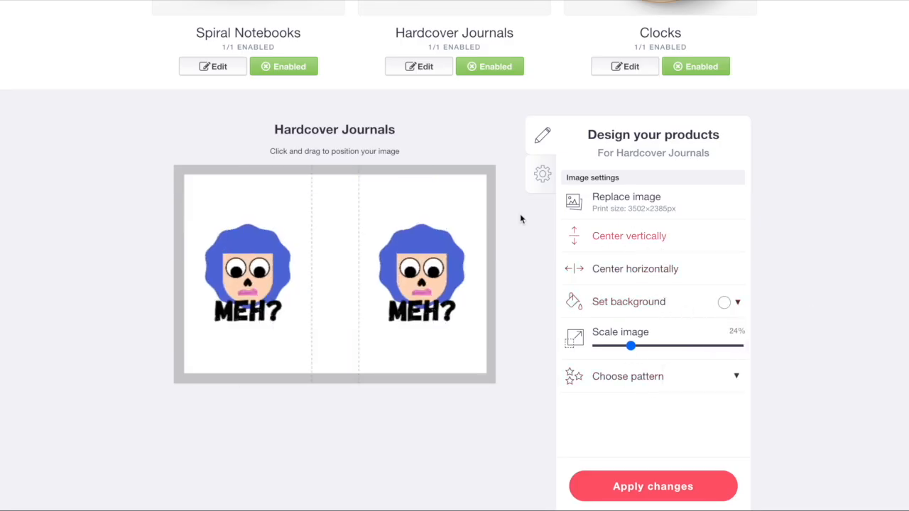
Step: Set the Art Board Prints background to black and apply the changes
scroll(483, 177, up, 3)
scroll(460, 118, down, 4)
click(215, 166)
scroll(308, 93, down, 3)
click(728, 207)
click(724, 305)
click(674, 375)
Step: Set the Acrylic Blocks & Coasters background to black and apply the changes
scroll(419, 168, down, 2)
click(428, 168)
scroll(469, 162, down, 2)
click(724, 296)
click(725, 394)
click(653, 478)
Step: Set the Throw Blankets & Tapestries background to black and apply the changes
scroll(653, 462, up, 5)
click(710, 371)
scroll(720, 376, down, 4)
click(724, 318)
drag(747, 393, 725, 419)
click(682, 499)
Step: Set the Bath Mats background to black and enable the product
scroll(704, 450, up, 4)
scroll(284, 171, down, 5)
click(268, 165)
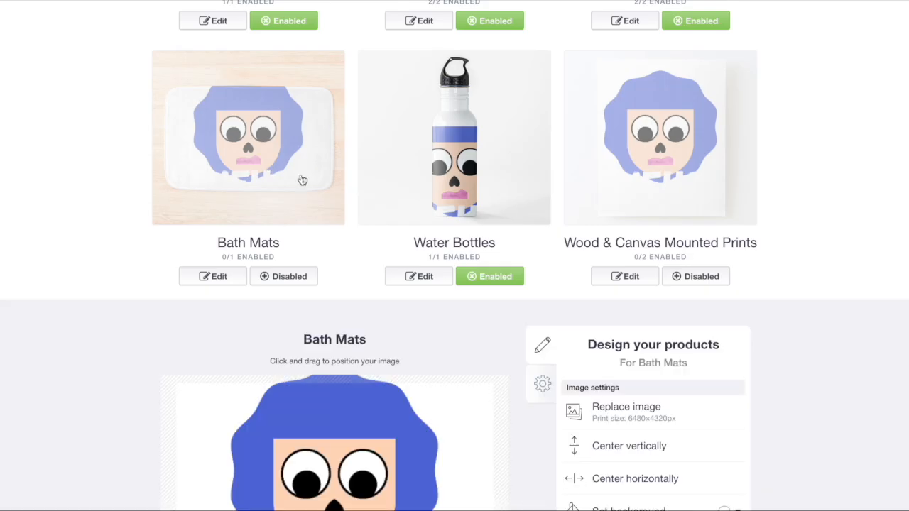
scroll(267, 166, down, 5)
click(725, 265)
click(749, 382)
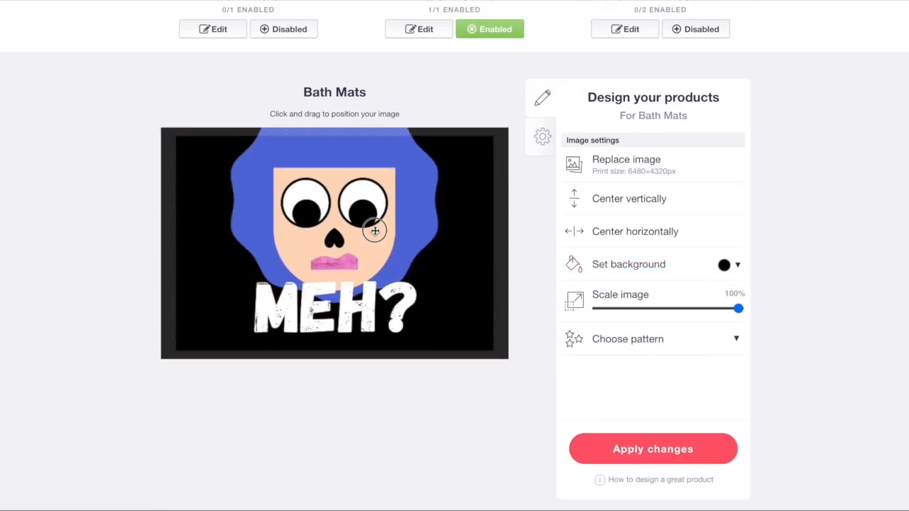
scroll(310, 197, up, 5)
click(288, 360)
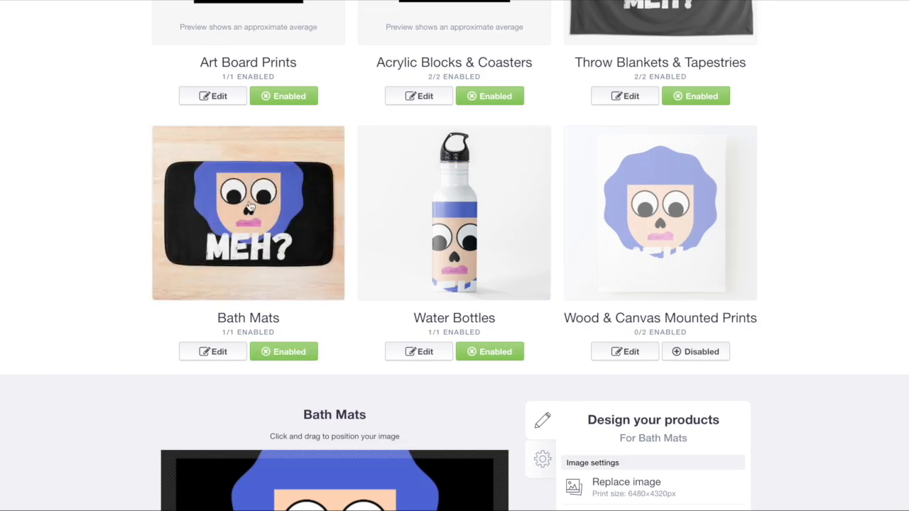
Step: Replace the Water Bottles image with the black-lettered MEH? version
click(468, 219)
scroll(613, 218, down, 5)
click(636, 104)
double_click(424, 263)
Step: Enable Wood & Canvas Mounted Prints, set their background to black and apply the changes
scroll(424, 263, up, 5)
click(625, 249)
click(692, 253)
scroll(693, 253, down, 5)
click(725, 186)
drag(735, 277, 701, 321)
click(654, 357)
scroll(655, 352, up, 5)
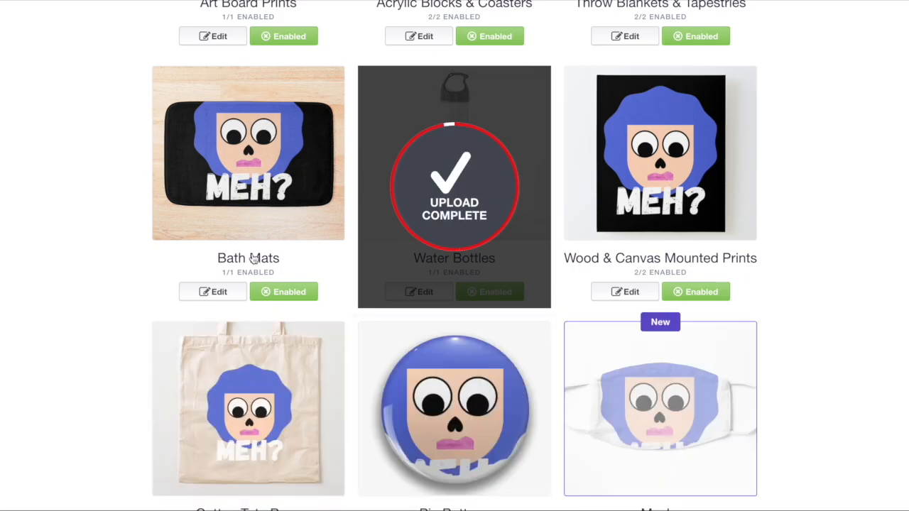
Step: Publish the Meh Girl with blue afro work and download its Magnet product image
scroll(668, 181, down, 4)
click(213, 291)
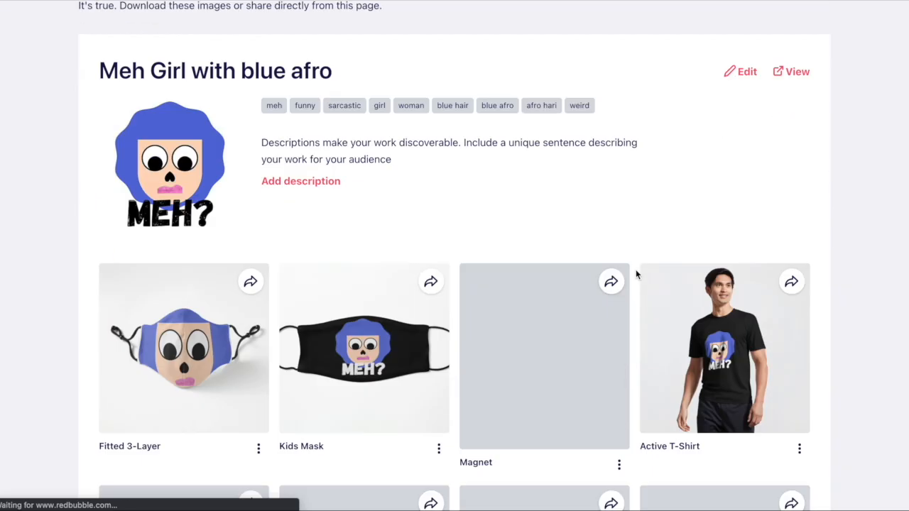
scroll(611, 220, down, 2)
scroll(588, 180, down, 1)
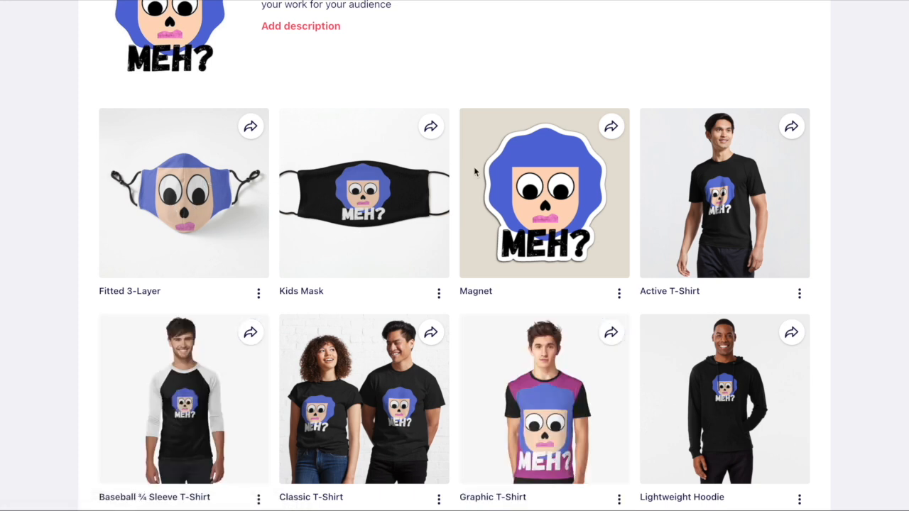
scroll(631, 152, down, 1)
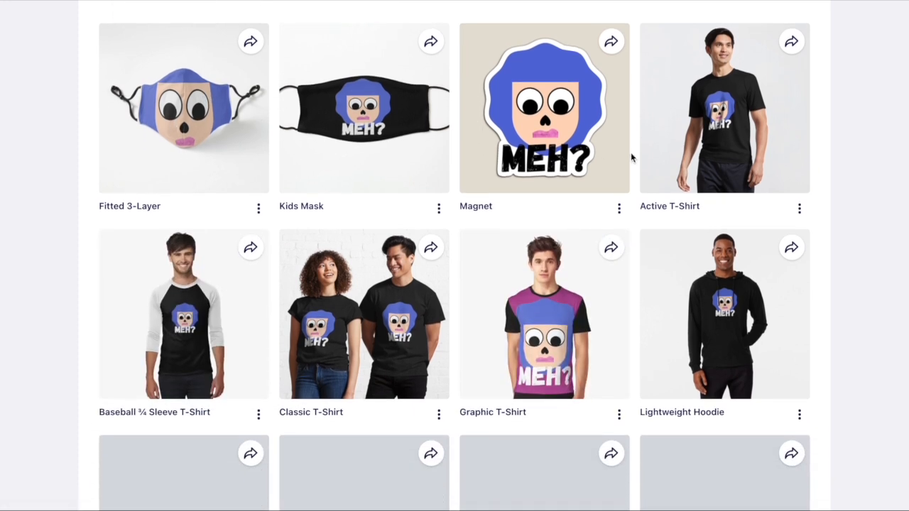
click(619, 211)
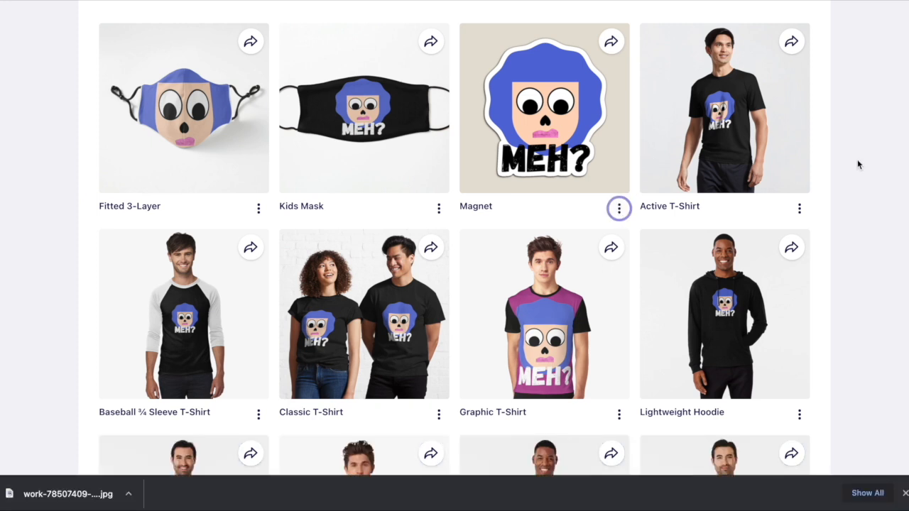
Step: Examine the published work's product previews, from clothing, stickers and phone cases to prints, homeware, bags and stationery
scroll(857, 159, down, 1)
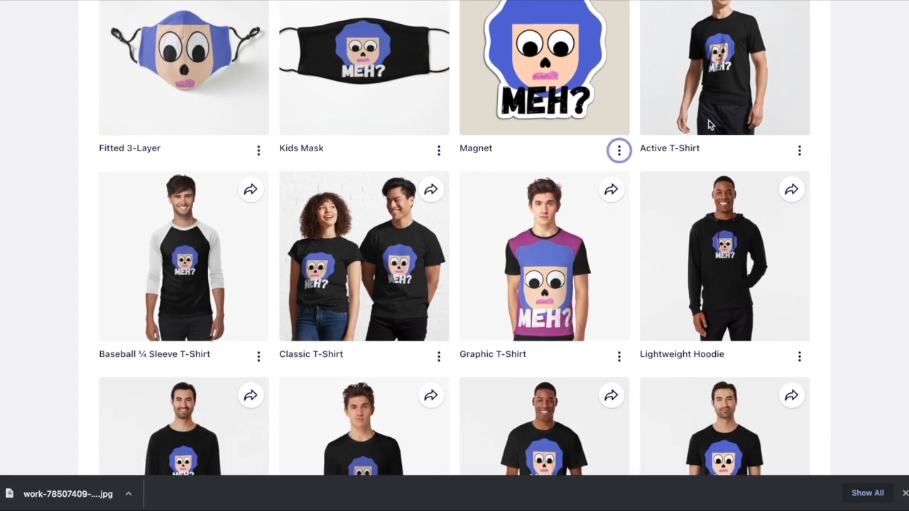
scroll(407, 182, down, 4)
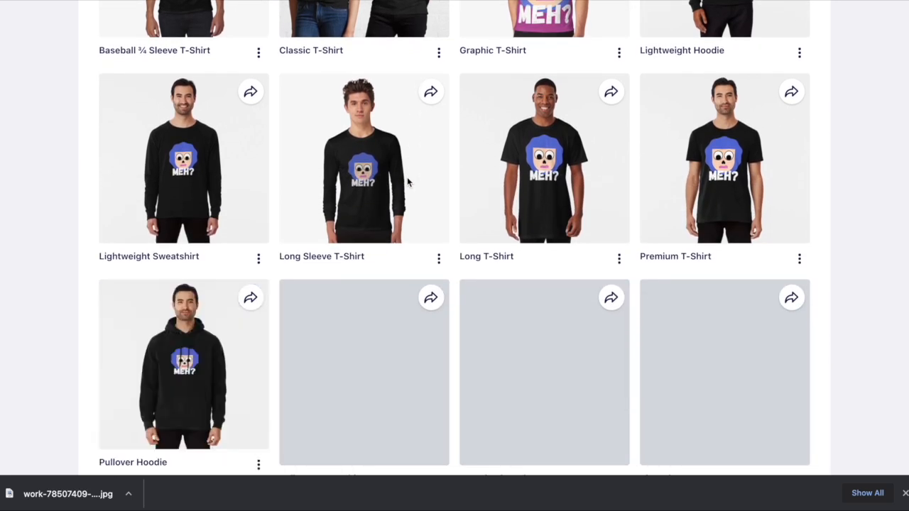
scroll(407, 183, down, 1)
scroll(409, 179, down, 3)
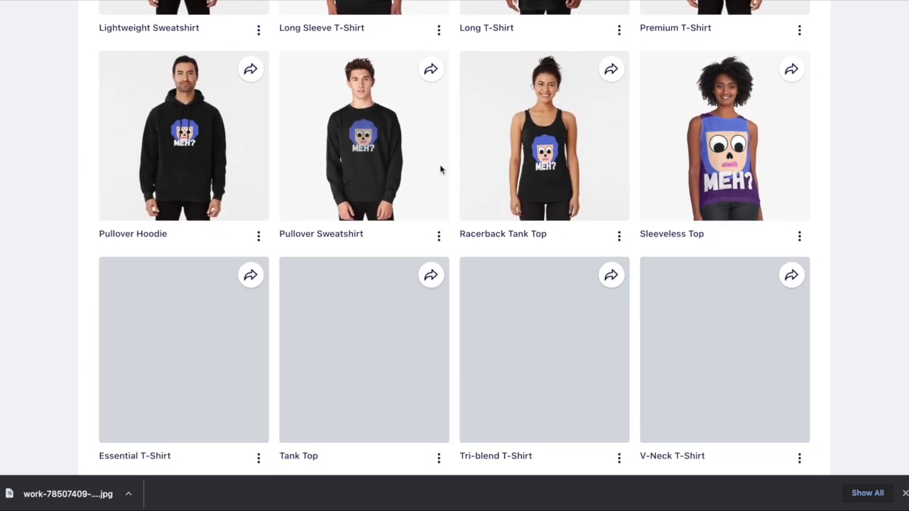
scroll(587, 146, down, 2)
scroll(352, 231, down, 4)
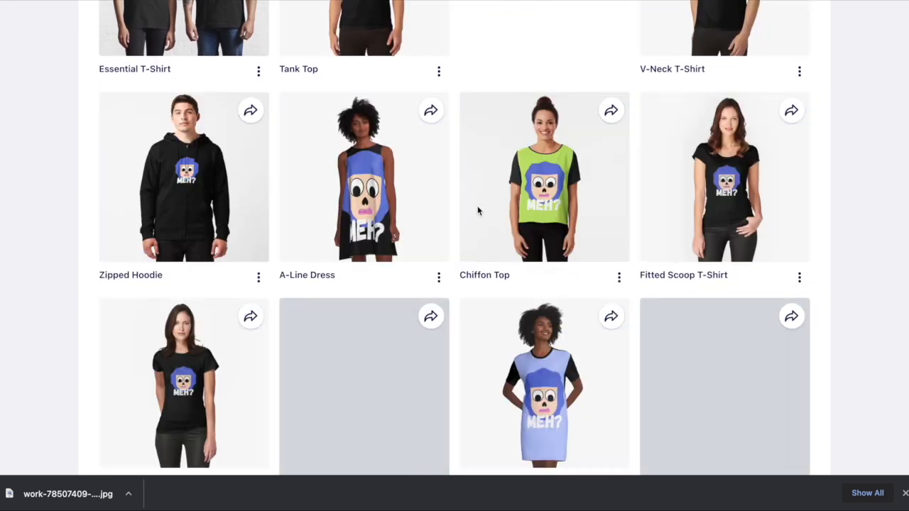
scroll(553, 156, down, 4)
scroll(555, 162, down, 1)
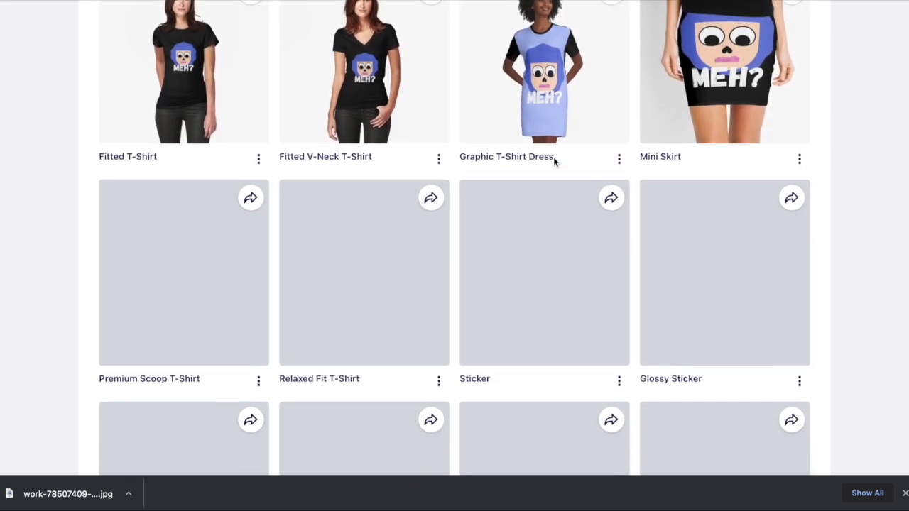
scroll(552, 156, down, 5)
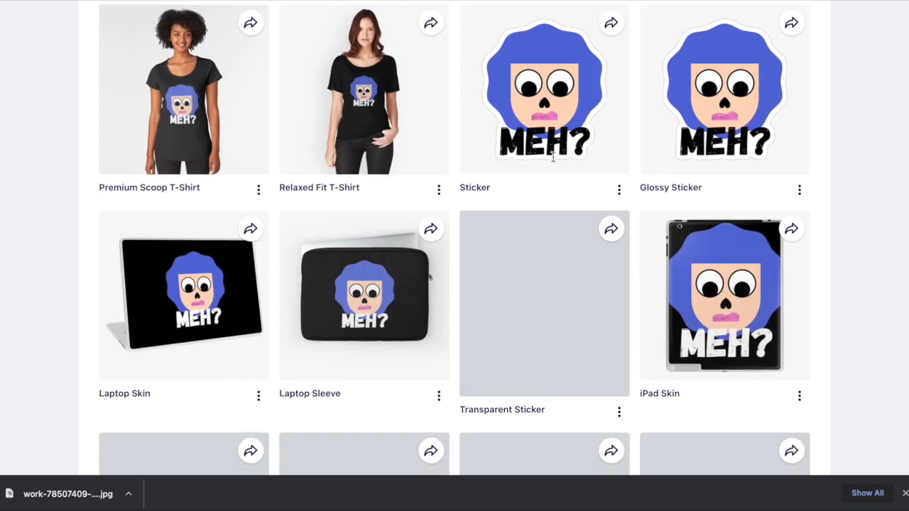
scroll(554, 158, down, 4)
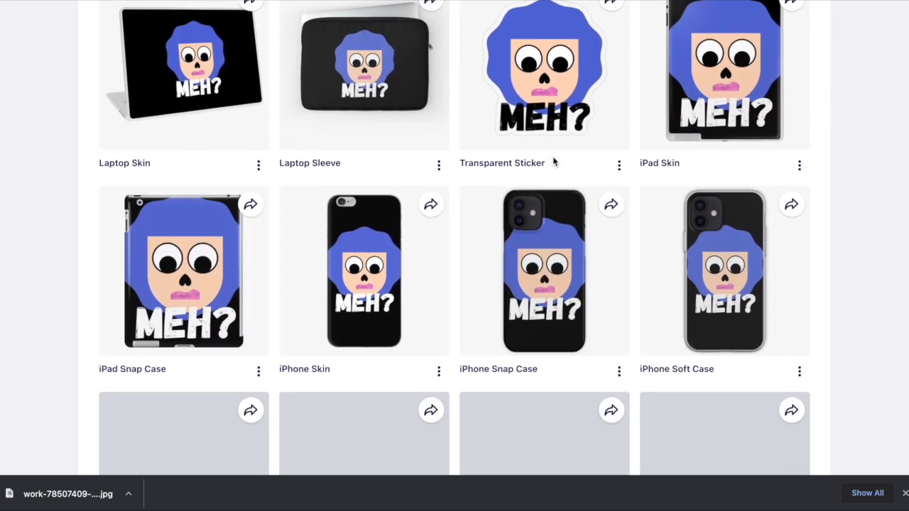
scroll(664, 171, down, 5)
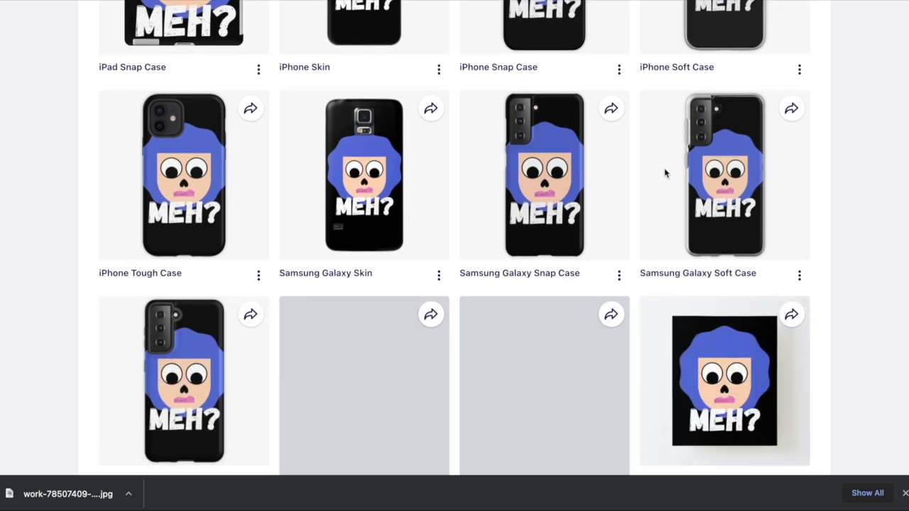
scroll(469, 158, down, 2)
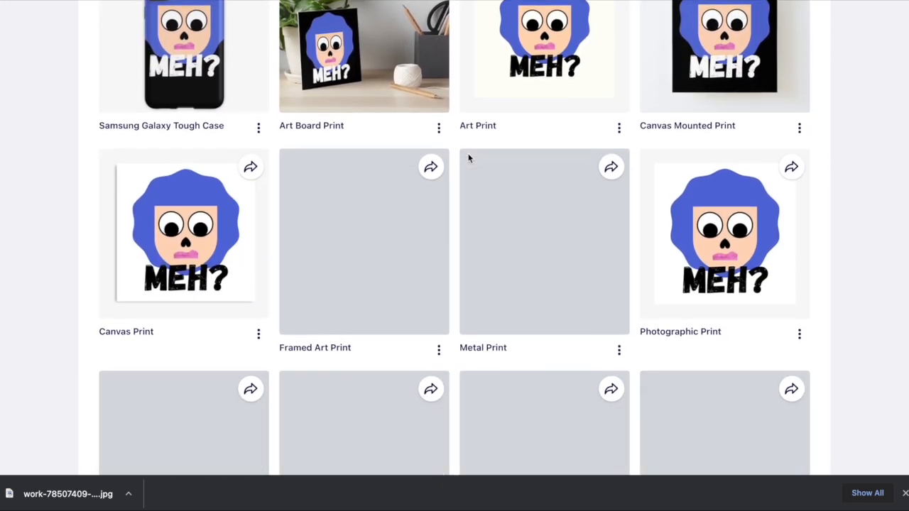
scroll(469, 158, down, 2)
scroll(469, 158, down, 3)
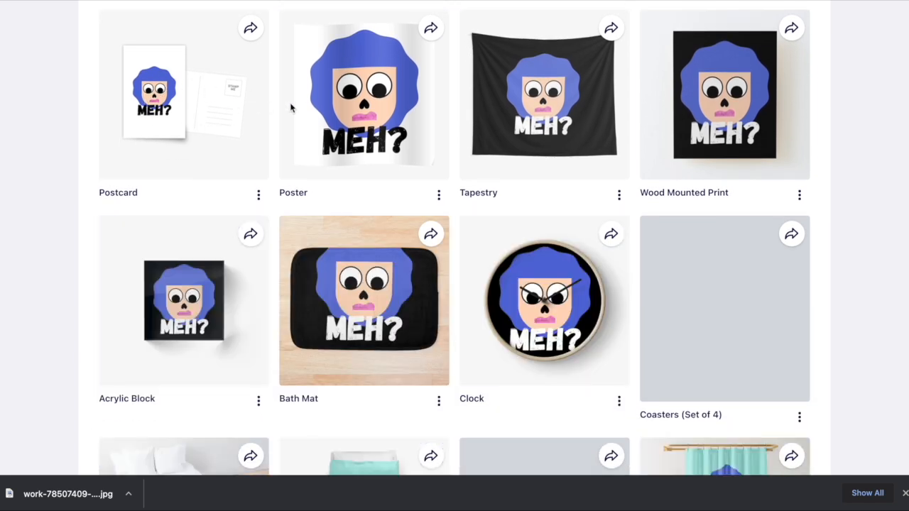
scroll(291, 107, down, 6)
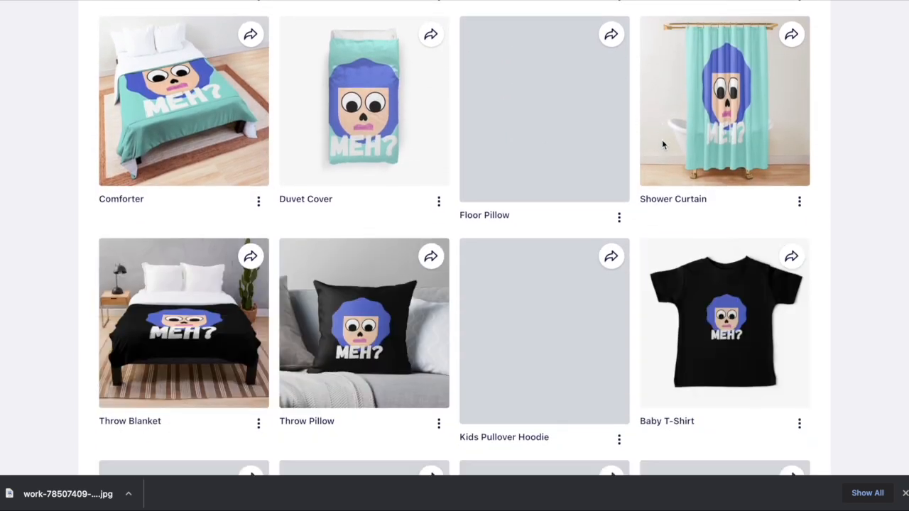
scroll(466, 177, down, 2)
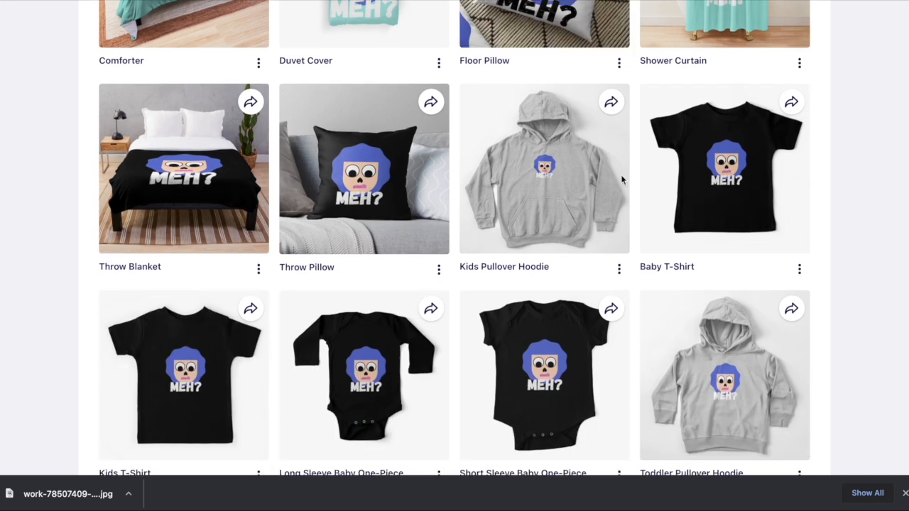
scroll(412, 238, down, 2)
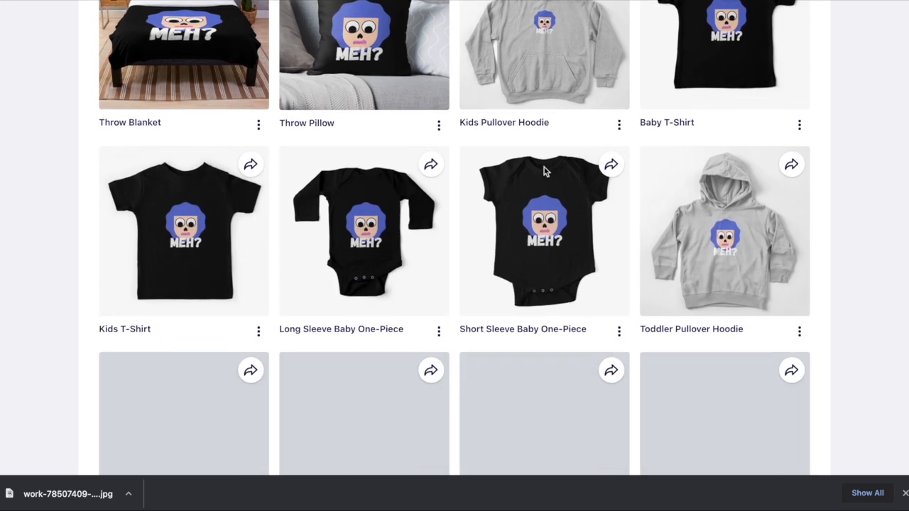
scroll(535, 170, down, 5)
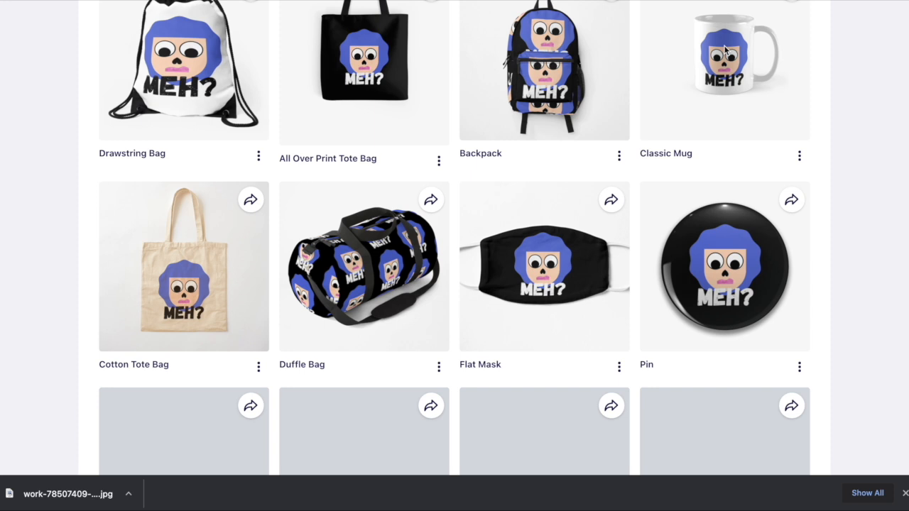
scroll(716, 171, up, 1)
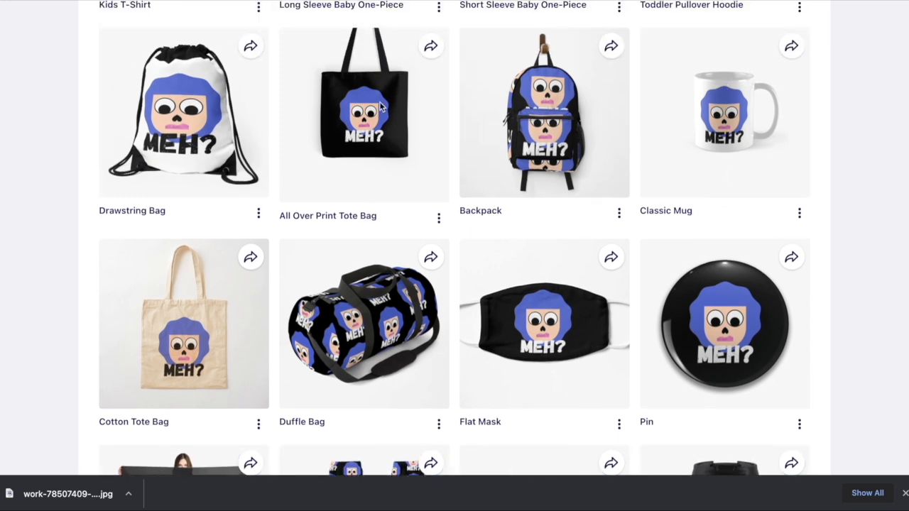
scroll(556, 148, down, 3)
scroll(556, 148, down, 4)
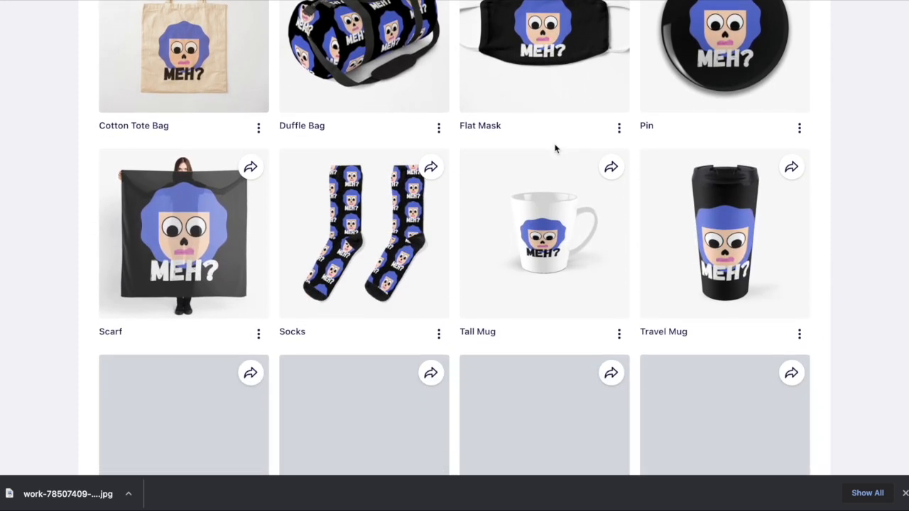
scroll(557, 148, down, 2)
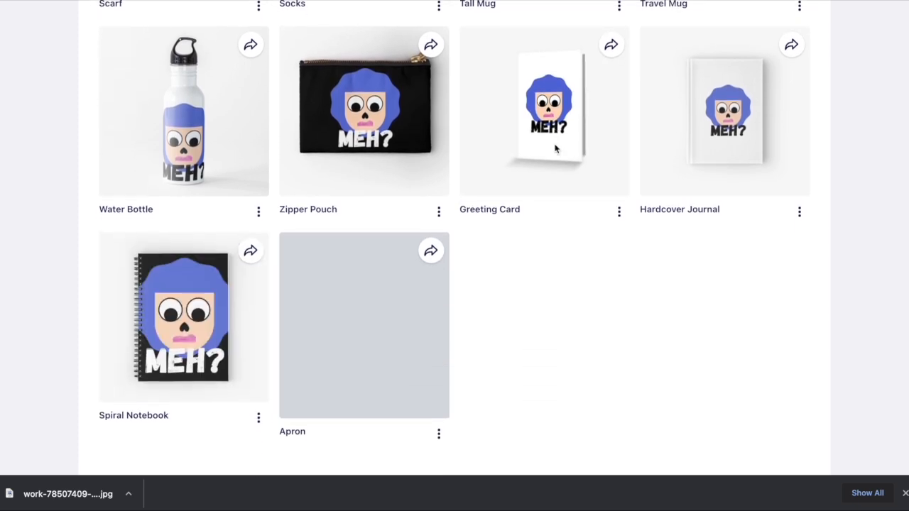
scroll(556, 148, down, 2)
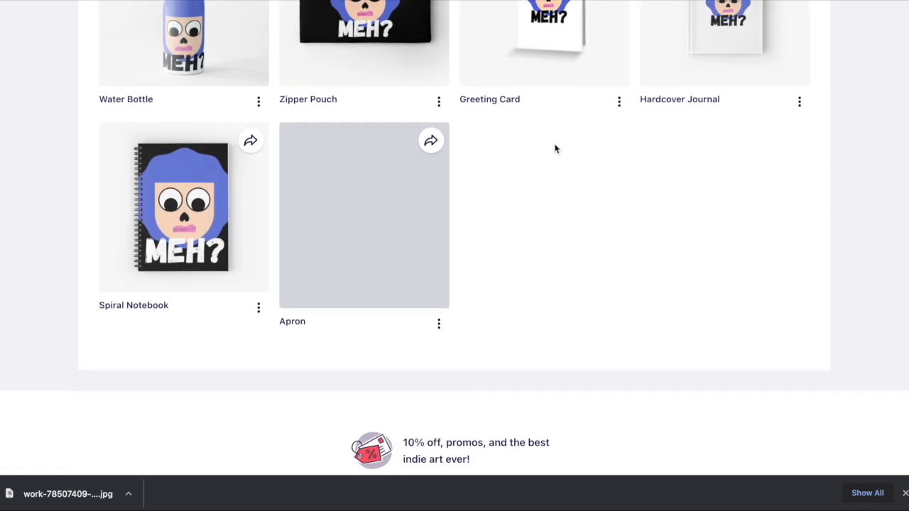
scroll(556, 148, up, 8)
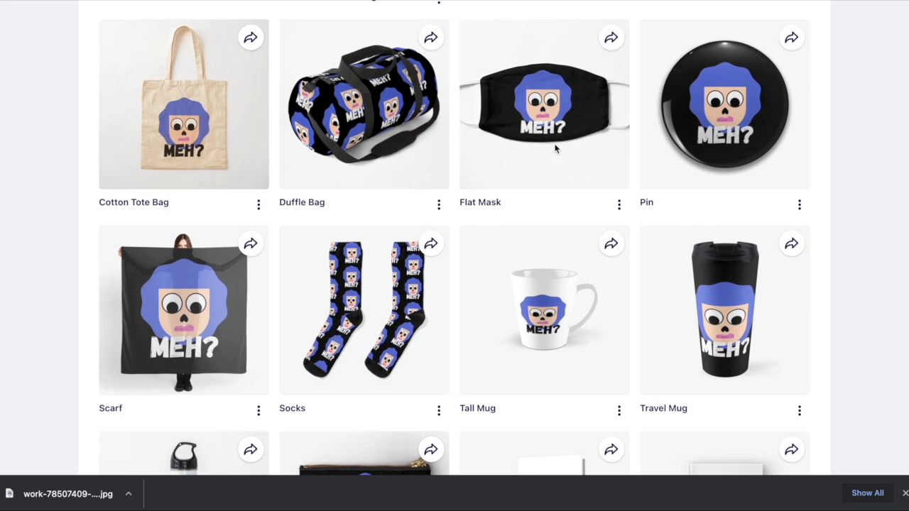
scroll(443, 257, up, 2)
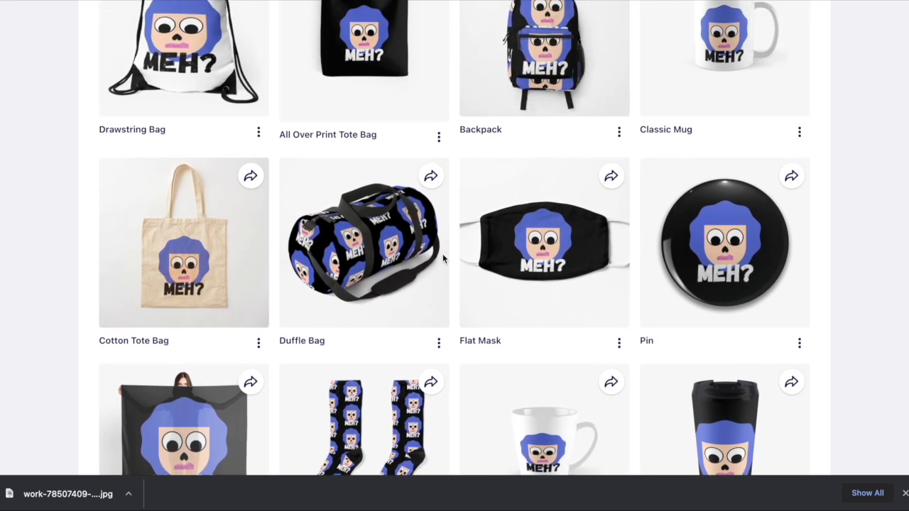
scroll(637, 154, up, 2)
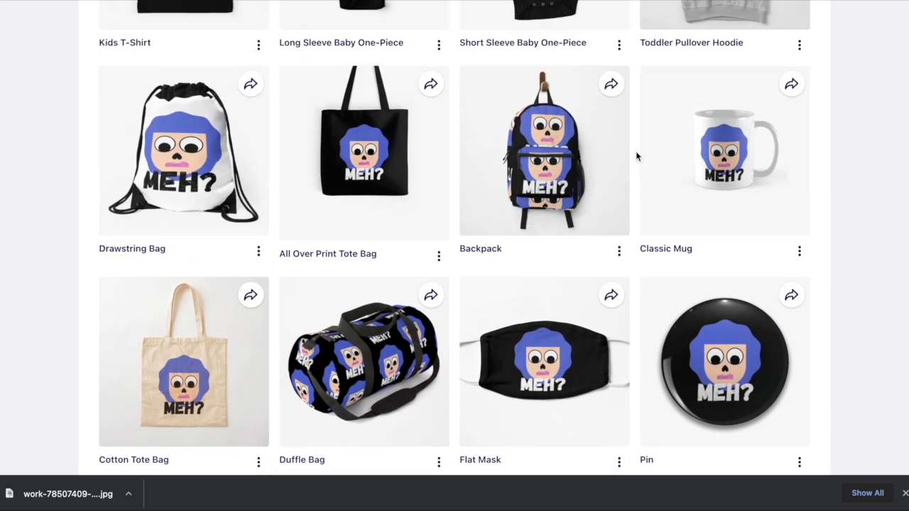